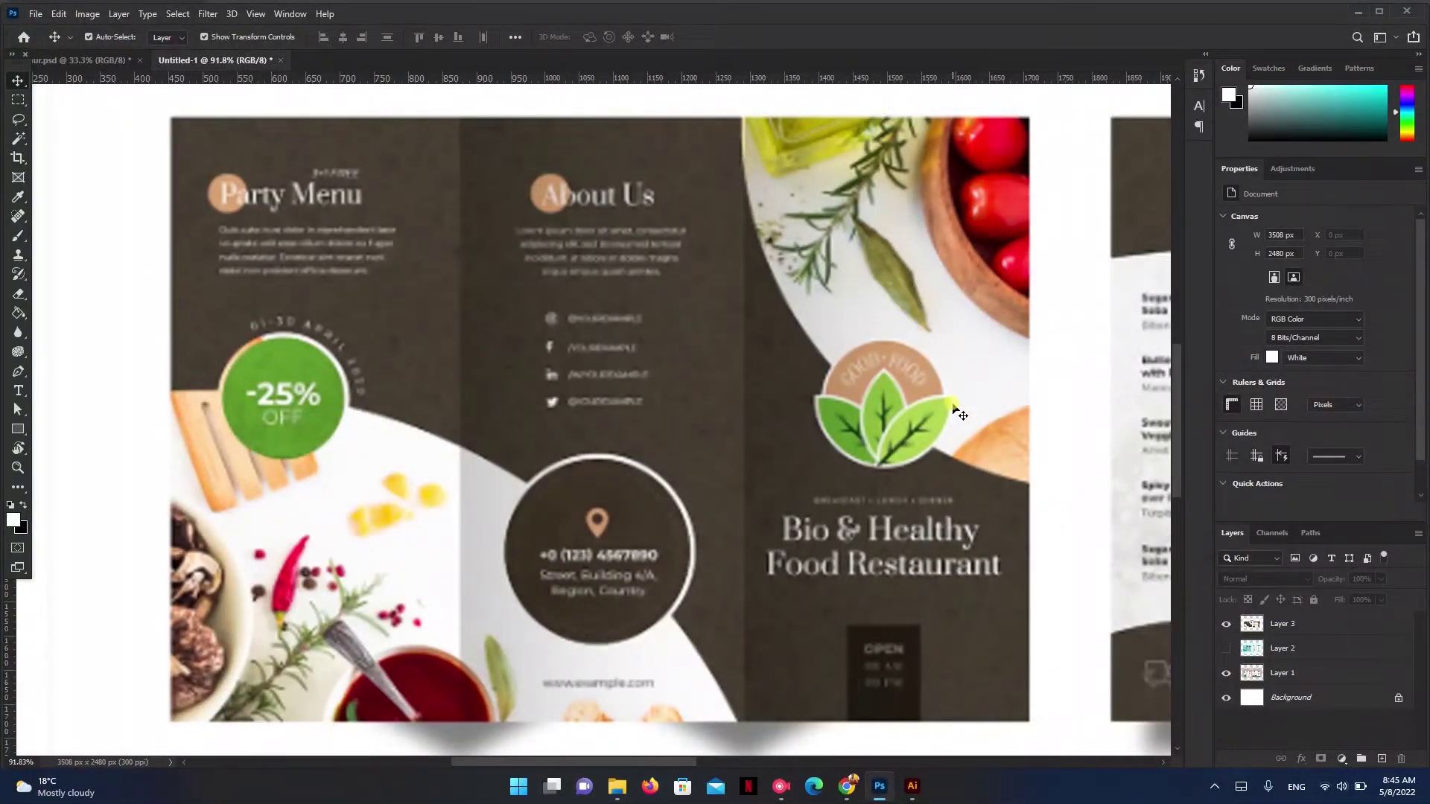
- Scroll and pan the reference mockup so the second brochure shows fully
{"action": "scroll", "coordinate": [946, 429], "scroll_direction": "down", "scroll_amount": 1}
{"action": "scroll", "coordinate": [856, 447], "scroll_direction": "down", "scroll_amount": 1}
{"action": "scroll", "coordinate": [745, 451], "scroll_direction": "down", "scroll_amount": 2}
{"action": "left_click_drag", "start_coordinate": [729, 453], "coordinate": [591, 461]}
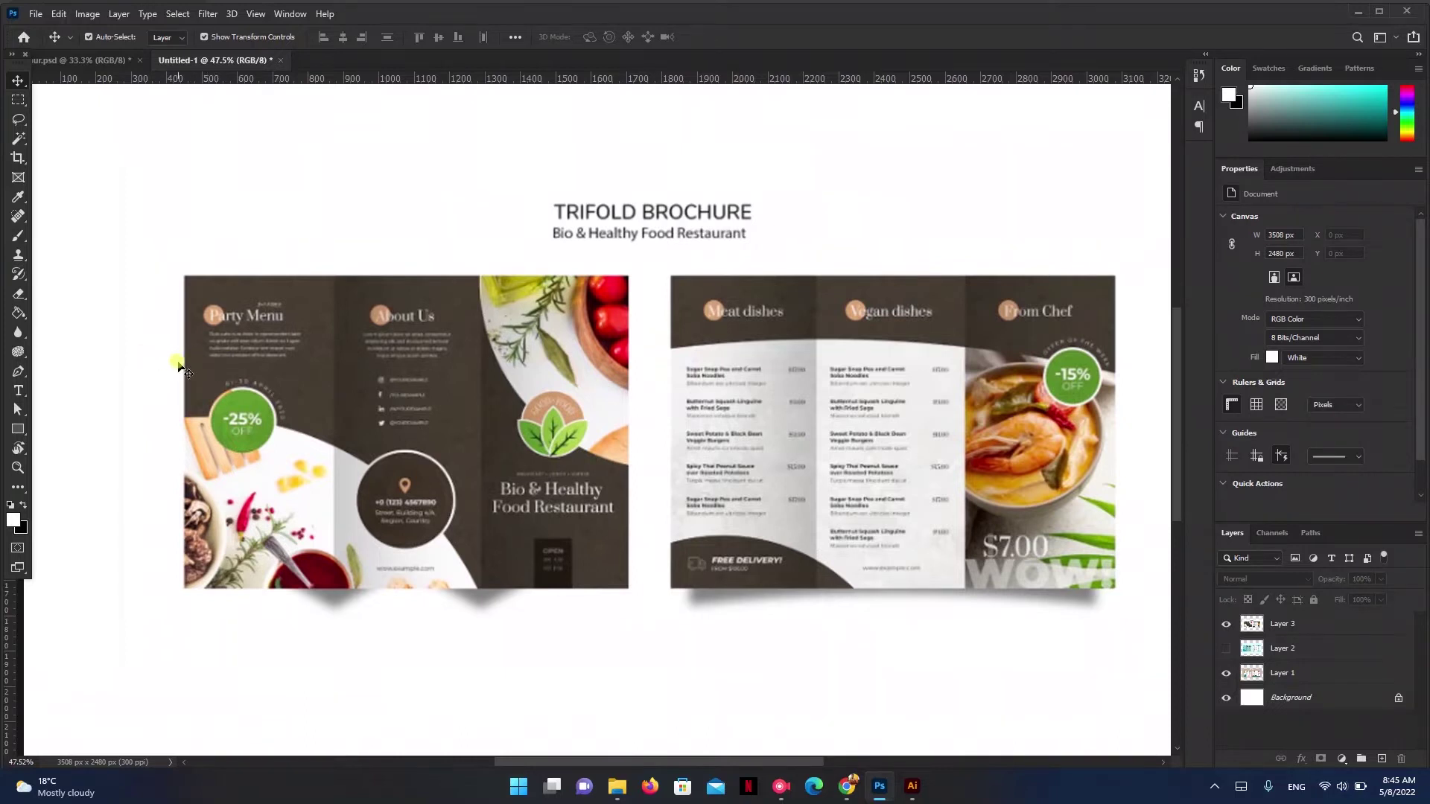
{"action": "scroll", "coordinate": [179, 365], "scroll_direction": "up", "scroll_amount": 2}
{"action": "scroll", "coordinate": [179, 365], "scroll_direction": "up", "scroll_amount": 1}
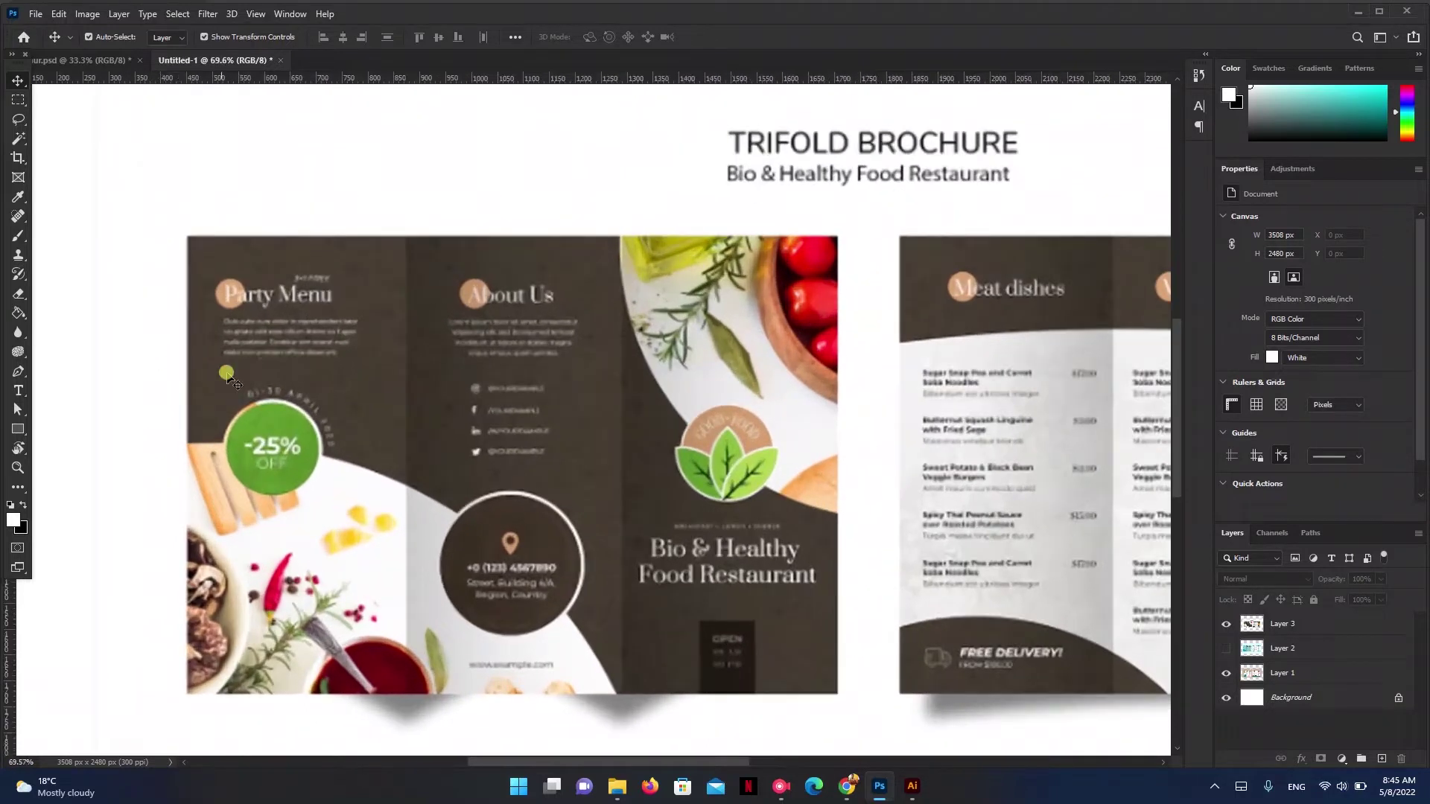
{"action": "scroll", "coordinate": [341, 368], "scroll_direction": "up", "scroll_amount": 2}
{"action": "scroll", "coordinate": [402, 335], "scroll_direction": "up", "scroll_amount": 1}
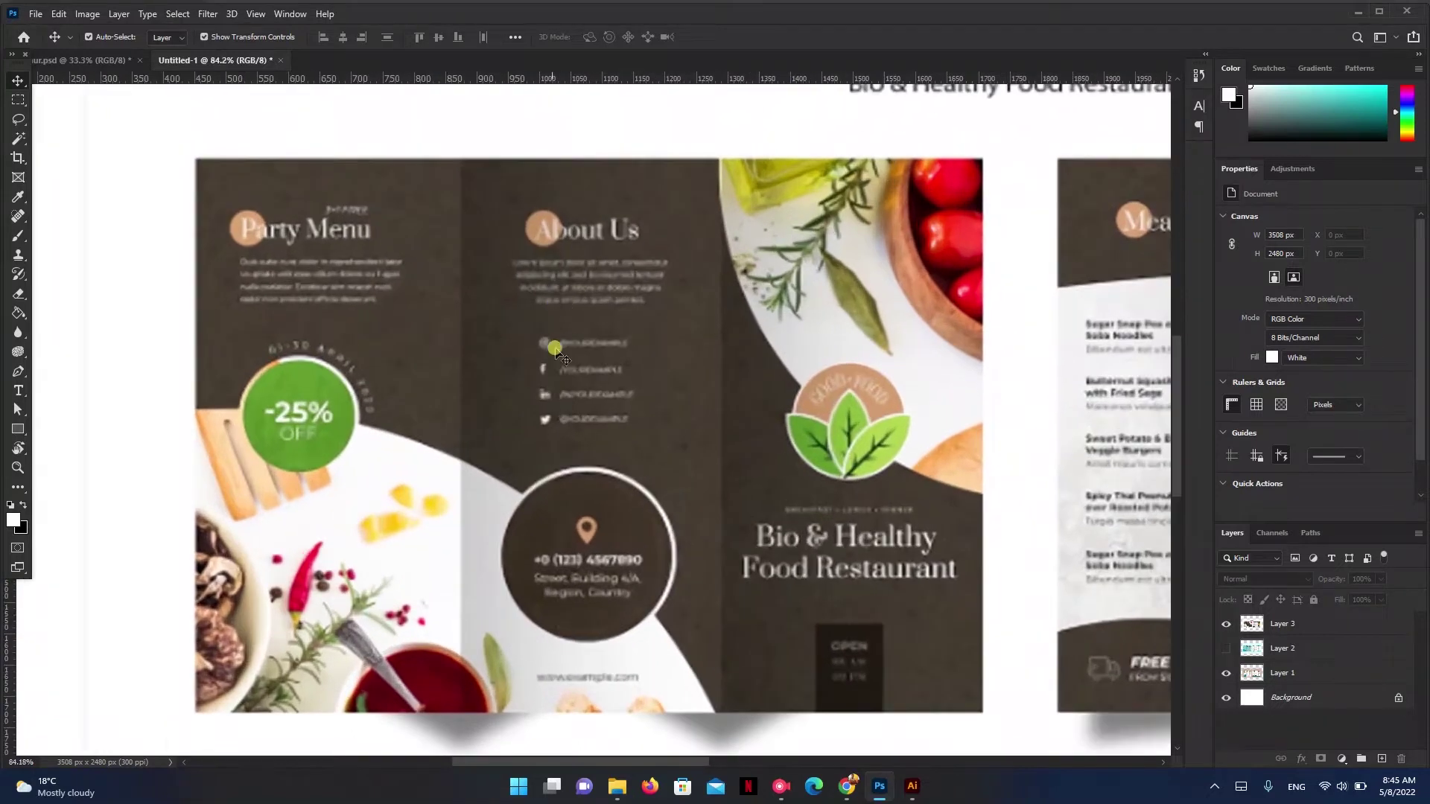
{"action": "left_click_drag", "start_coordinate": [539, 500], "coordinate": [535, 484]}
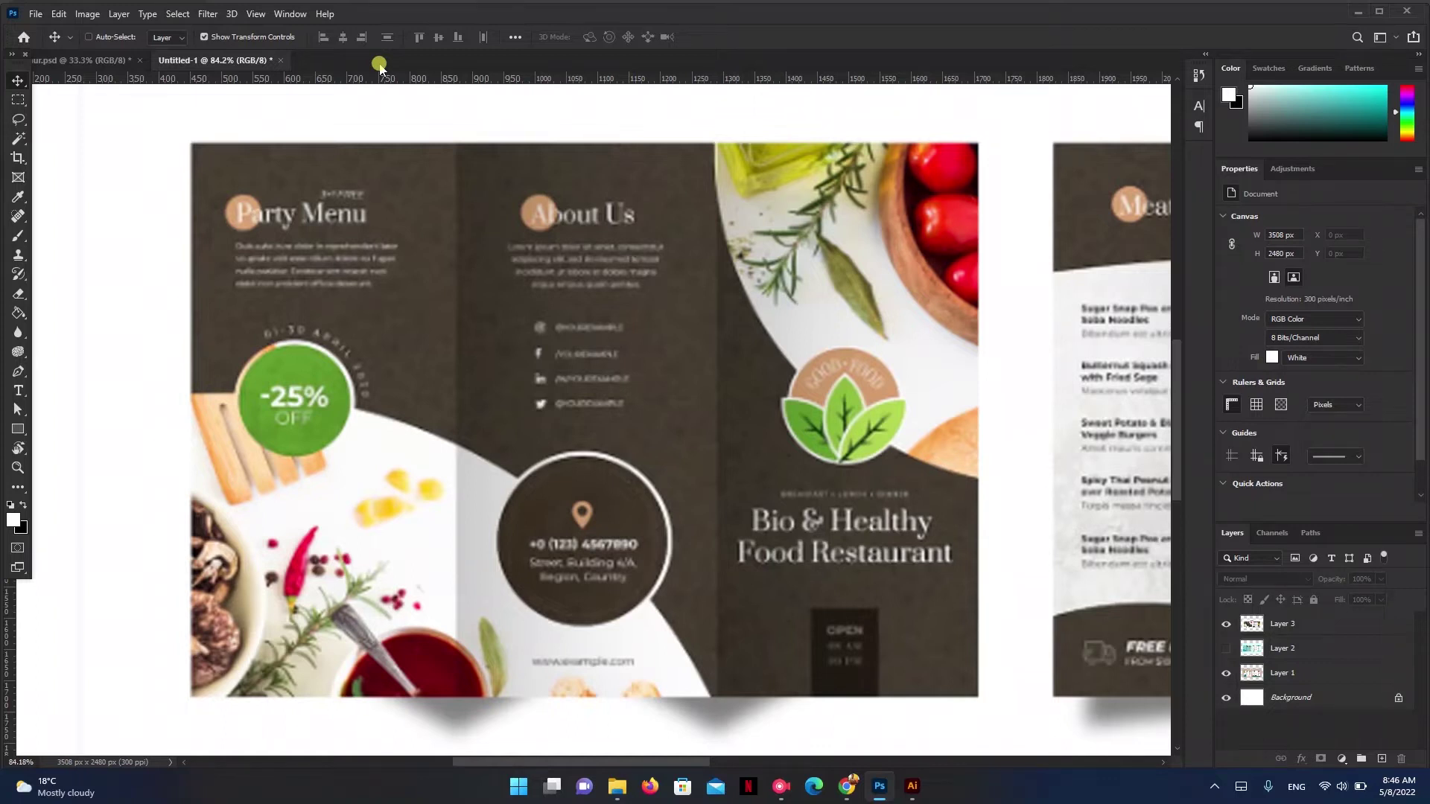
- Create a landscape A4 document (297 × 210 mm, 300 ppi) named 'Brochure Design'
{"action": "key", "text": "ctrl+n"}
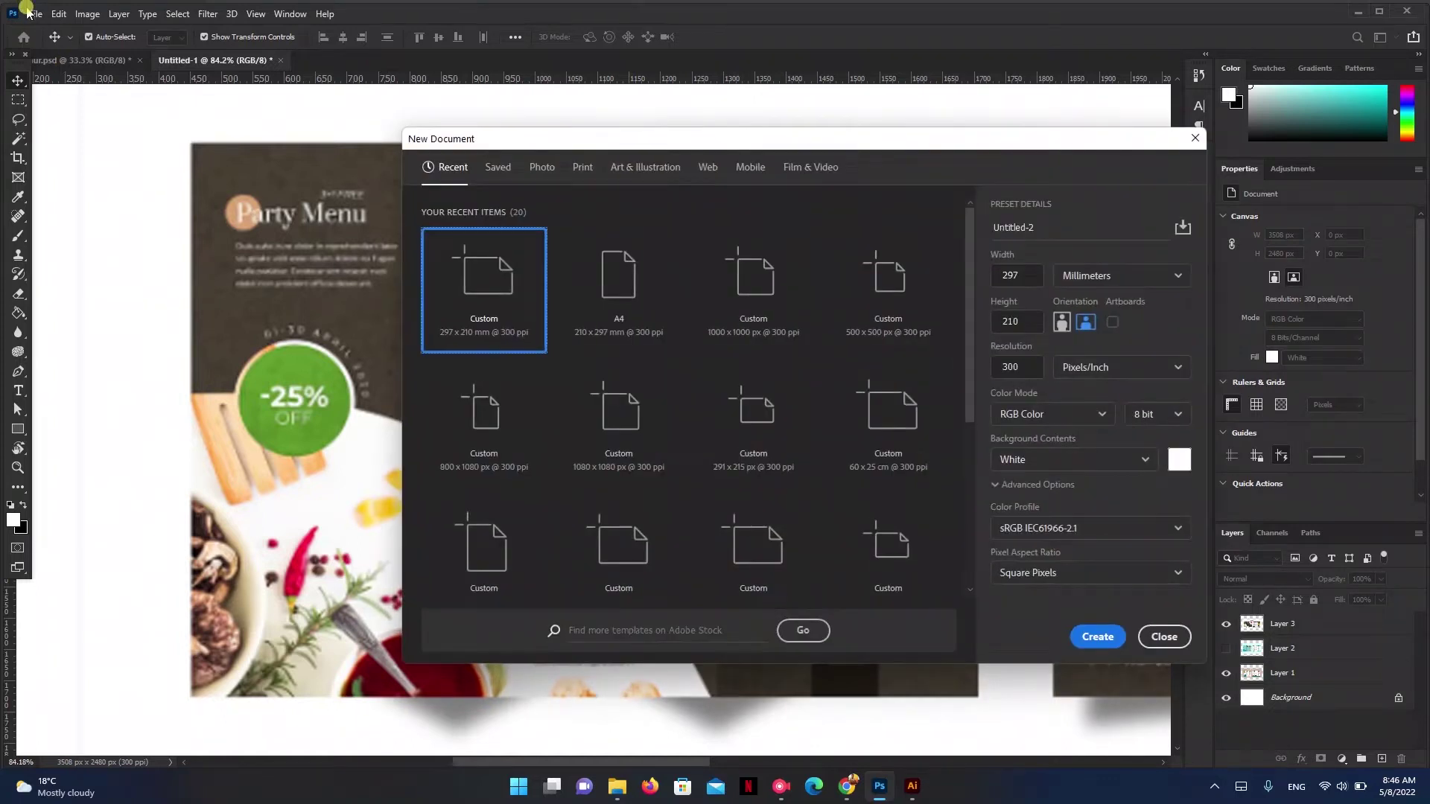
{"action": "left_click", "coordinate": [32, 13]}
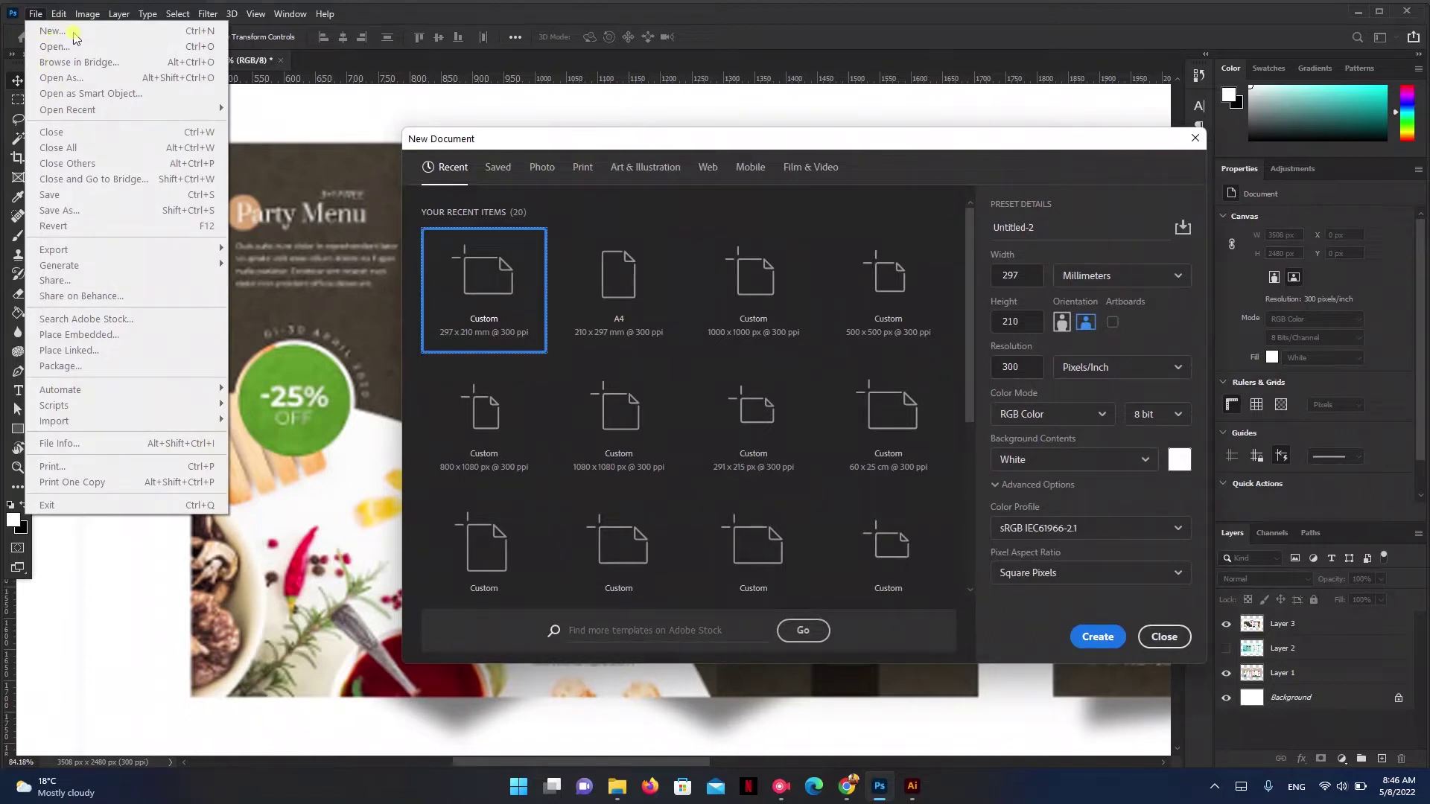
{"action": "left_click", "coordinate": [615, 311]}
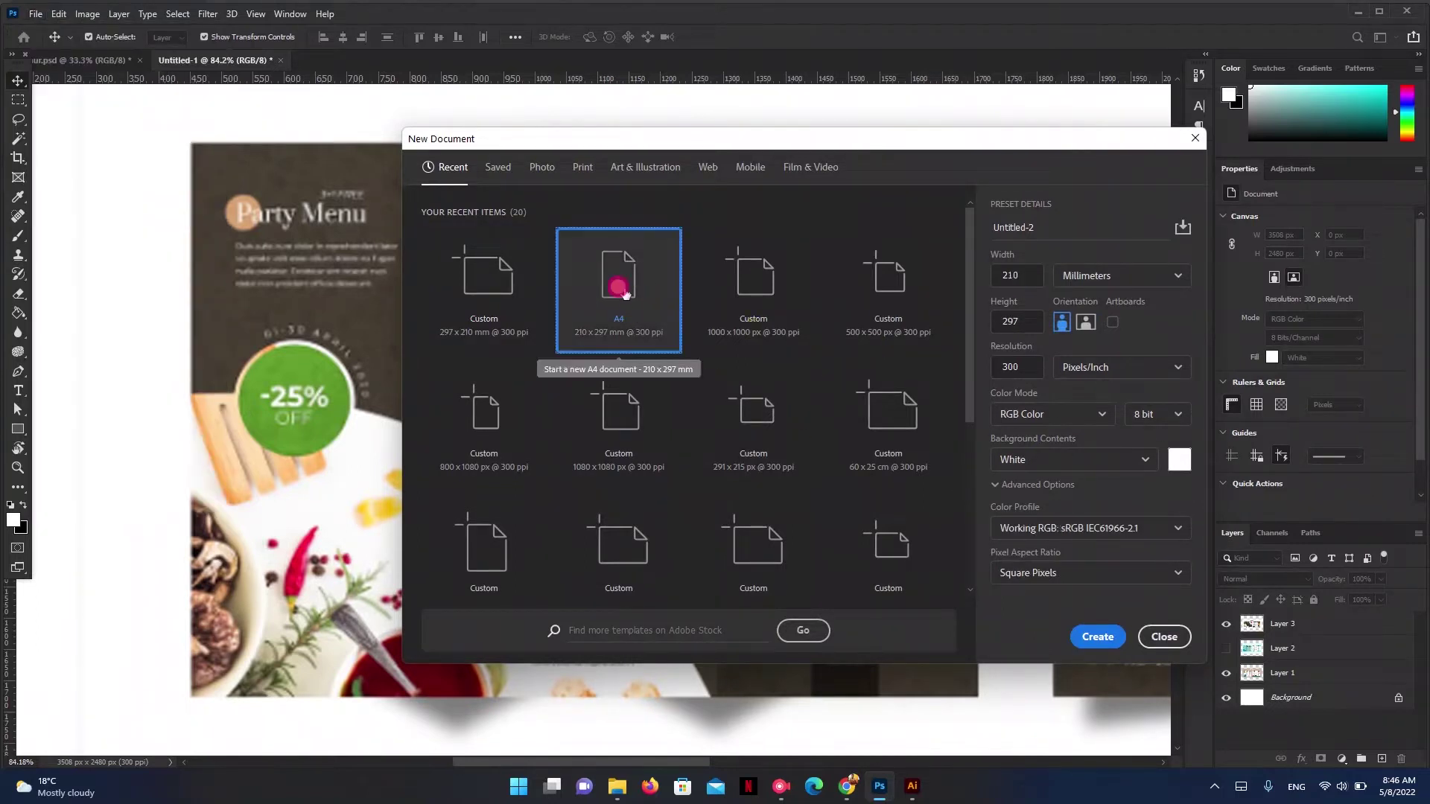
{"action": "left_click", "coordinate": [1085, 322]}
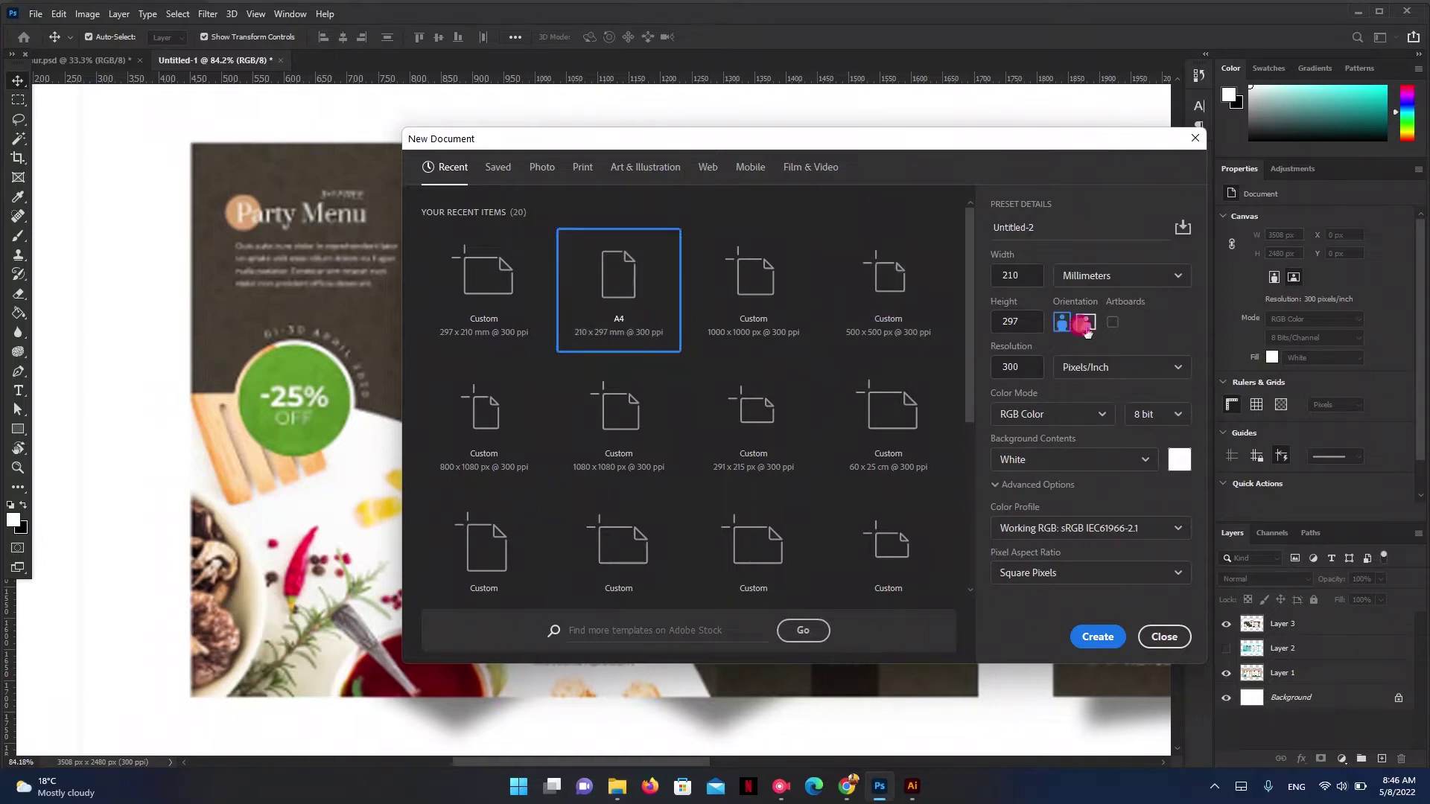
{"action": "left_click", "coordinate": [1047, 228]}
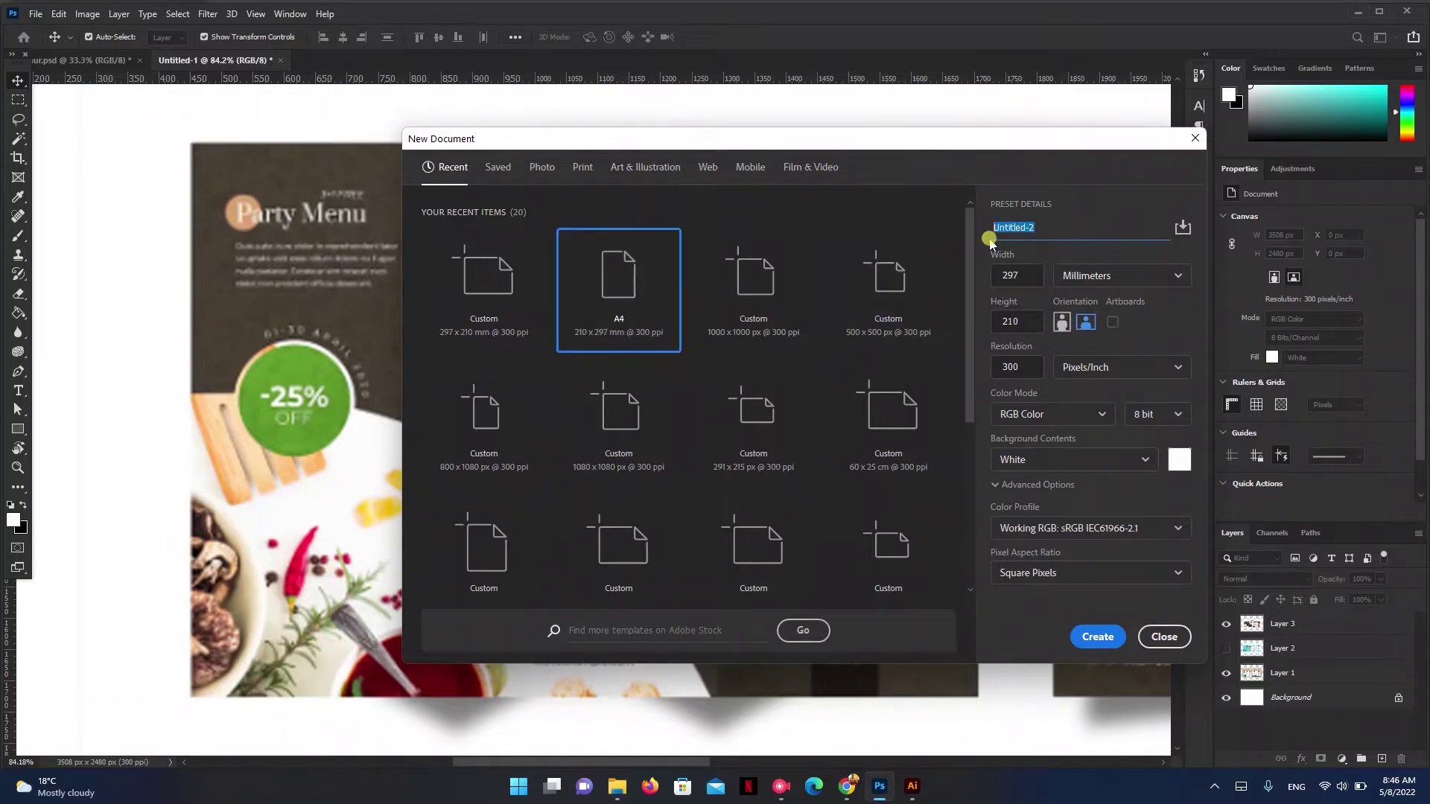
{"action": "type", "text": "Brochure Design"}
{"action": "left_click", "coordinate": [1092, 634]}
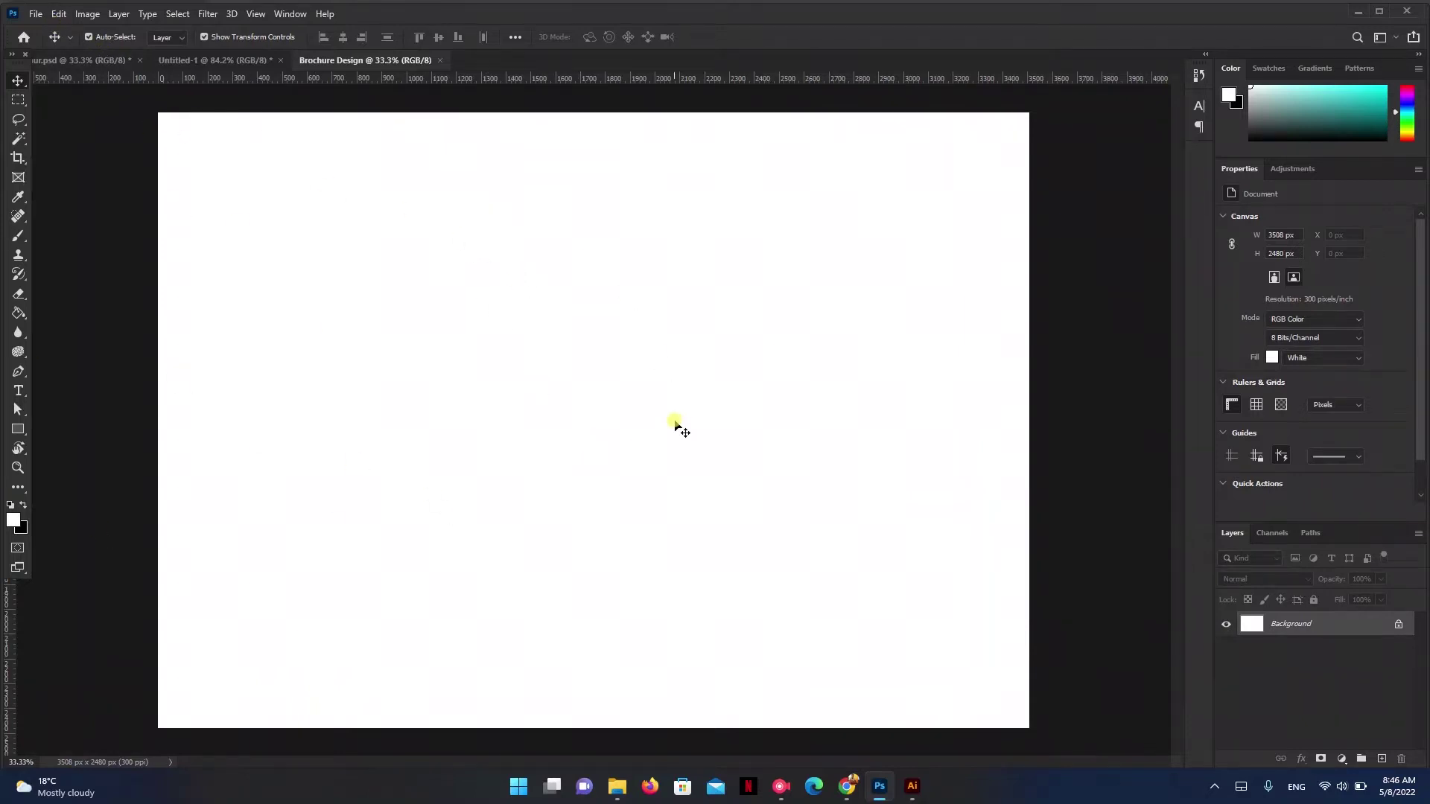
- Place the Brochure Design template as an embedded layer and commit it
{"action": "left_click", "coordinate": [35, 13]}
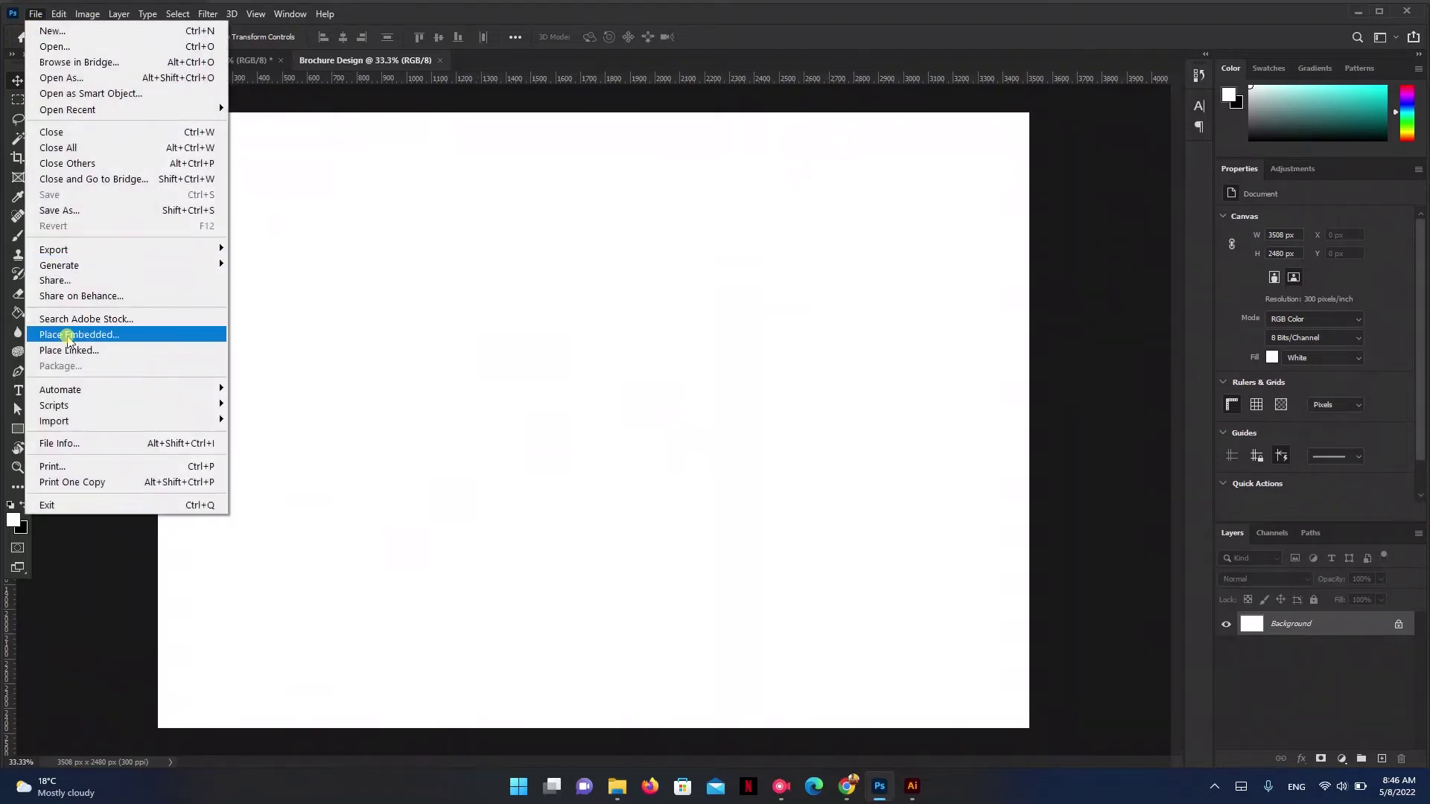
{"action": "left_click", "coordinate": [67, 336]}
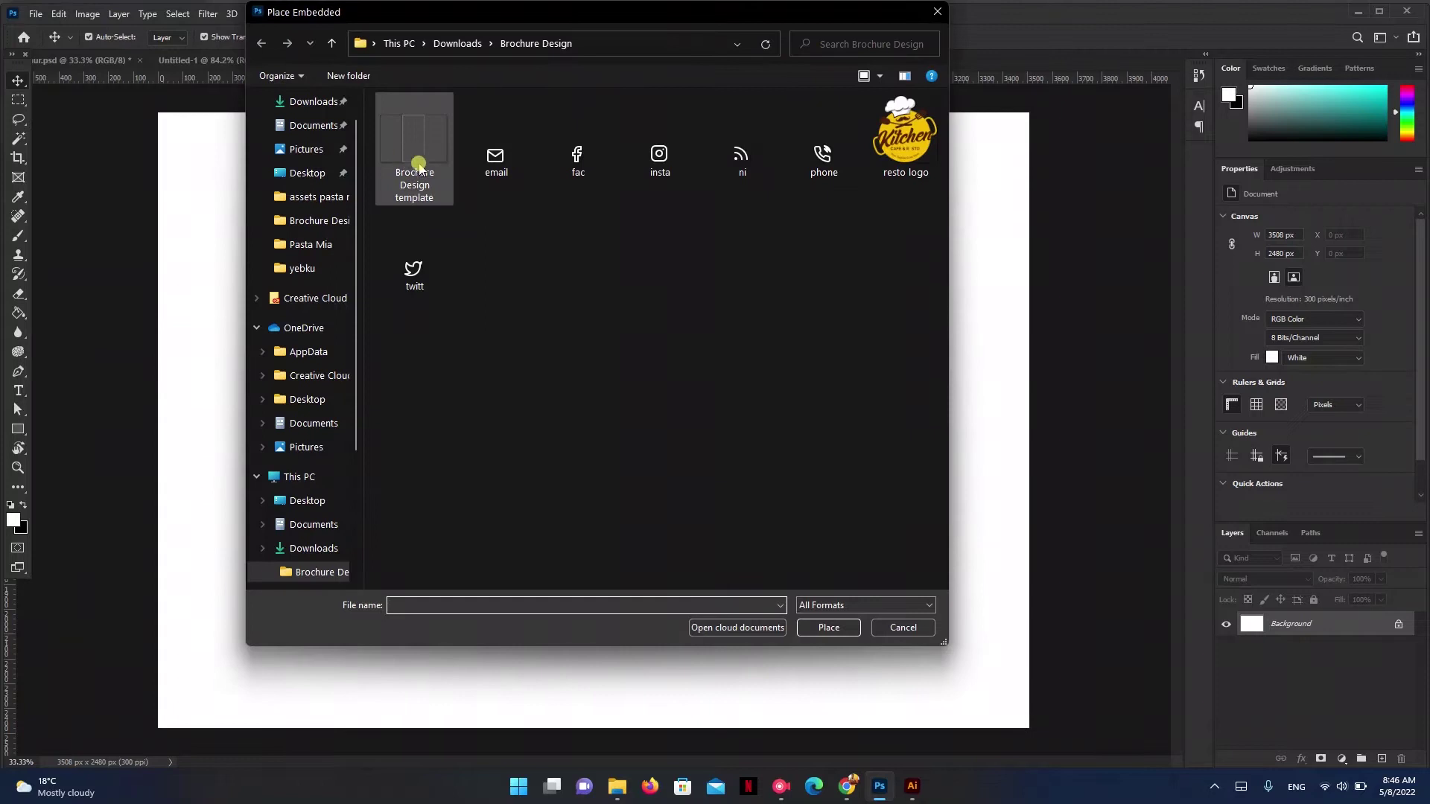
{"action": "double_click", "coordinate": [405, 164]}
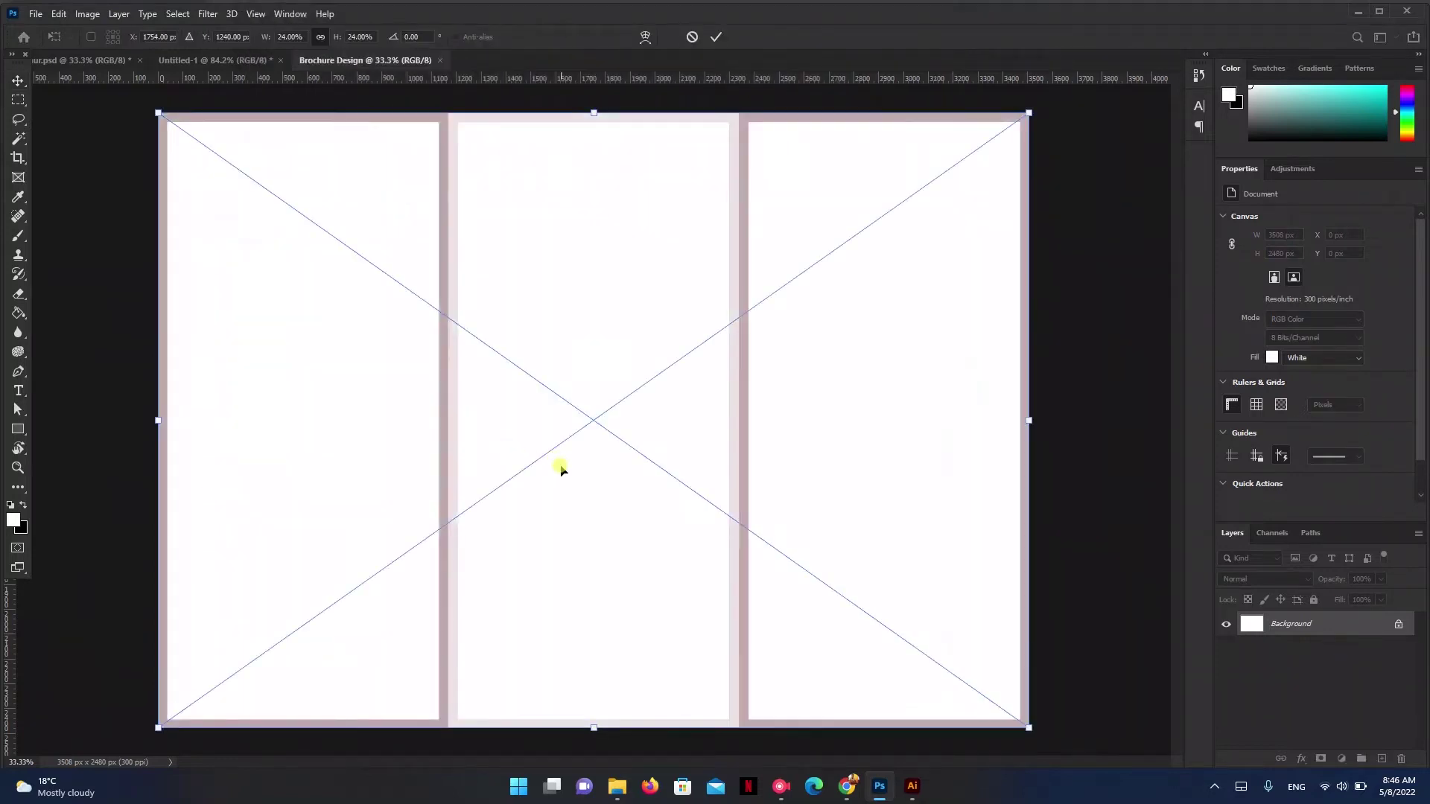
{"action": "left_click", "coordinate": [716, 36]}
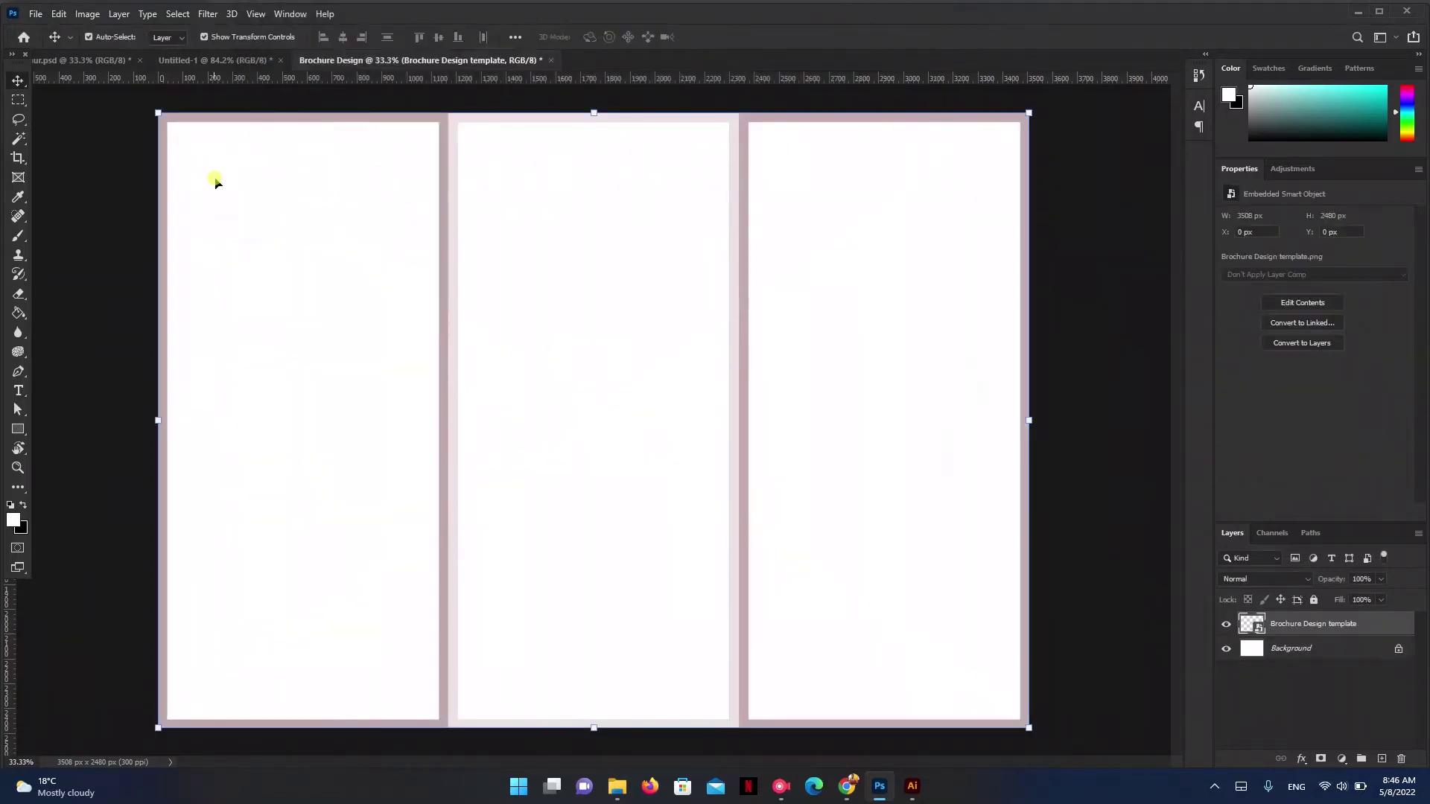
- Lock the template layer, then switch back to the Untitled-1 brochure mockup
{"action": "left_click", "coordinate": [728, 335]}
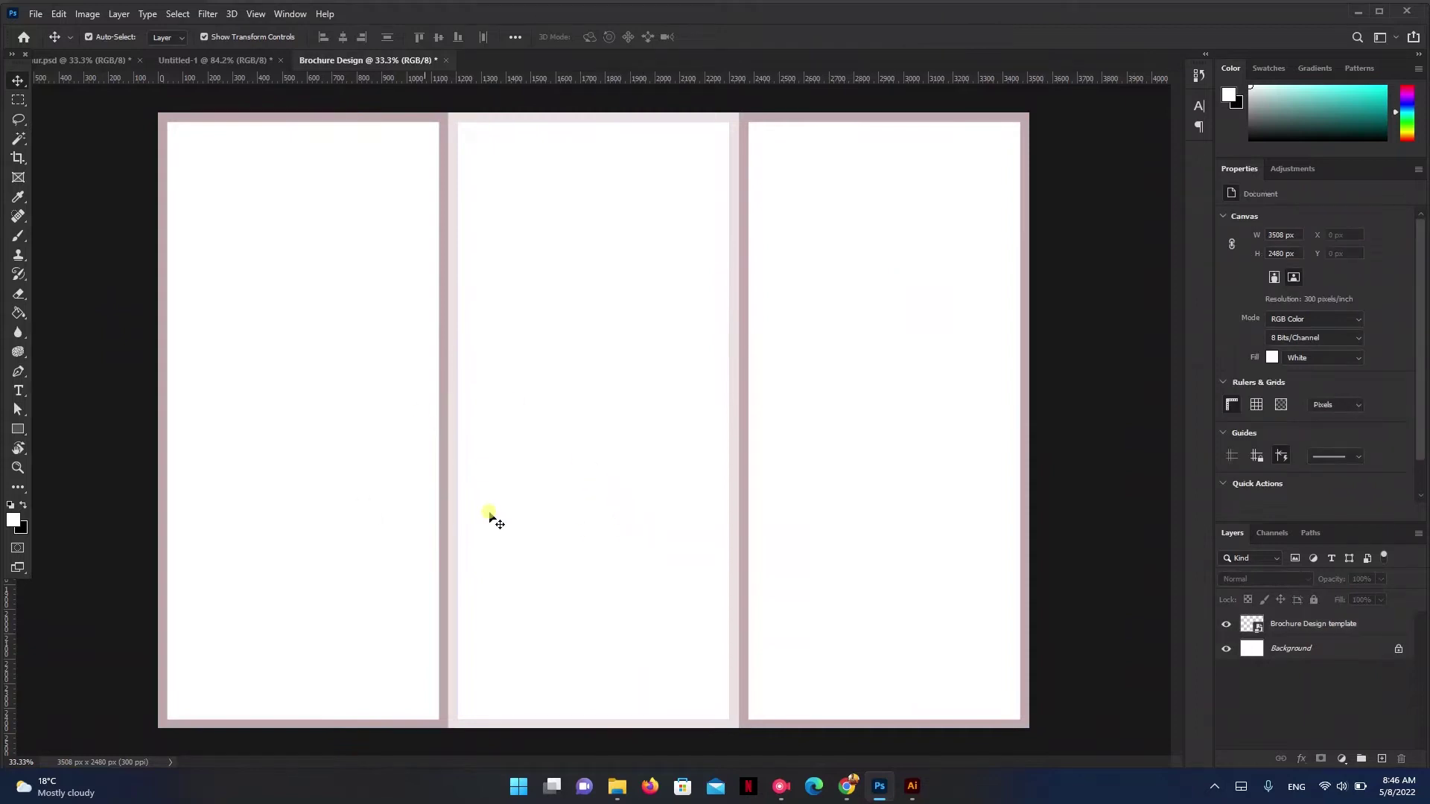
{"action": "left_click", "coordinate": [745, 377]}
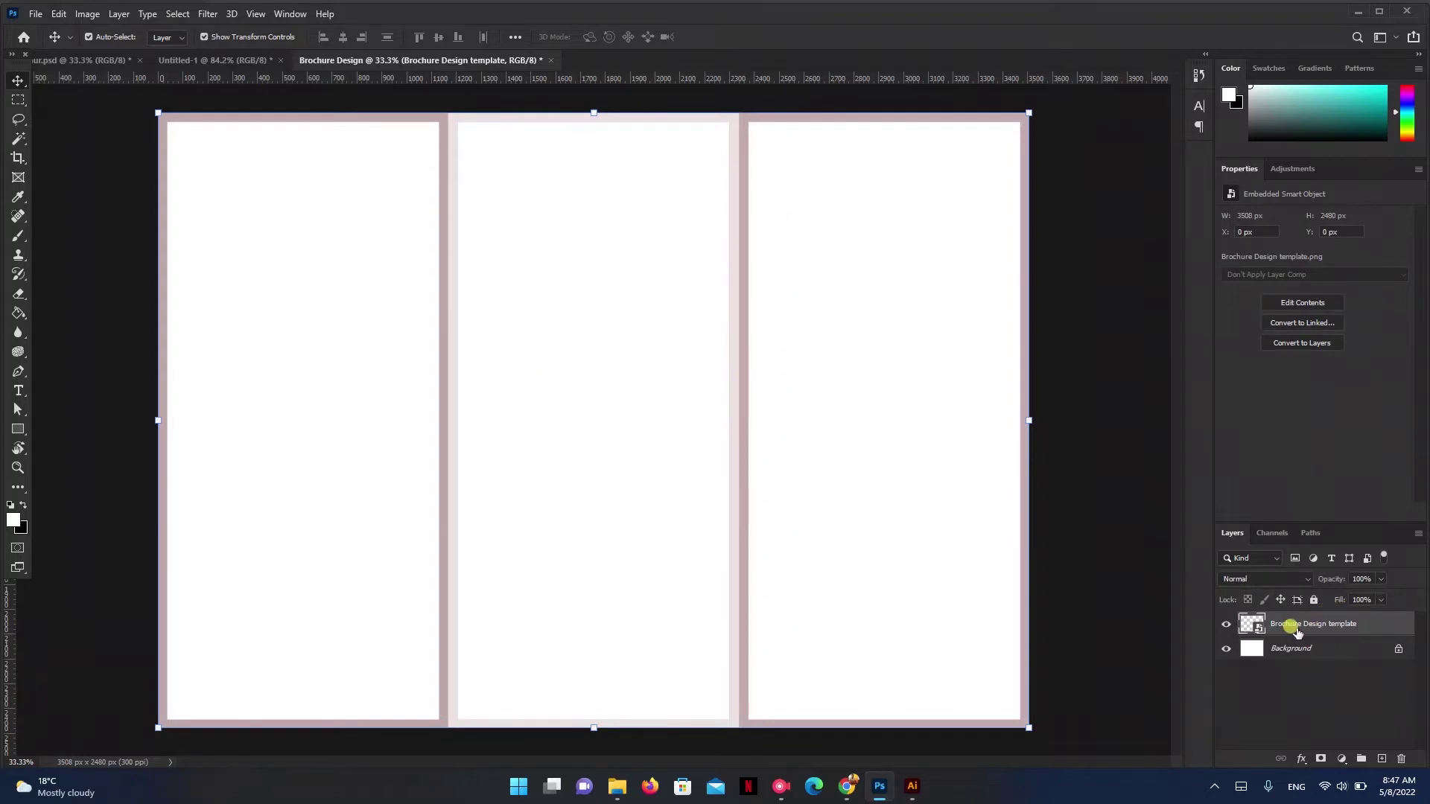
{"action": "left_click", "coordinate": [1313, 601]}
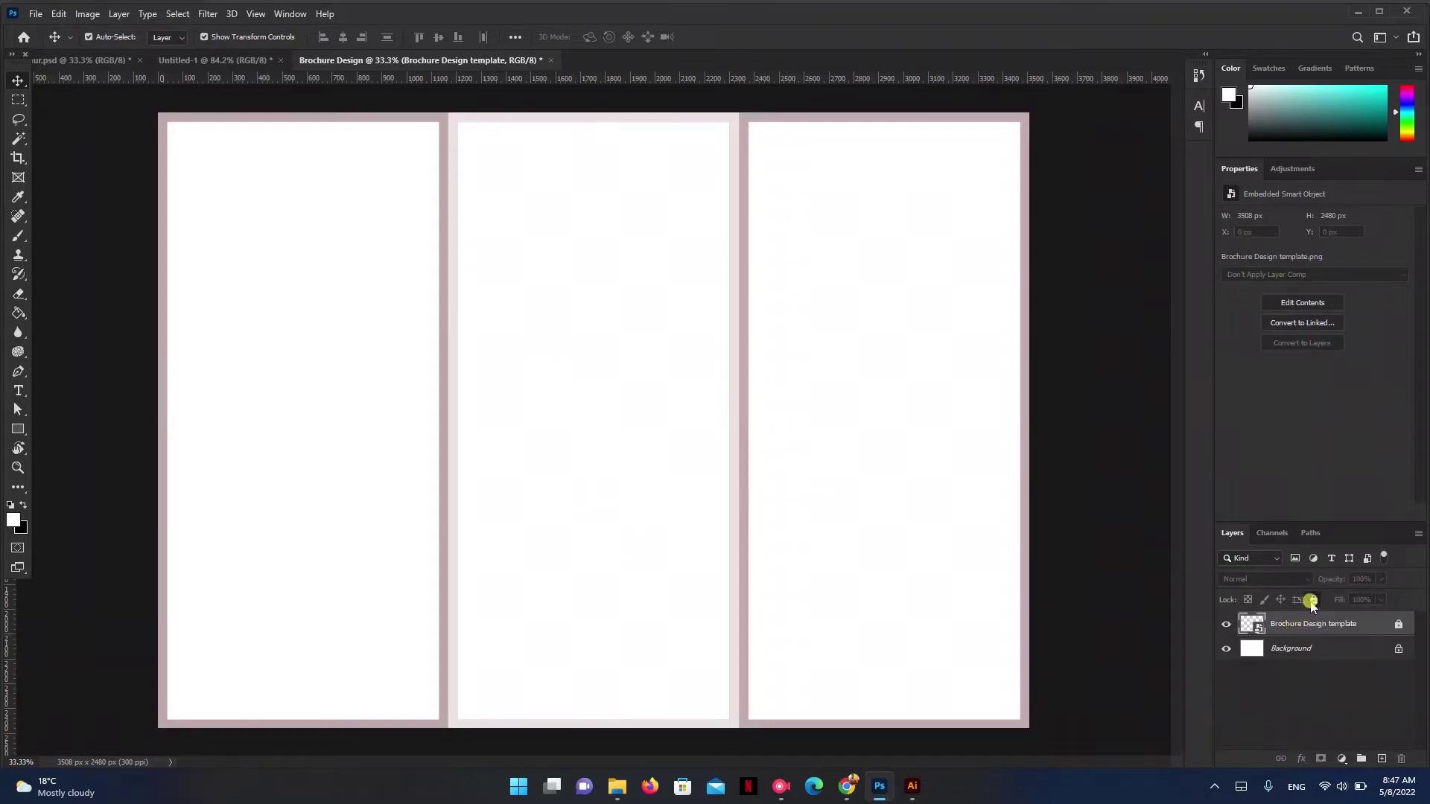
{"action": "left_click", "coordinate": [647, 386]}
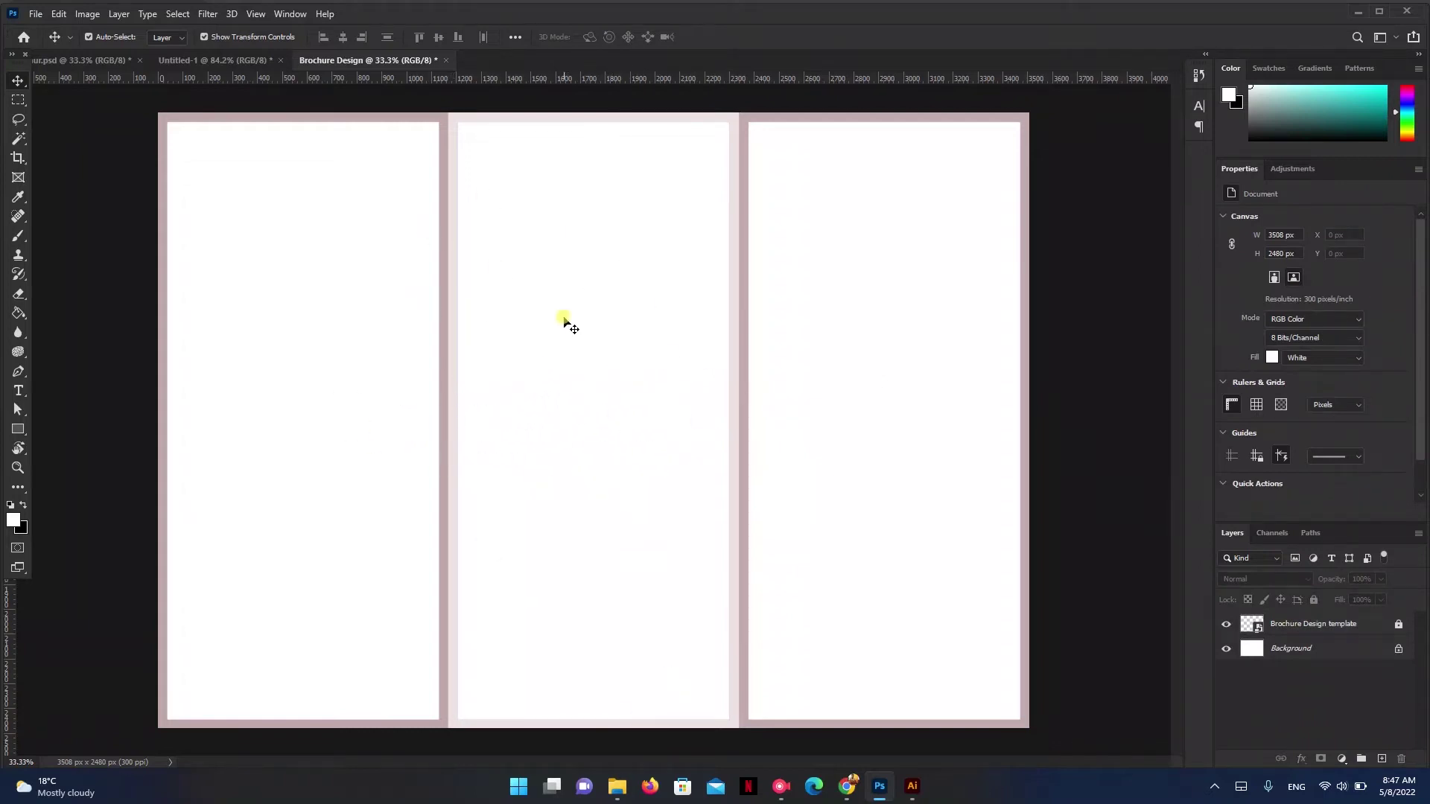
{"action": "left_click", "coordinate": [443, 304]}
{"action": "left_click", "coordinate": [192, 60]}
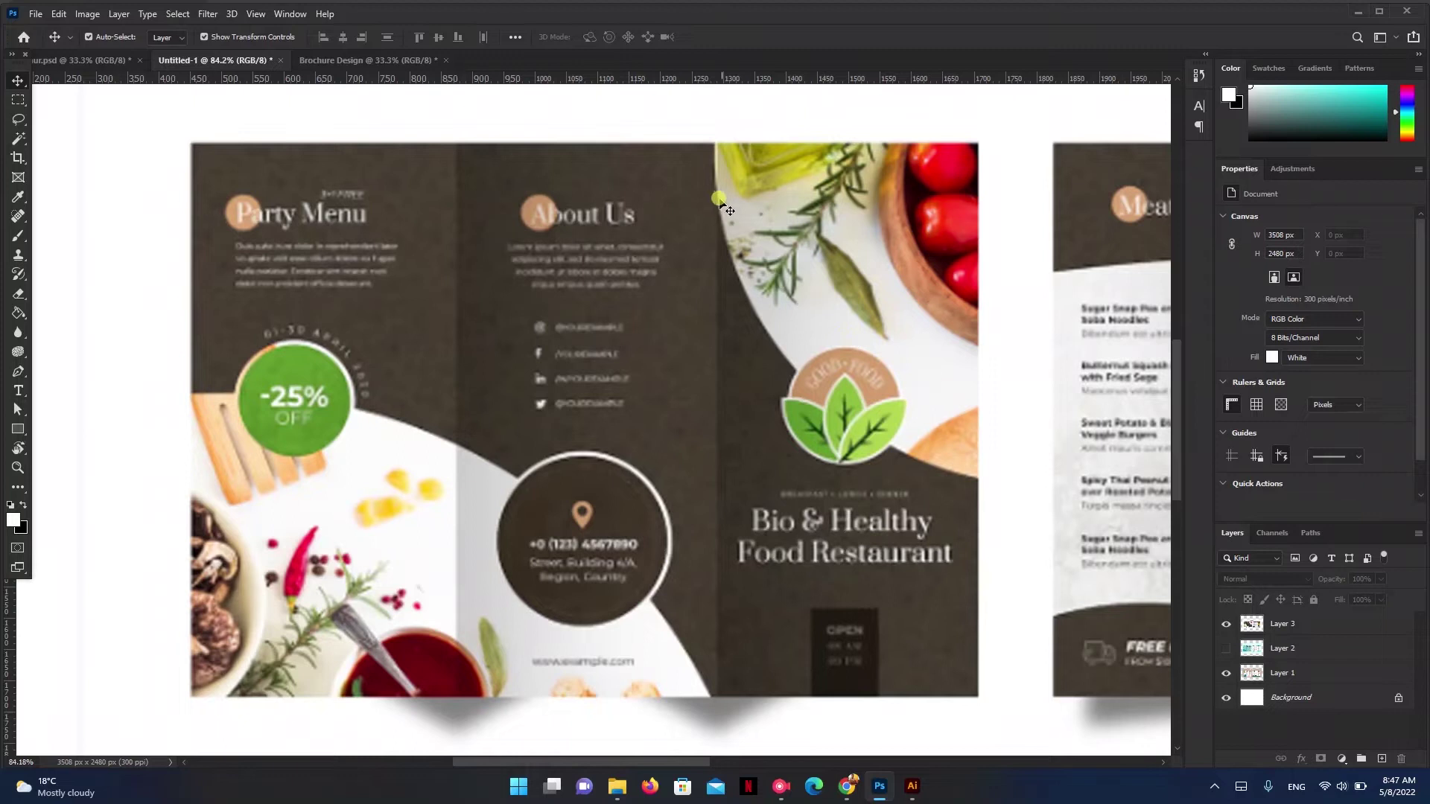
- Zoom in and out on the brochure mockup, then switch to Chrome
{"action": "scroll", "coordinate": [736, 151], "scroll_direction": "up", "scroll_amount": 4, "text": "alt"}
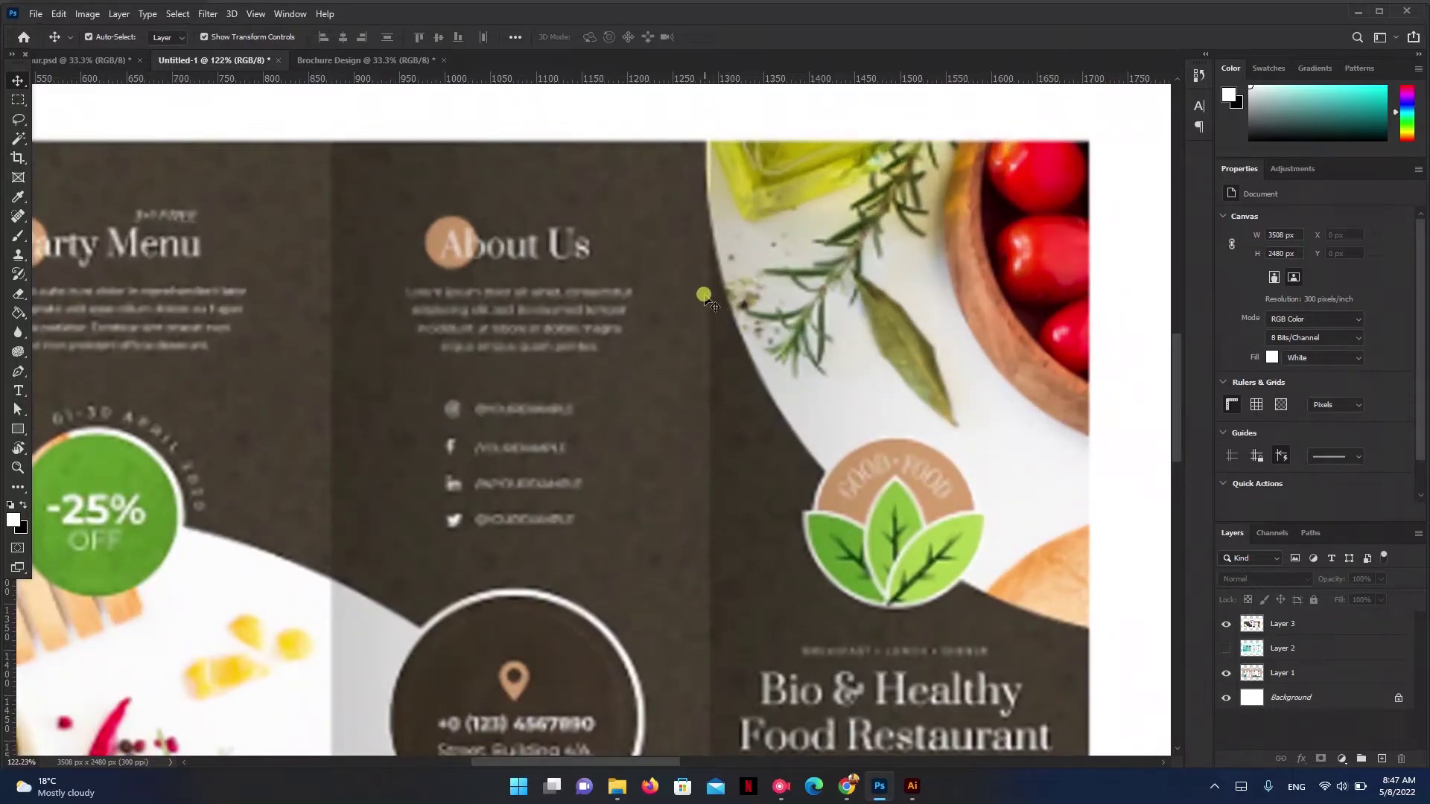
{"action": "scroll", "coordinate": [706, 296], "scroll_direction": "down", "scroll_amount": 4, "text": "alt"}
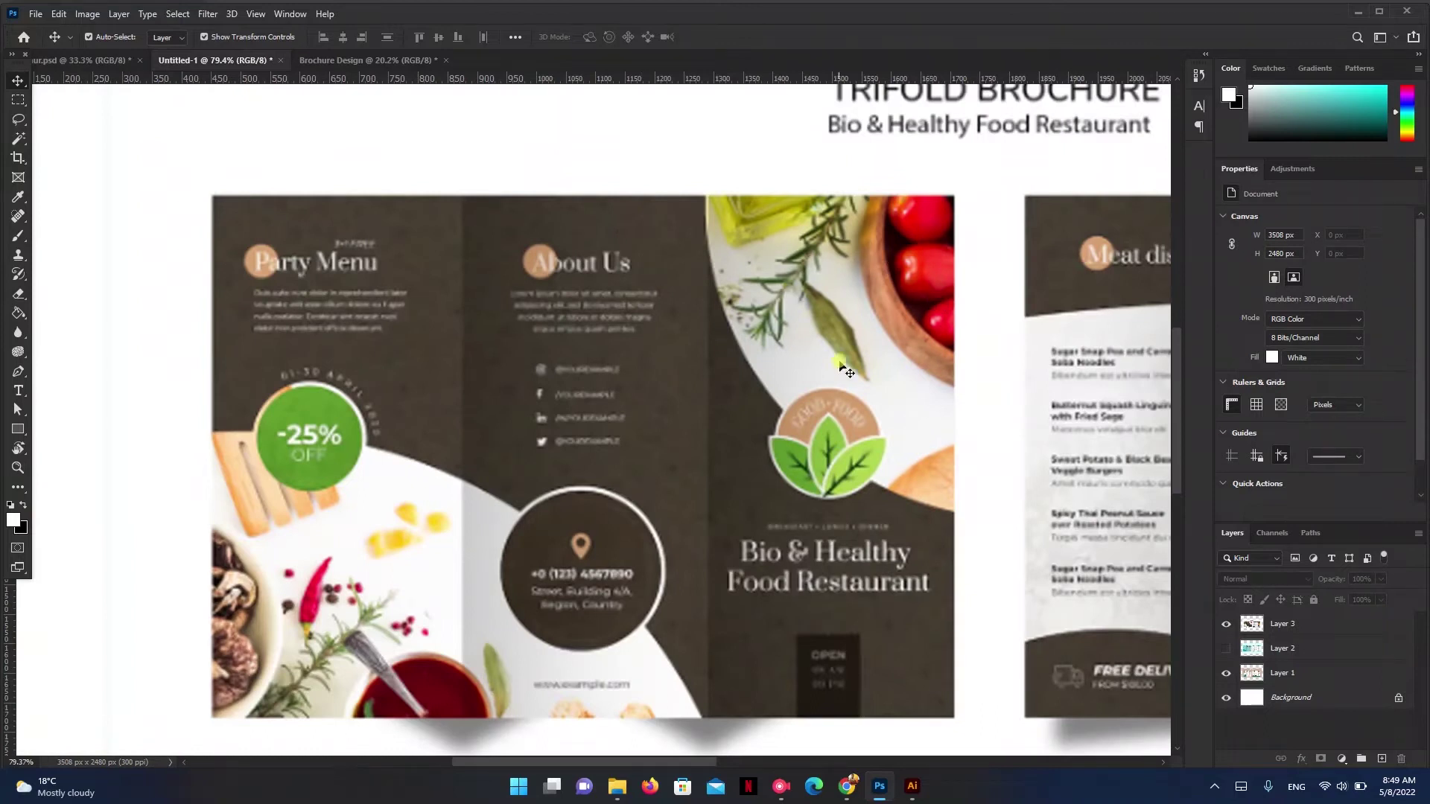
{"action": "left_click", "coordinate": [847, 787]}
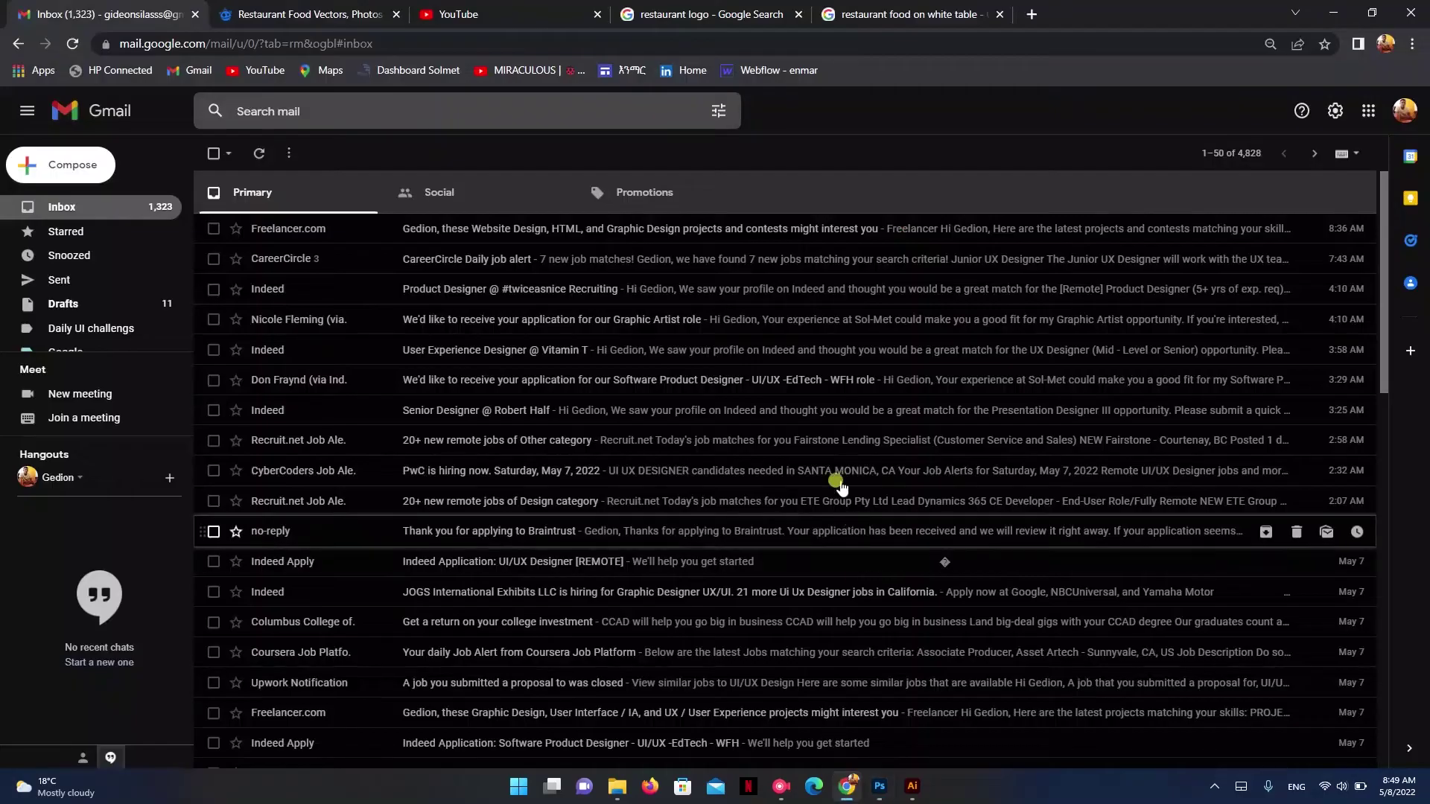
- Open the restaurant-food-on-white-table image results and preview the gourmet meals photo
{"action": "left_click", "coordinate": [903, 14]}
{"action": "left_click", "coordinate": [281, 126]}
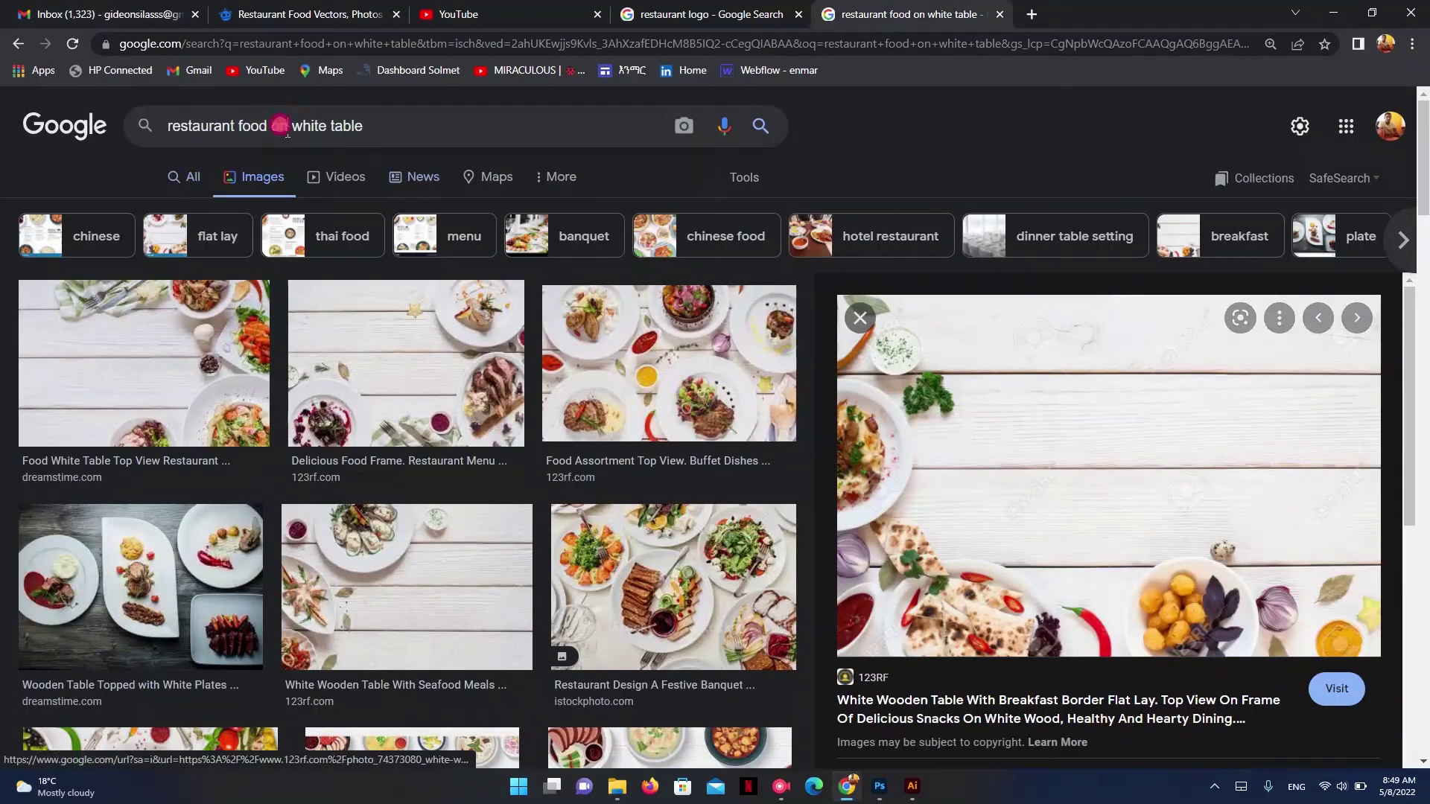
{"action": "left_click", "coordinate": [389, 124]}
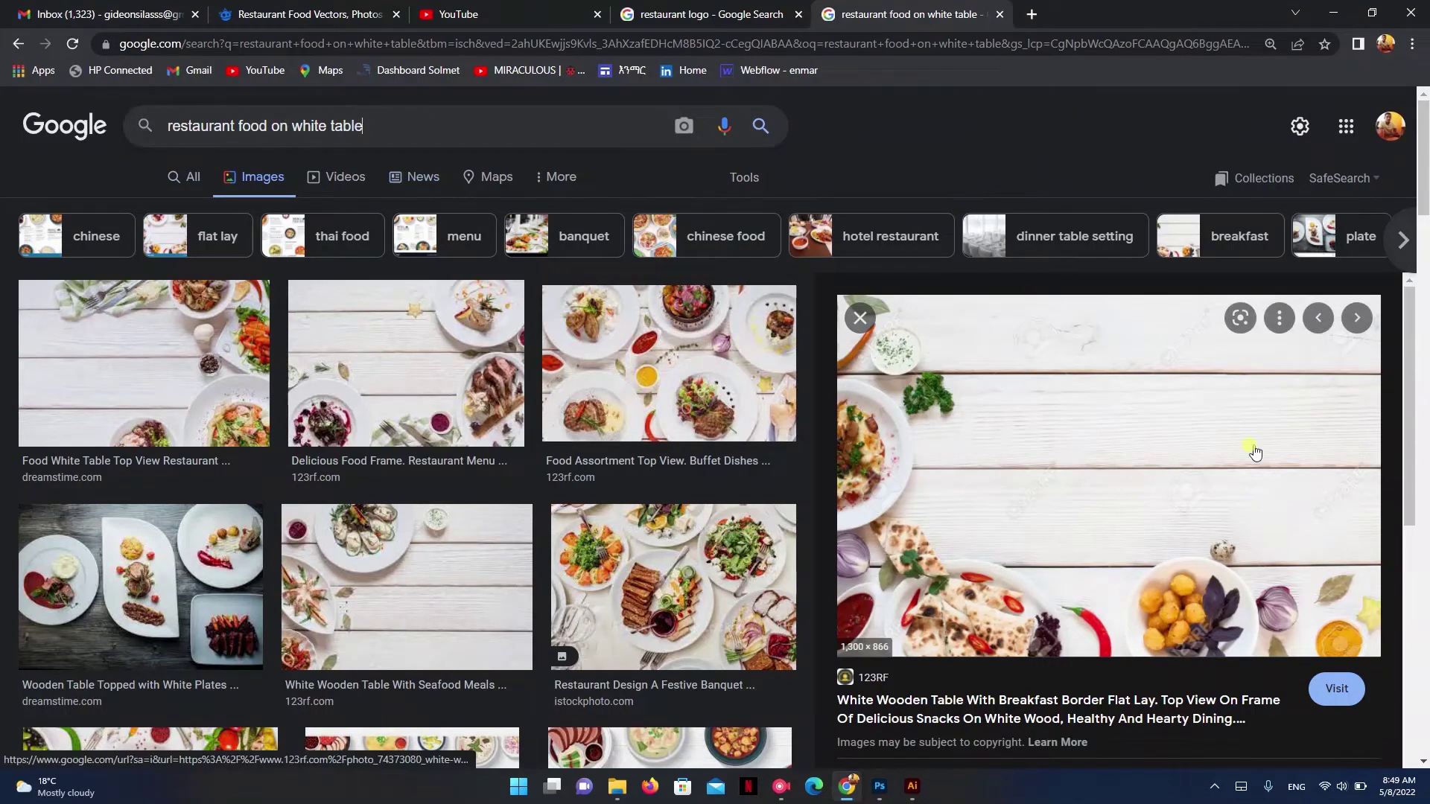
{"action": "left_click", "coordinate": [477, 402]}
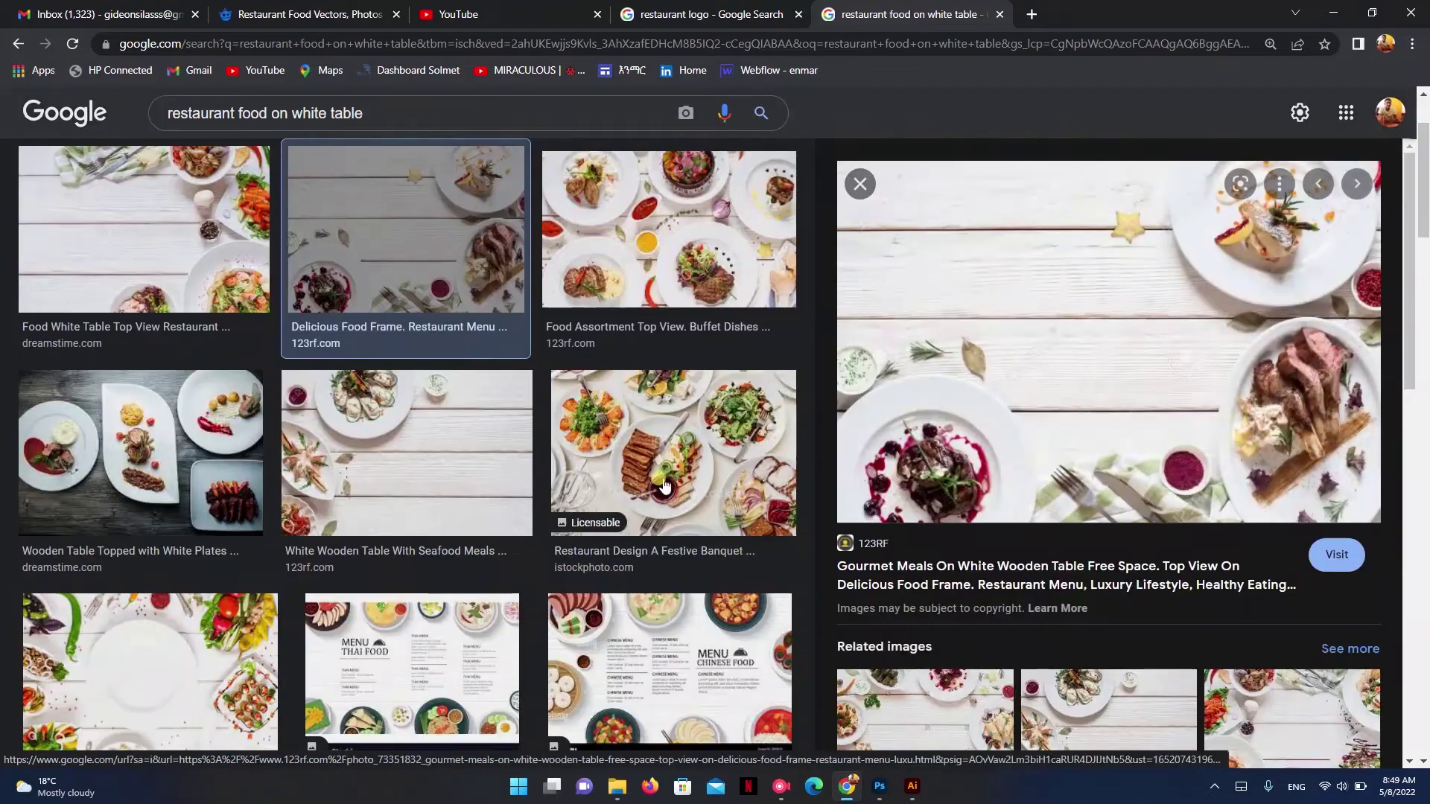
- Copy the previewed food photo to the clipboard and return to Photoshop
{"action": "right_click", "coordinate": [1157, 364]}
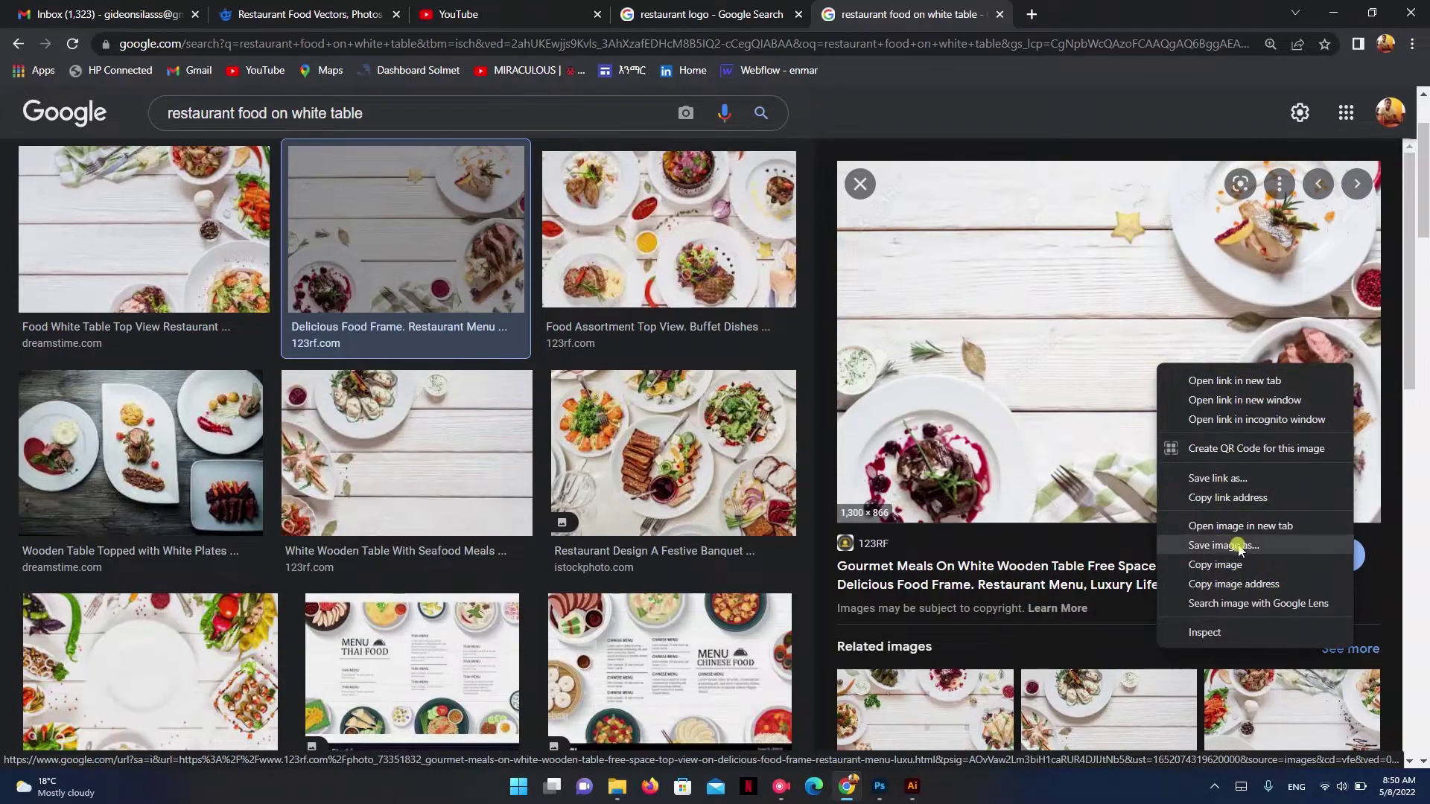
{"action": "left_click", "coordinate": [1232, 545]}
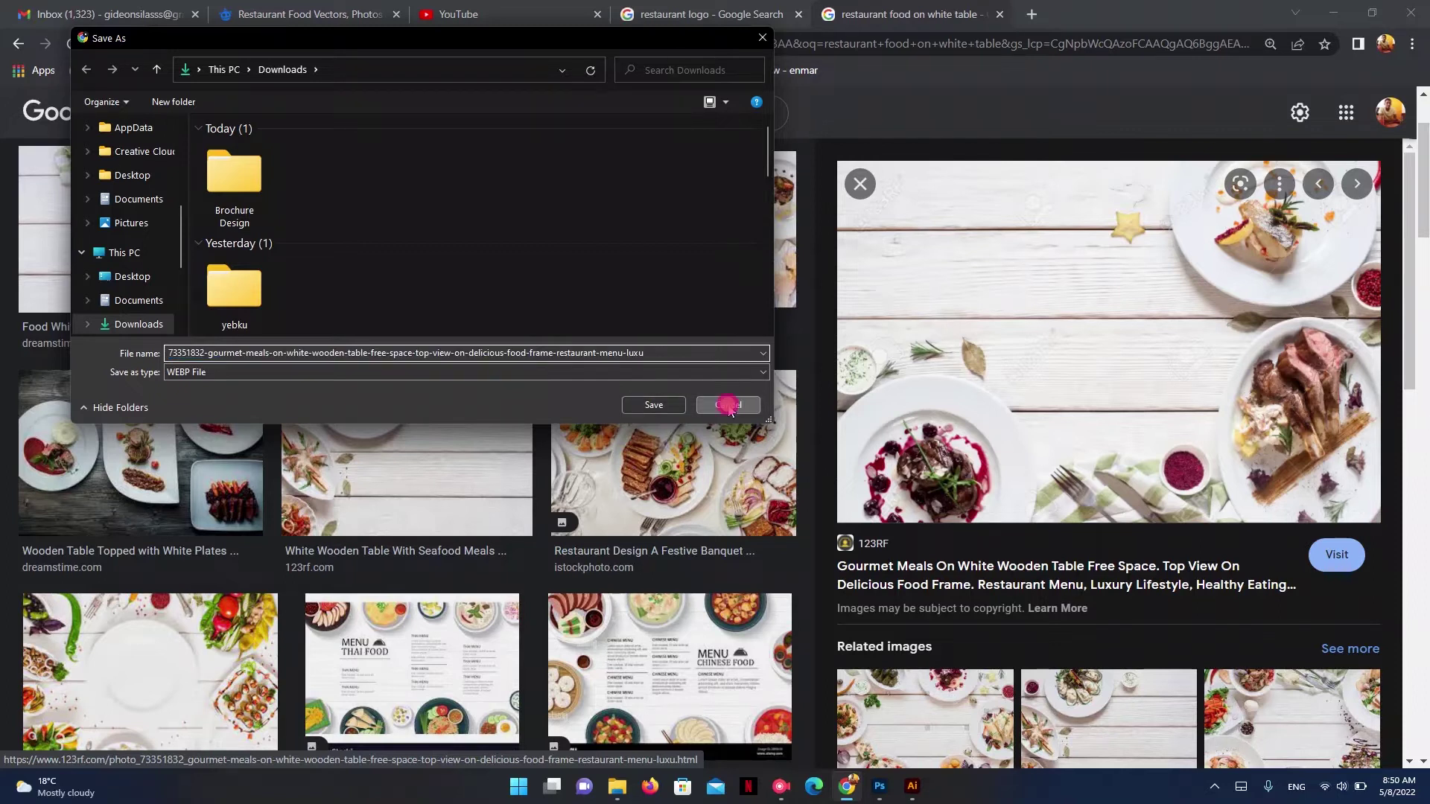
{"action": "left_click", "coordinate": [729, 406]}
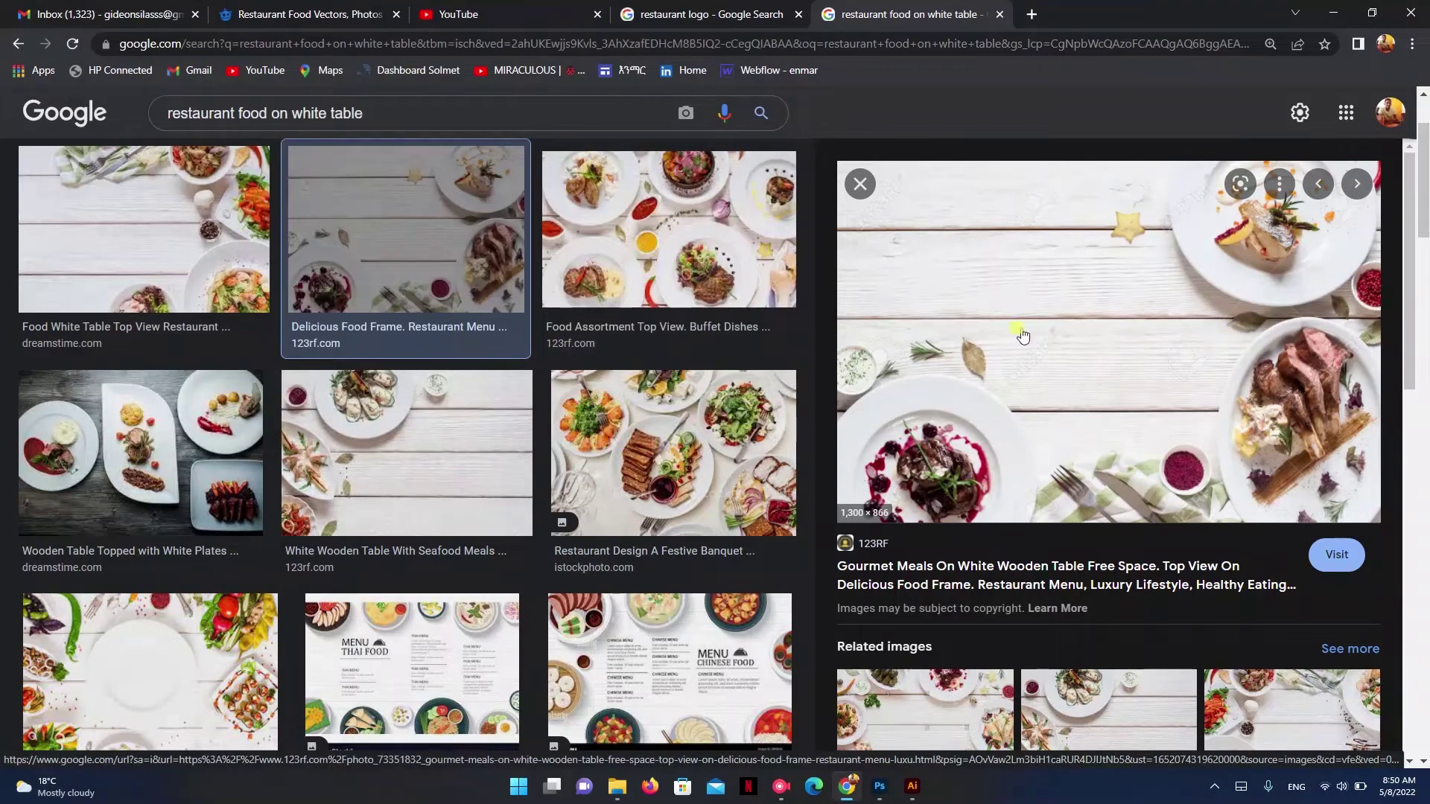
{"action": "right_click", "coordinate": [1099, 325]}
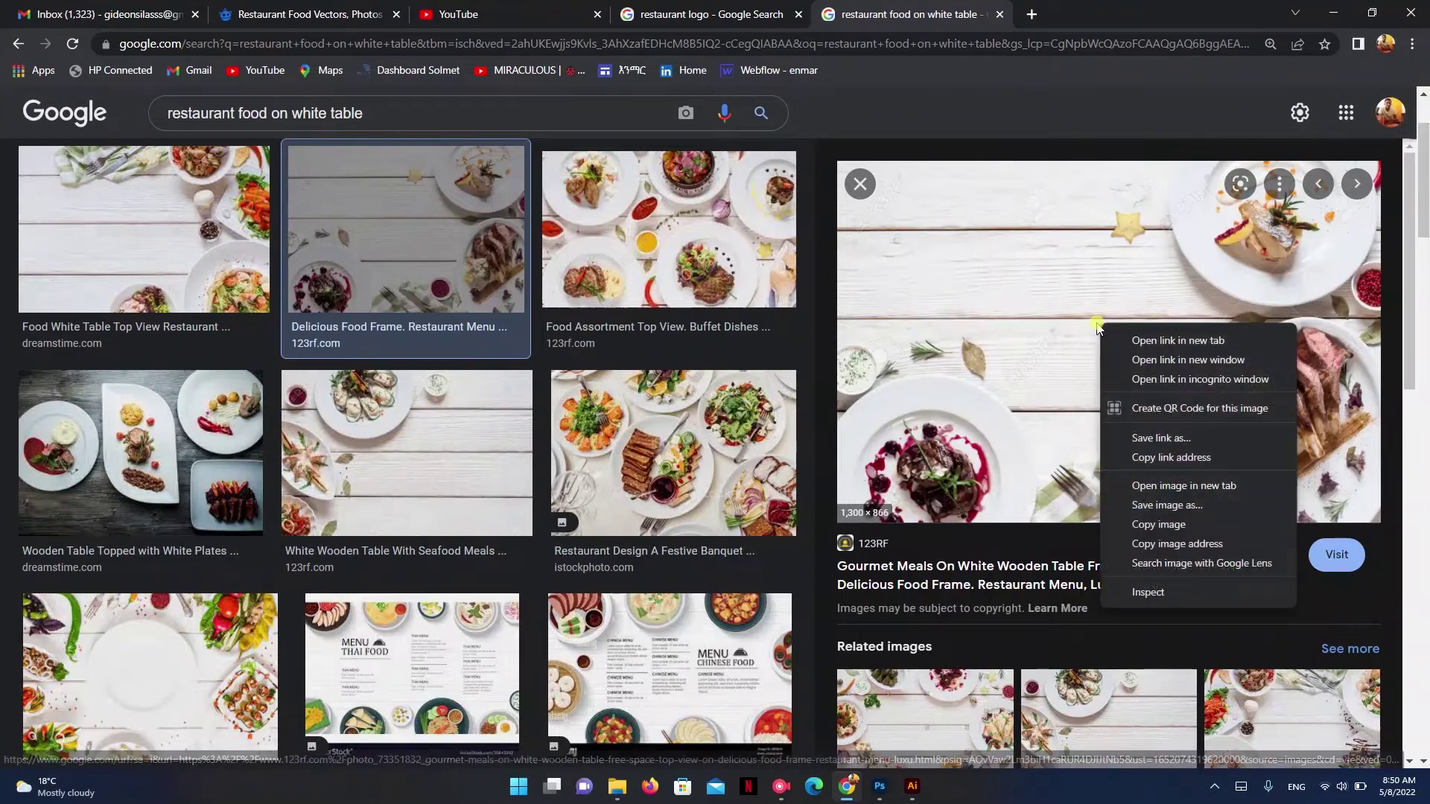
{"action": "left_click", "coordinate": [1159, 525]}
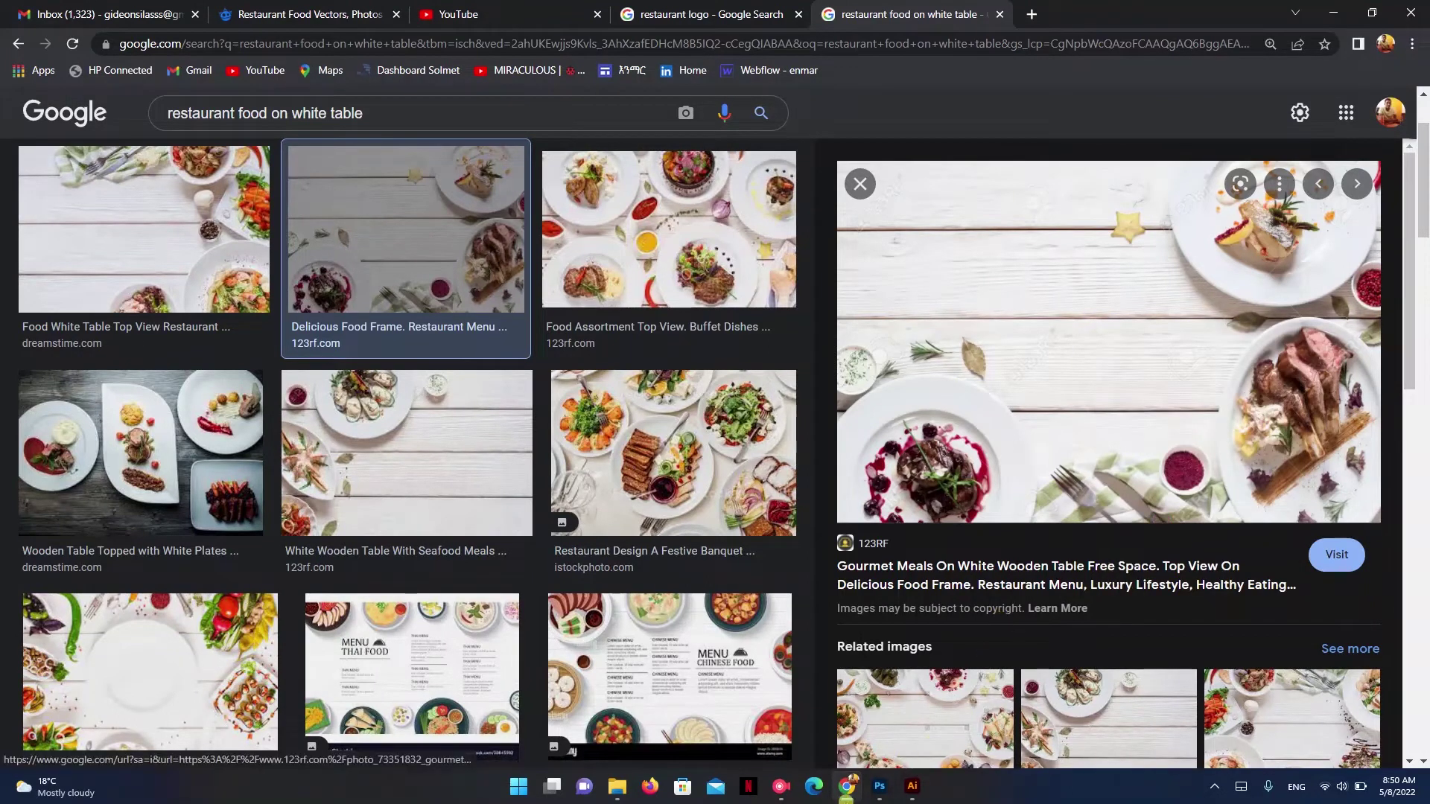
{"action": "left_click", "coordinate": [880, 786]}
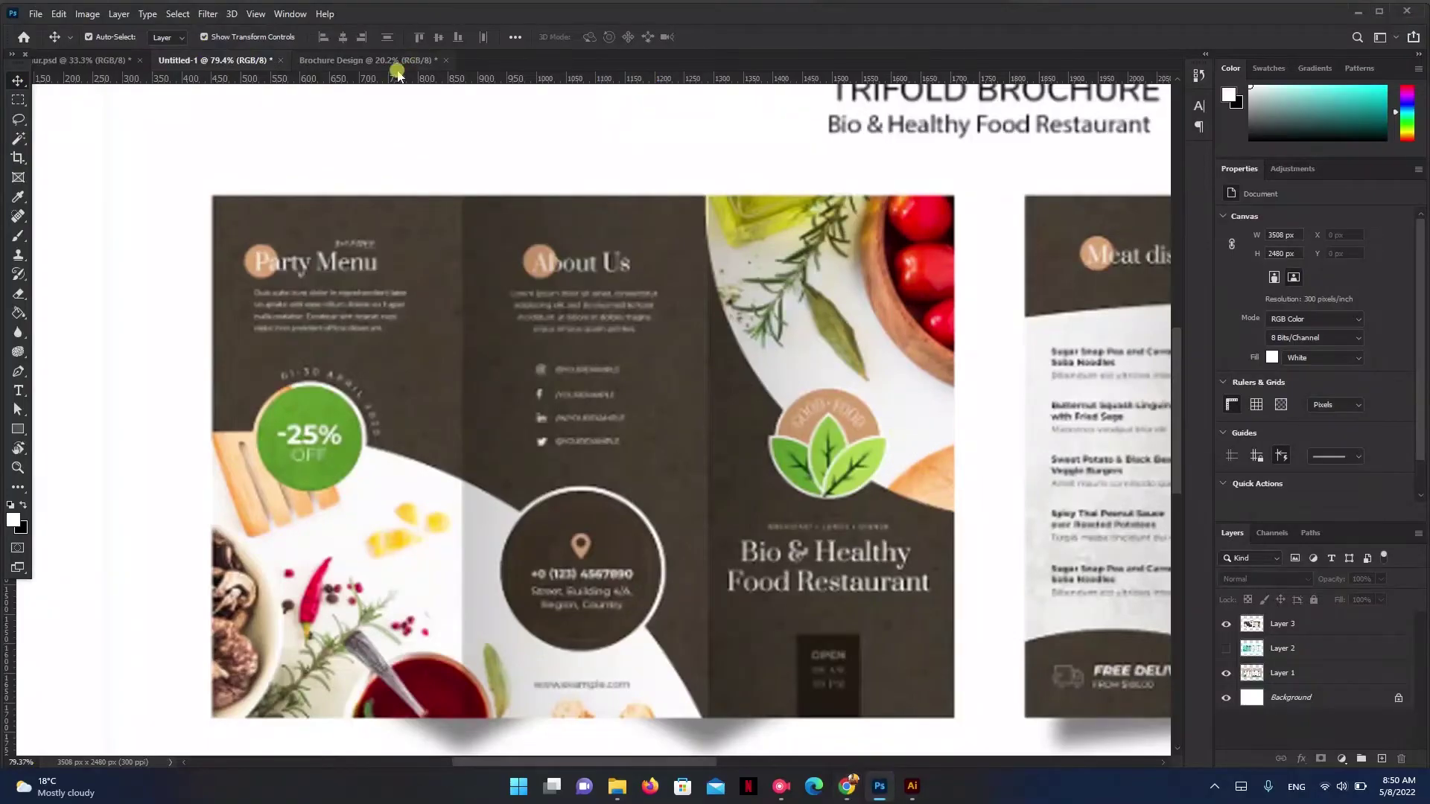
- Paste the food photo into Brochure Design, enlarged and moved up and right
{"action": "left_click", "coordinate": [397, 61]}
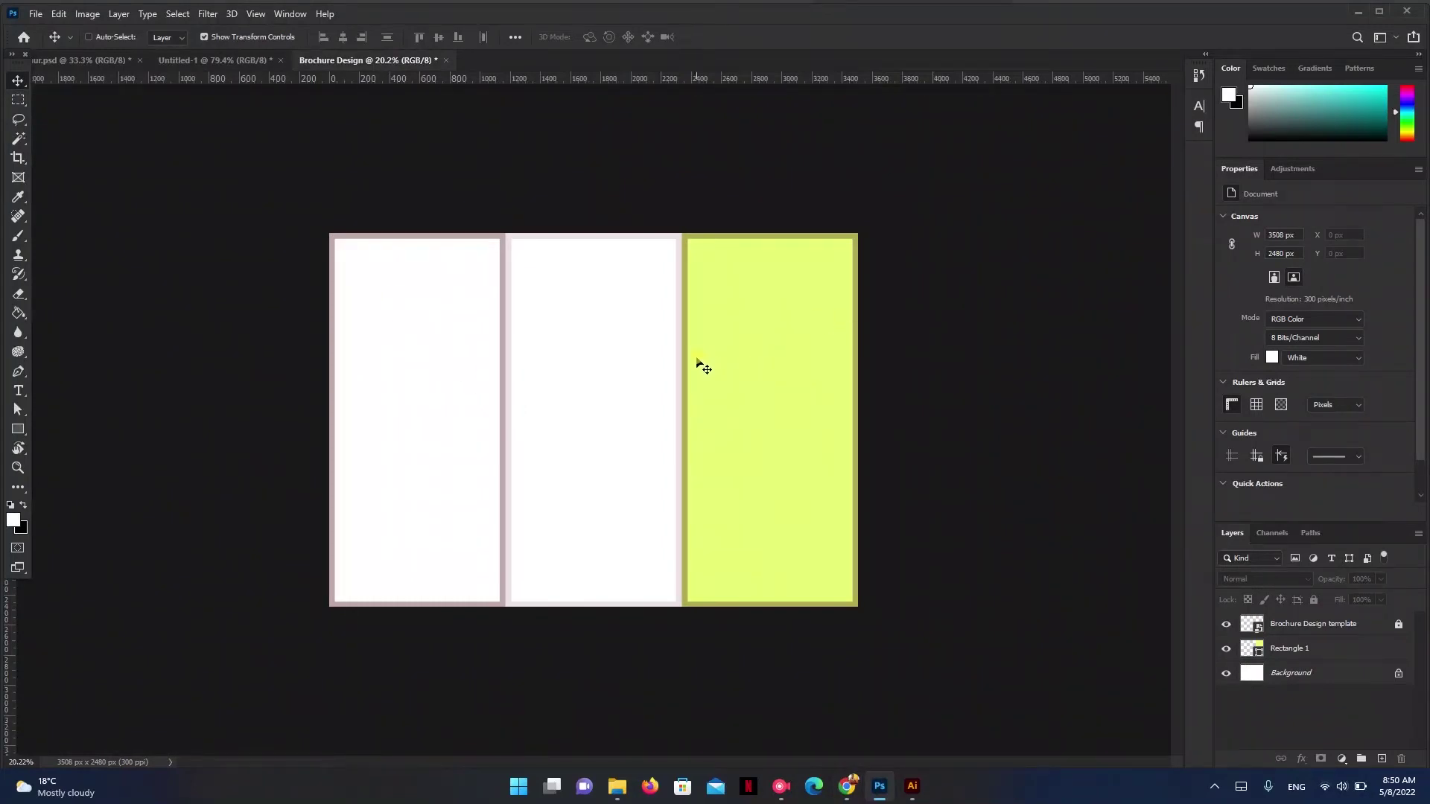
{"action": "key", "text": "ctrl+v"}
{"action": "left_click_drag", "start_coordinate": [688, 351], "coordinate": [824, 264]}
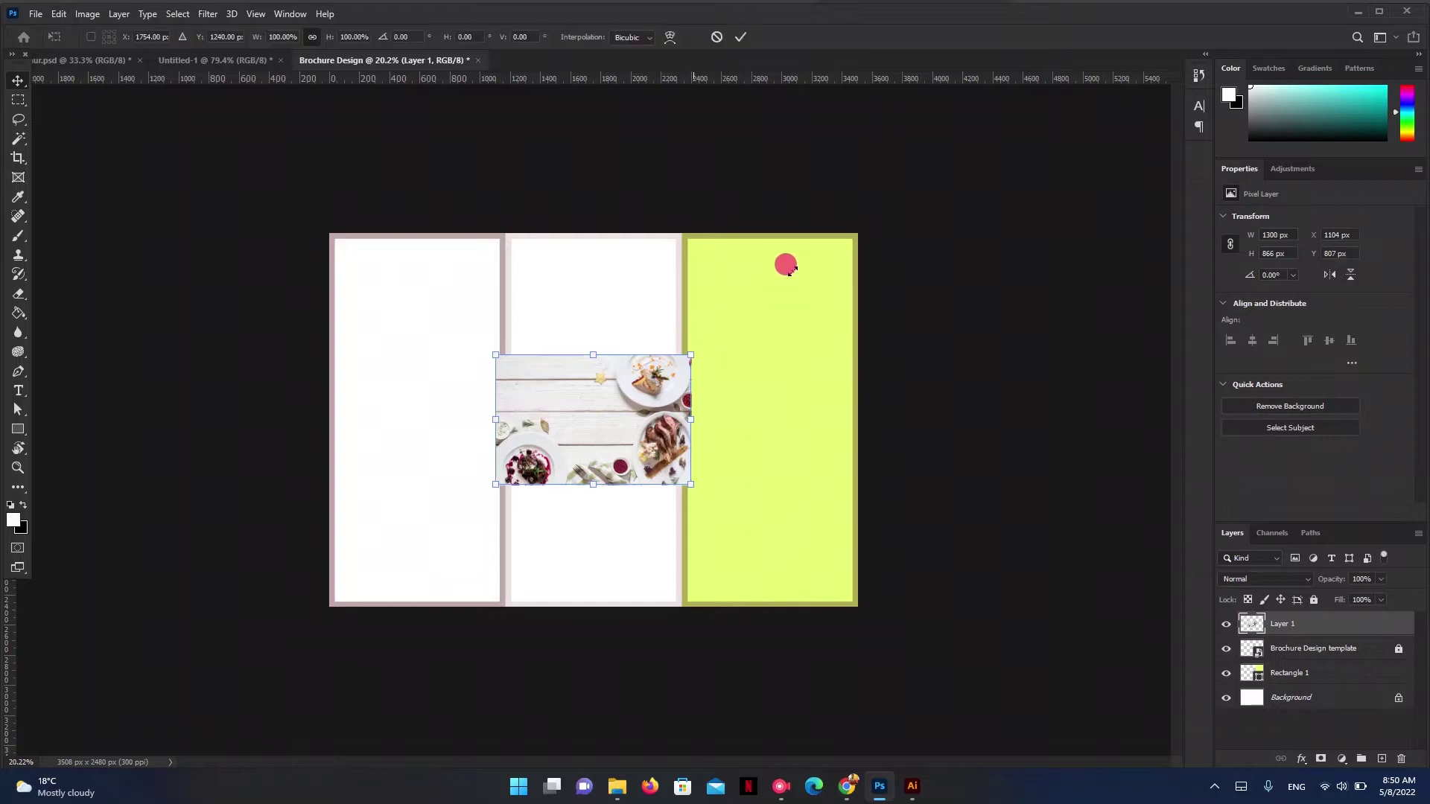
{"action": "left_click_drag", "start_coordinate": [675, 455], "coordinate": [720, 432]}
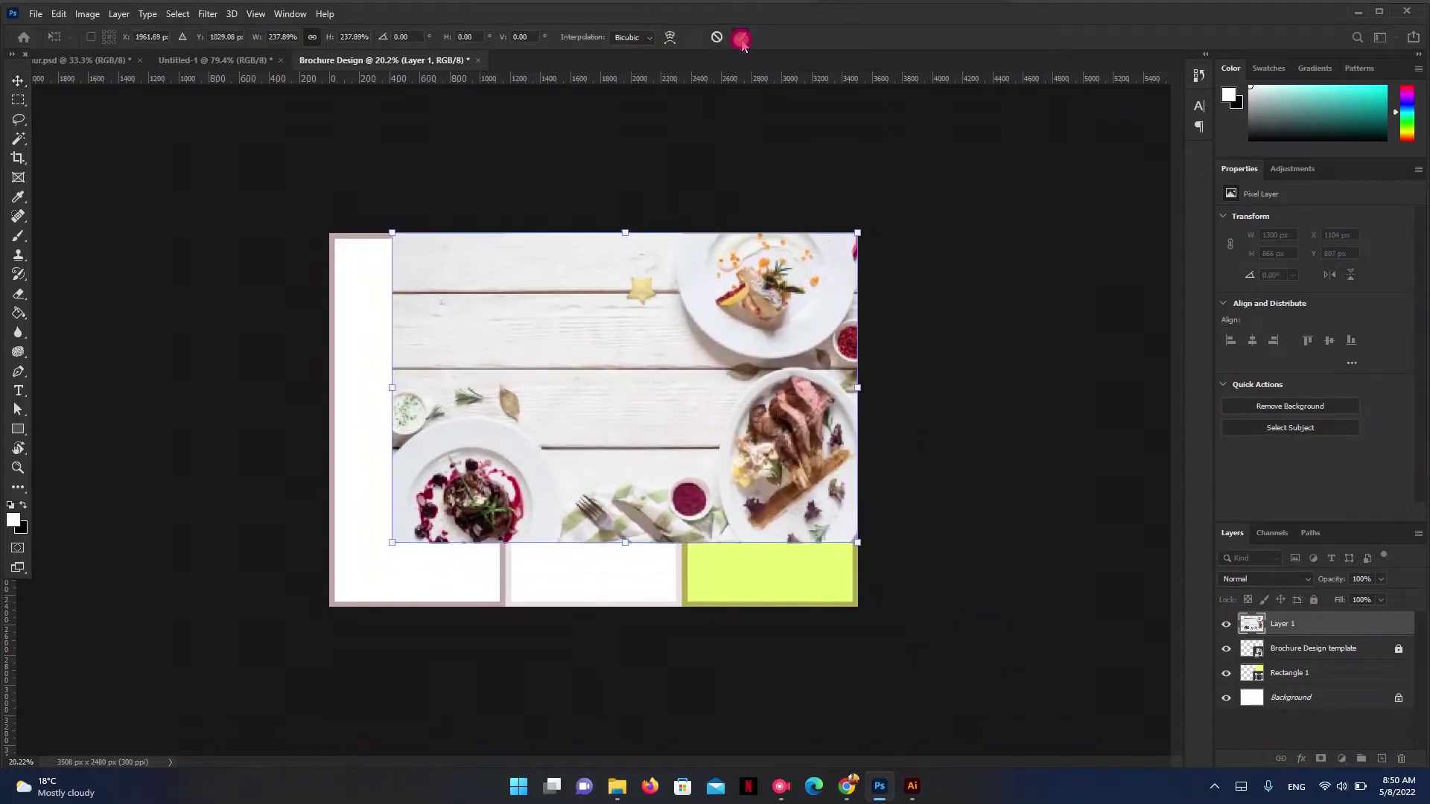
{"action": "left_click", "coordinate": [741, 37]}
{"action": "scroll", "coordinate": [741, 364], "scroll_direction": "up", "scroll_amount": 5}
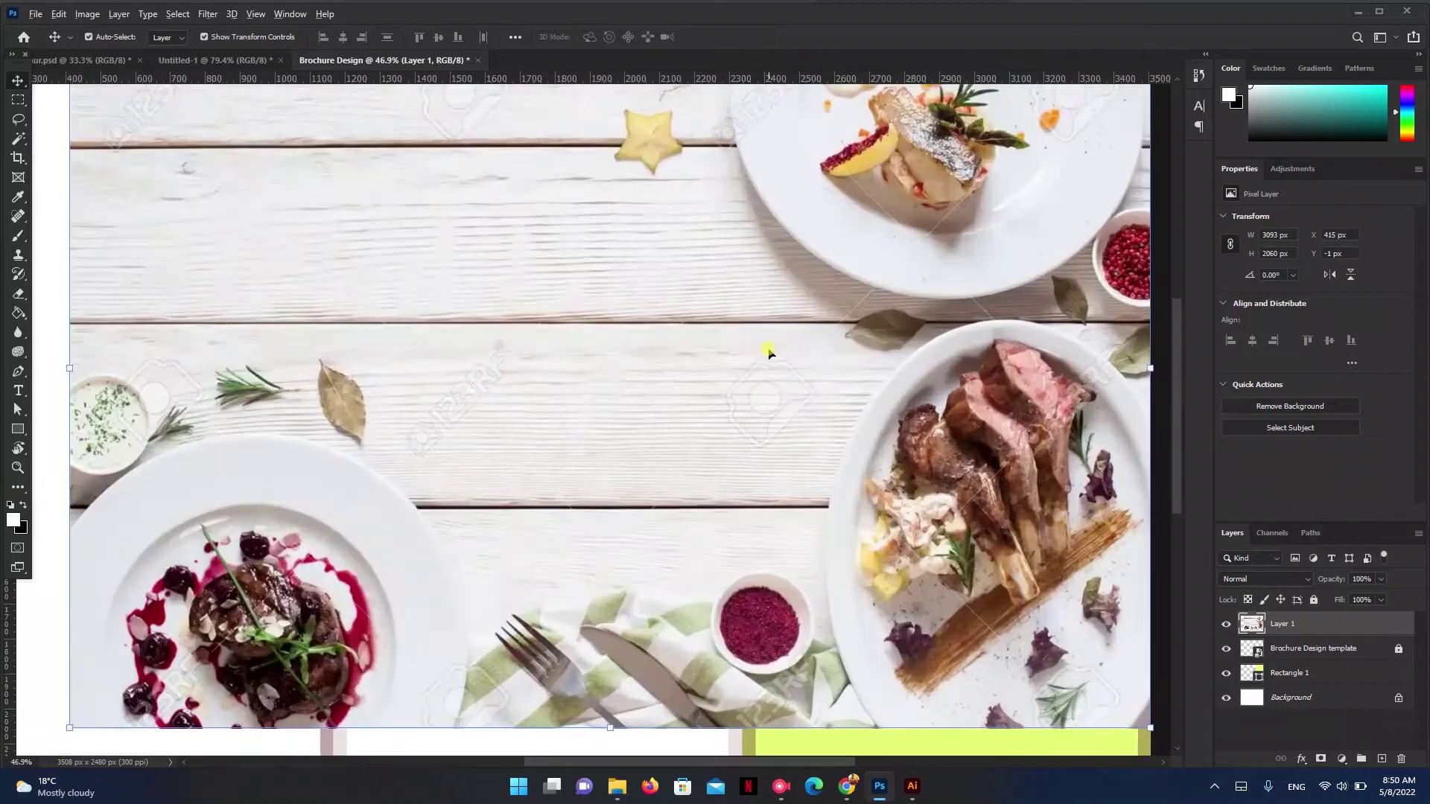
{"action": "scroll", "coordinate": [770, 353], "scroll_direction": "down", "scroll_amount": 3}
{"action": "scroll", "coordinate": [770, 353], "scroll_direction": "down", "scroll_amount": 2}
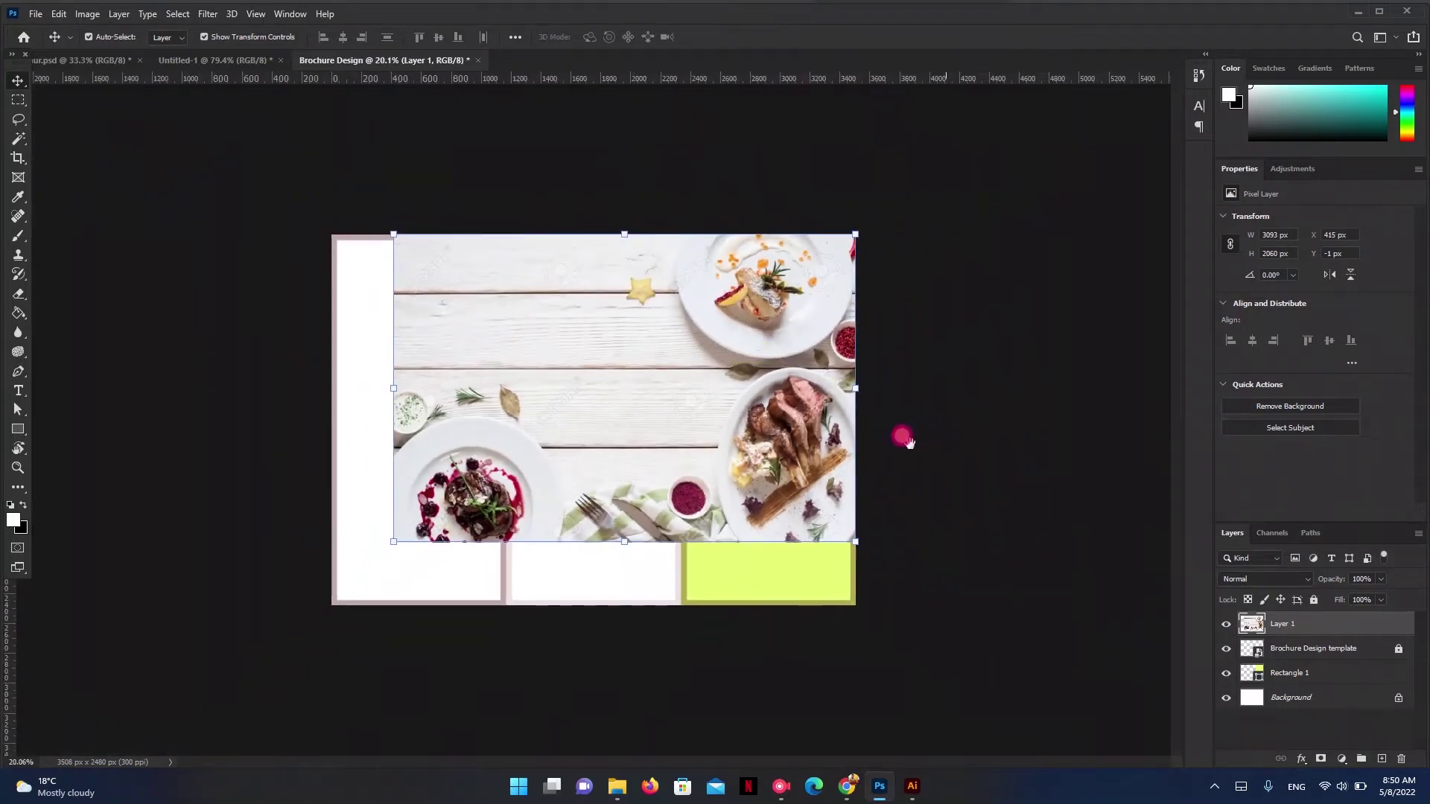
{"action": "mouse_move", "coordinate": [775, 434]}
{"action": "left_mouse_down"}
{"action": "mouse_move", "coordinate": [776, 461]}
{"action": "mouse_move", "coordinate": [774, 439]}
{"action": "mouse_move", "coordinate": [801, 452]}
{"action": "left_mouse_up"}
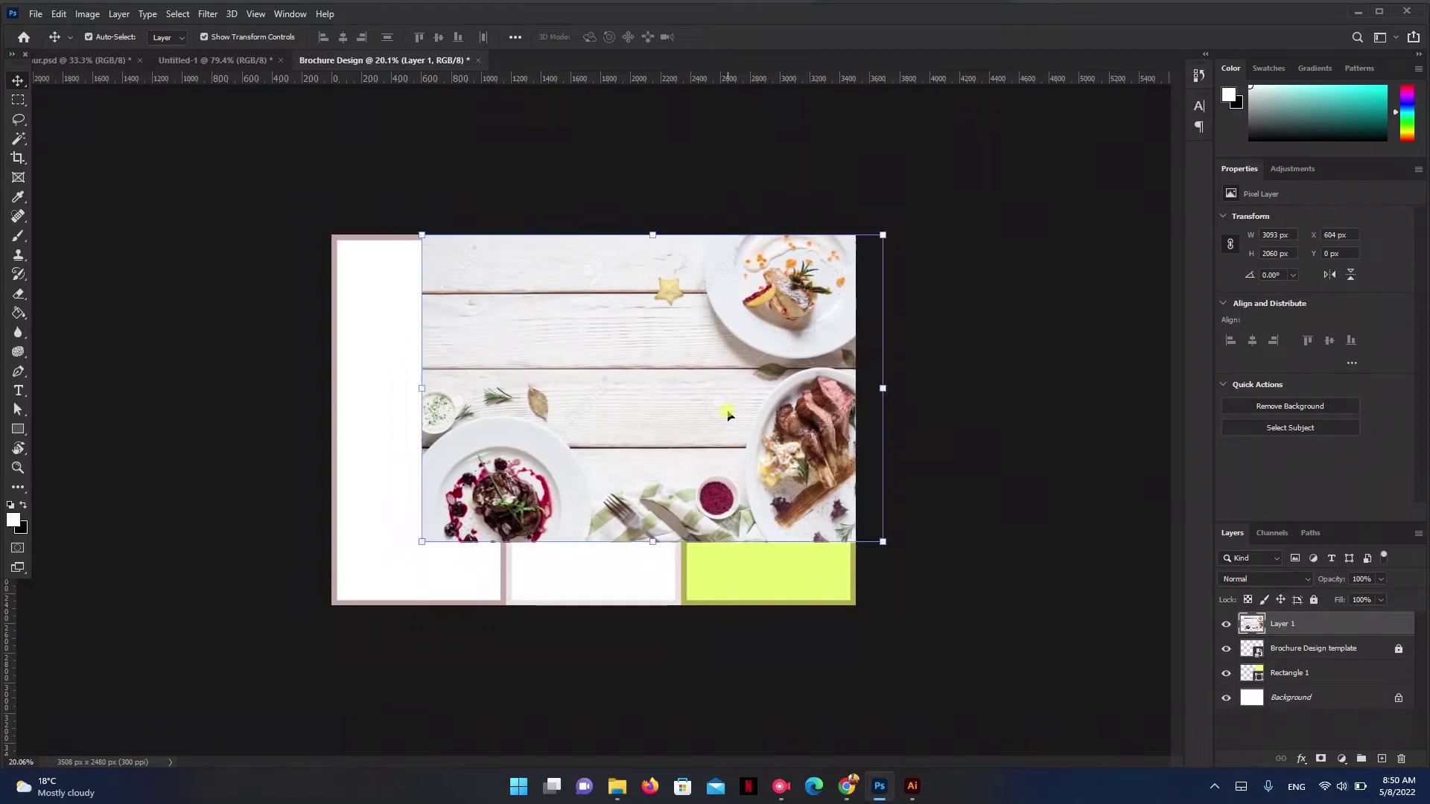
- Move the food photo layer (Layer 1) below the template layer
{"action": "key", "text": "alt+Tab"}
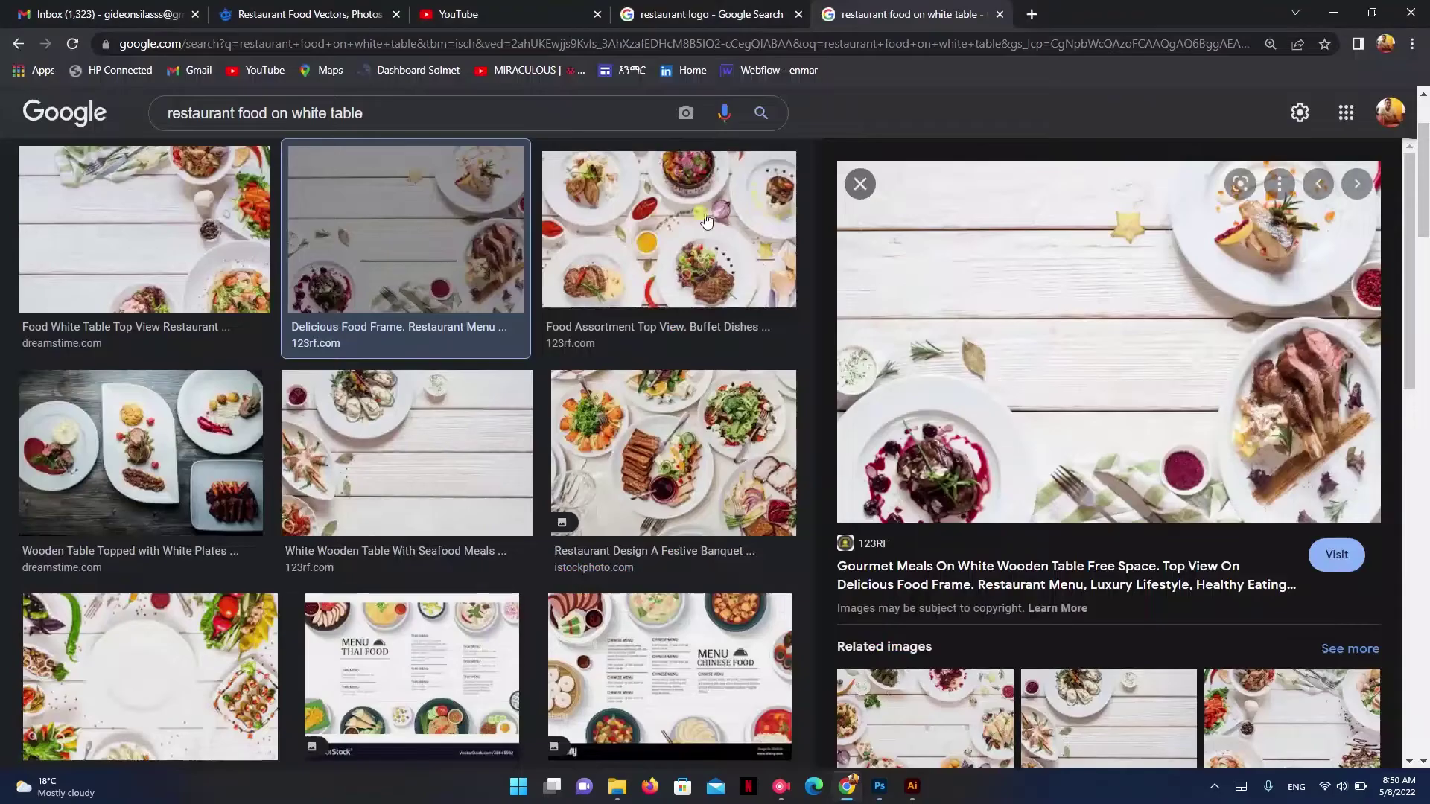
{"action": "key", "text": "alt+Tab"}
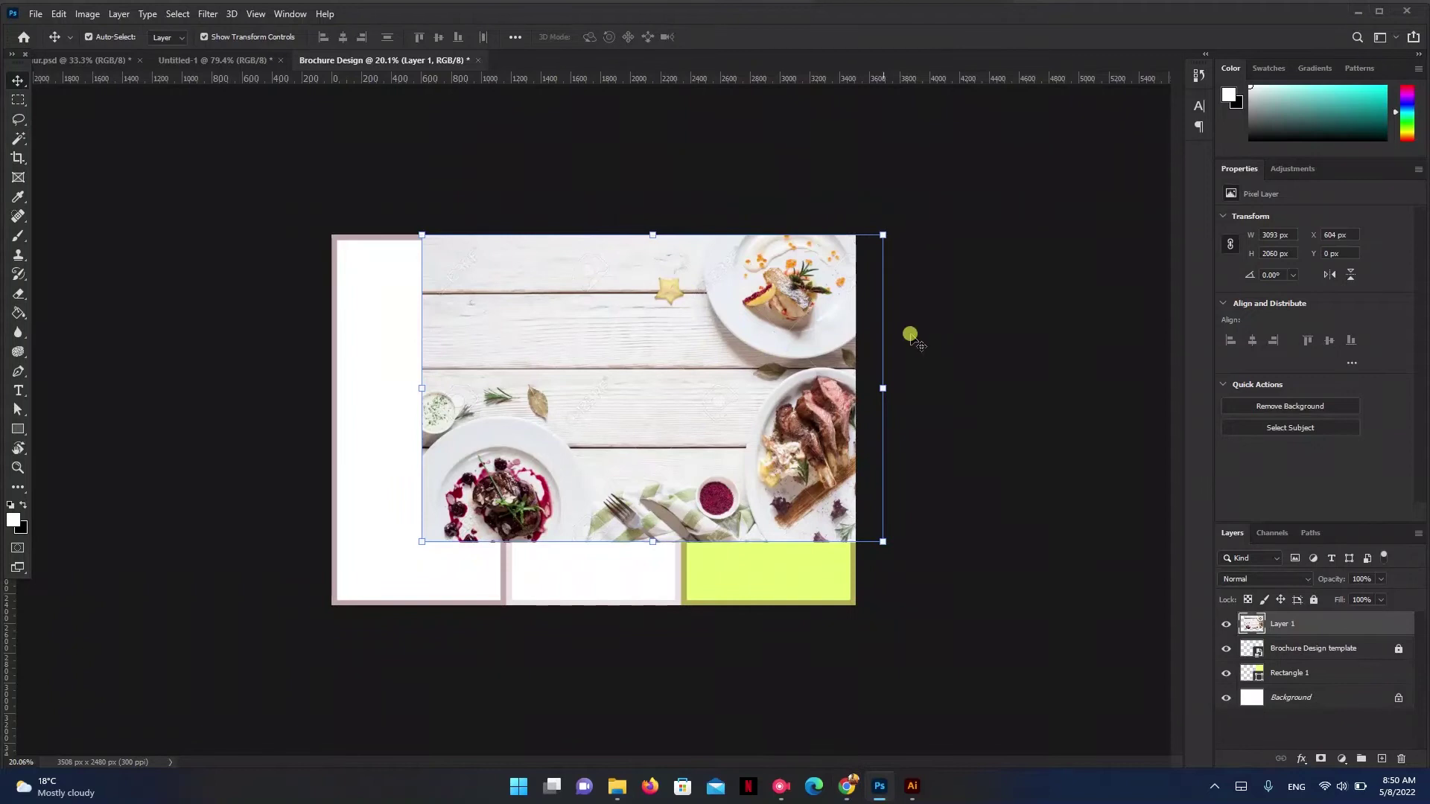
{"action": "left_click", "coordinate": [910, 337]}
{"action": "left_click", "coordinate": [270, 65]}
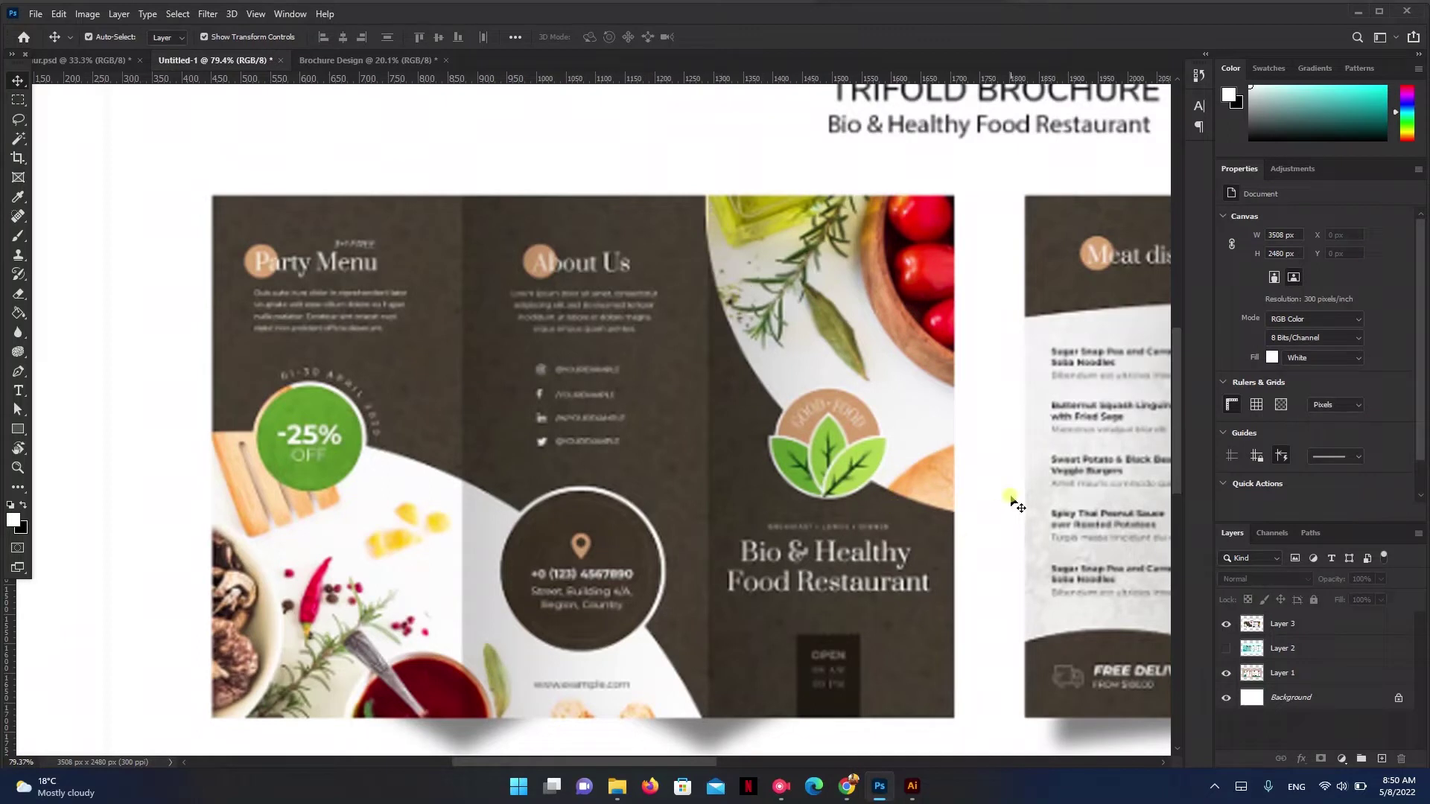
{"action": "left_click", "coordinate": [393, 63]}
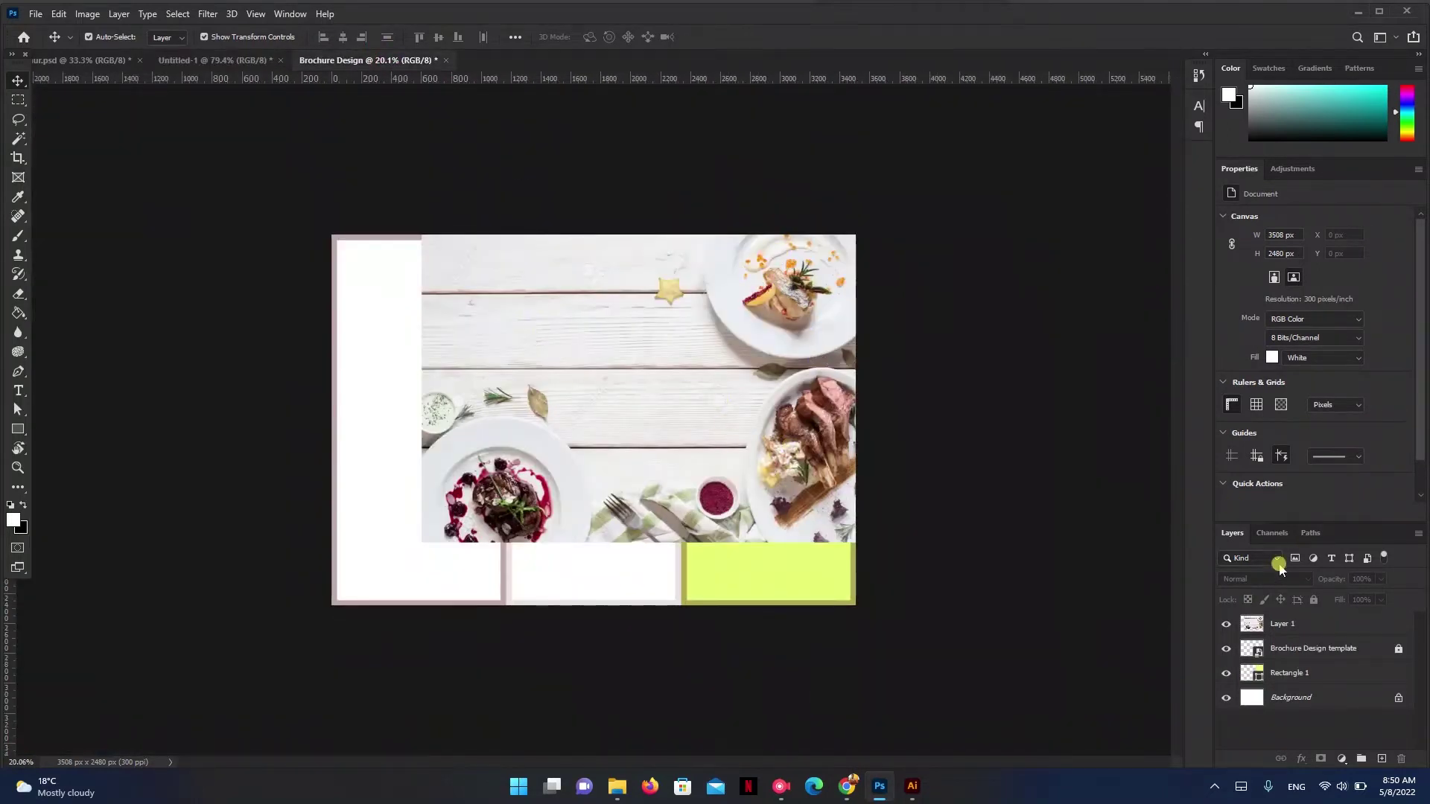
{"action": "left_click_drag", "start_coordinate": [1288, 634], "coordinate": [1298, 659]}
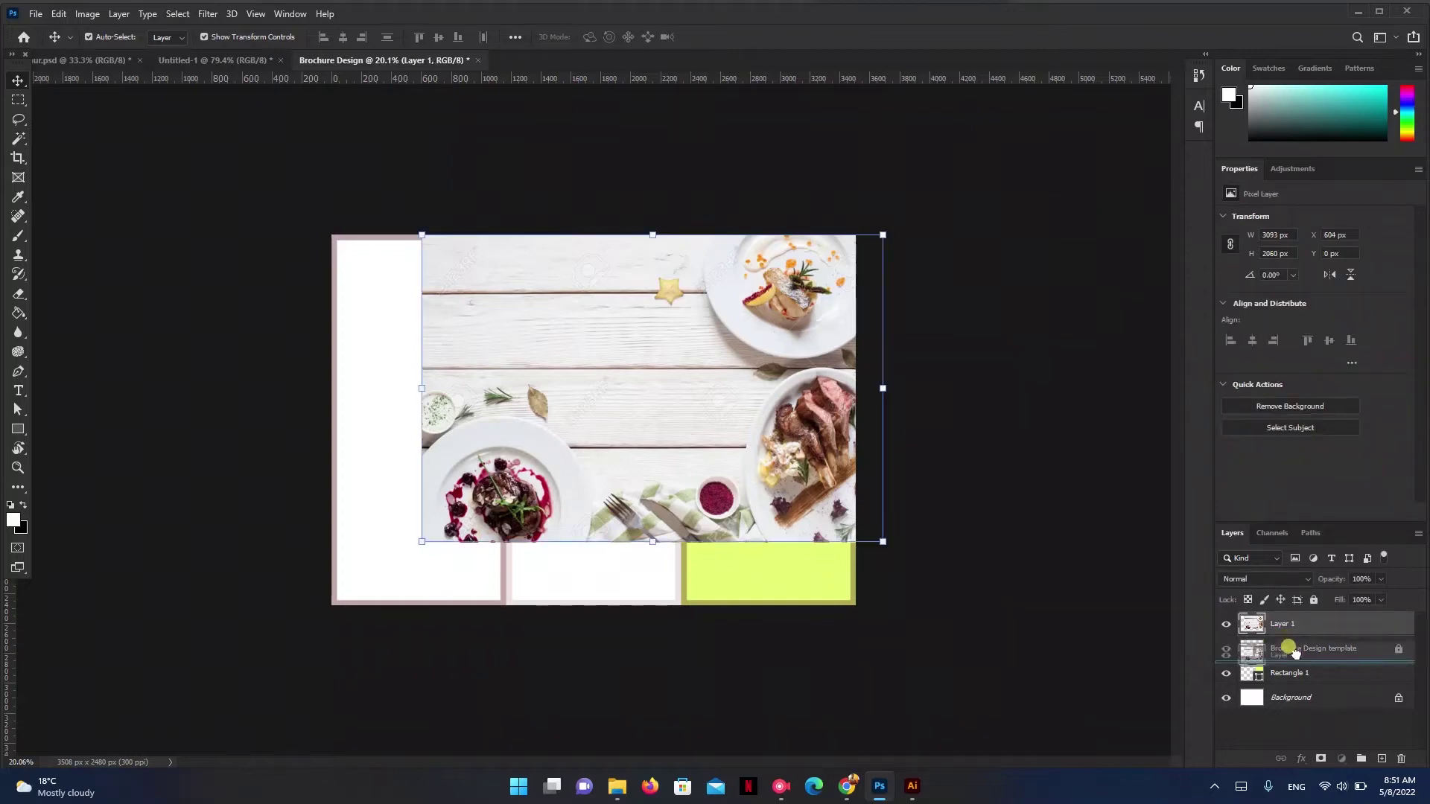
{"action": "left_click", "coordinate": [869, 307]}
{"action": "key", "text": "ctrl+0"}
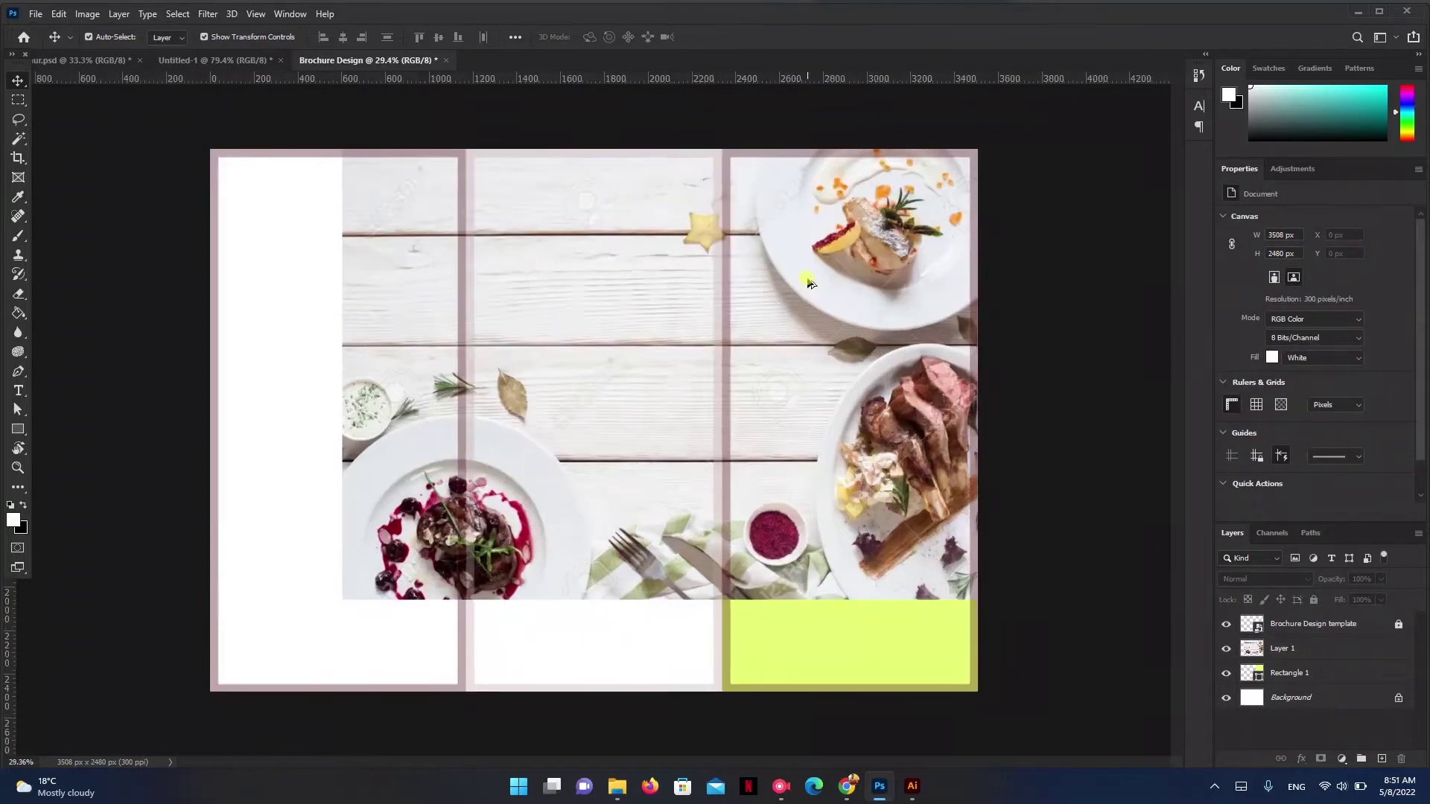
- Rescale the food photo to about 120% and align it to the top edge
{"action": "scroll", "coordinate": [1001, 296], "scroll_direction": "up", "scroll_amount": 2}
{"action": "left_click_drag", "start_coordinate": [866, 301], "coordinate": [818, 355]}
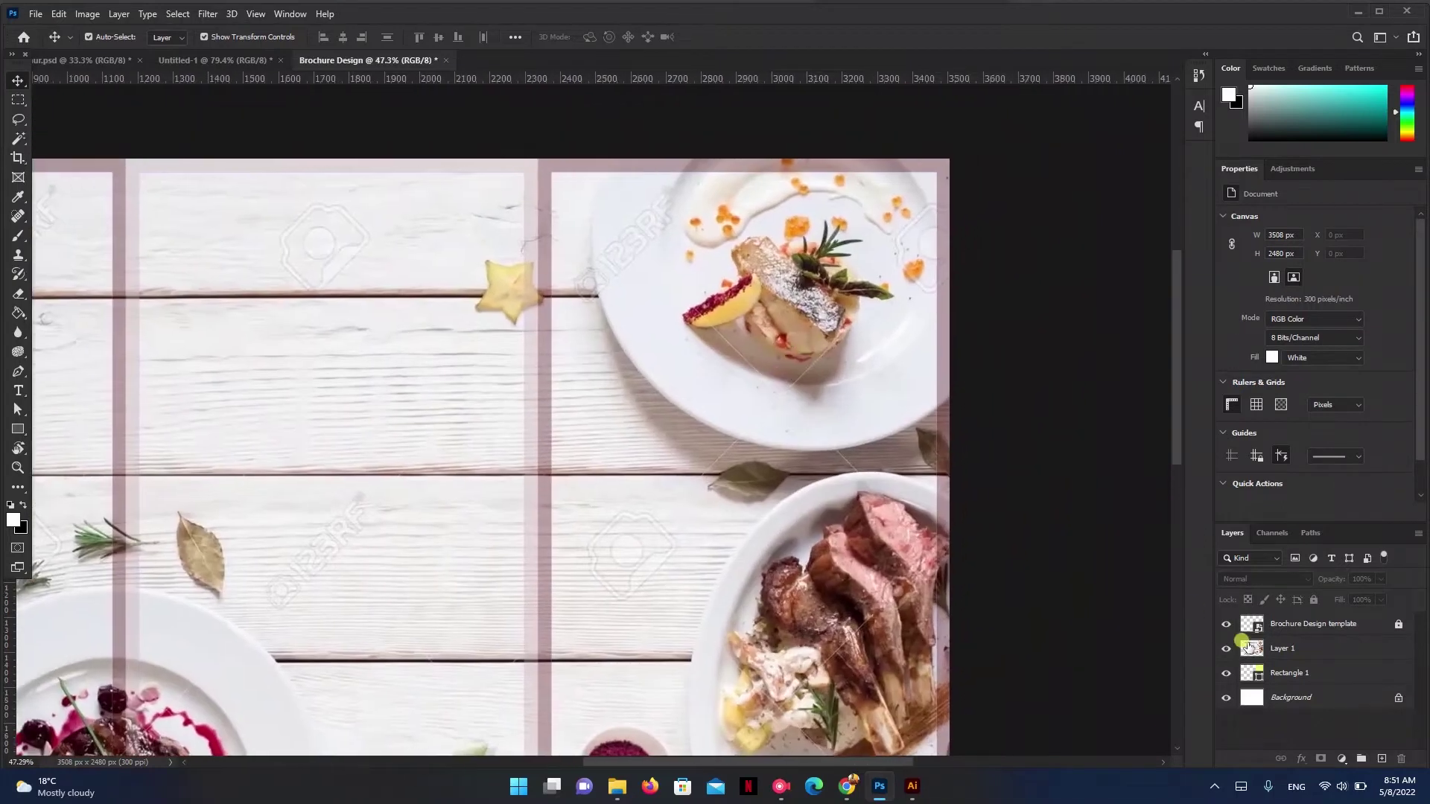
{"action": "left_click", "coordinate": [1302, 624]}
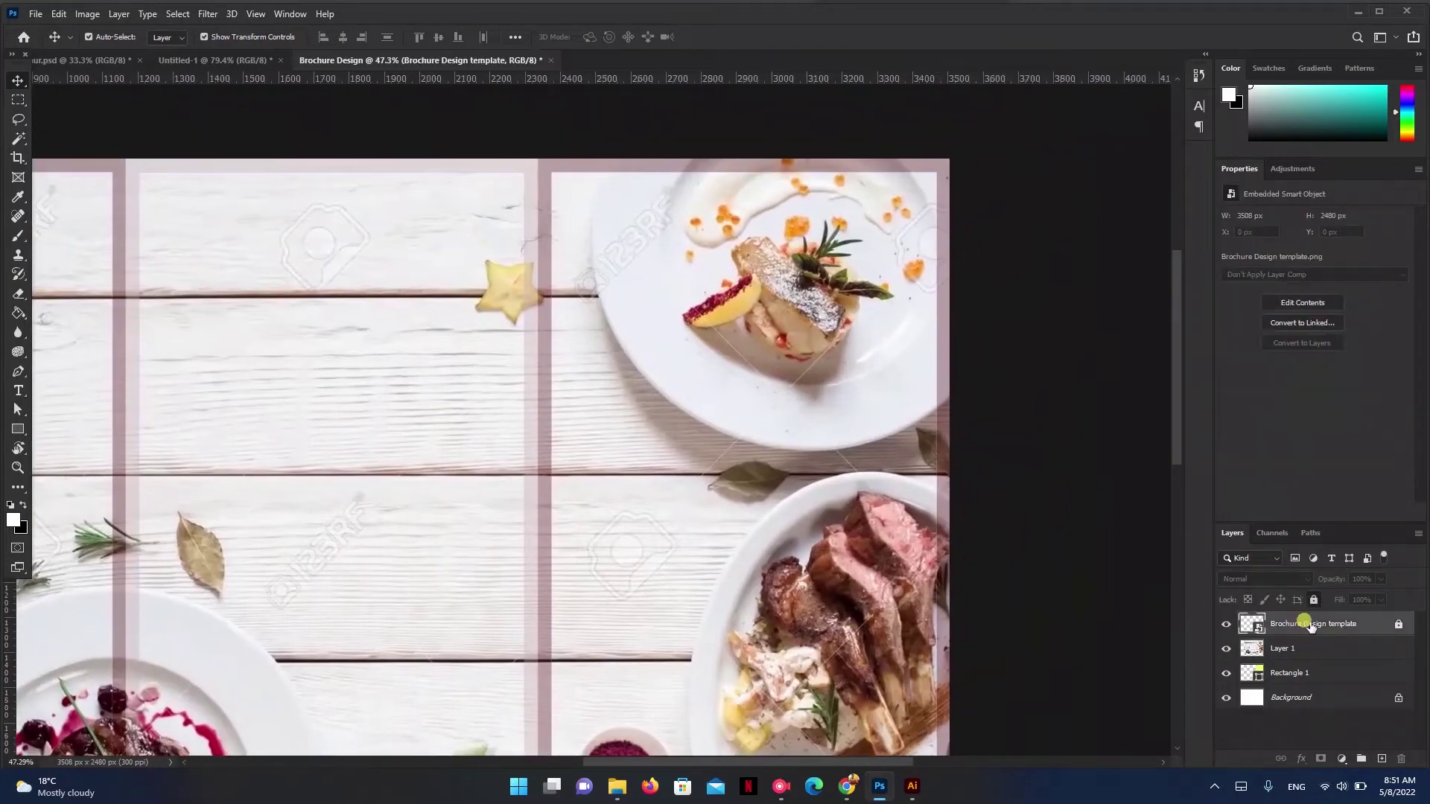
{"action": "left_click", "coordinate": [723, 357]}
{"action": "left_click_drag", "start_coordinate": [1016, 155], "coordinate": [1125, 90]}
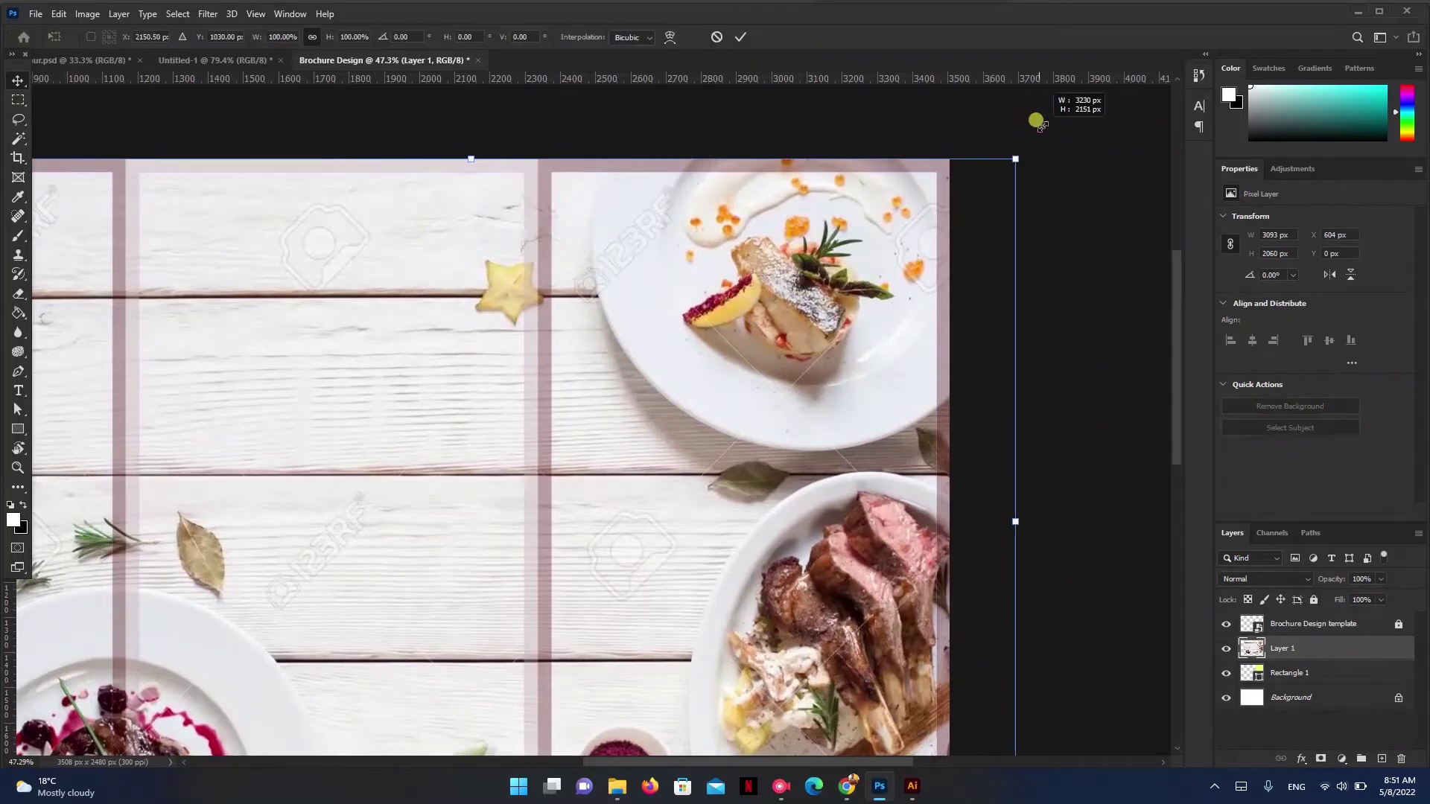
{"action": "left_click_drag", "start_coordinate": [775, 341], "coordinate": [711, 326]}
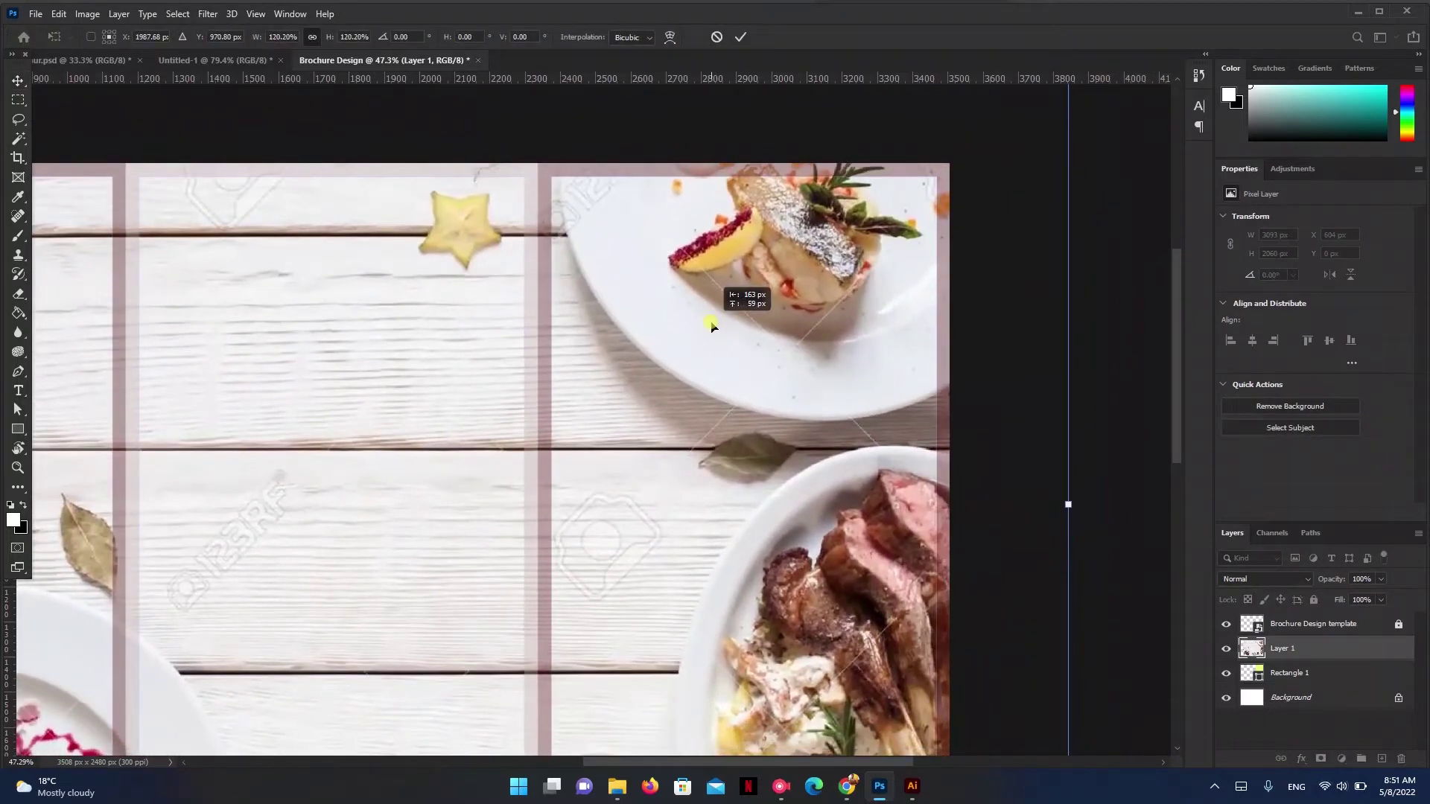
{"action": "left_click_drag", "start_coordinate": [712, 326], "coordinate": [711, 370]}
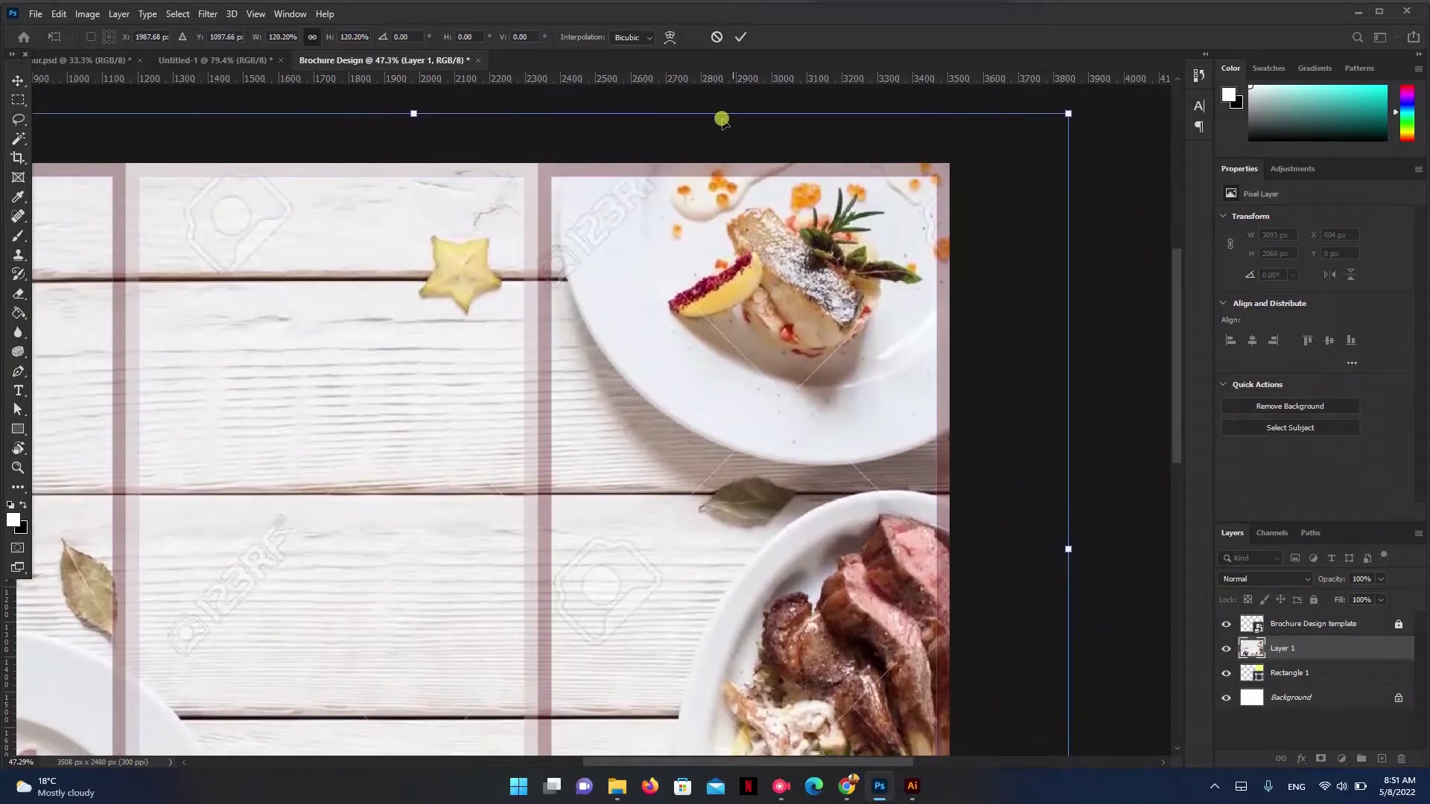
{"action": "left_click", "coordinate": [745, 37]}
{"action": "left_click", "coordinate": [986, 485]}
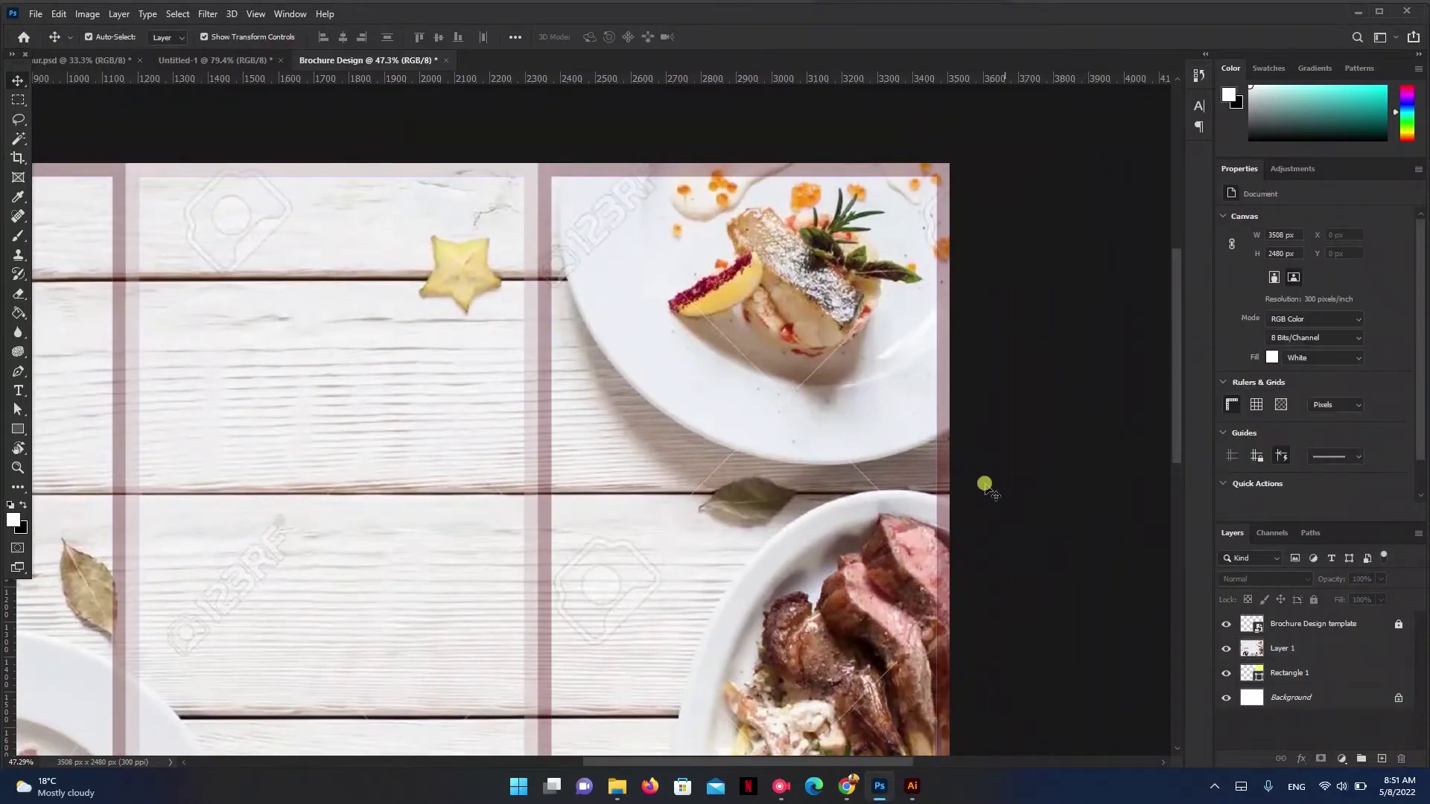
{"action": "key", "text": "ctrl+0"}
- Compare with the reference mockup and zoom in slightly on the brochure
{"action": "left_click", "coordinate": [240, 59]}
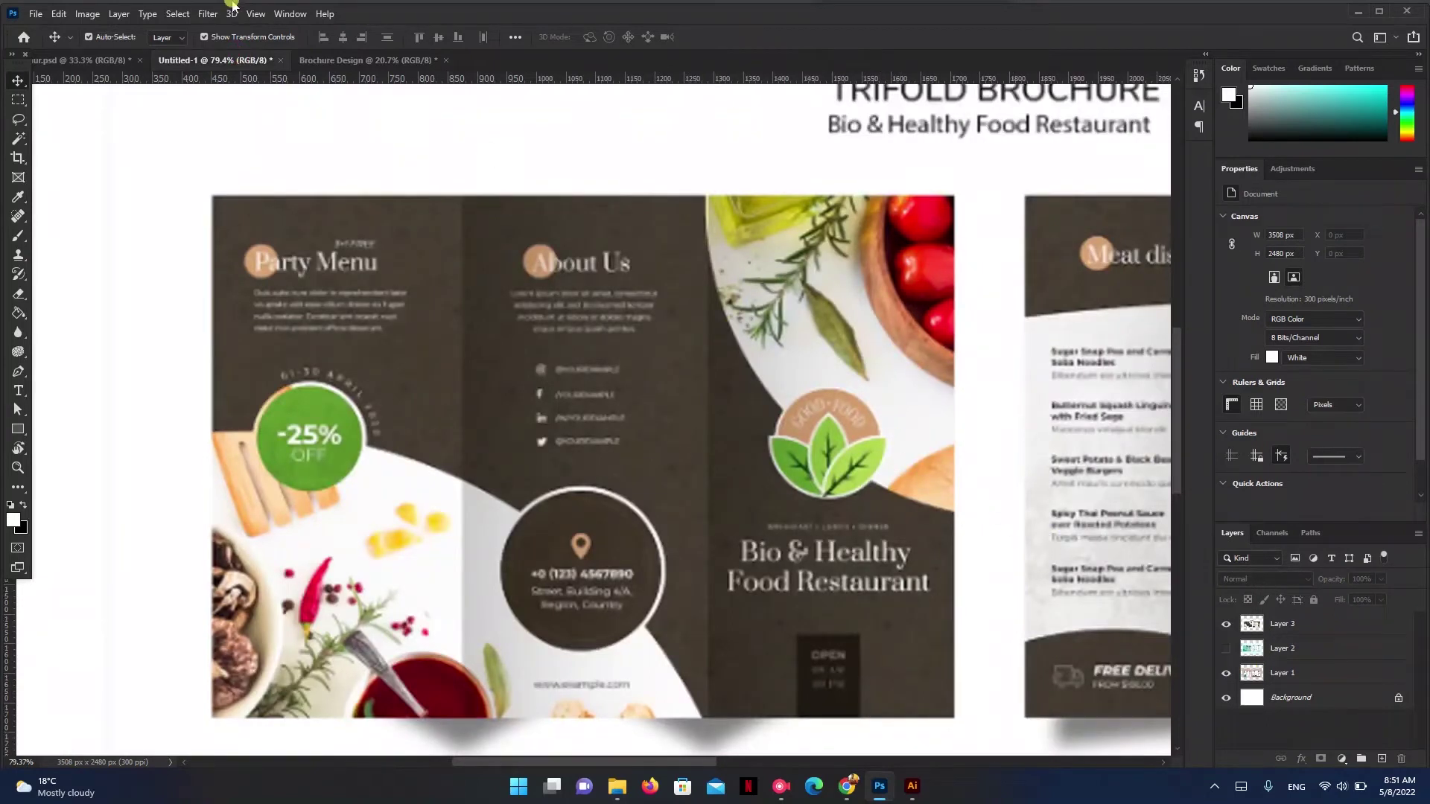
{"action": "left_click", "coordinate": [337, 60]}
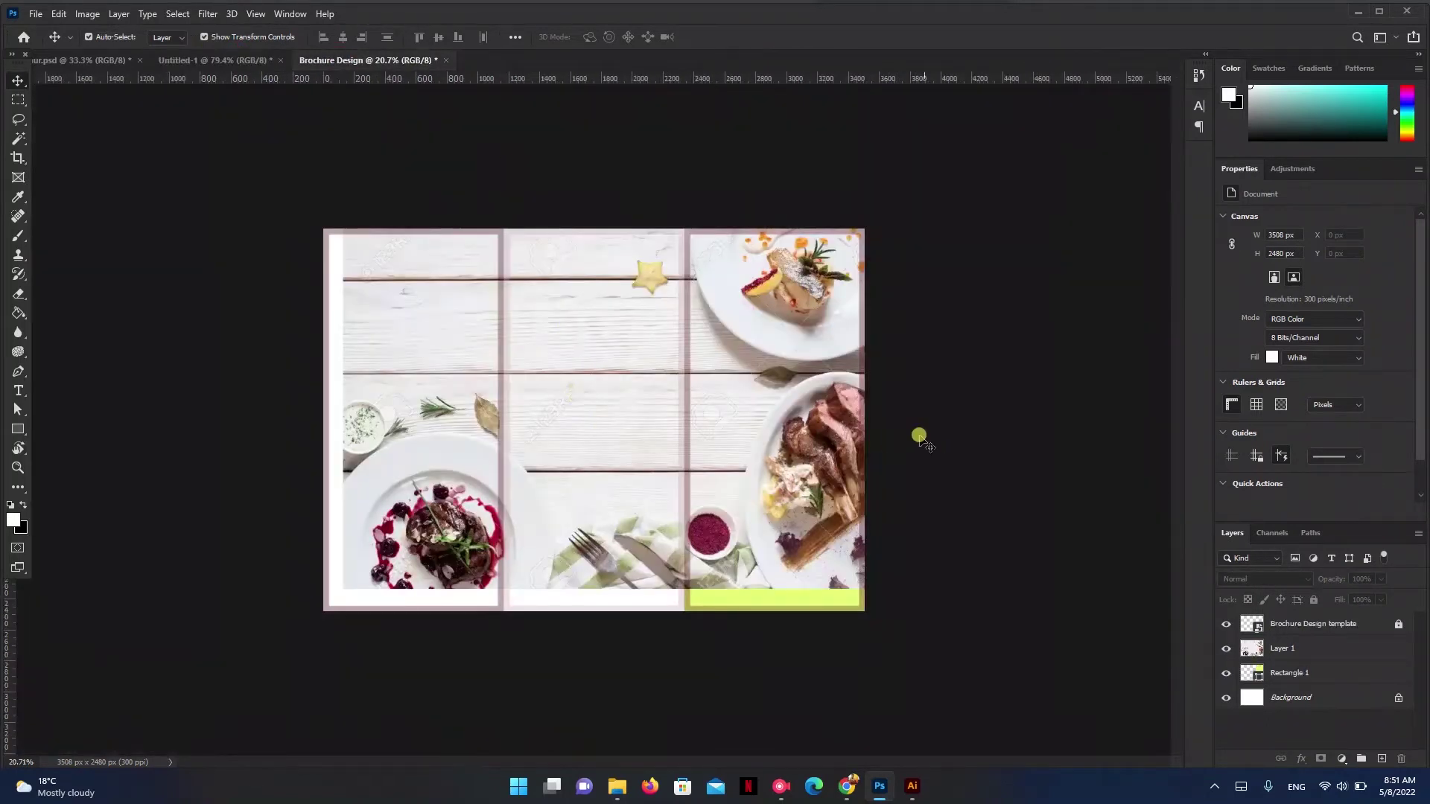
{"action": "key", "text": "ctrl+plus"}
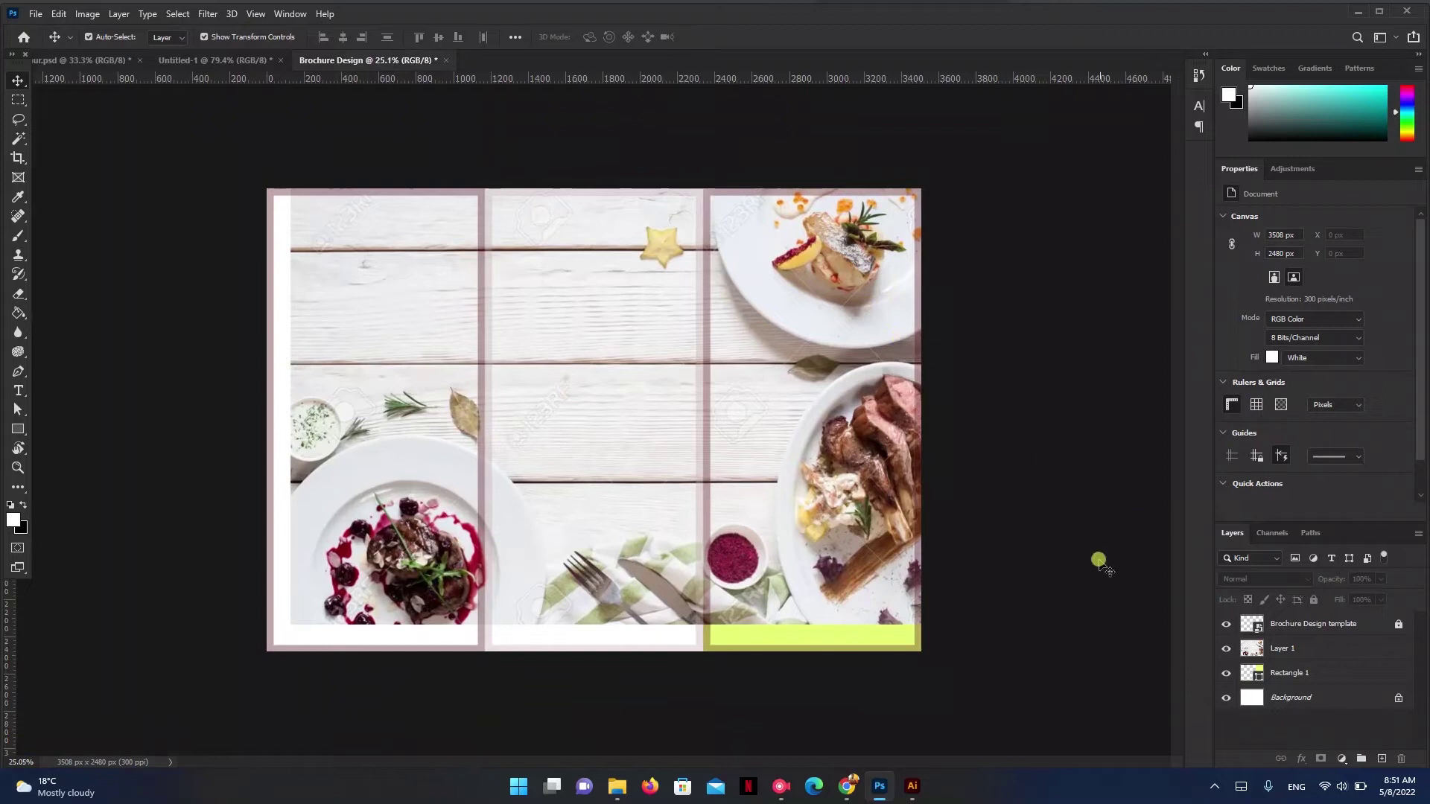
{"action": "left_click", "coordinate": [18, 429]}
- Draw a circle about 1148 px across on the middle panel, filled lime green
{"action": "left_click", "coordinate": [80, 457]}
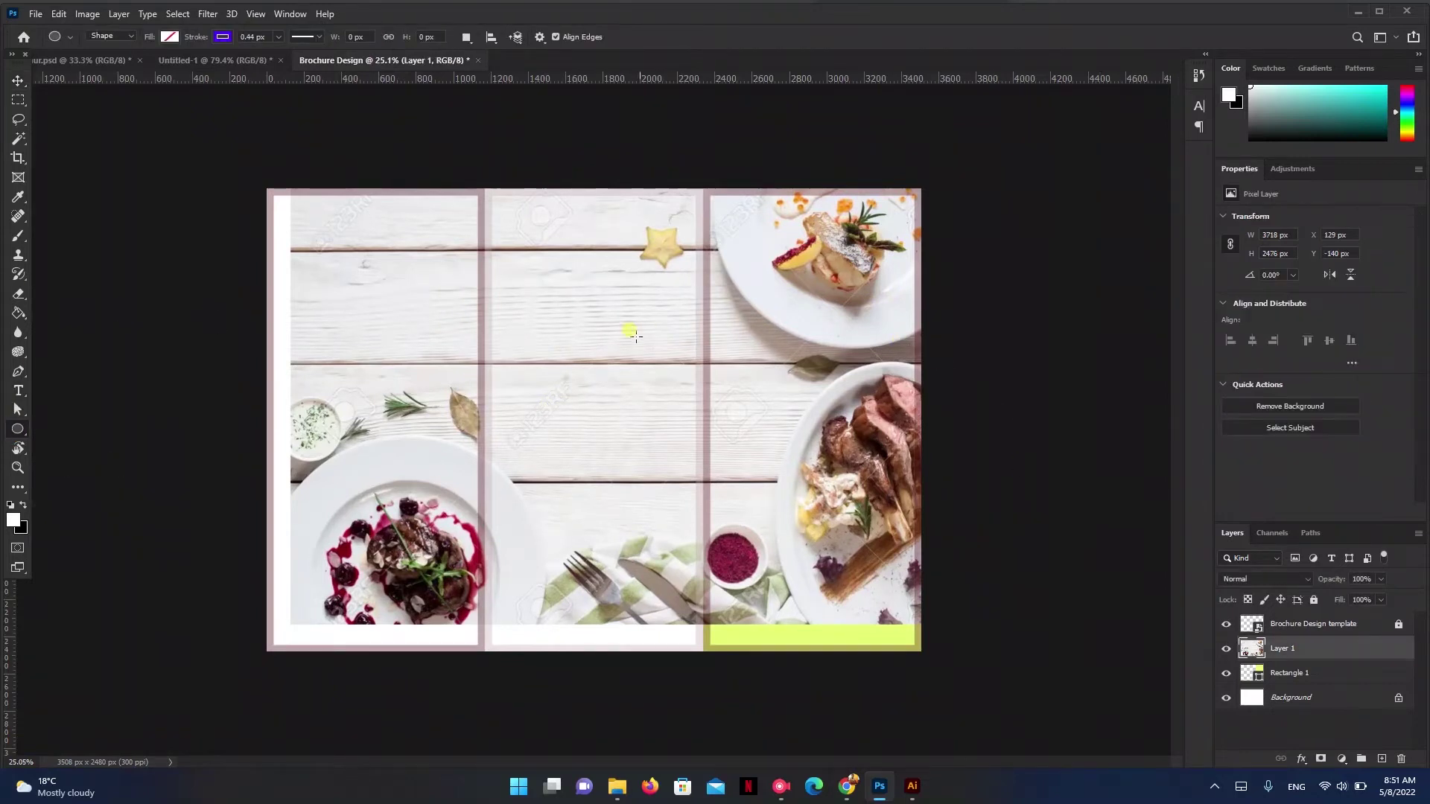
{"action": "left_click", "coordinate": [580, 308]}
{"action": "left_click", "coordinate": [716, 285]}
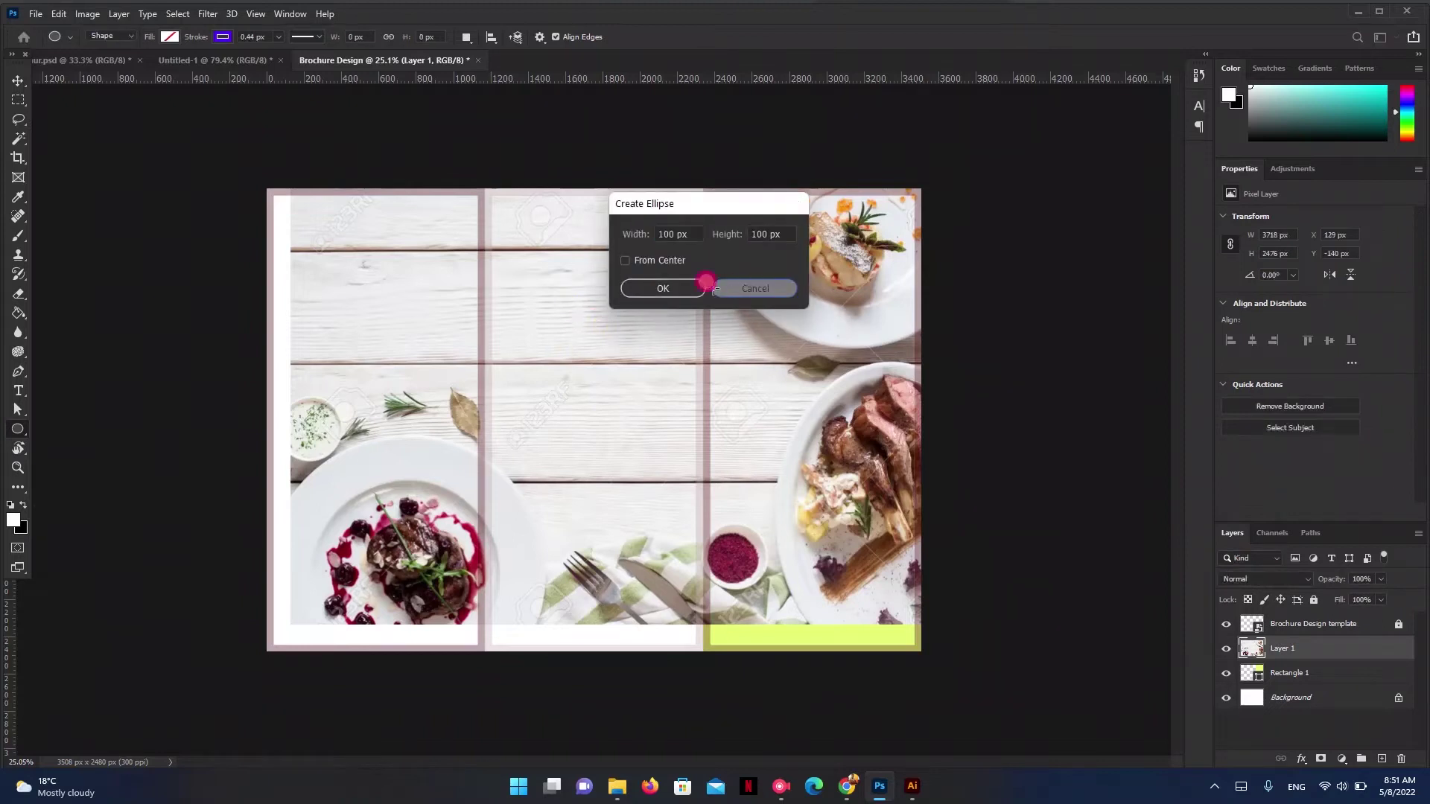
{"action": "mouse_move", "coordinate": [576, 324]}
{"action": "left_mouse_down"}
{"action": "mouse_move", "coordinate": [654, 367]}
{"action": "mouse_move", "coordinate": [920, 449]}
{"action": "mouse_move", "coordinate": [685, 378]}
{"action": "left_mouse_up"}
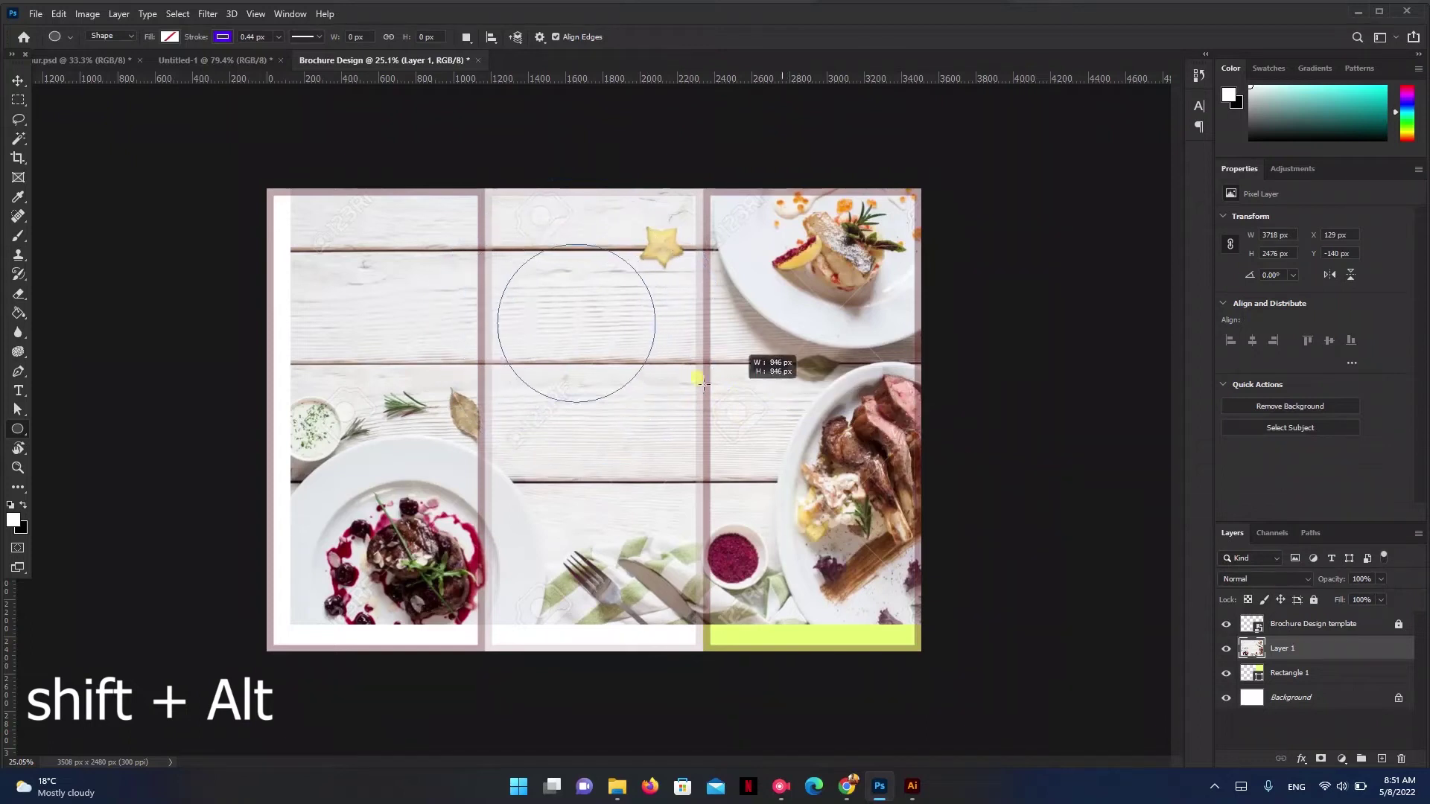
{"action": "left_click_drag", "start_coordinate": [685, 378], "coordinate": [850, 429]}
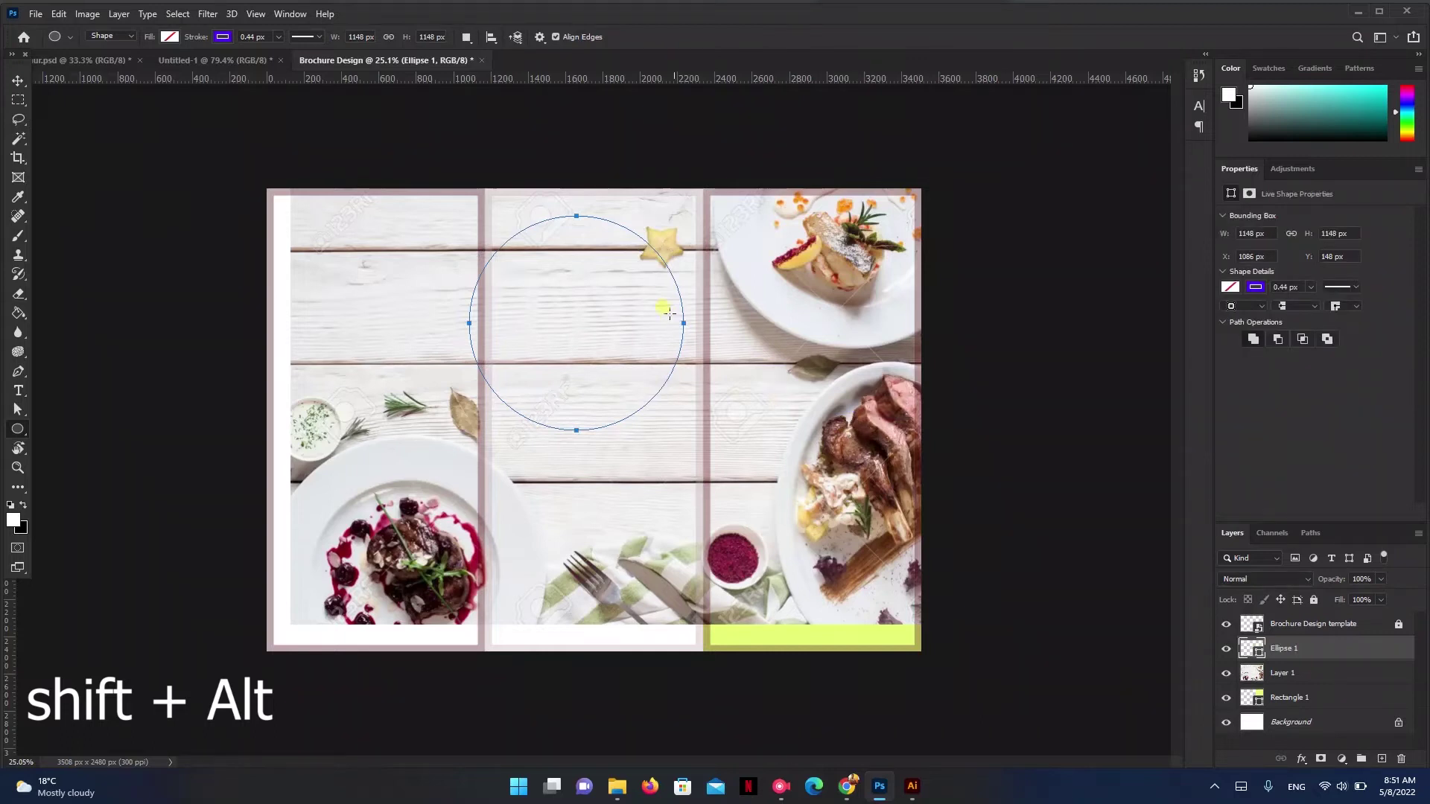
{"action": "left_click", "coordinate": [1231, 288]}
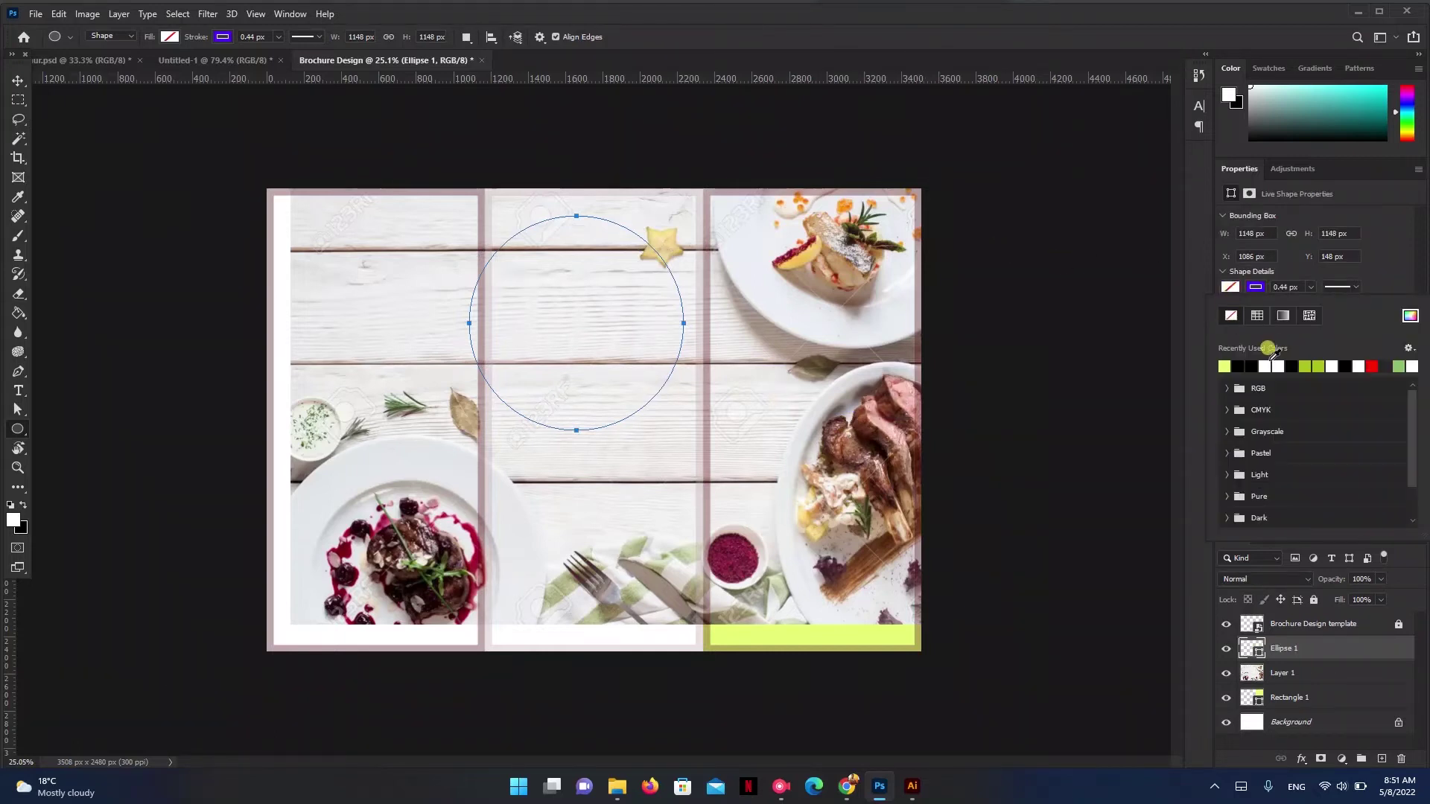
{"action": "left_click", "coordinate": [1278, 366]}
{"action": "left_click", "coordinate": [1332, 365]}
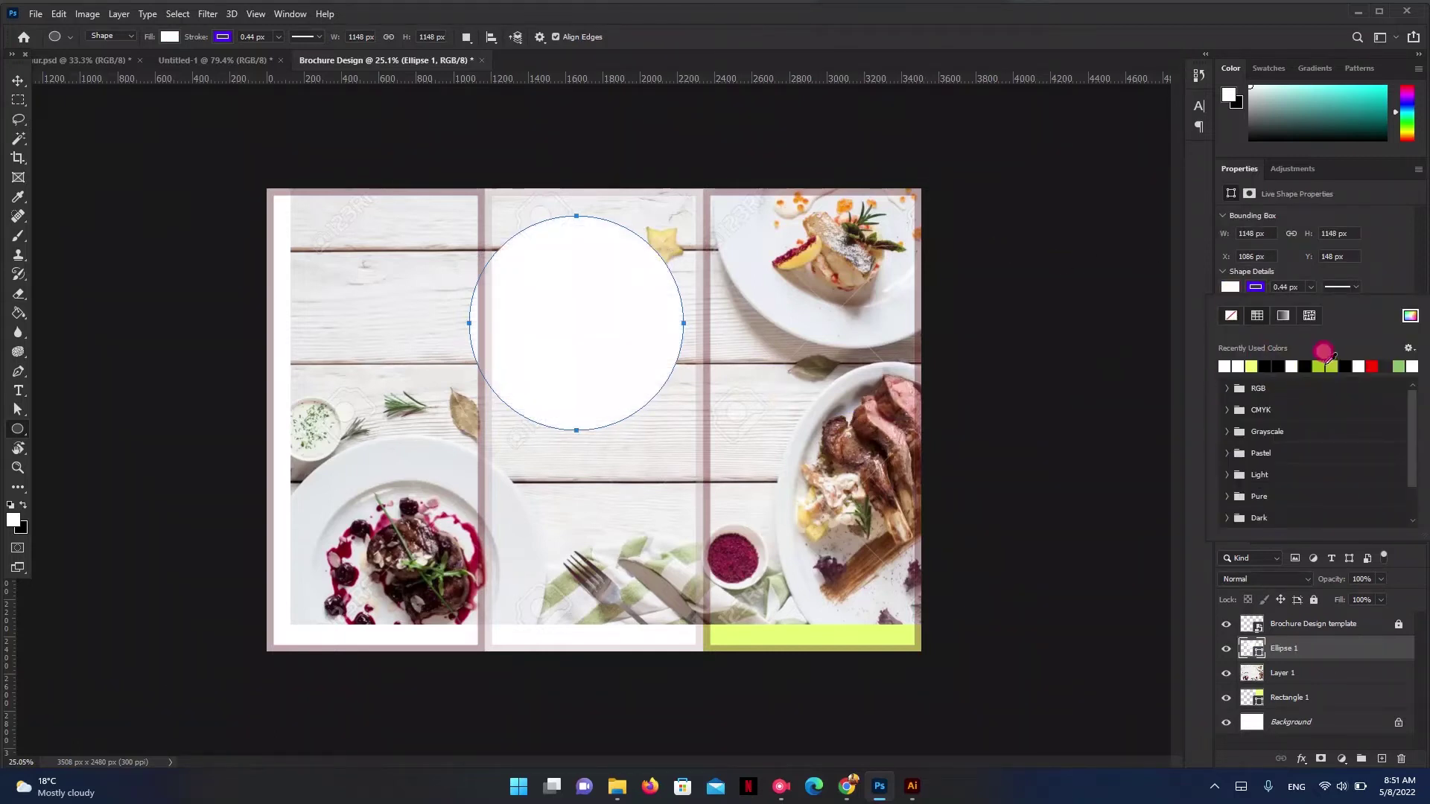
{"action": "left_click", "coordinate": [1330, 365]}
- Move and enlarge the green circle into the top-right panel corner, then commit
{"action": "left_click", "coordinate": [732, 380]}
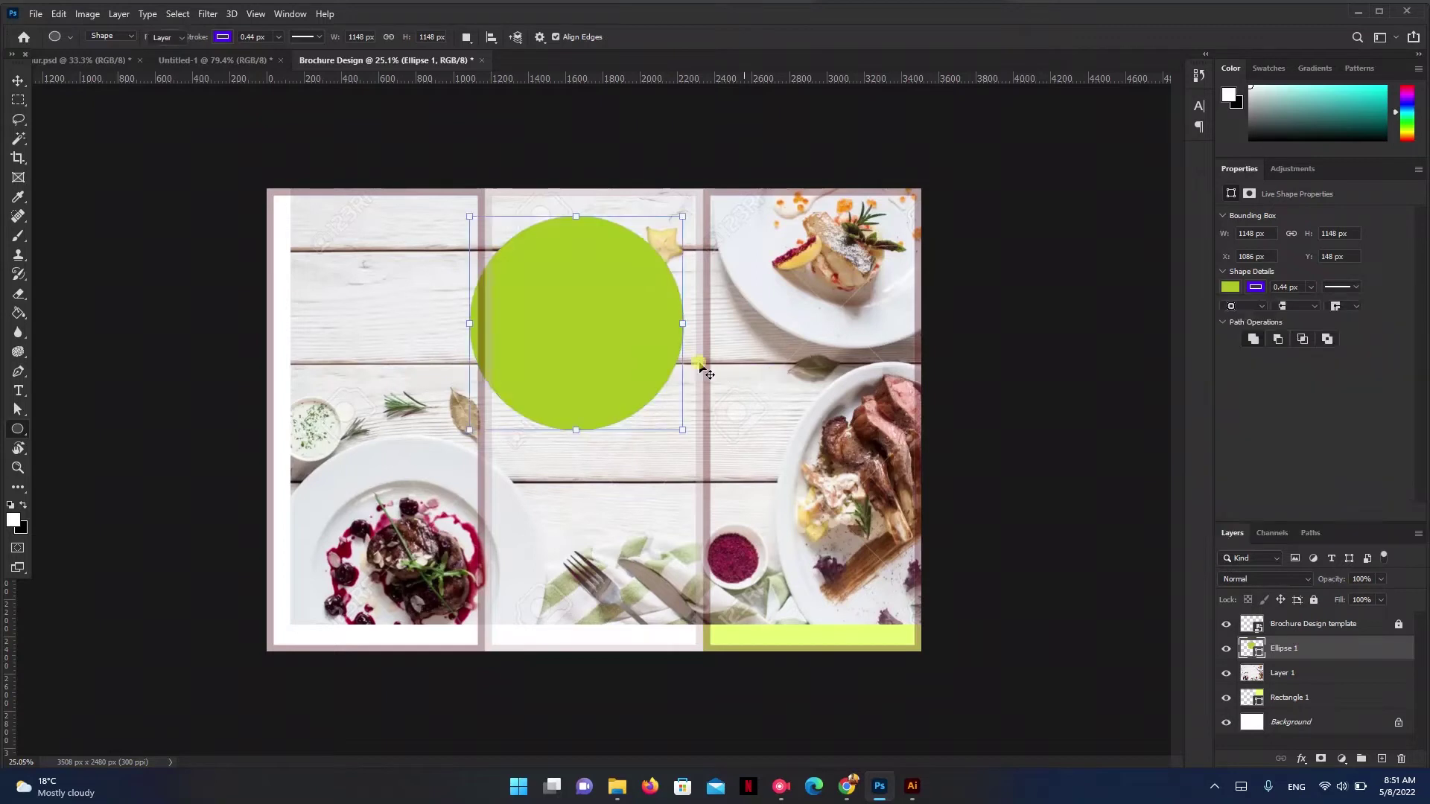
{"action": "key", "text": "v"}
{"action": "left_click_drag", "start_coordinate": [566, 346], "coordinate": [760, 350]}
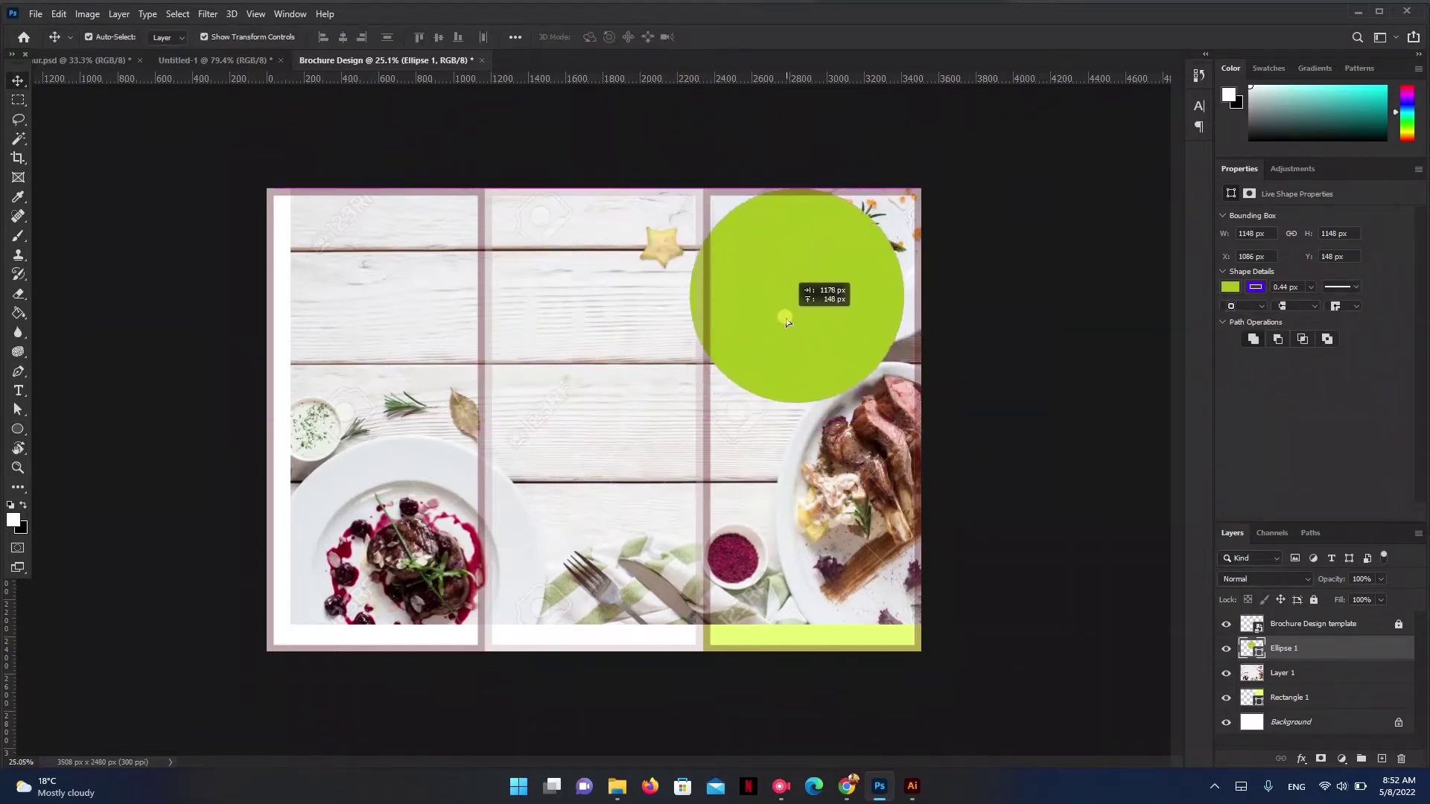
{"action": "left_click_drag", "start_coordinate": [759, 350], "coordinate": [910, 225]}
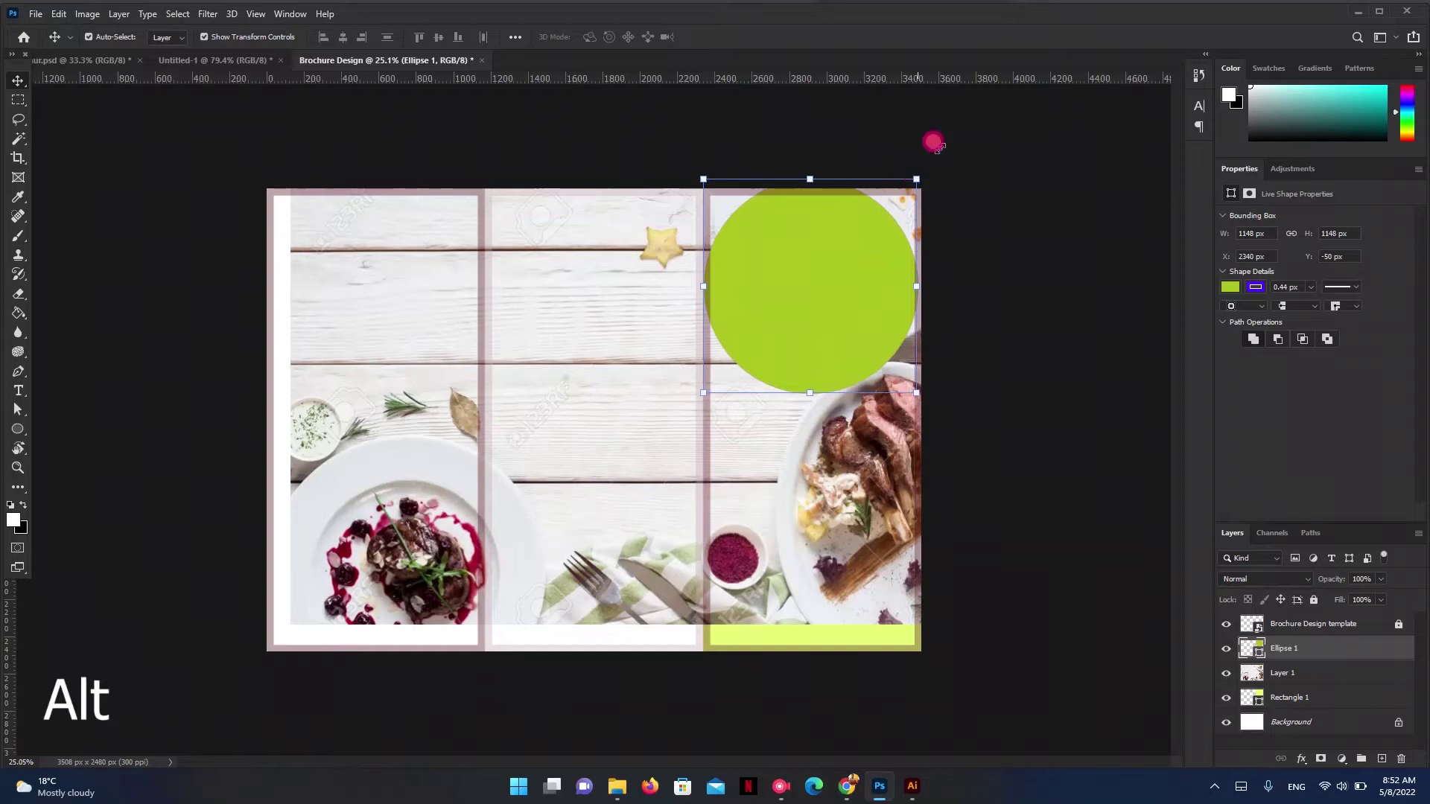
{"action": "left_click_drag", "start_coordinate": [917, 169], "coordinate": [1000, 97]}
{"action": "mouse_move", "coordinate": [821, 313]}
{"action": "left_mouse_down"}
{"action": "mouse_move", "coordinate": [869, 322]}
{"action": "mouse_move", "coordinate": [901, 293]}
{"action": "left_mouse_up"}
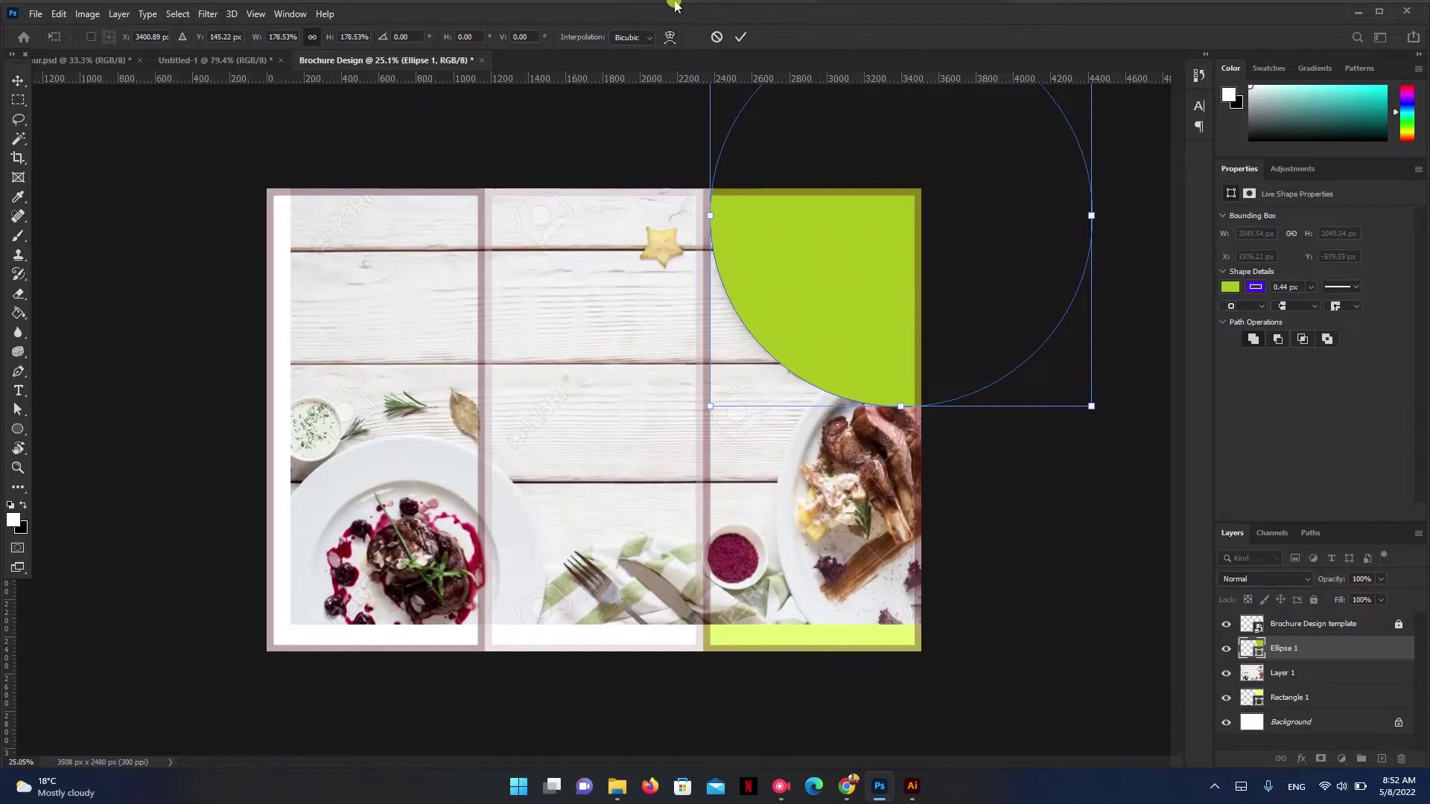
{"action": "left_click", "coordinate": [741, 35]}
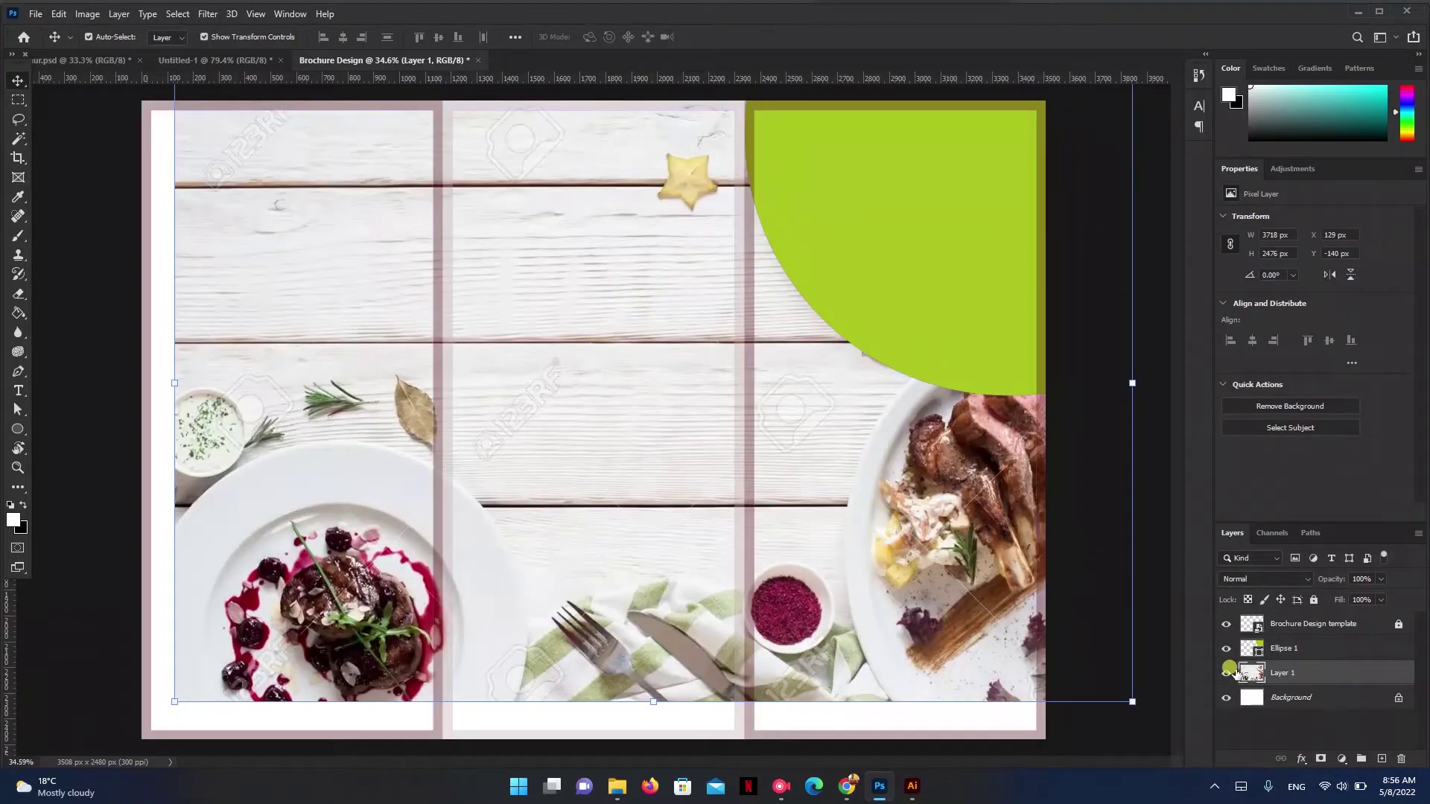
- Move Layer 1 above Ellipse 1 and clip it to the circle with Create Clipping Mask
{"action": "left_click", "coordinate": [1295, 654]}
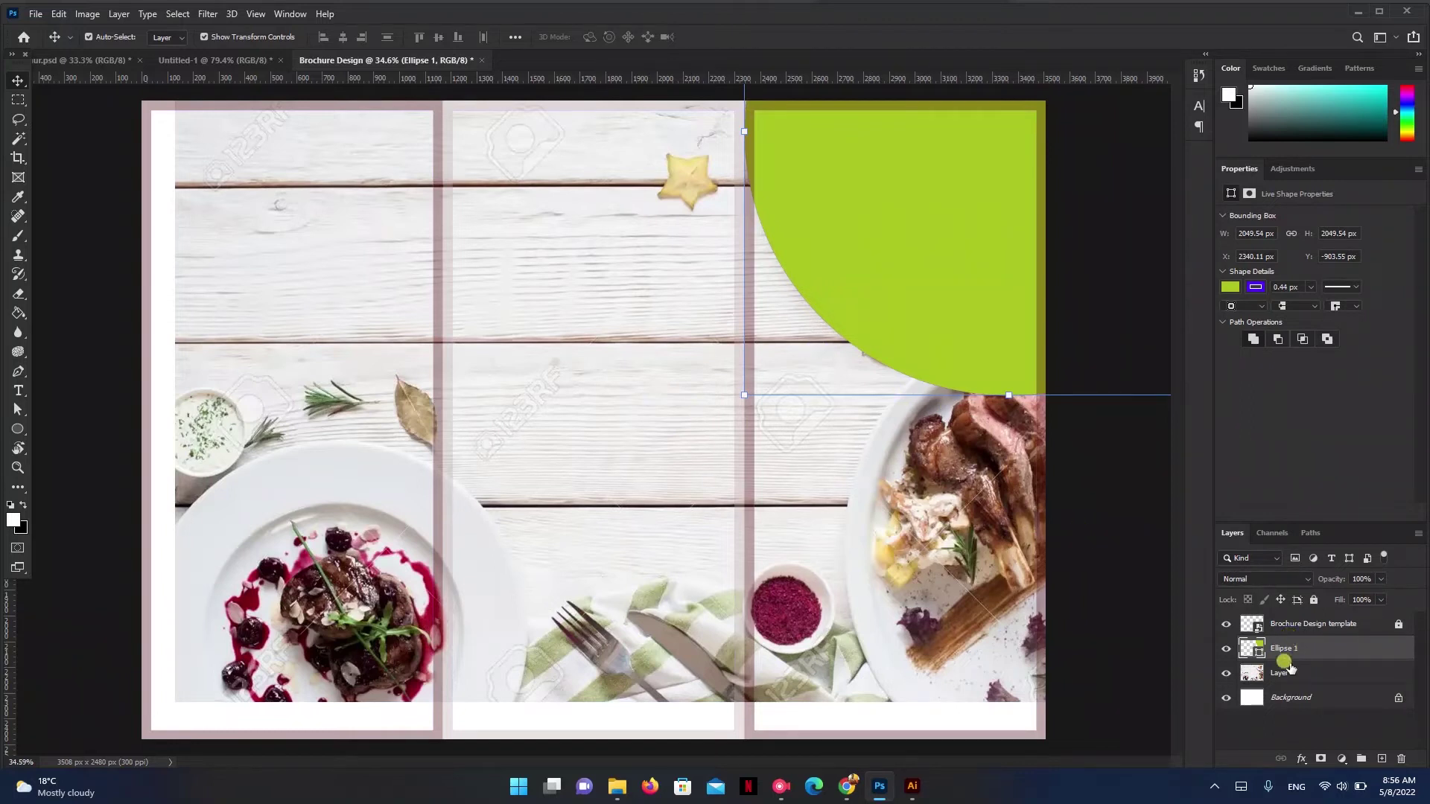
{"action": "left_click_drag", "start_coordinate": [1273, 680], "coordinate": [1280, 646]}
{"action": "left_click", "coordinate": [1273, 677]}
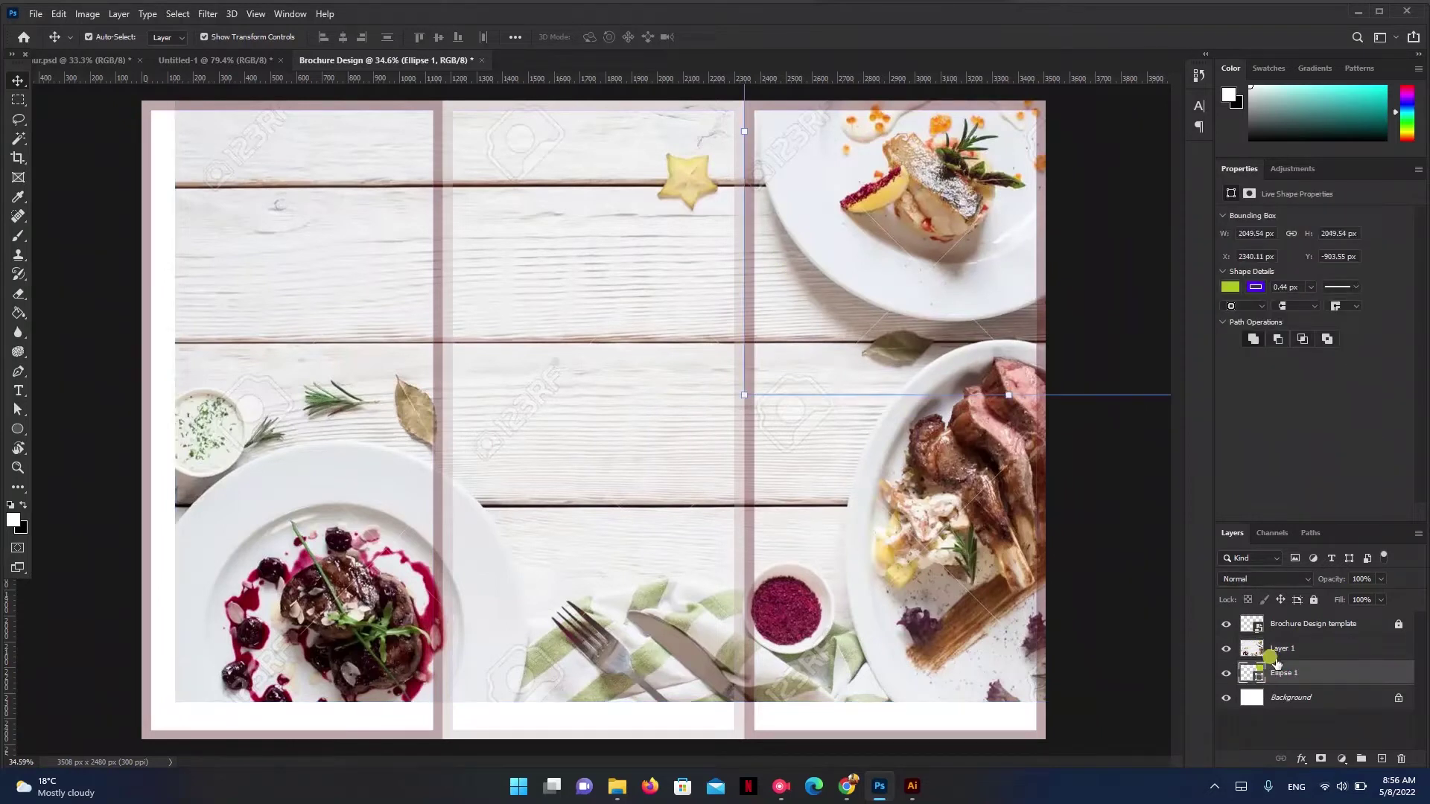
{"action": "left_click", "coordinate": [1286, 652]}
{"action": "right_click", "coordinate": [1287, 650]}
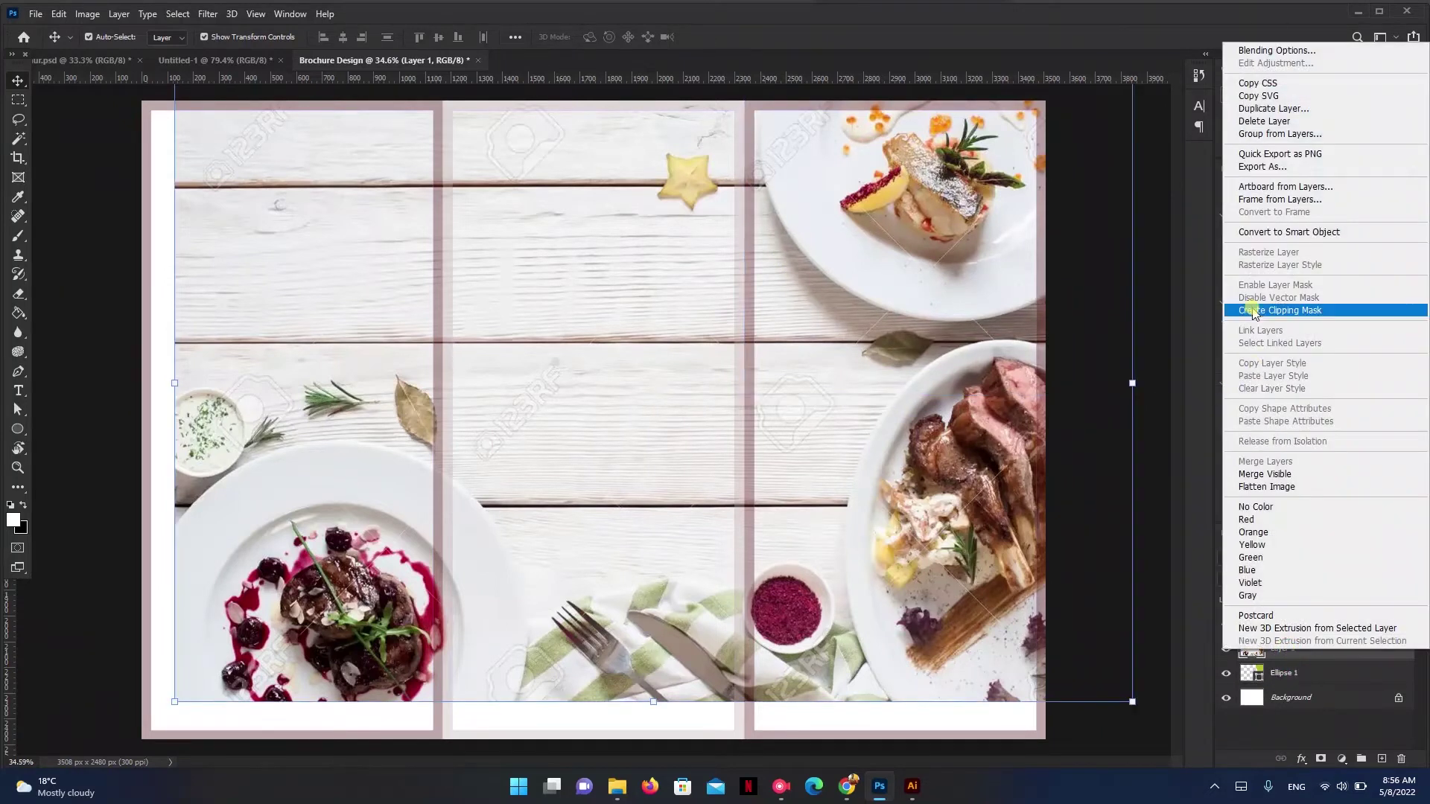
{"action": "left_click", "coordinate": [1311, 310]}
{"action": "left_click", "coordinate": [1154, 496]}
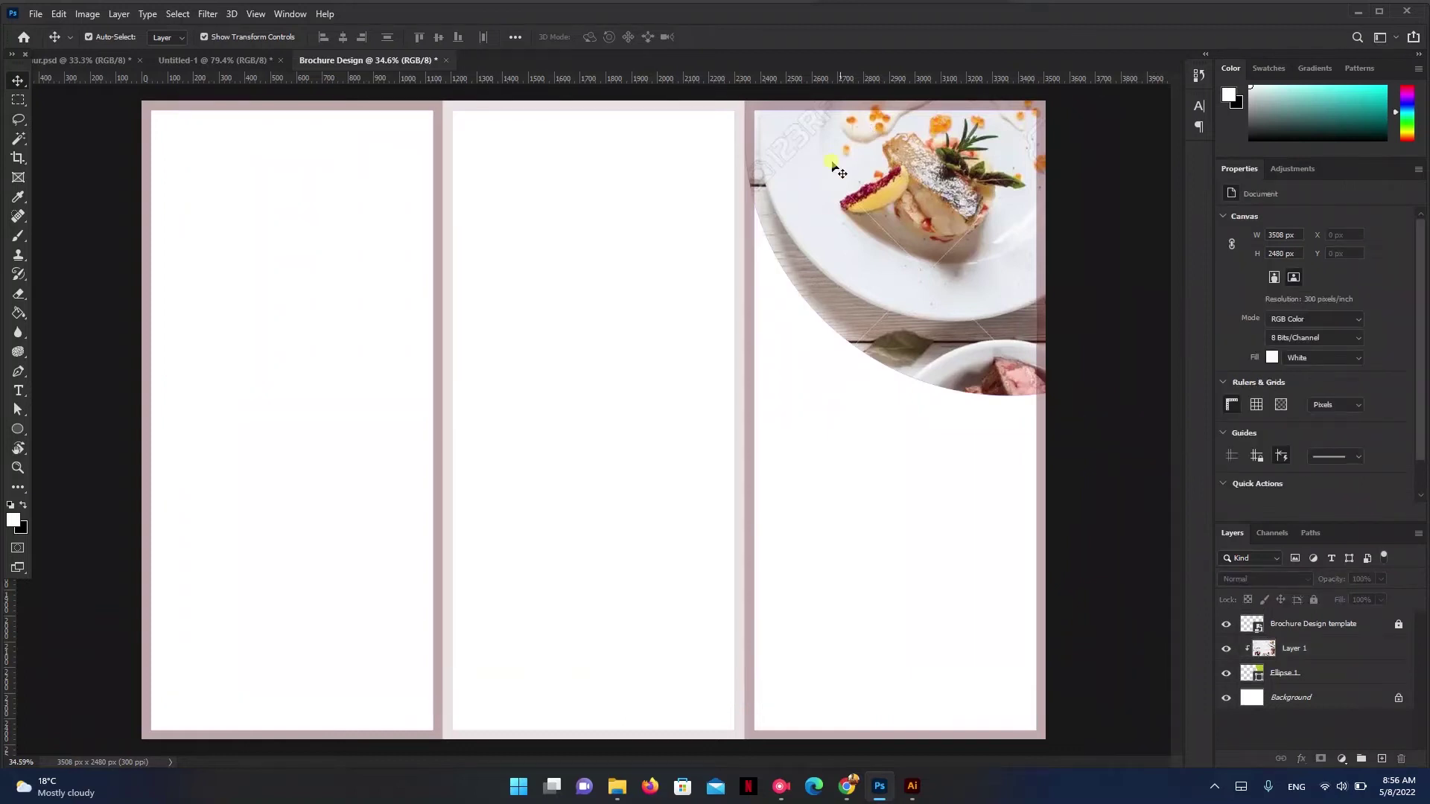
- Compare the clipped result against the Untitled-1 reference mockup
{"action": "left_click", "coordinate": [231, 58]}
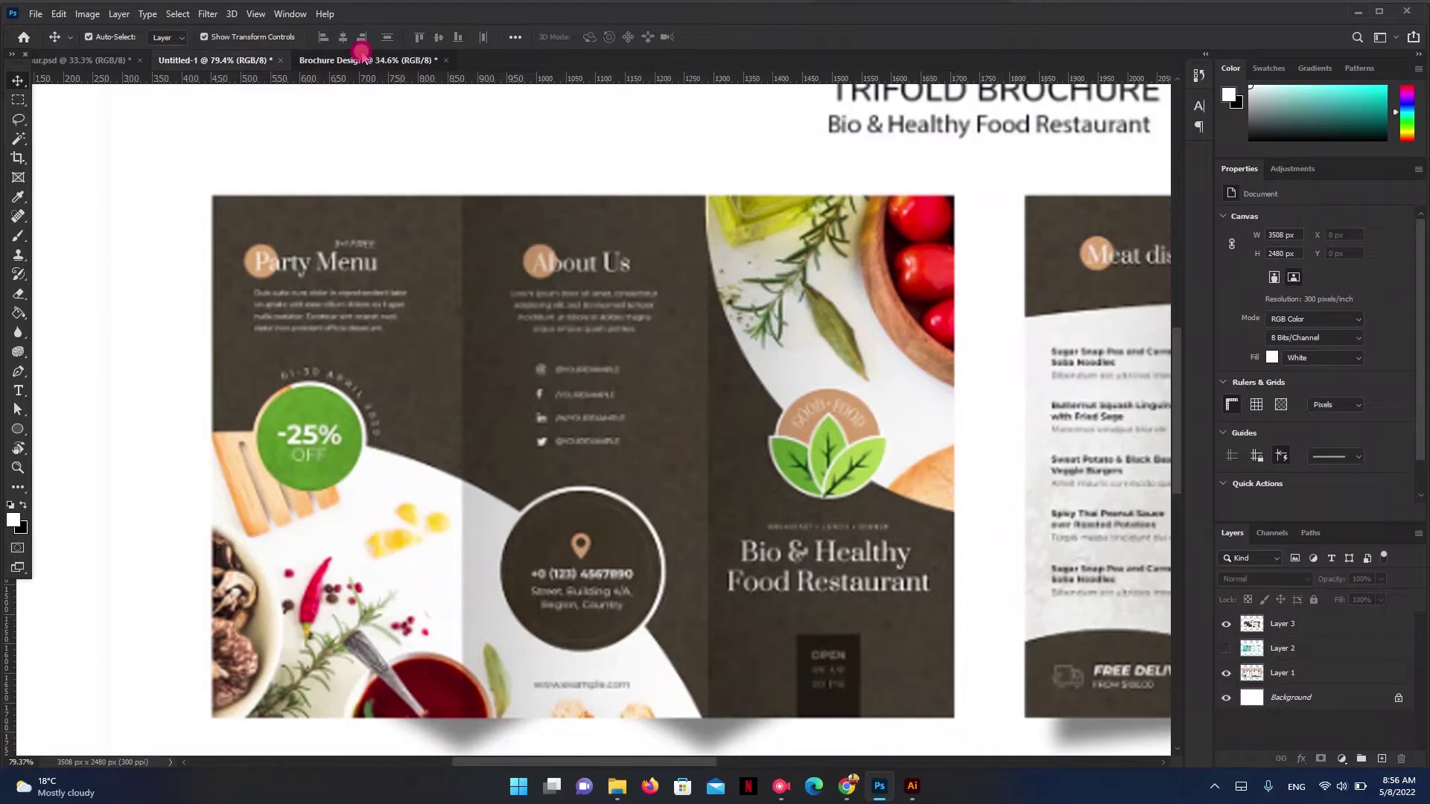
{"action": "left_click", "coordinate": [362, 58]}
{"action": "left_click", "coordinate": [879, 352]}
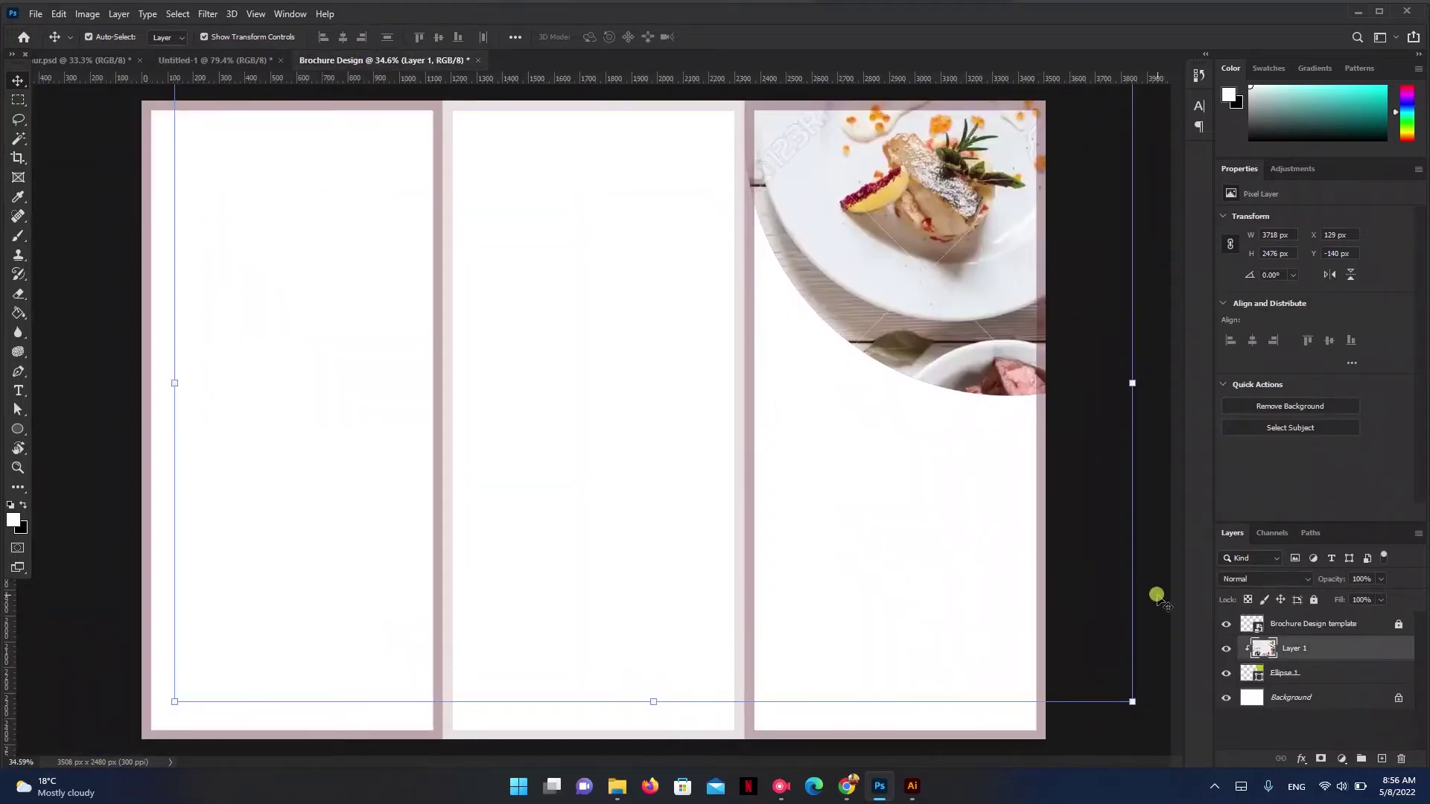
{"action": "left_click", "coordinate": [213, 59]}
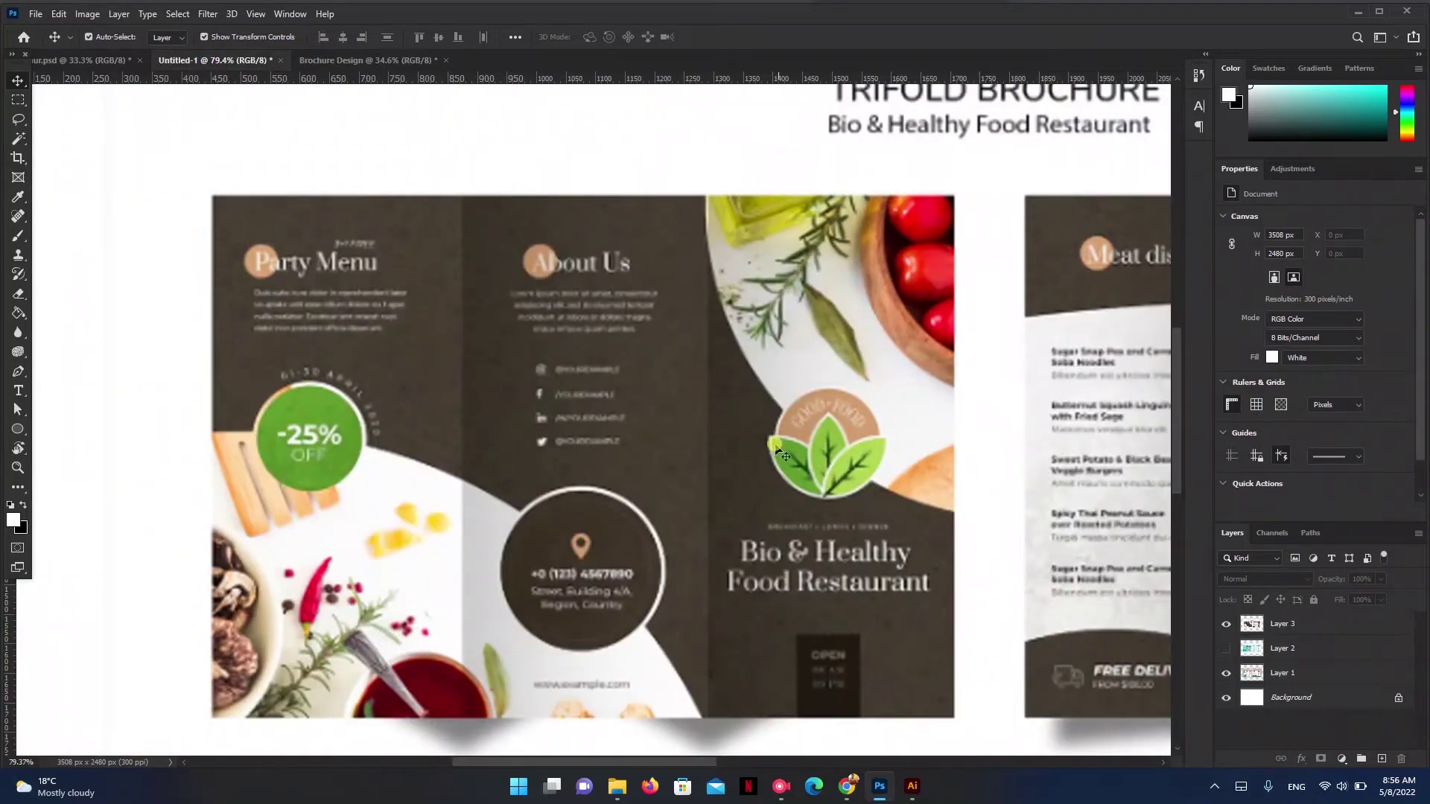
{"action": "left_click", "coordinate": [328, 60]}
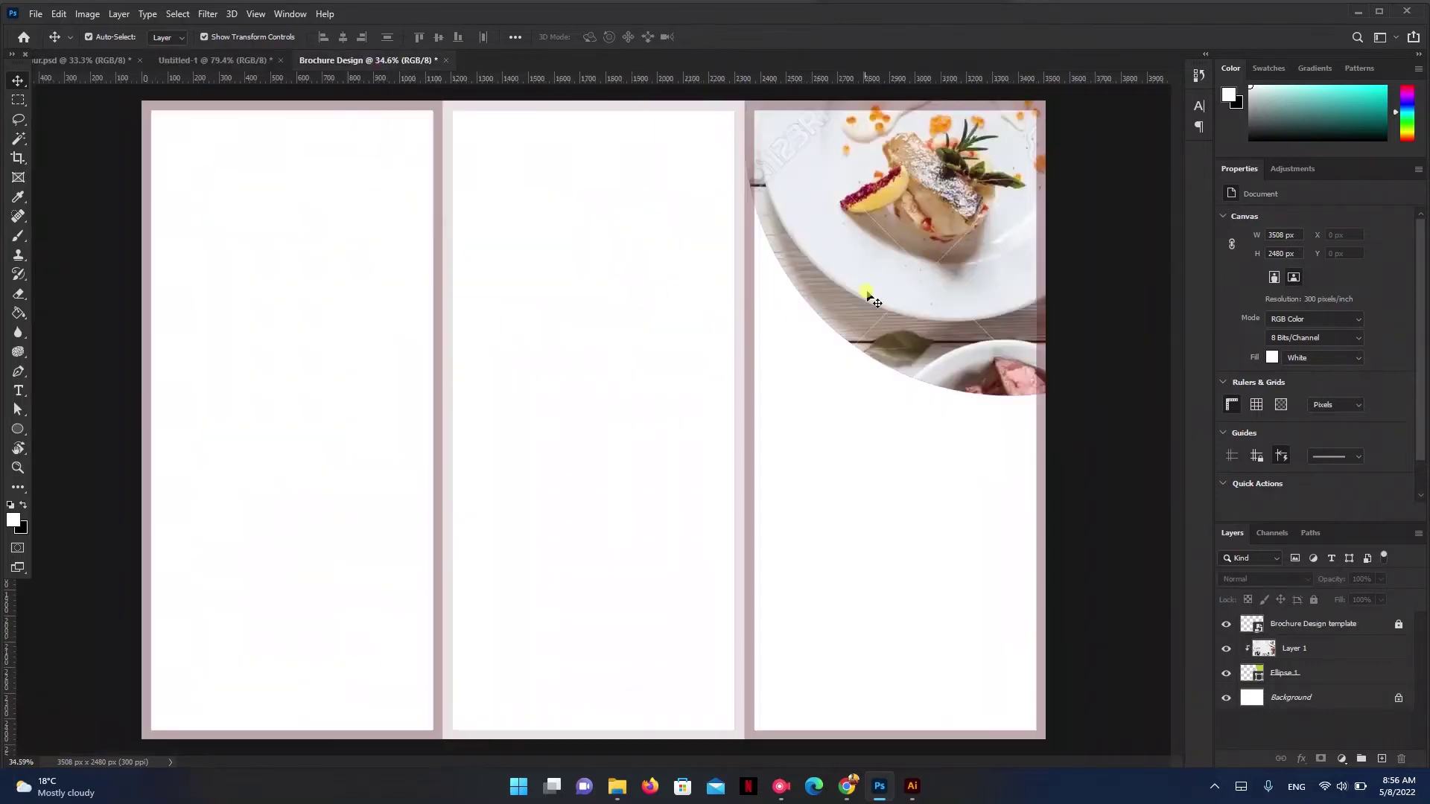
{"action": "left_click", "coordinate": [35, 13]}
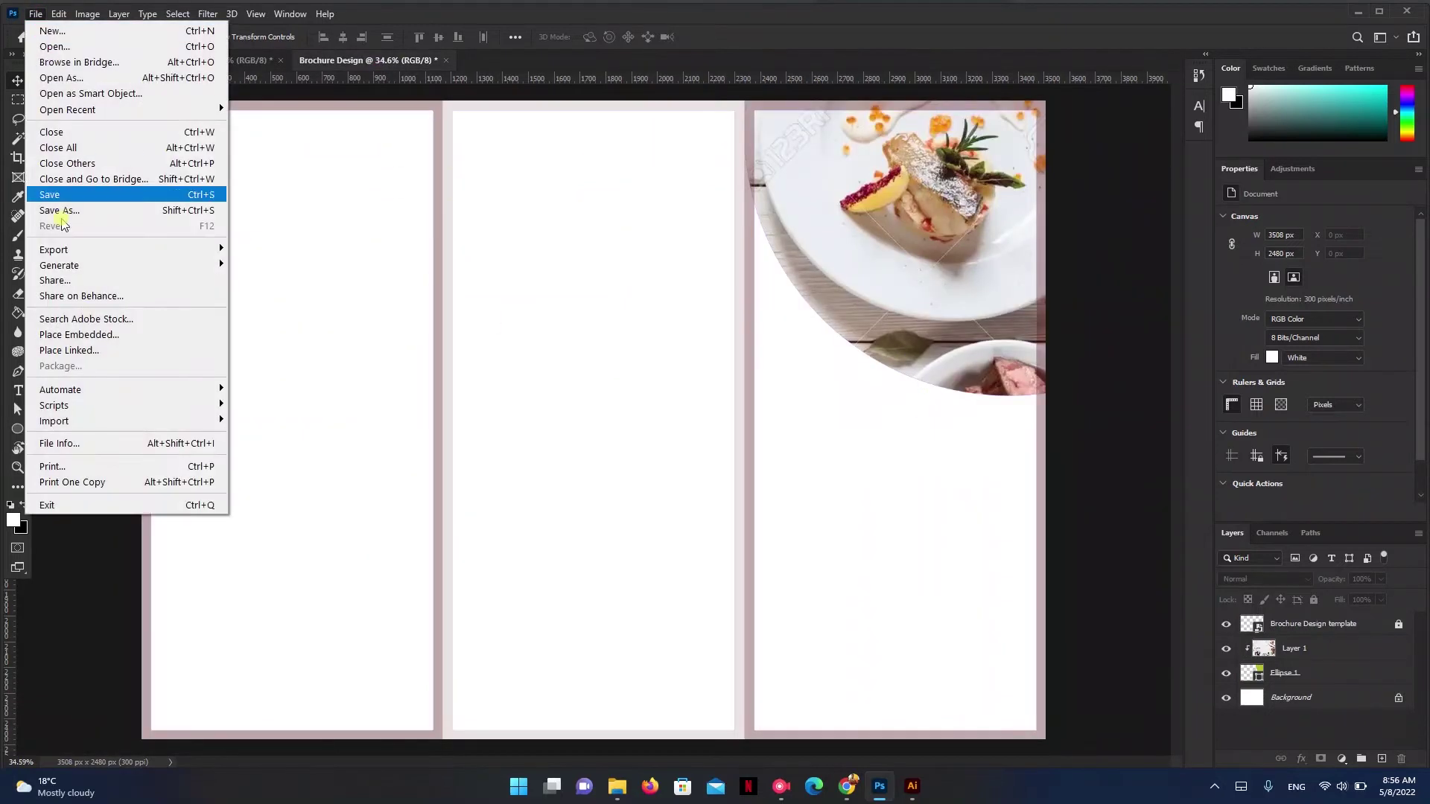
- Place the resto logo at about 27.6% scale in the right-hand panel
{"action": "left_click", "coordinate": [96, 322]}
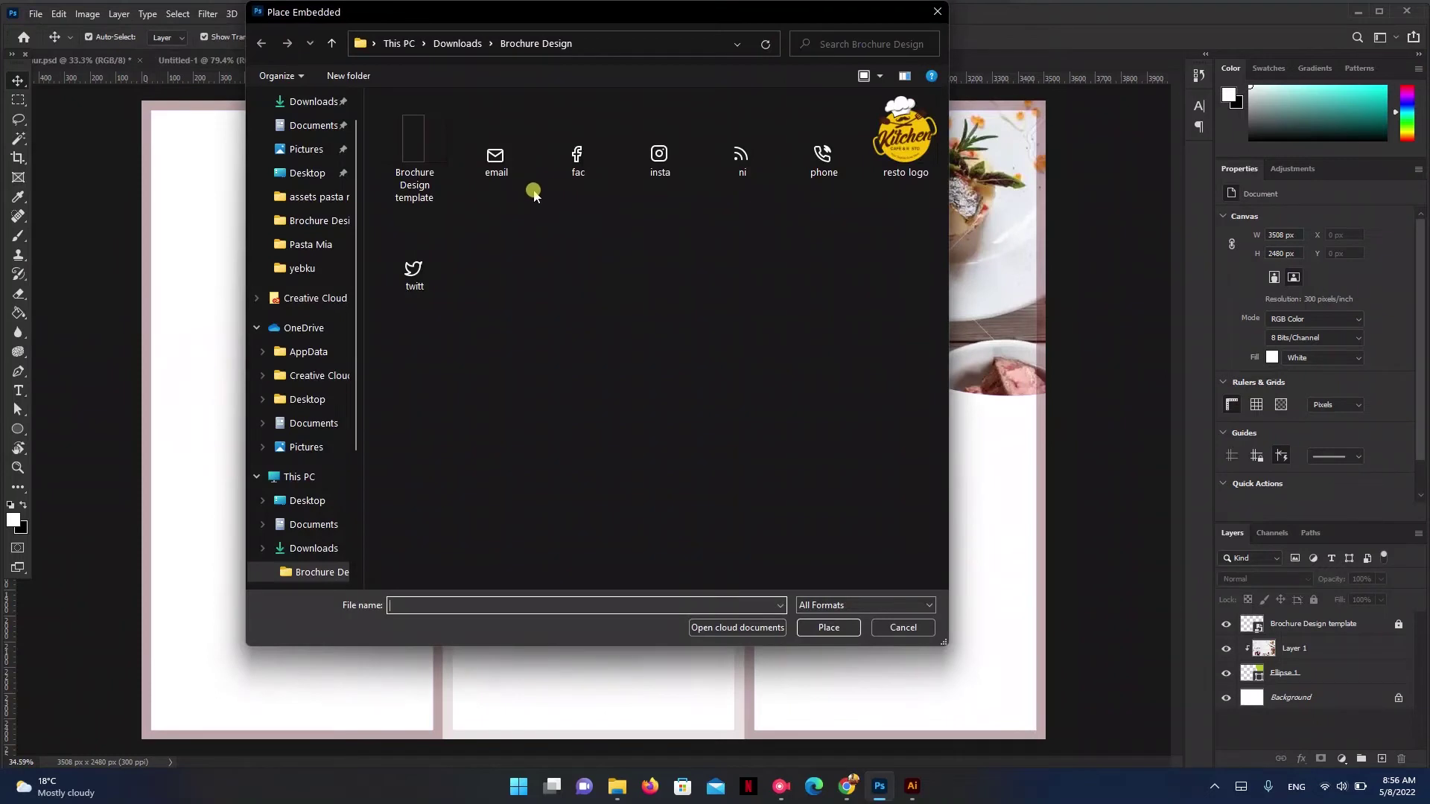
{"action": "double_click", "coordinate": [899, 151]}
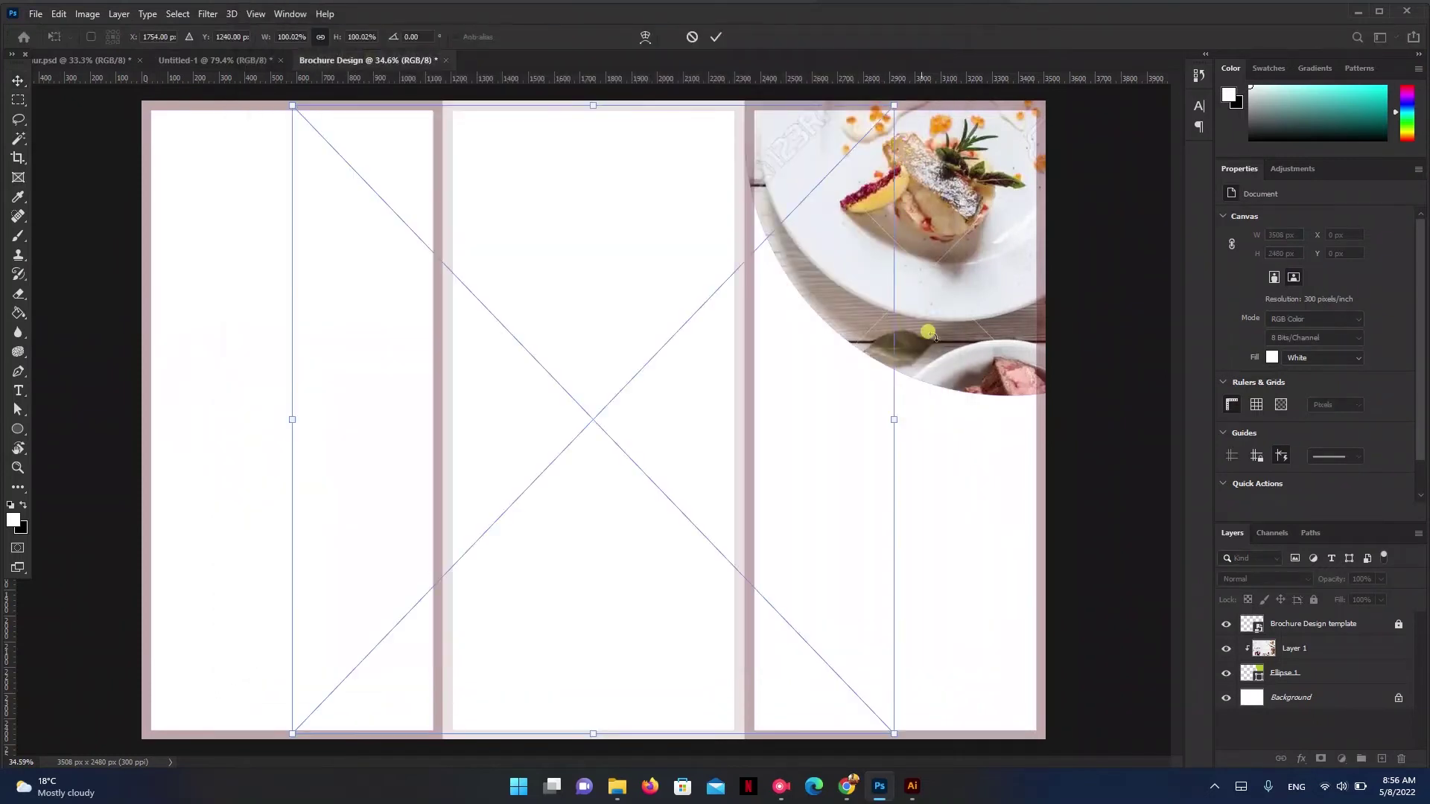
{"action": "left_click_drag", "start_coordinate": [892, 106], "coordinate": [676, 333]}
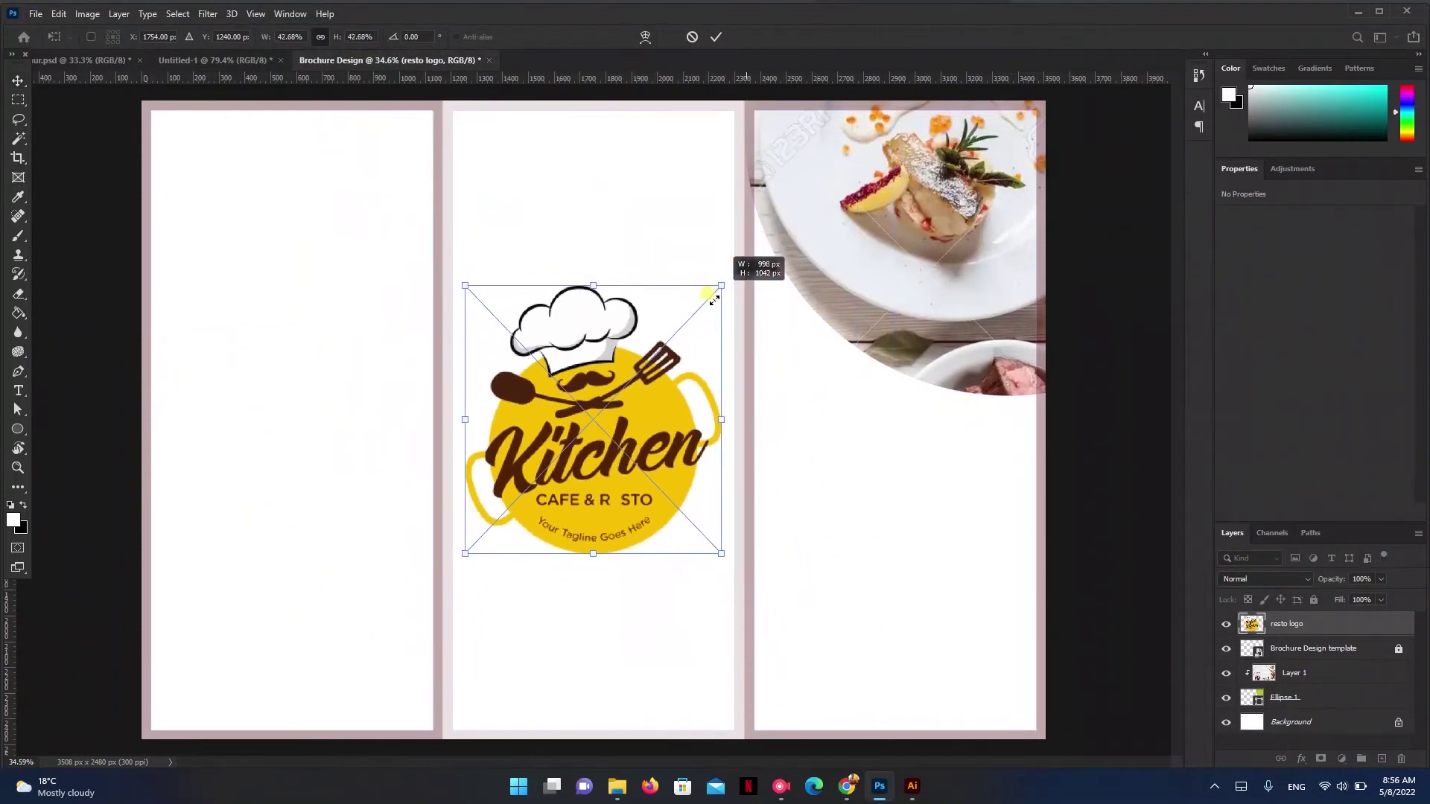
{"action": "left_click_drag", "start_coordinate": [603, 416], "coordinate": [907, 390]}
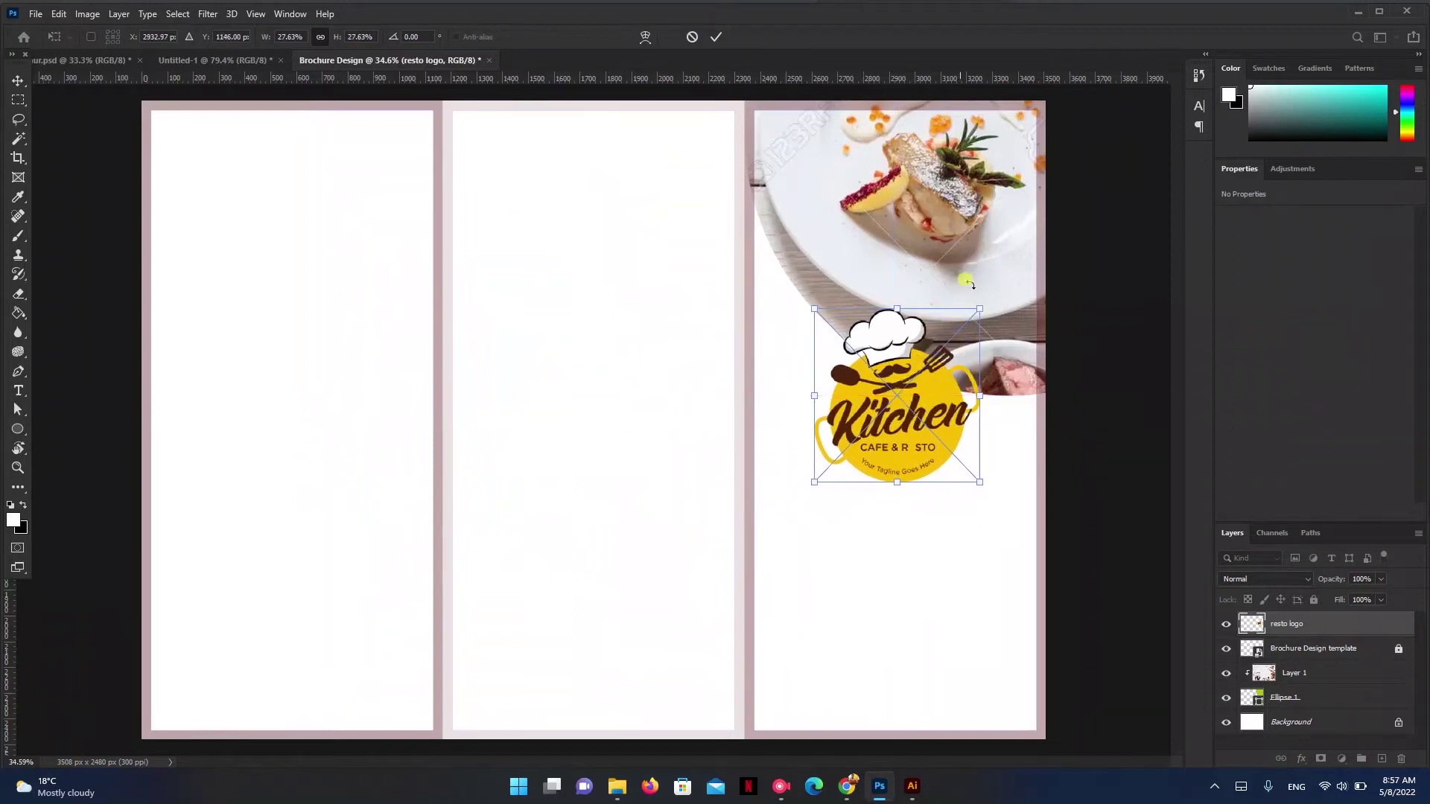
{"action": "left_click", "coordinate": [713, 37]}
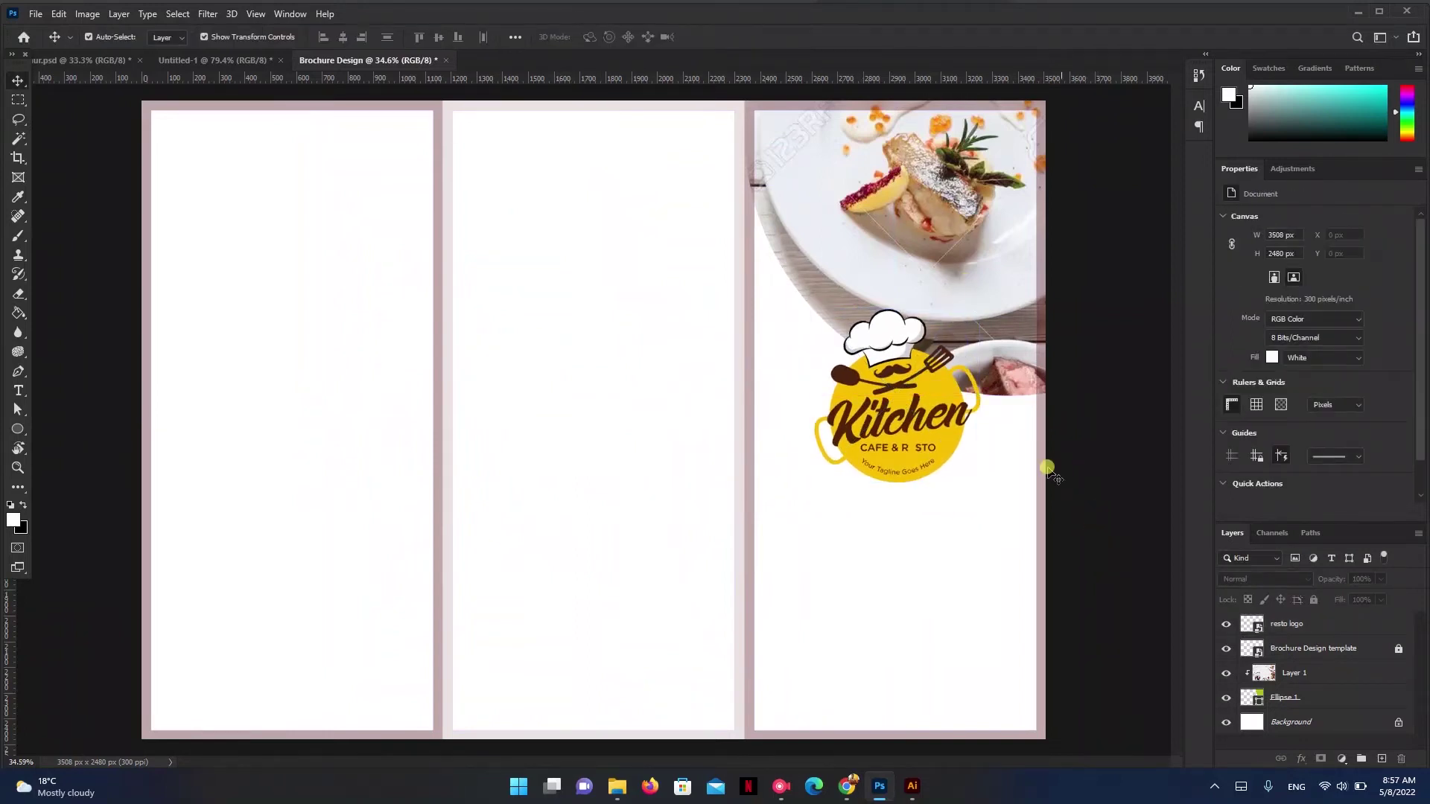
{"action": "left_click_drag", "start_coordinate": [933, 432], "coordinate": [930, 424]}
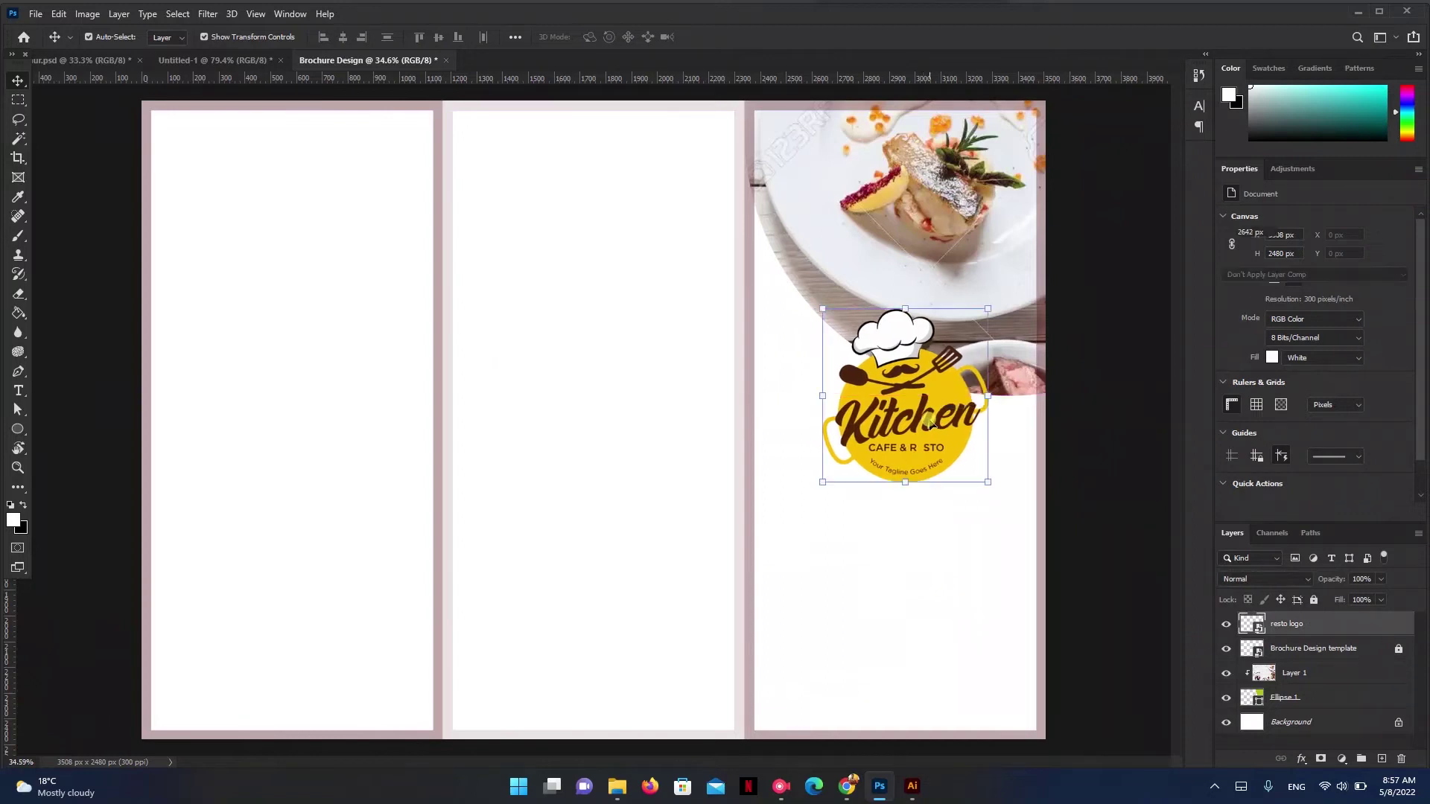
- Toggle snapping and align the logo on the smart guides, then recheck the reference
{"action": "left_click", "coordinate": [262, 18]}
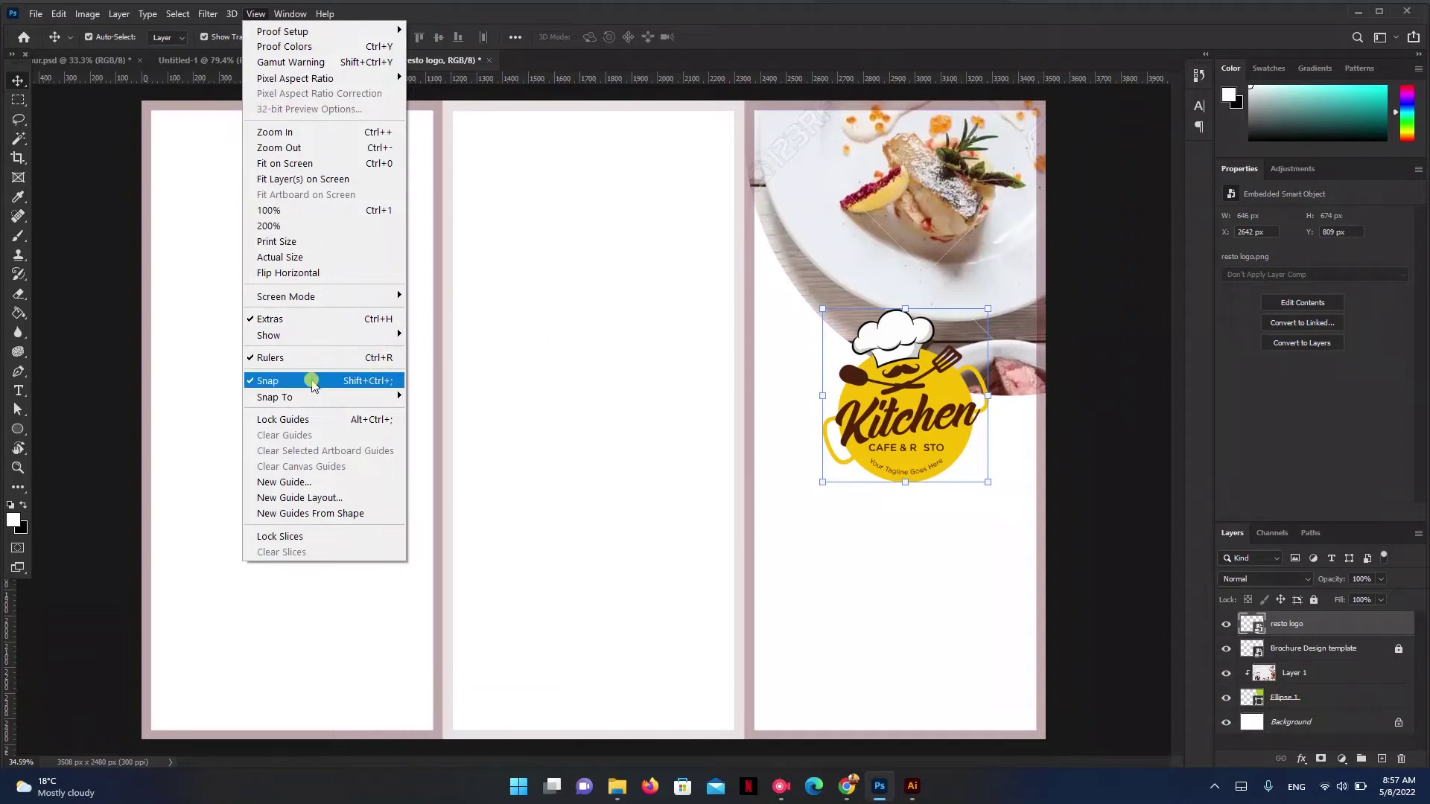
{"action": "left_click", "coordinate": [342, 381]}
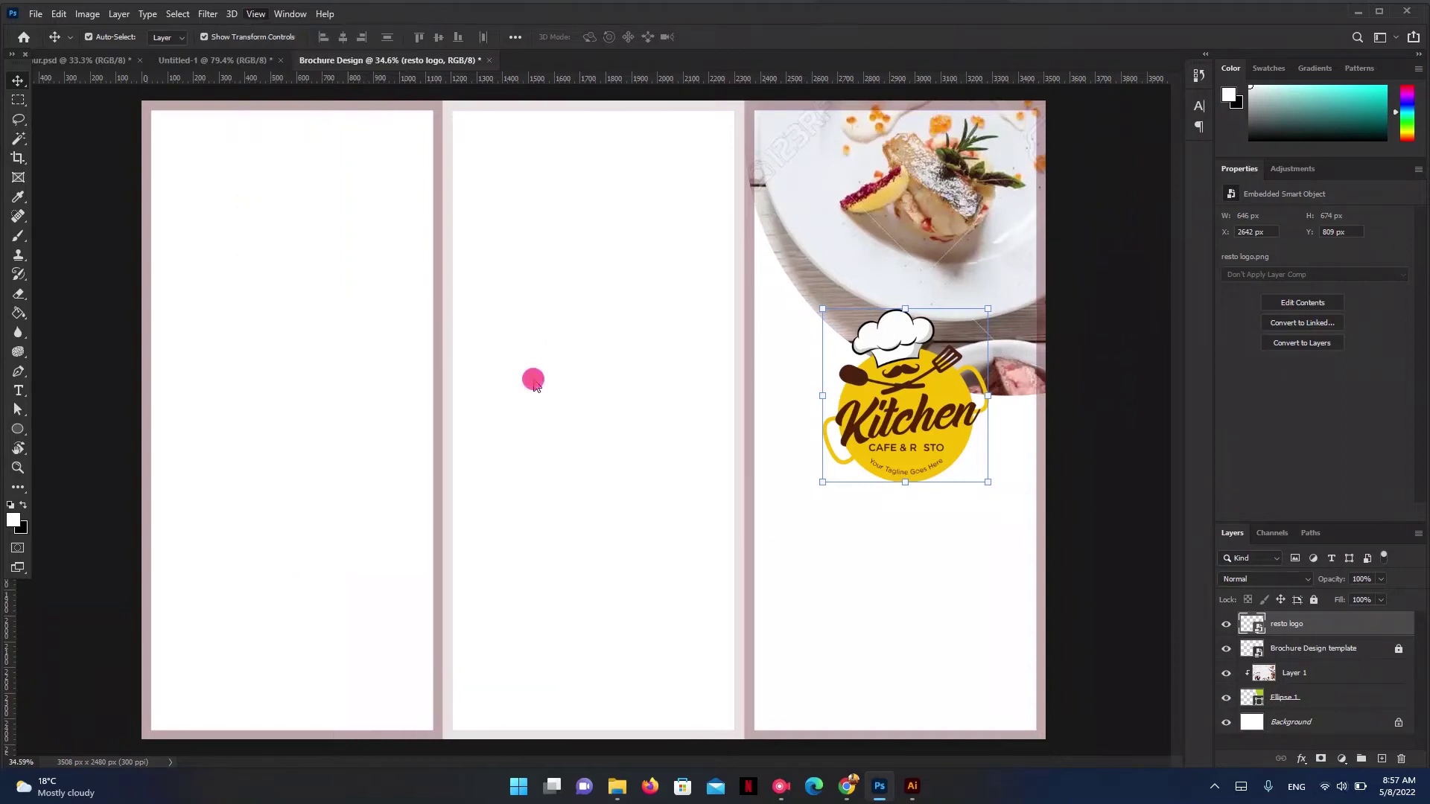
{"action": "mouse_move", "coordinate": [889, 398]}
{"action": "left_mouse_down"}
{"action": "mouse_move", "coordinate": [742, 405]}
{"action": "mouse_move", "coordinate": [913, 410]}
{"action": "mouse_move", "coordinate": [850, 410]}
{"action": "mouse_move", "coordinate": [901, 410]}
{"action": "mouse_move", "coordinate": [875, 417]}
{"action": "mouse_move", "coordinate": [917, 438]}
{"action": "mouse_move", "coordinate": [898, 435]}
{"action": "left_mouse_up"}
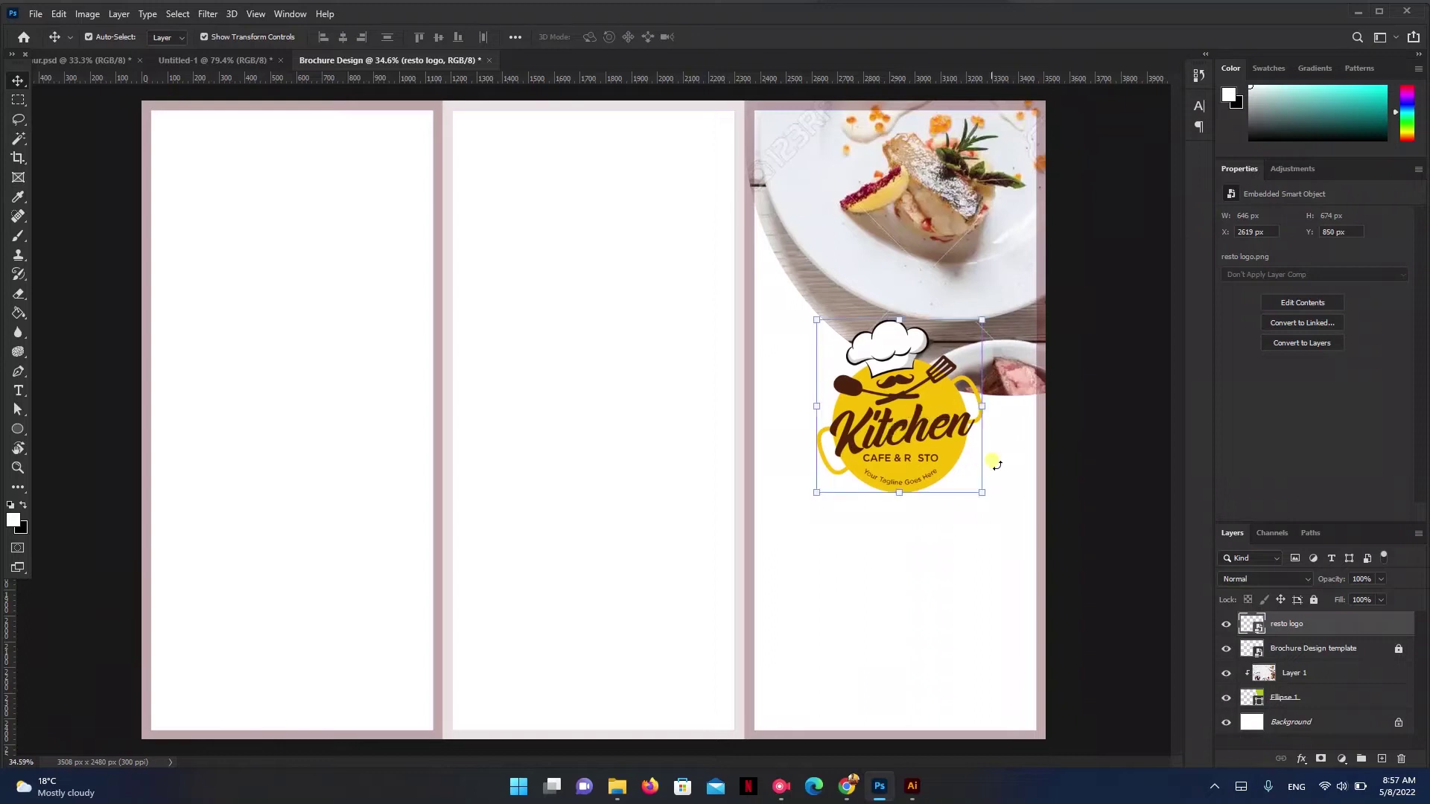
{"action": "left_click", "coordinate": [1085, 467]}
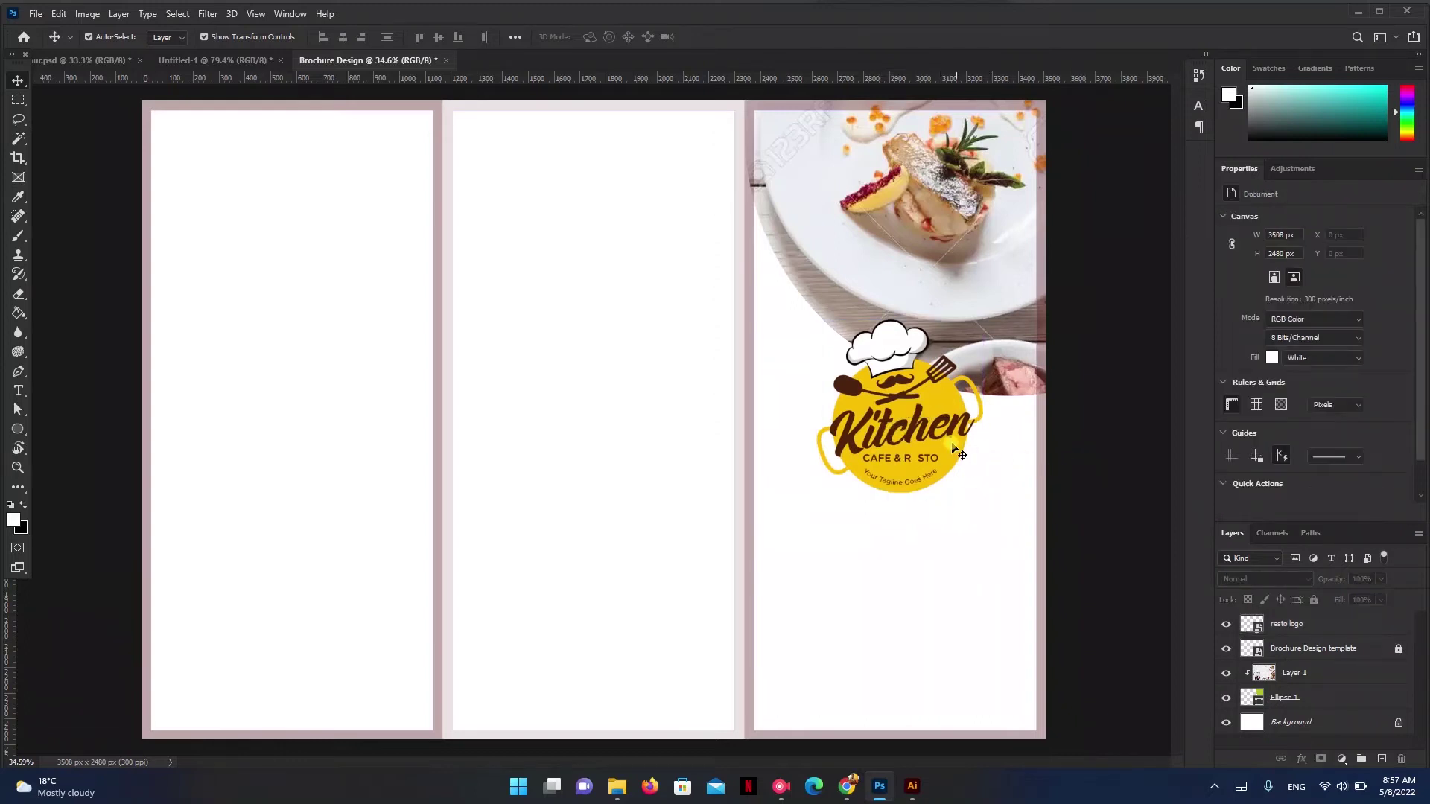
{"action": "left_click_drag", "start_coordinate": [931, 459], "coordinate": [910, 427]}
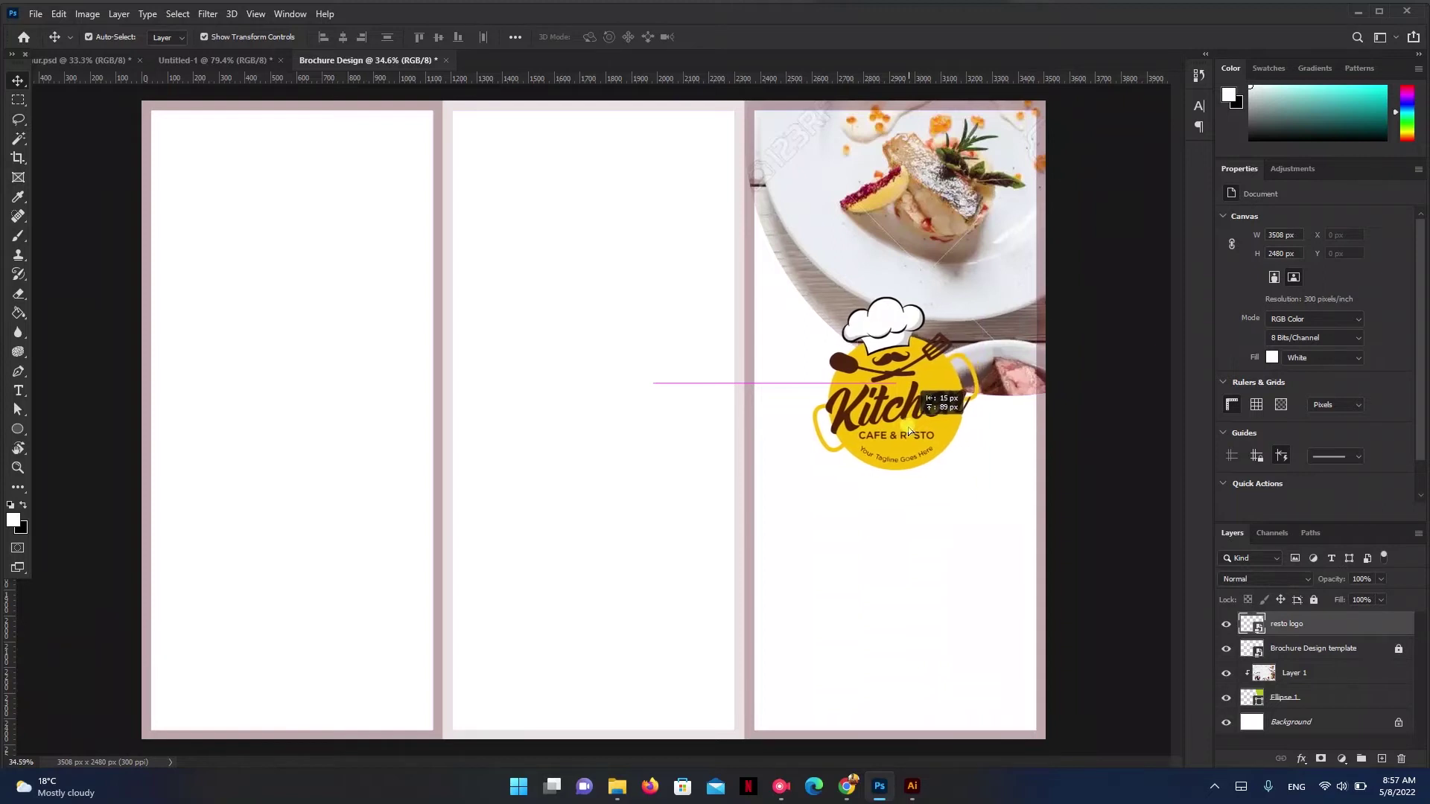
{"action": "left_click_drag", "start_coordinate": [910, 427], "coordinate": [913, 427]}
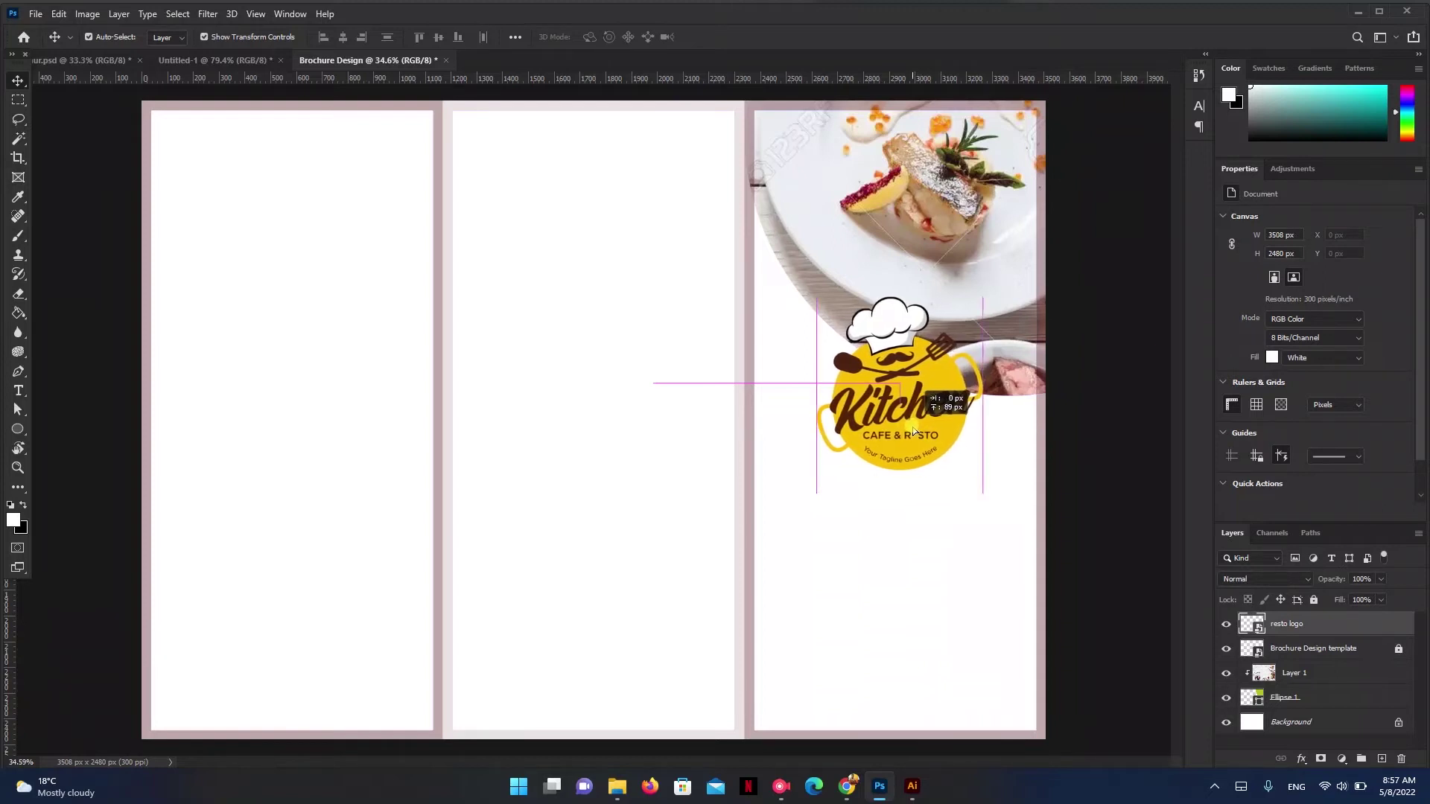
{"action": "left_click", "coordinate": [939, 567]}
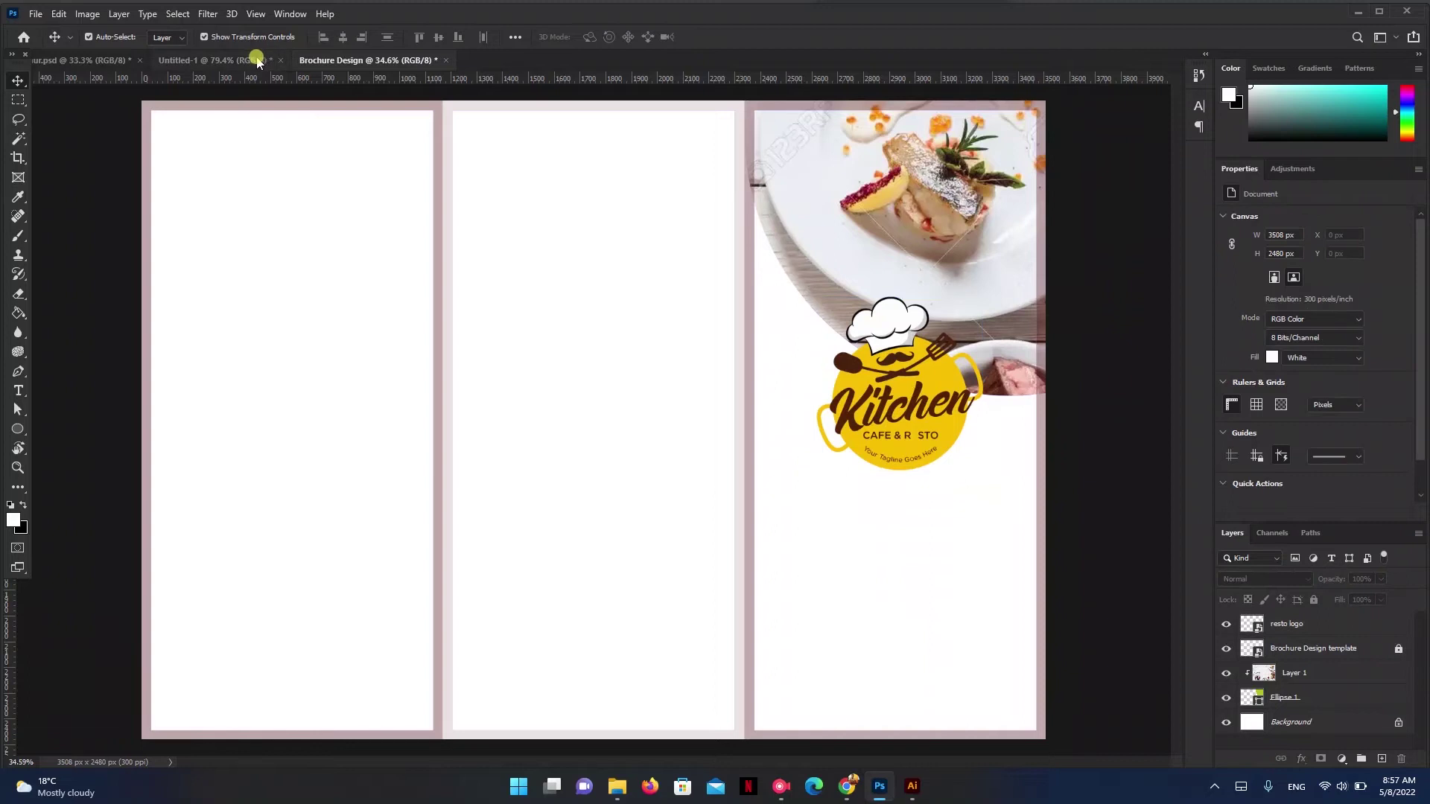
{"action": "left_click", "coordinate": [257, 61]}
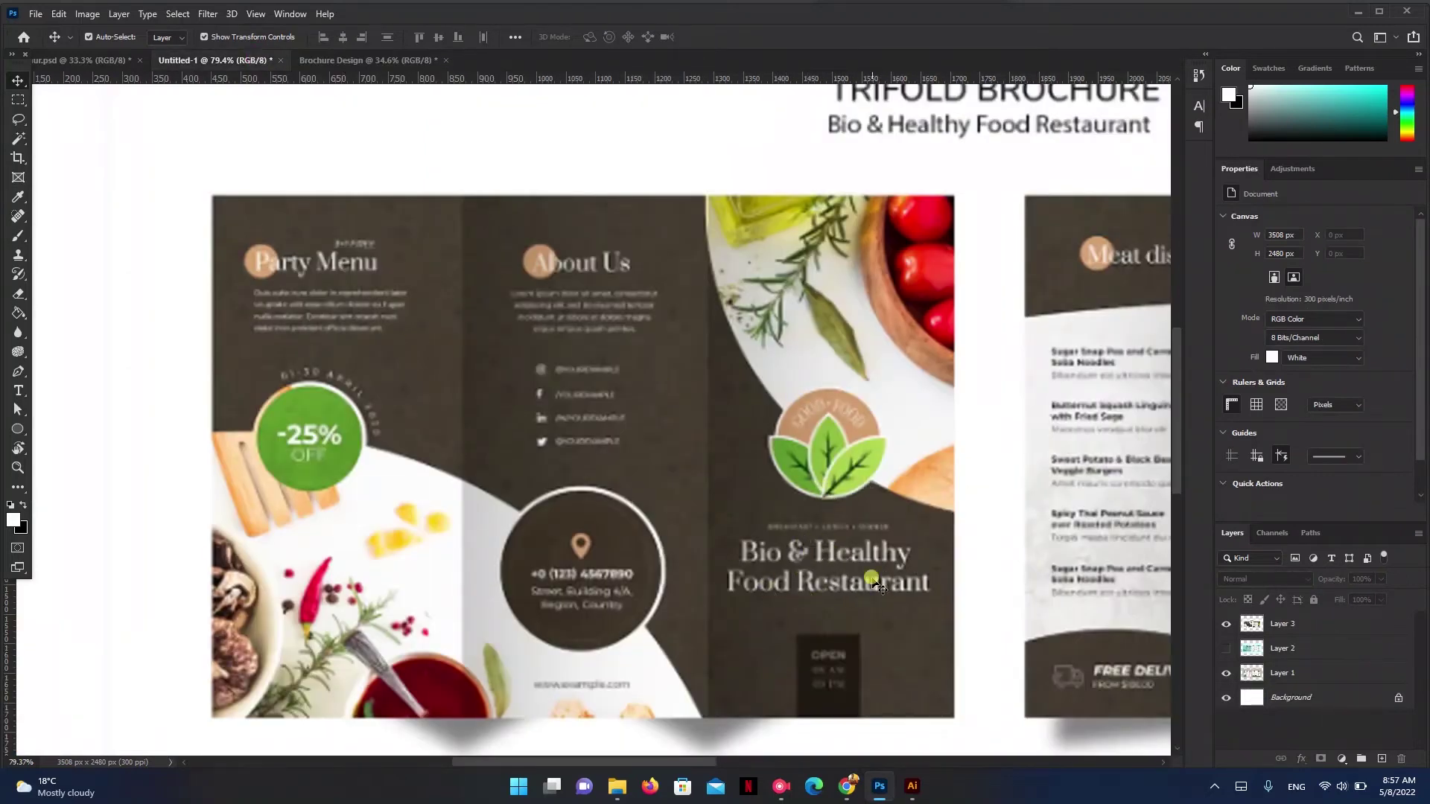
{"action": "left_click", "coordinate": [343, 57]}
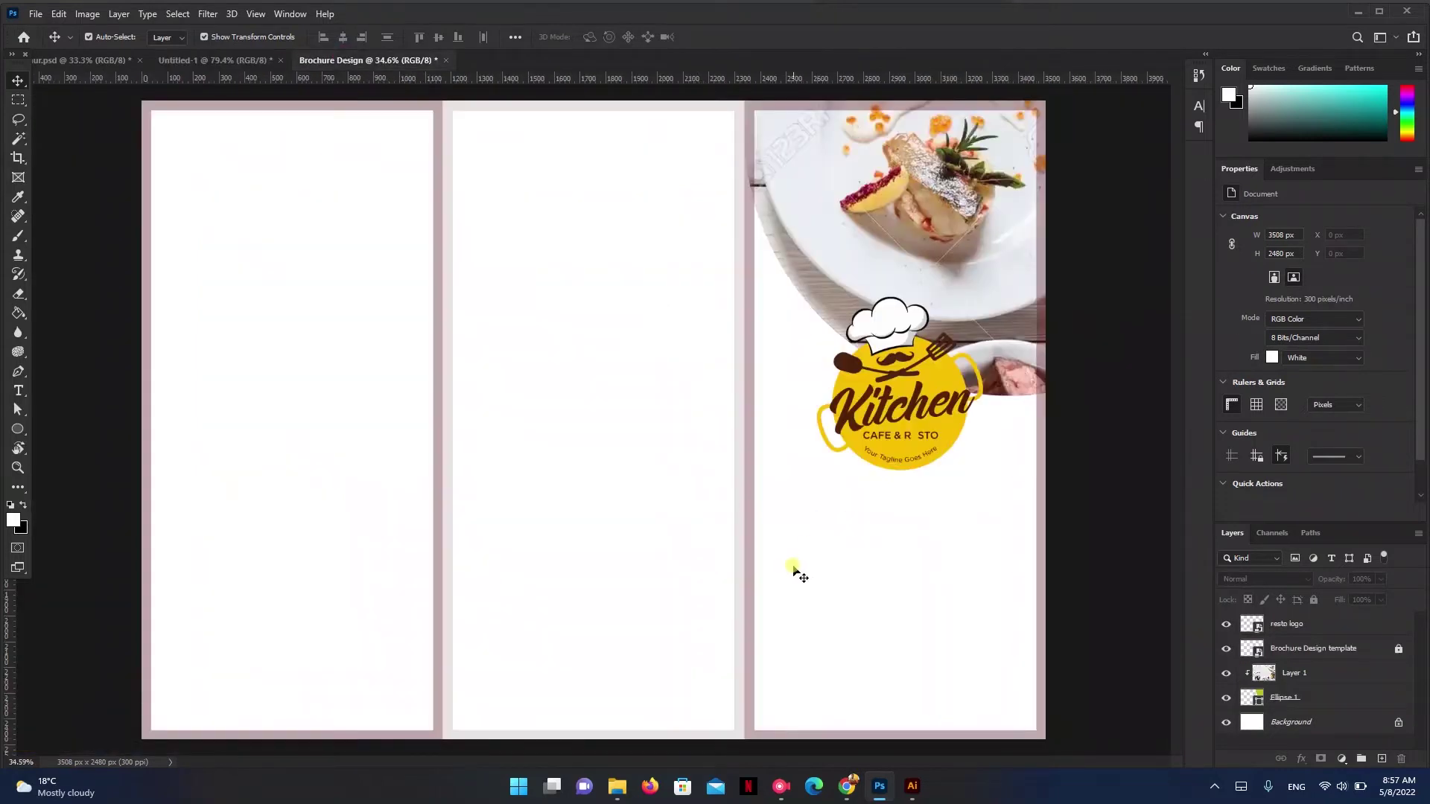
- Add centred title 'Bio & Food Restaurant' at 32 pt, tracking 120, leading 27 pt
{"action": "key", "text": "t"}
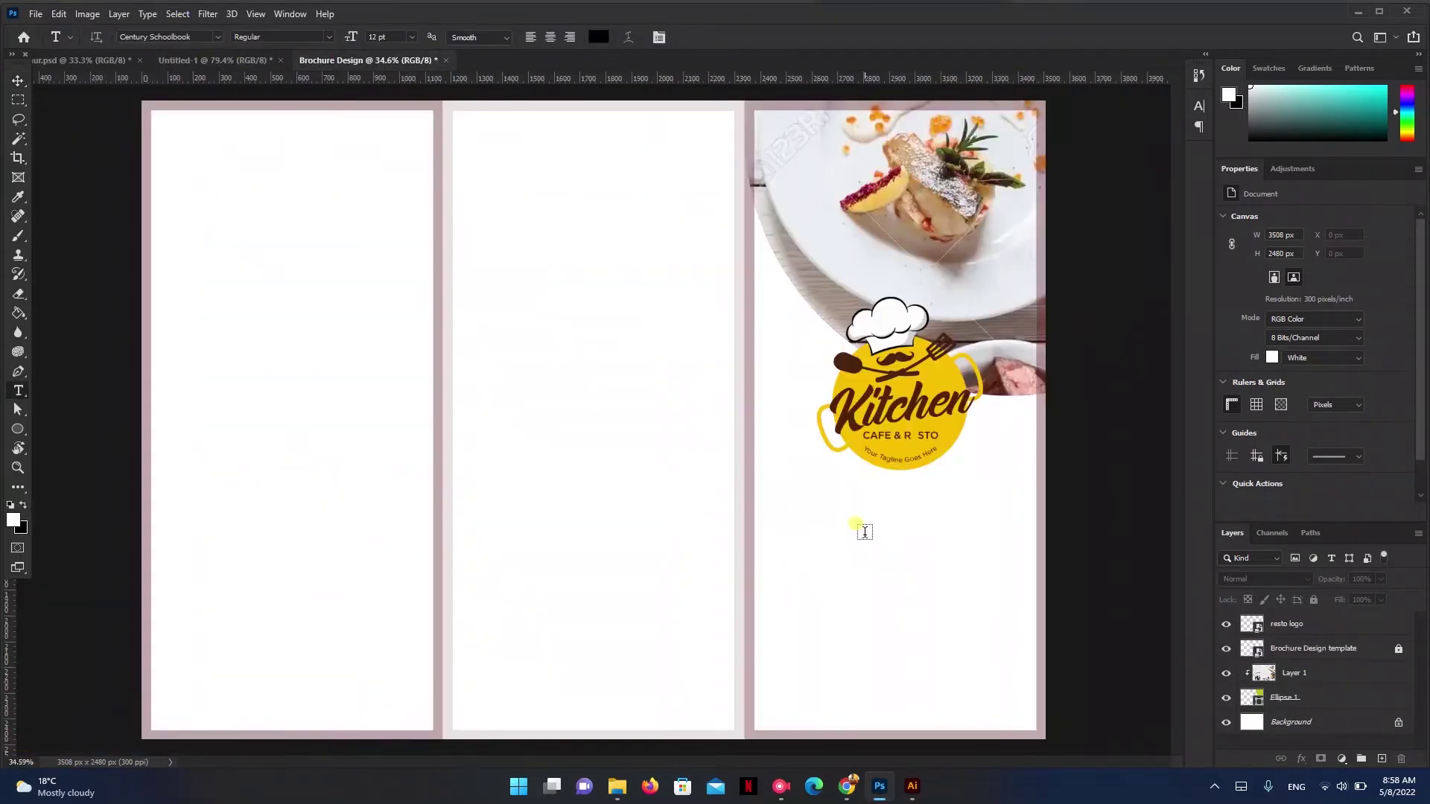
{"action": "left_click_drag", "start_coordinate": [804, 504], "coordinate": [1000, 633]}
{"action": "type", "text": "Bio & Fo"}
{"action": "key", "text": "ctrl+a"}
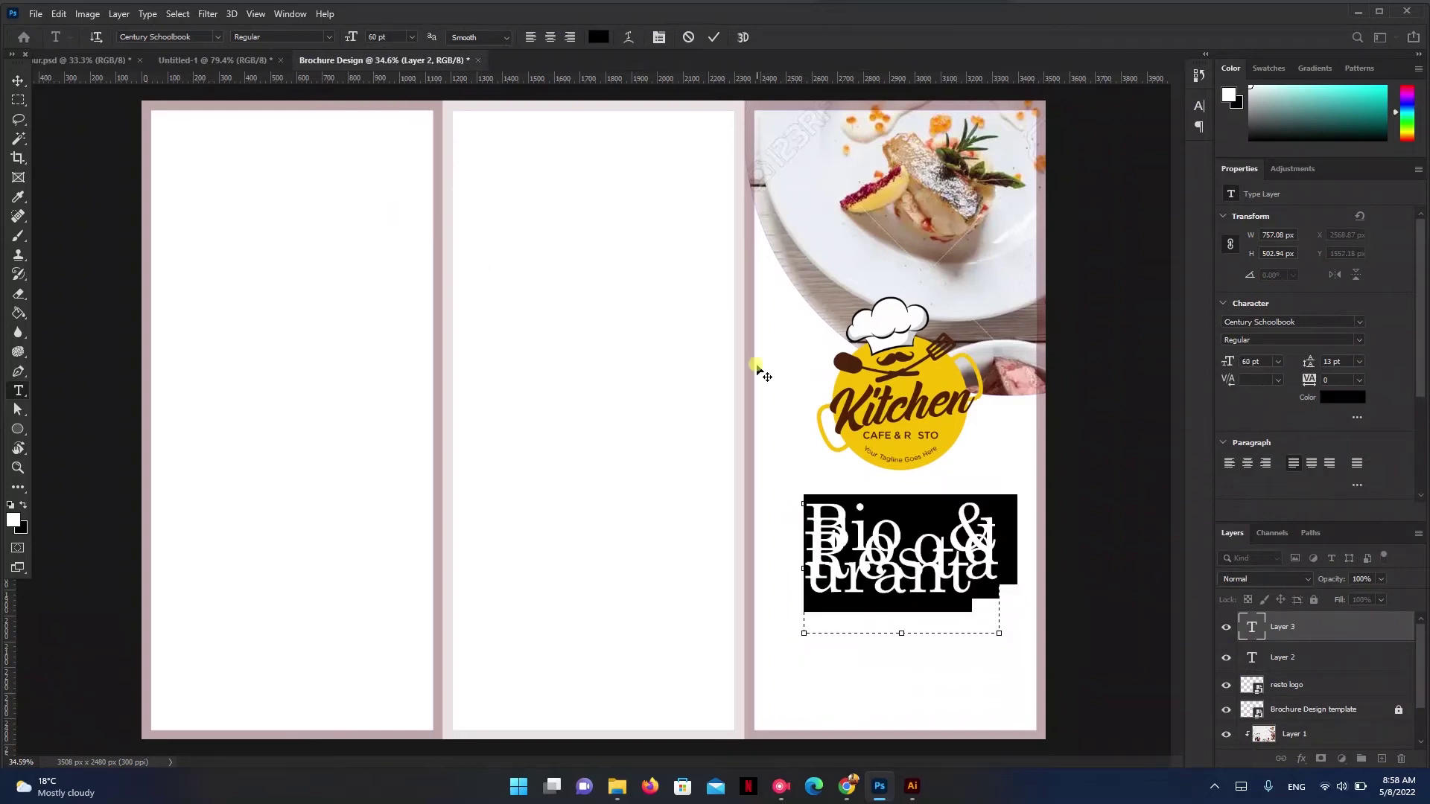
{"action": "left_click", "coordinate": [1200, 106]}
{"action": "key", "text": "ctrl+shift+c"}
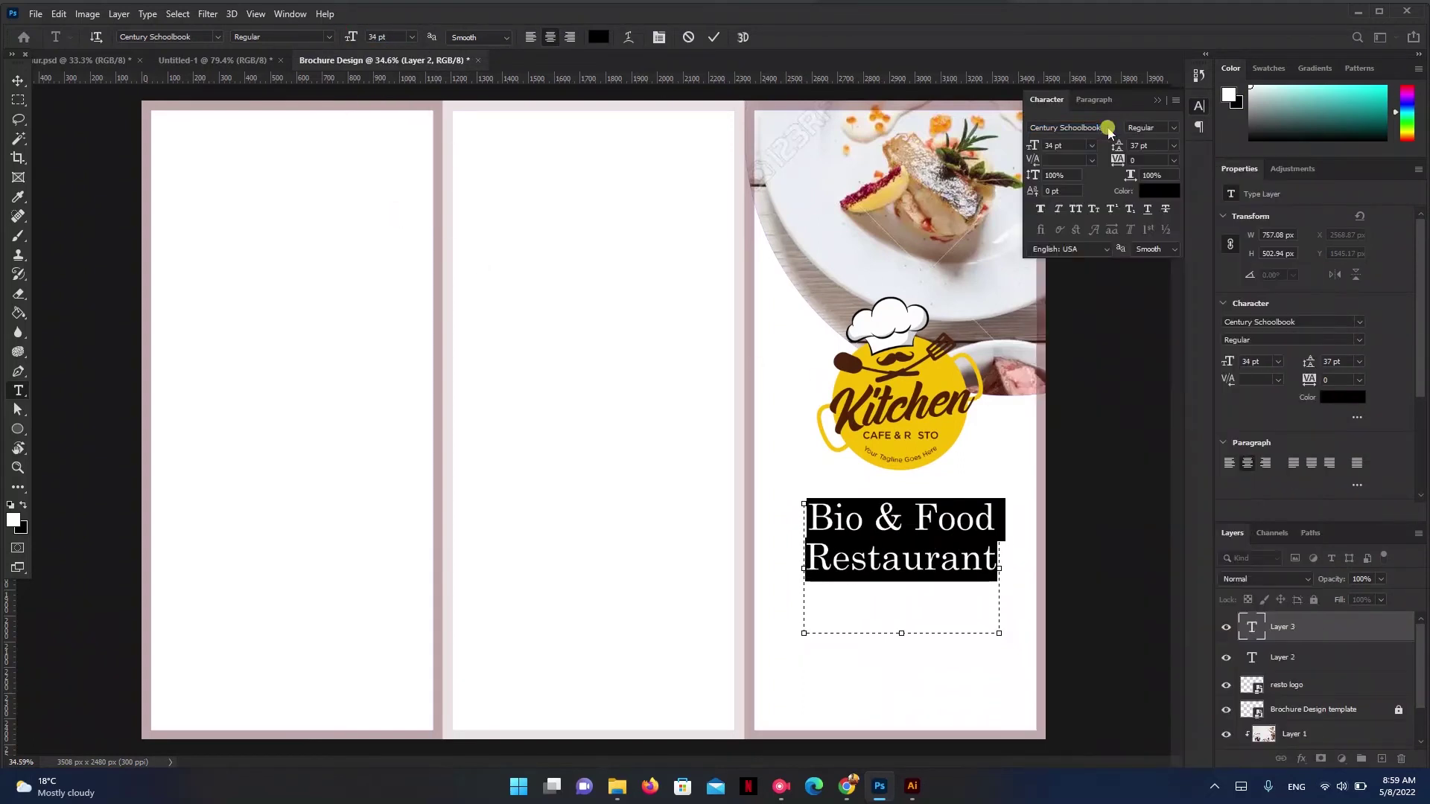
{"action": "left_click", "coordinate": [1174, 160]}
{"action": "left_click_drag", "start_coordinate": [1034, 146], "coordinate": [1032, 144]}
{"action": "left_click", "coordinate": [951, 543]}
{"action": "key", "text": "ctrl+a"}
{"action": "left_click_drag", "start_coordinate": [1118, 148], "coordinate": [1095, 147]}
{"action": "key", "text": "ctrl+Return"}
- Move the title beneath the logo and compare with the reference mockup
{"action": "key", "text": "v"}
{"action": "left_click_drag", "start_coordinate": [900, 560], "coordinate": [922, 569]}
{"action": "left_click", "coordinate": [362, 156]}
{"action": "left_click", "coordinate": [202, 61]}
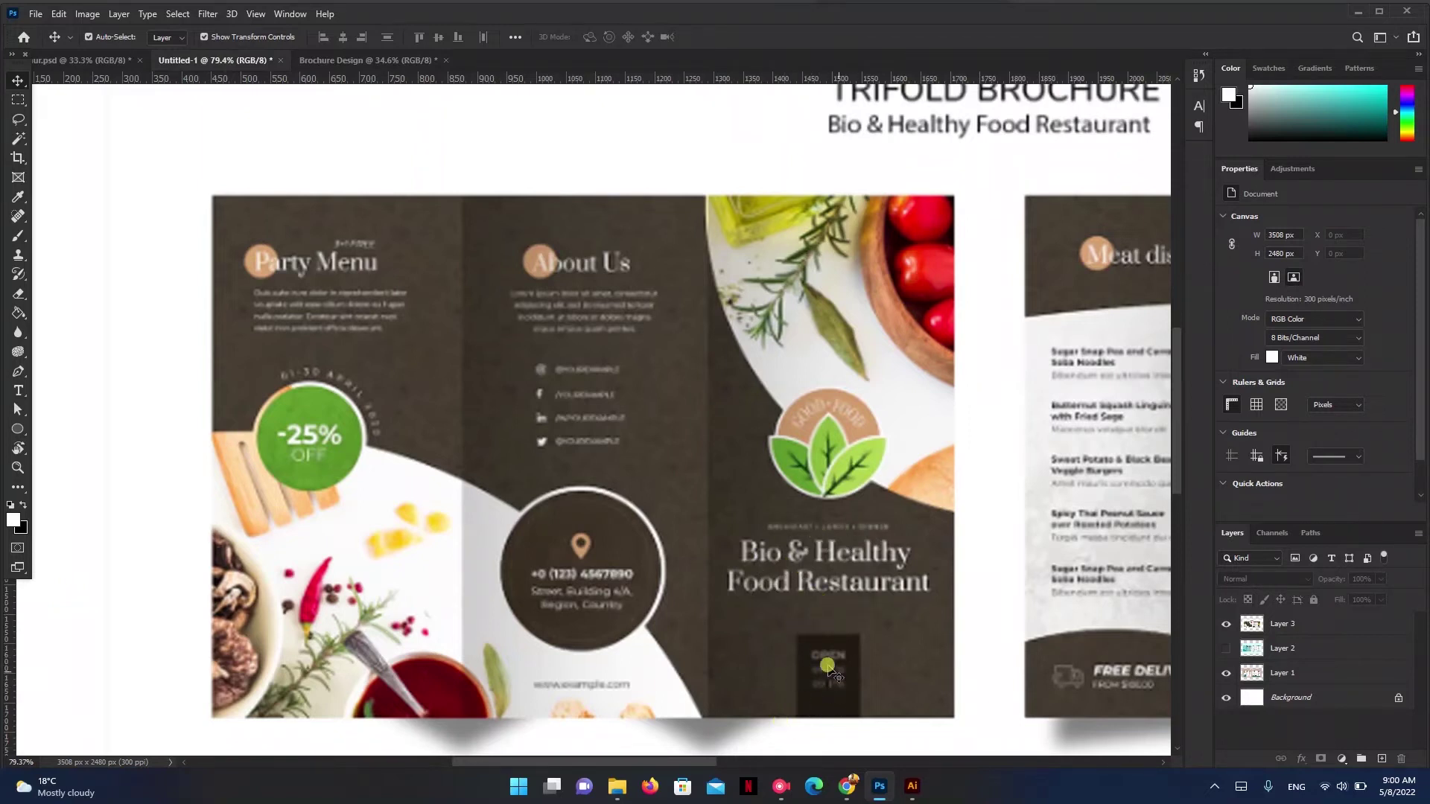
{"action": "left_click", "coordinate": [347, 60]}
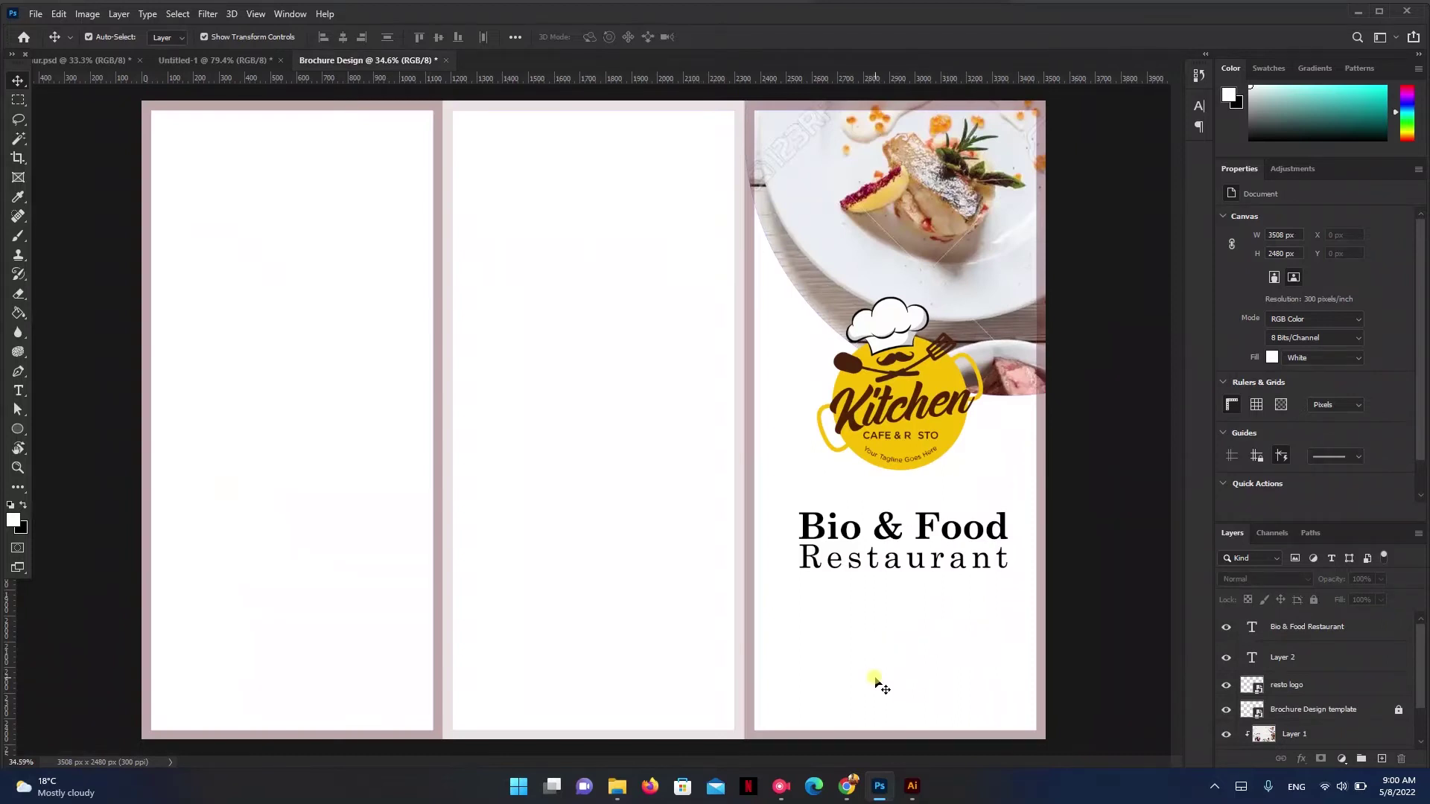
- Draw a rectangle at the bottom of the cover panel and fill it lime green
{"action": "right_click", "coordinate": [22, 436]}
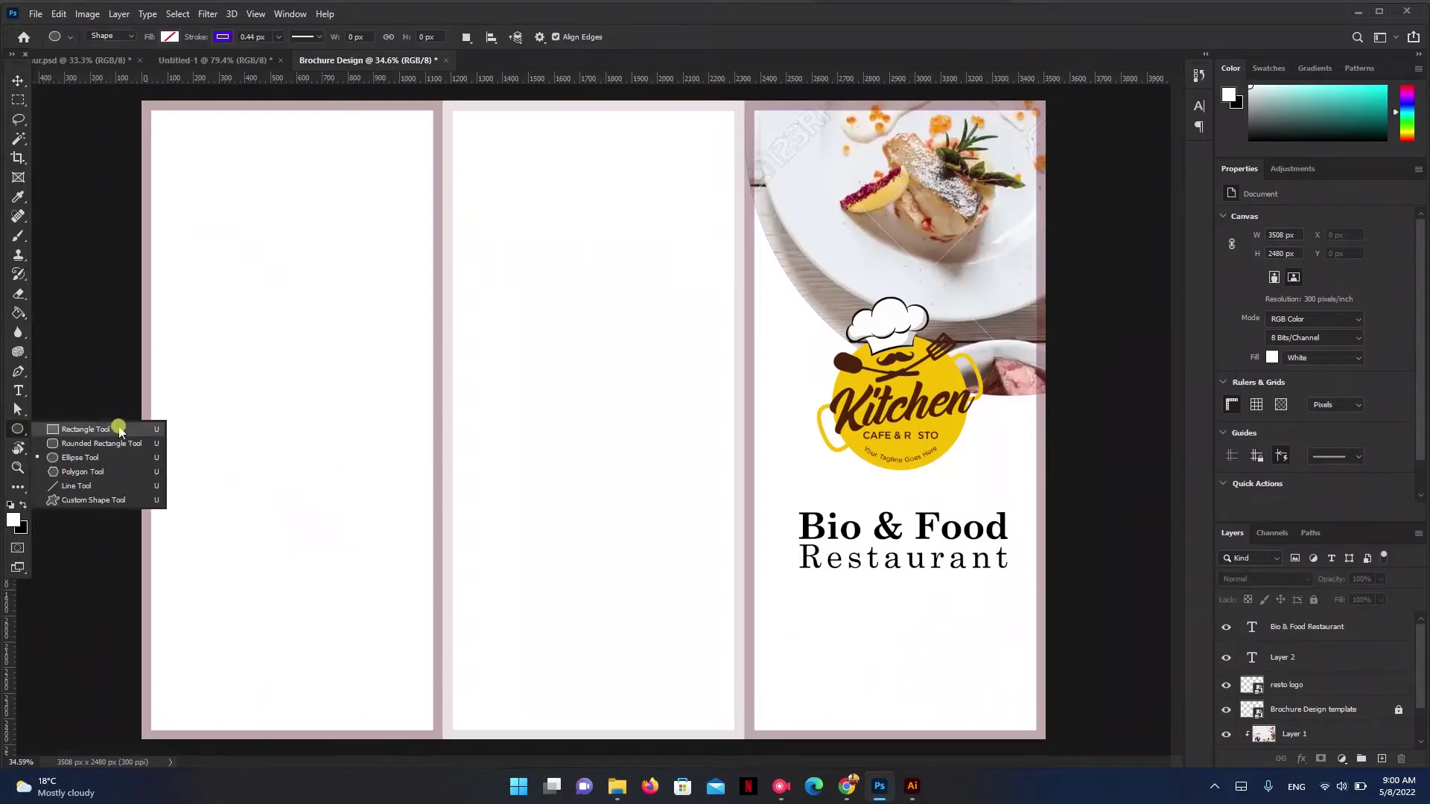
{"action": "left_click", "coordinate": [112, 422]}
{"action": "left_click_drag", "start_coordinate": [848, 638], "coordinate": [956, 742]}
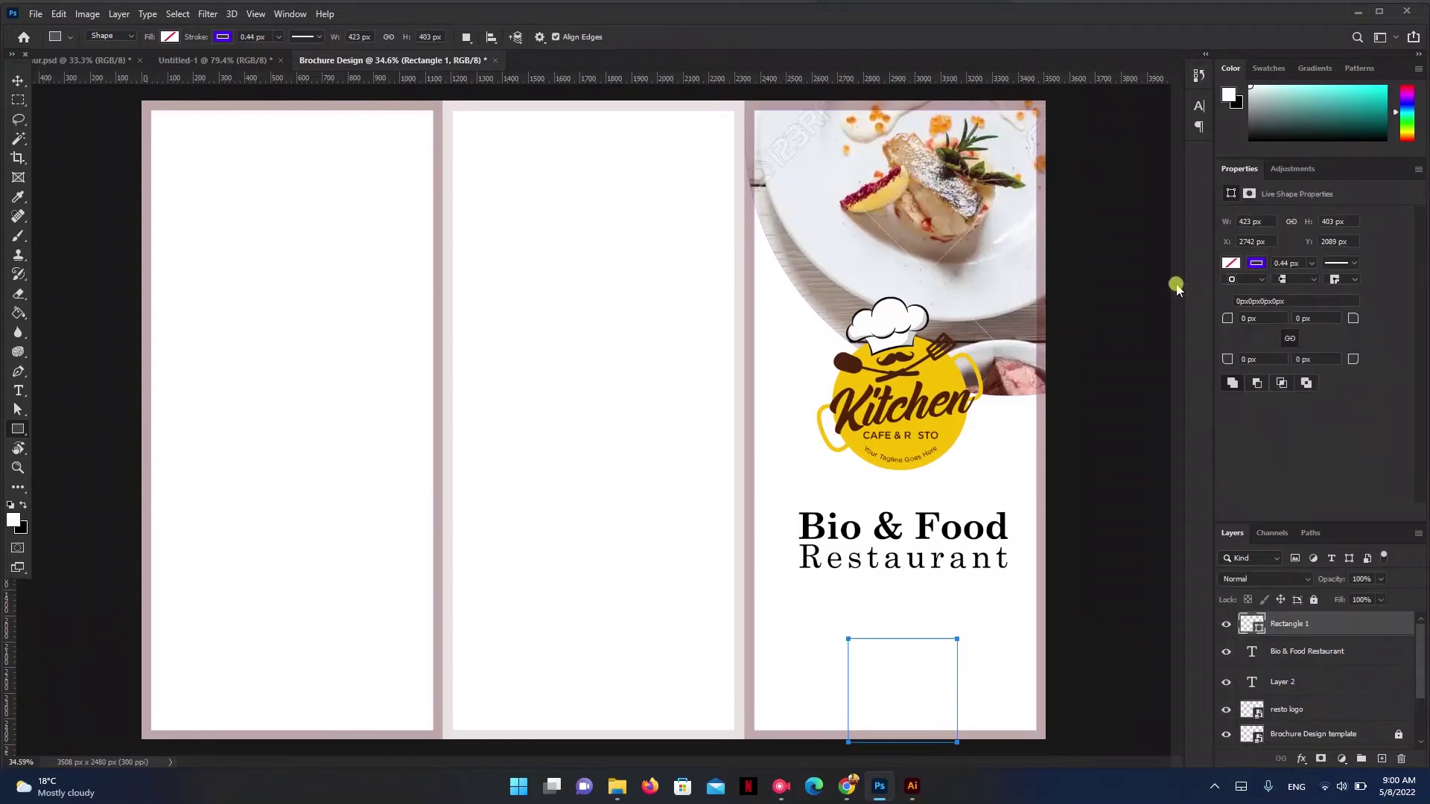
{"action": "left_click", "coordinate": [1231, 263]}
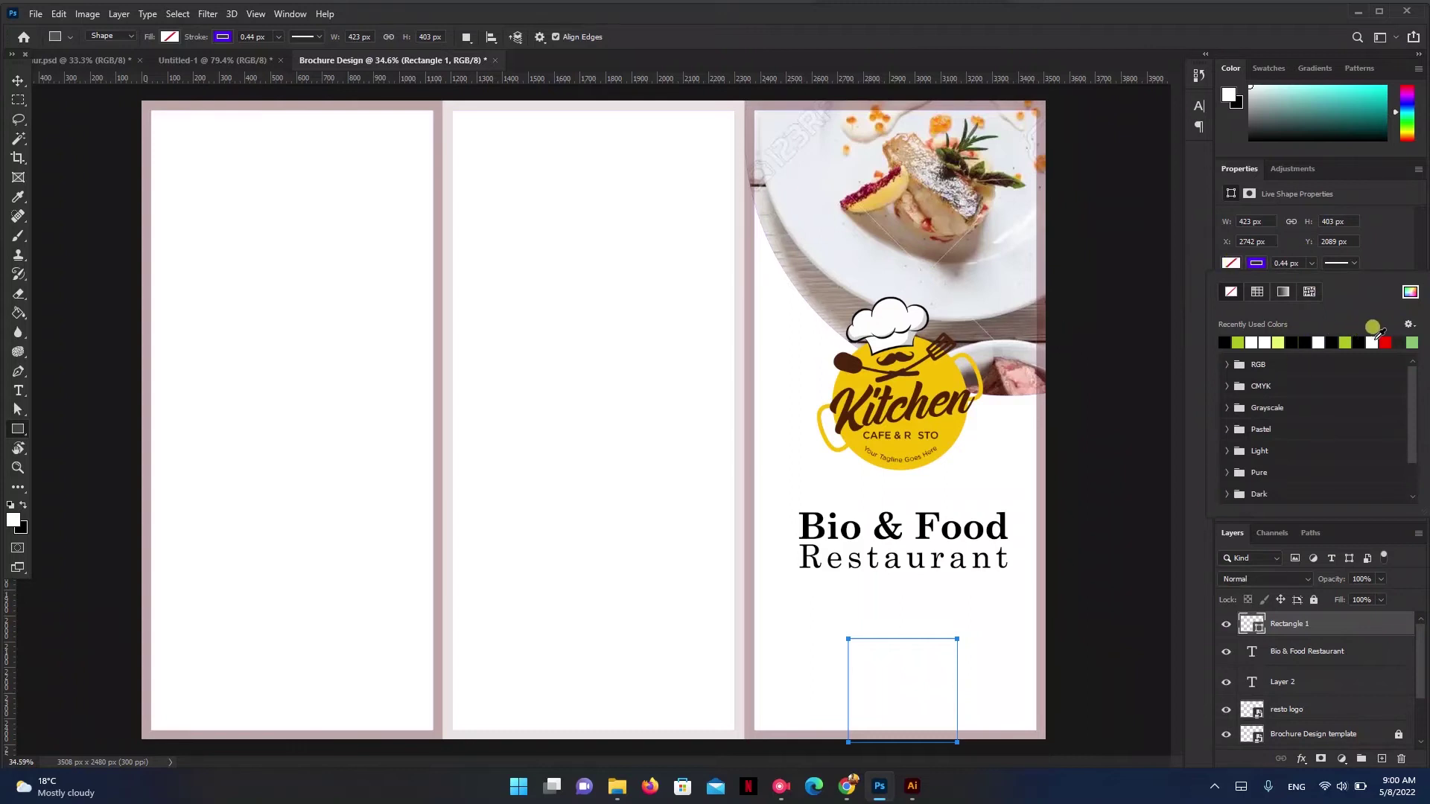
{"action": "left_click", "coordinate": [1345, 342]}
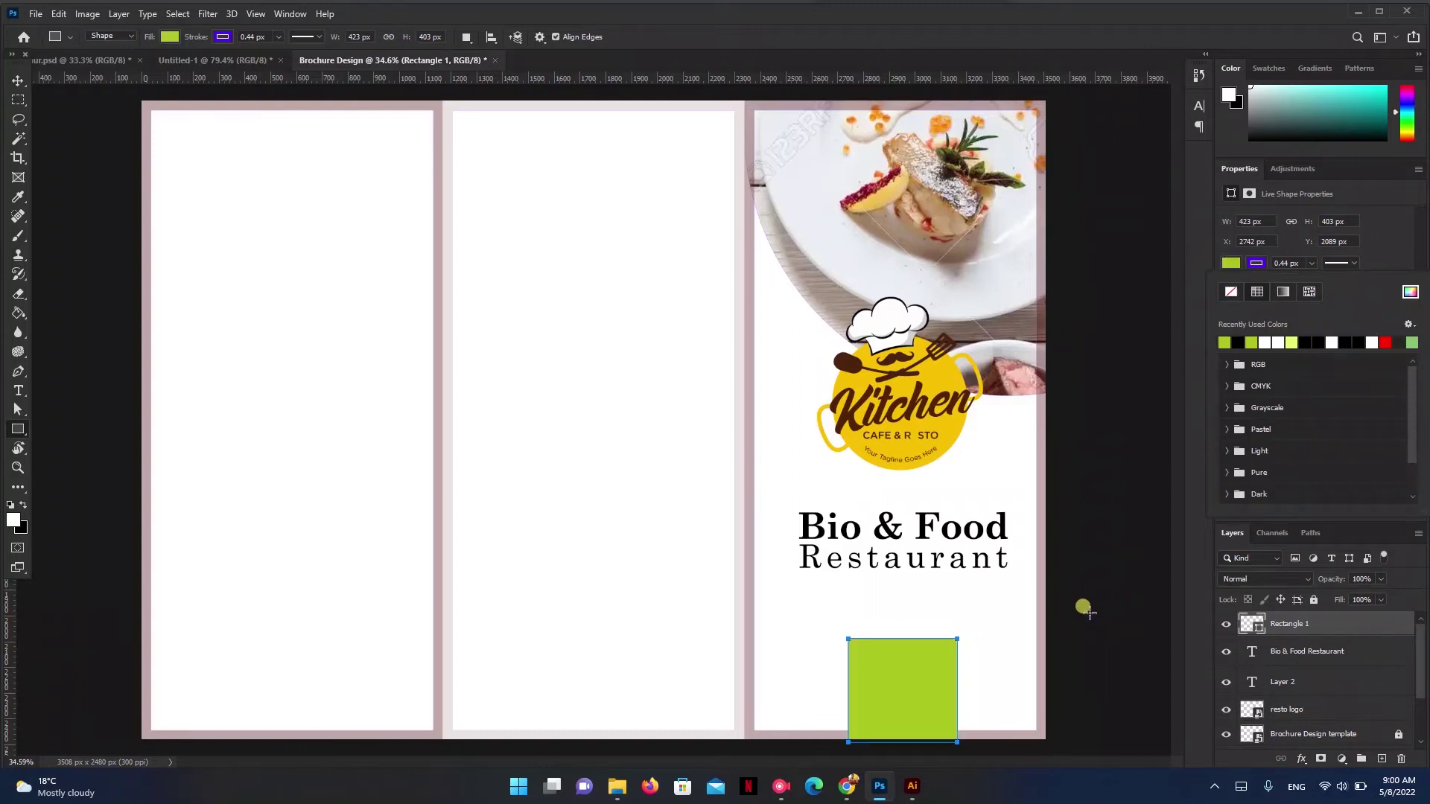
{"action": "left_click", "coordinate": [1131, 656]}
- Extend the green rectangle's bottom edge down to the panel's lower edge
{"action": "key", "text": "v"}
{"action": "left_click", "coordinate": [1037, 698]}
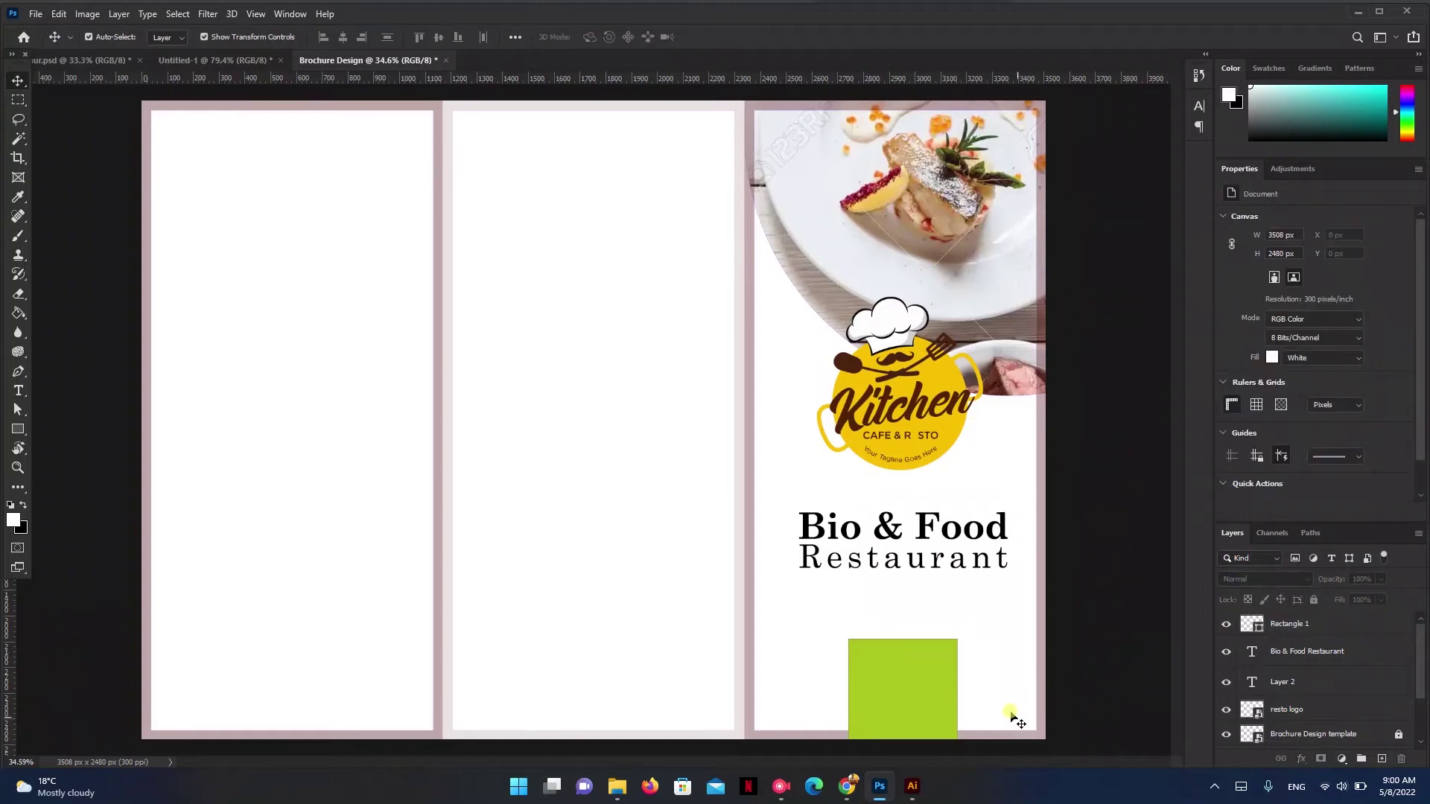
{"action": "left_click", "coordinate": [935, 706]}
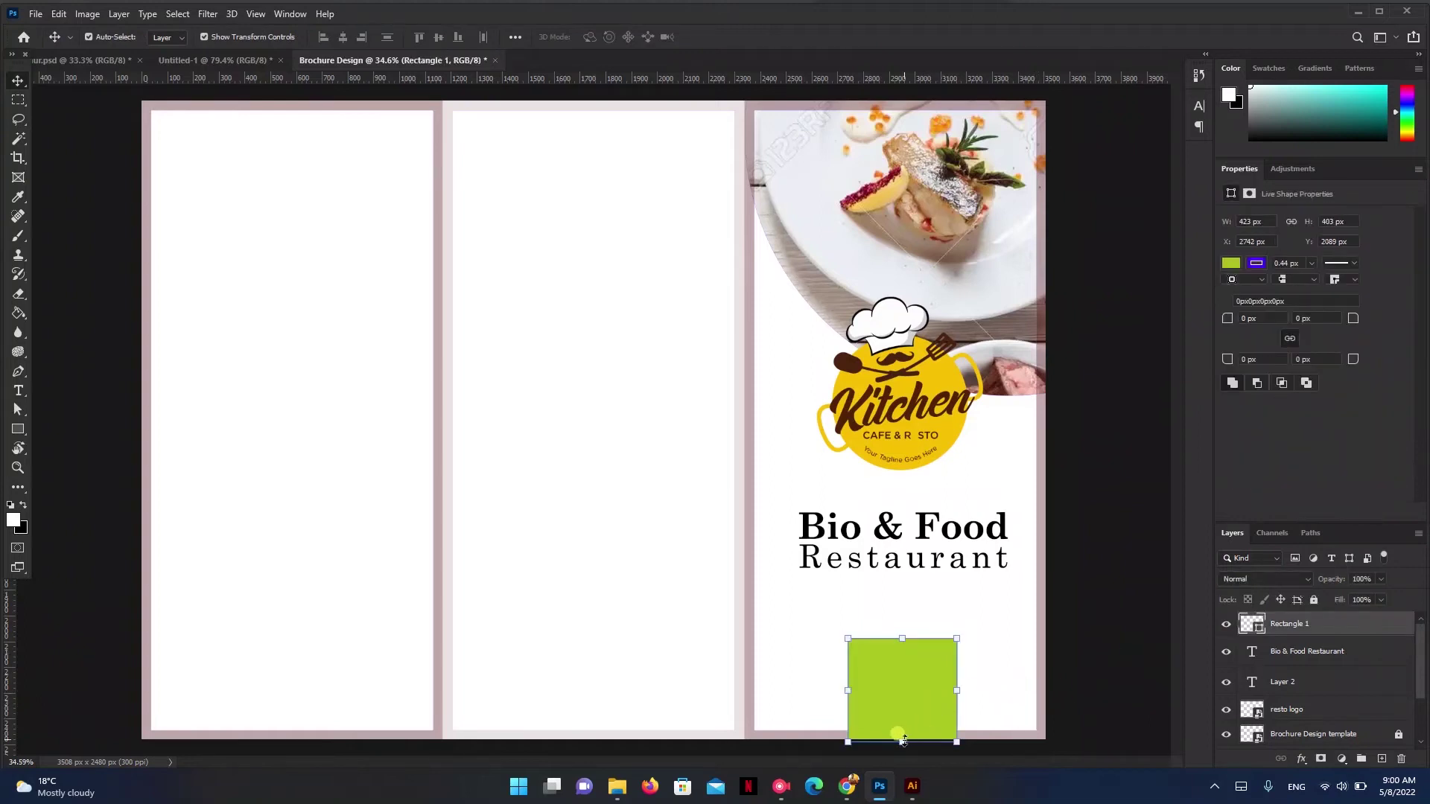
{"action": "left_click_drag", "start_coordinate": [902, 741], "coordinate": [902, 748]}
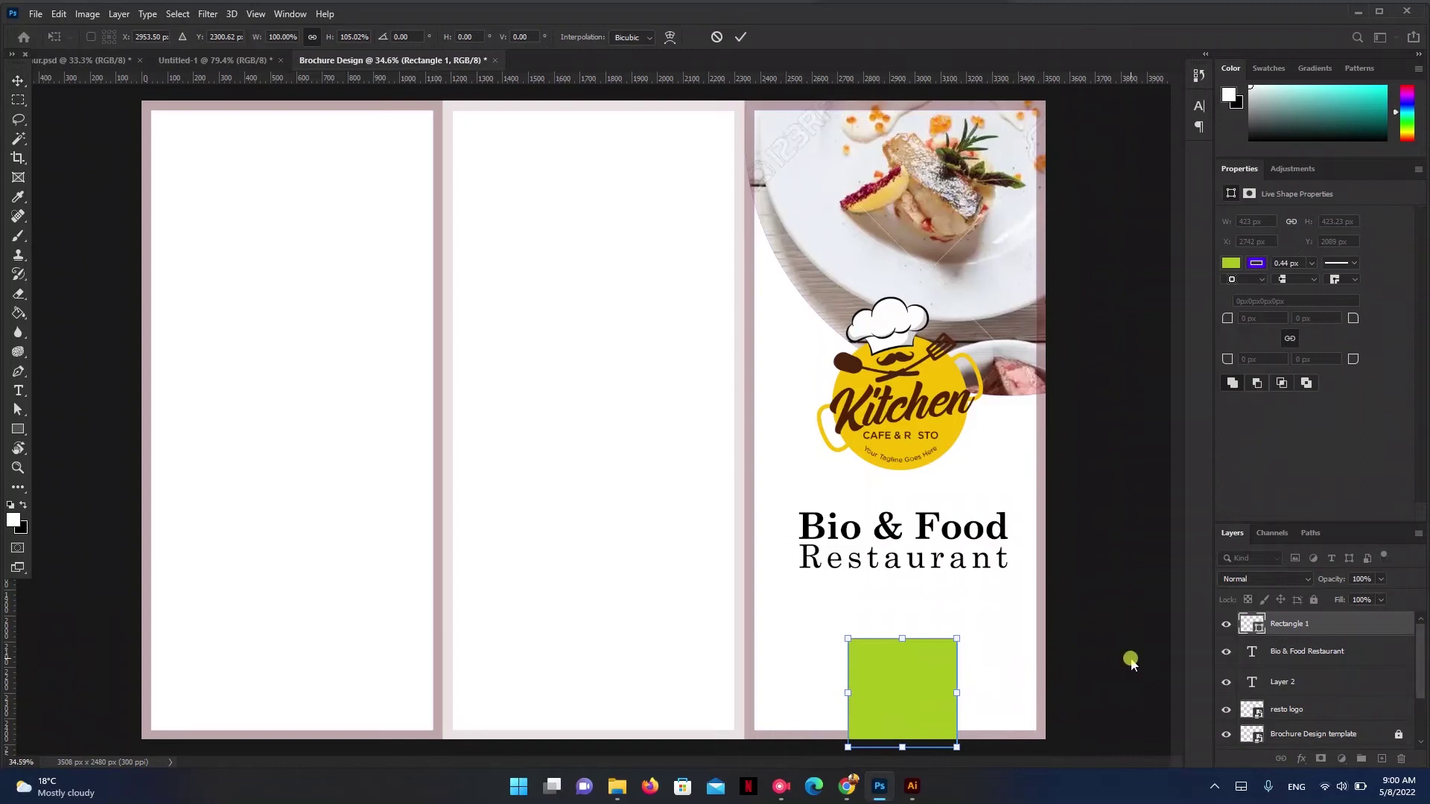
{"action": "left_click", "coordinate": [1114, 661]}
- Add the text 'Open' on the green rectangle
{"action": "scroll", "coordinate": [940, 625], "scroll_direction": "up", "scroll_amount": 1}
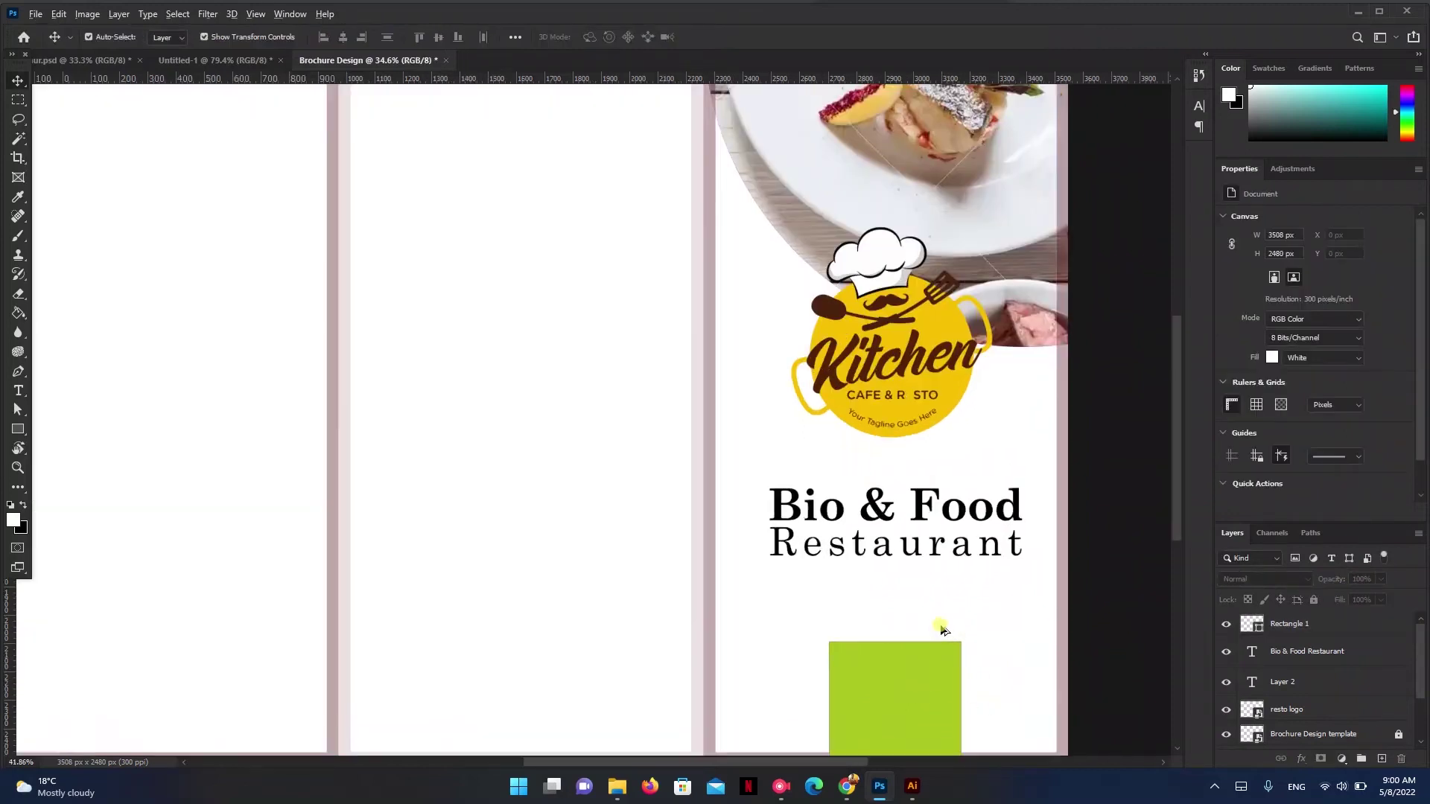
{"action": "scroll", "coordinate": [856, 543], "scroll_direction": "up", "scroll_amount": 3}
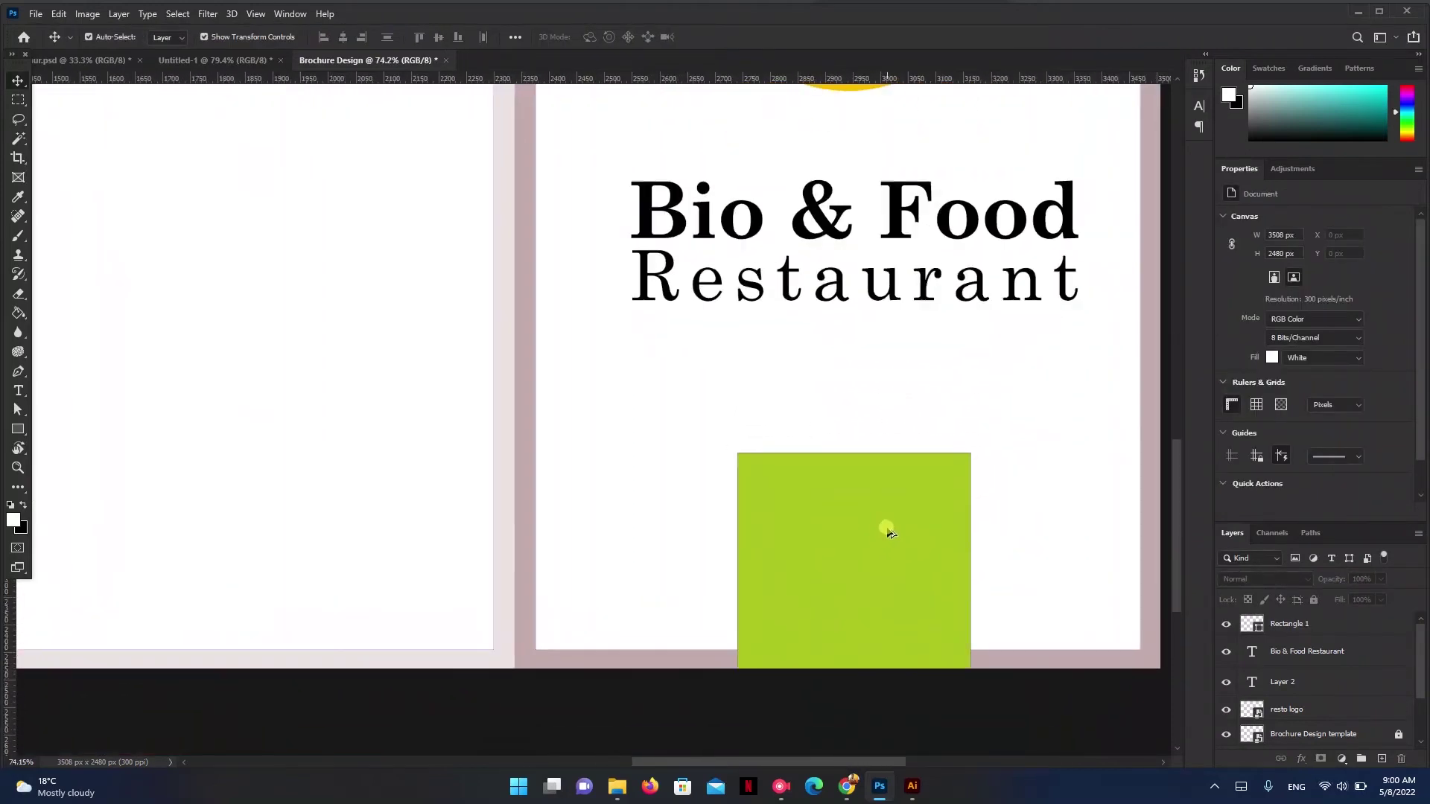
{"action": "left_click", "coordinate": [16, 387]}
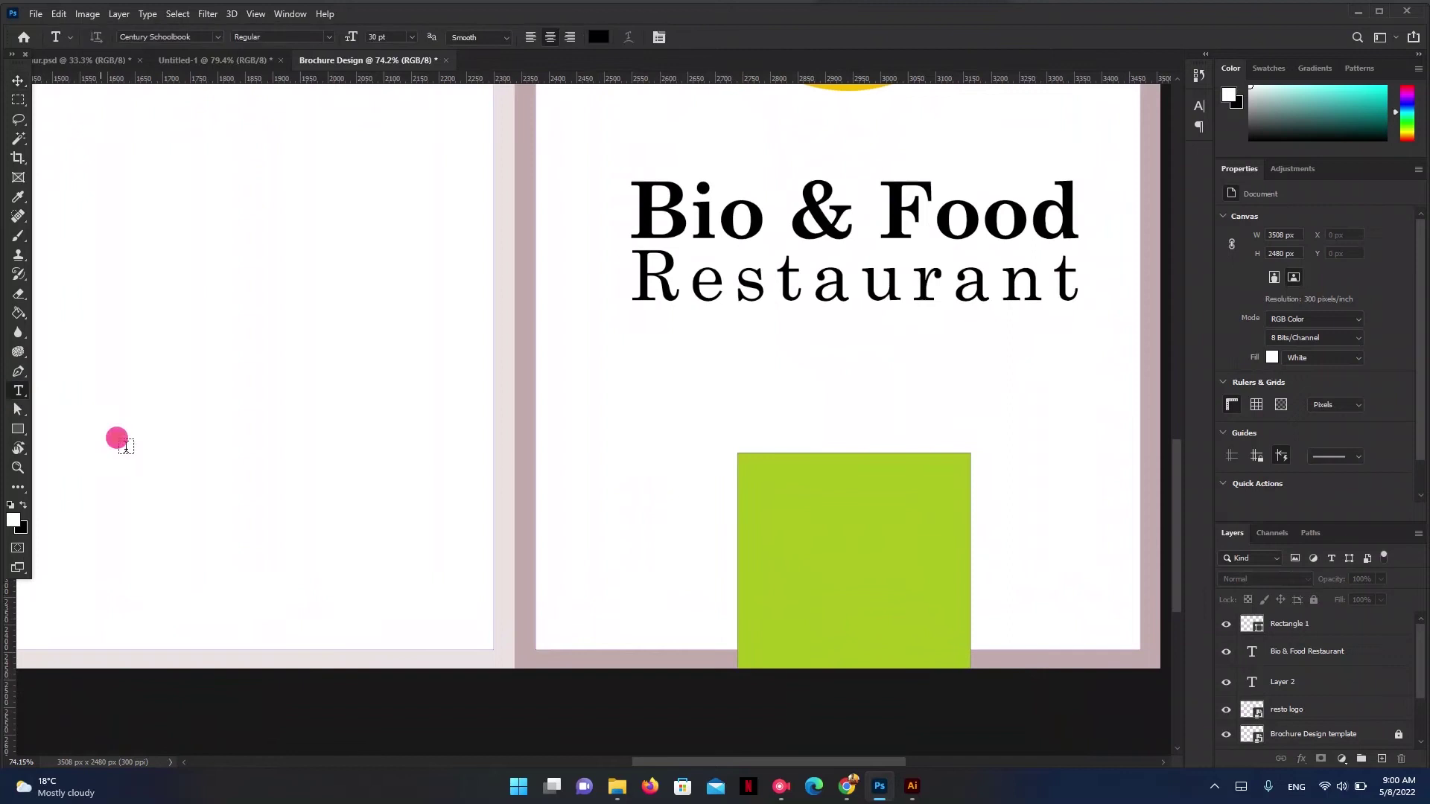
{"action": "left_click", "coordinate": [786, 485]}
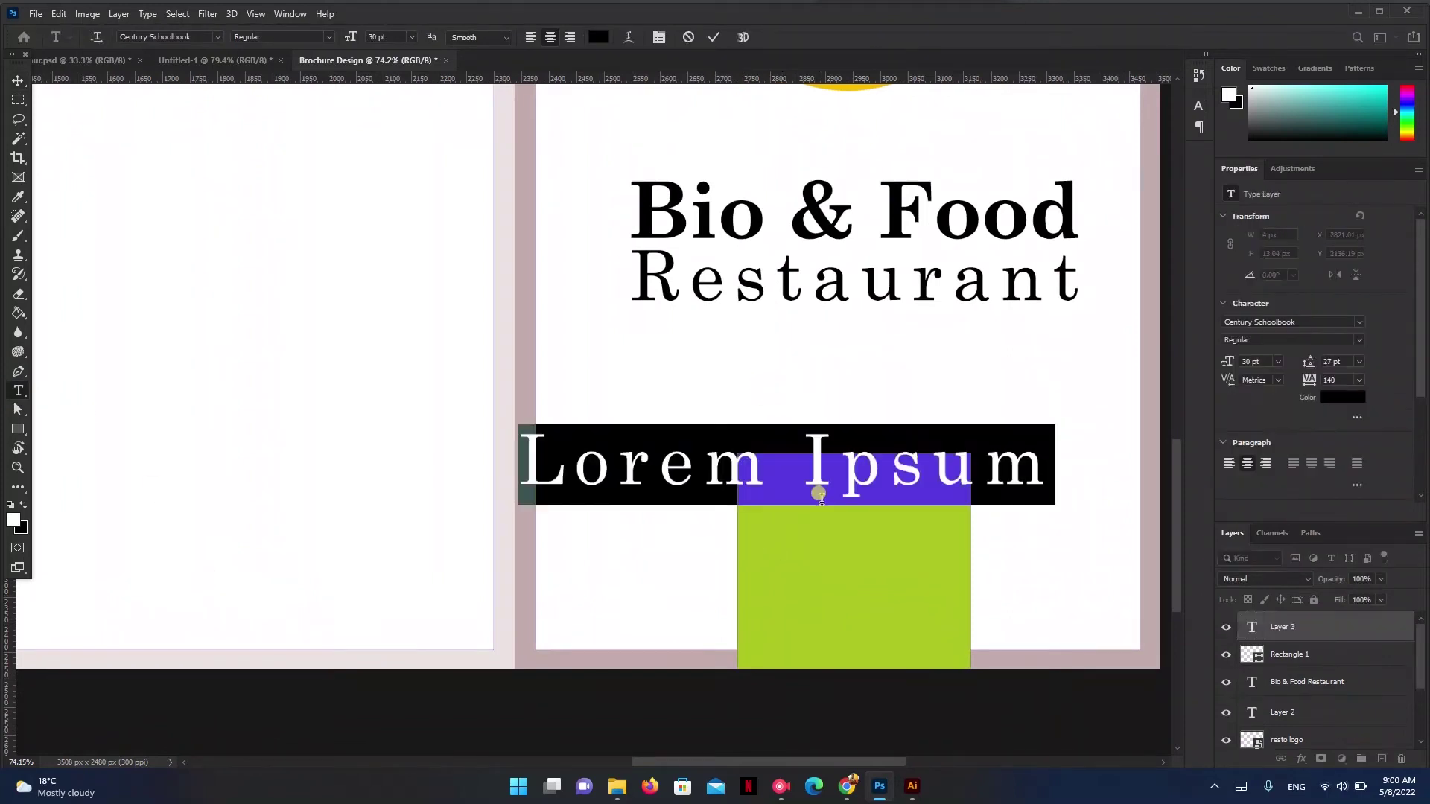
{"action": "type", "text": "Open"}
{"action": "key", "text": "ctrl+a"}
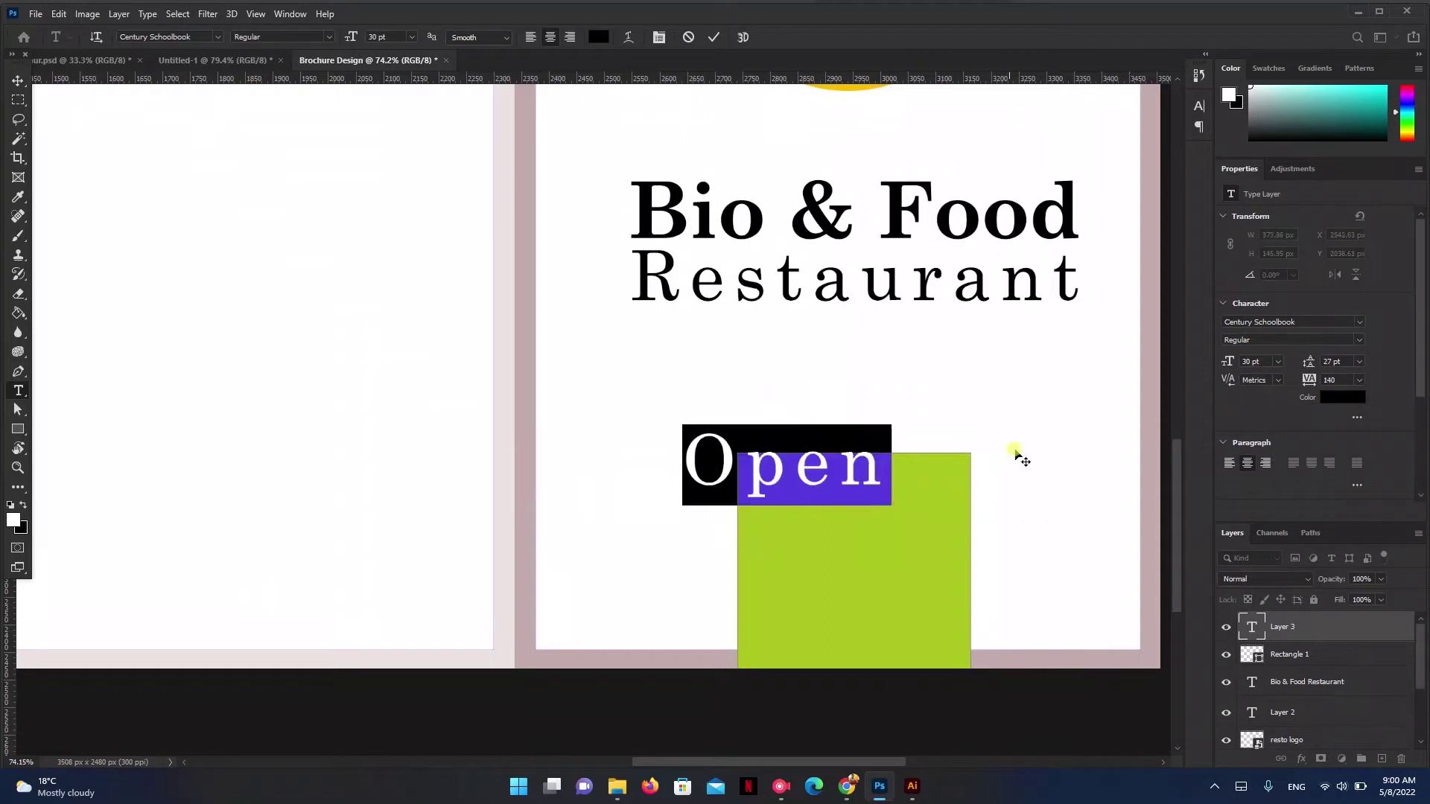
- Format the Open text as 11 pt, tracking 0, All Caps, and commit it
{"action": "left_click", "coordinate": [1201, 105]}
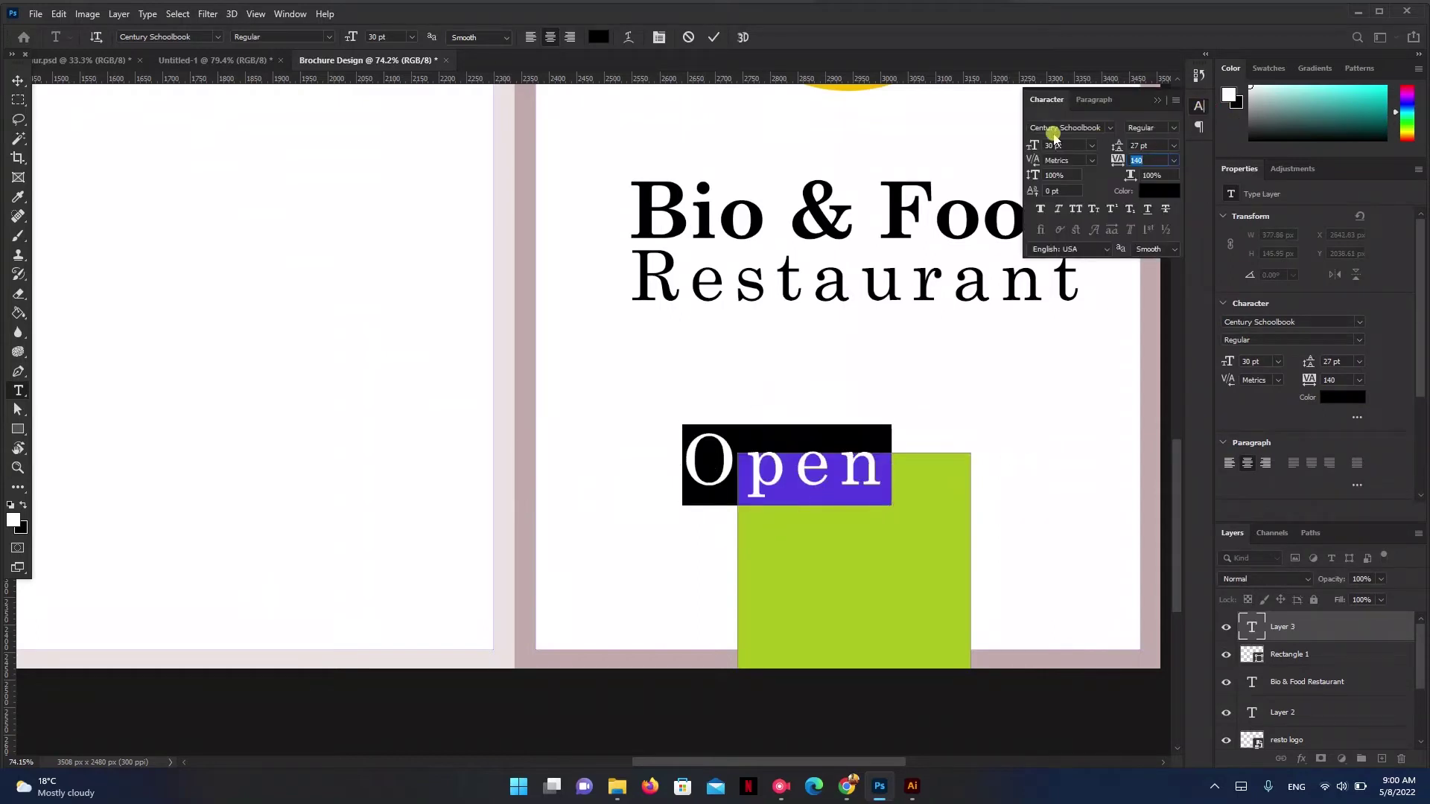
{"action": "left_click_drag", "start_coordinate": [1030, 143], "coordinate": [1019, 147]}
{"action": "left_click", "coordinate": [1174, 160]}
{"action": "left_click", "coordinate": [1145, 249]}
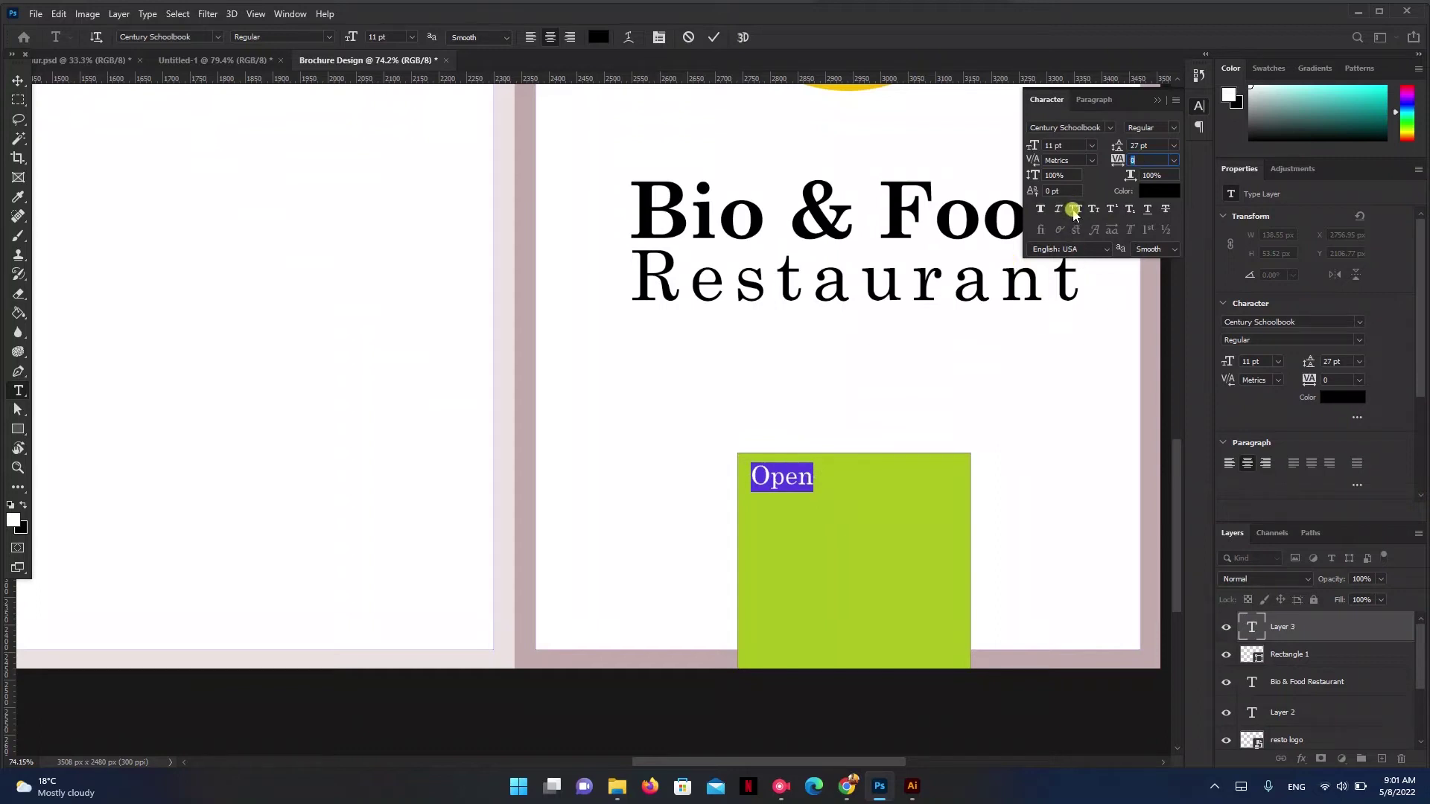
{"action": "left_click", "coordinate": [1073, 212]}
{"action": "left_click", "coordinate": [764, 477]}
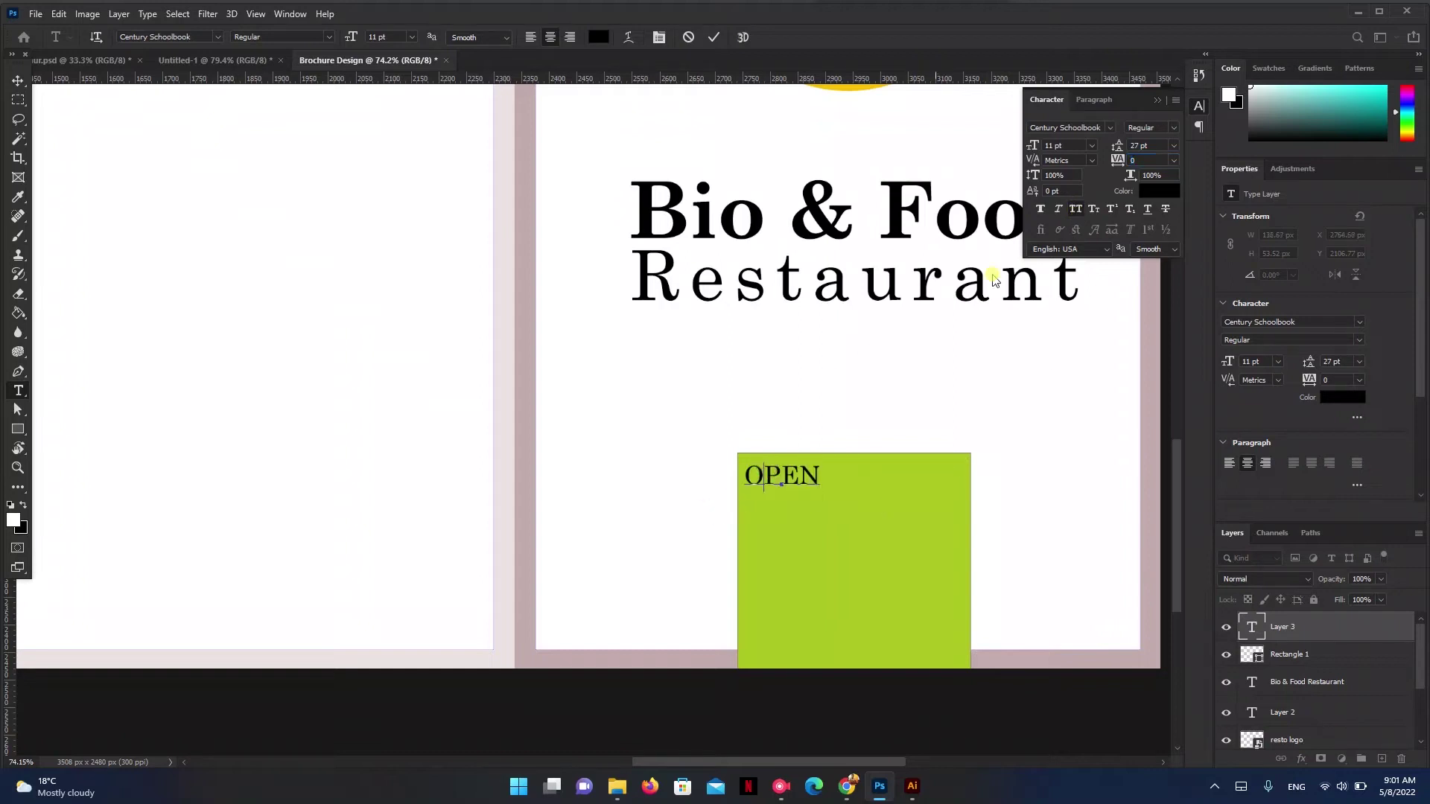
{"action": "left_click", "coordinate": [1157, 99]}
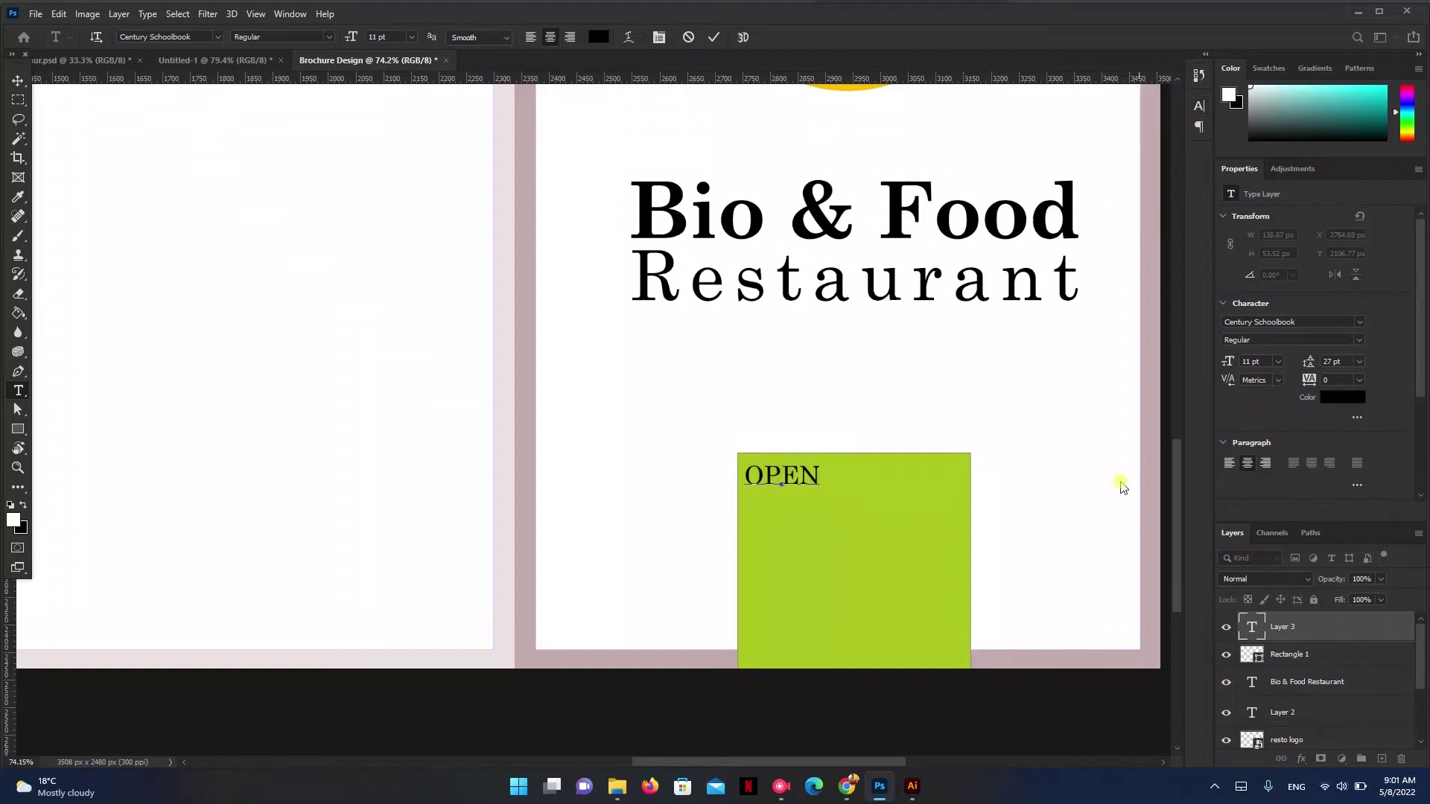
{"action": "left_click", "coordinate": [863, 519]}
{"action": "left_click", "coordinate": [820, 590]}
{"action": "left_click", "coordinate": [708, 38]}
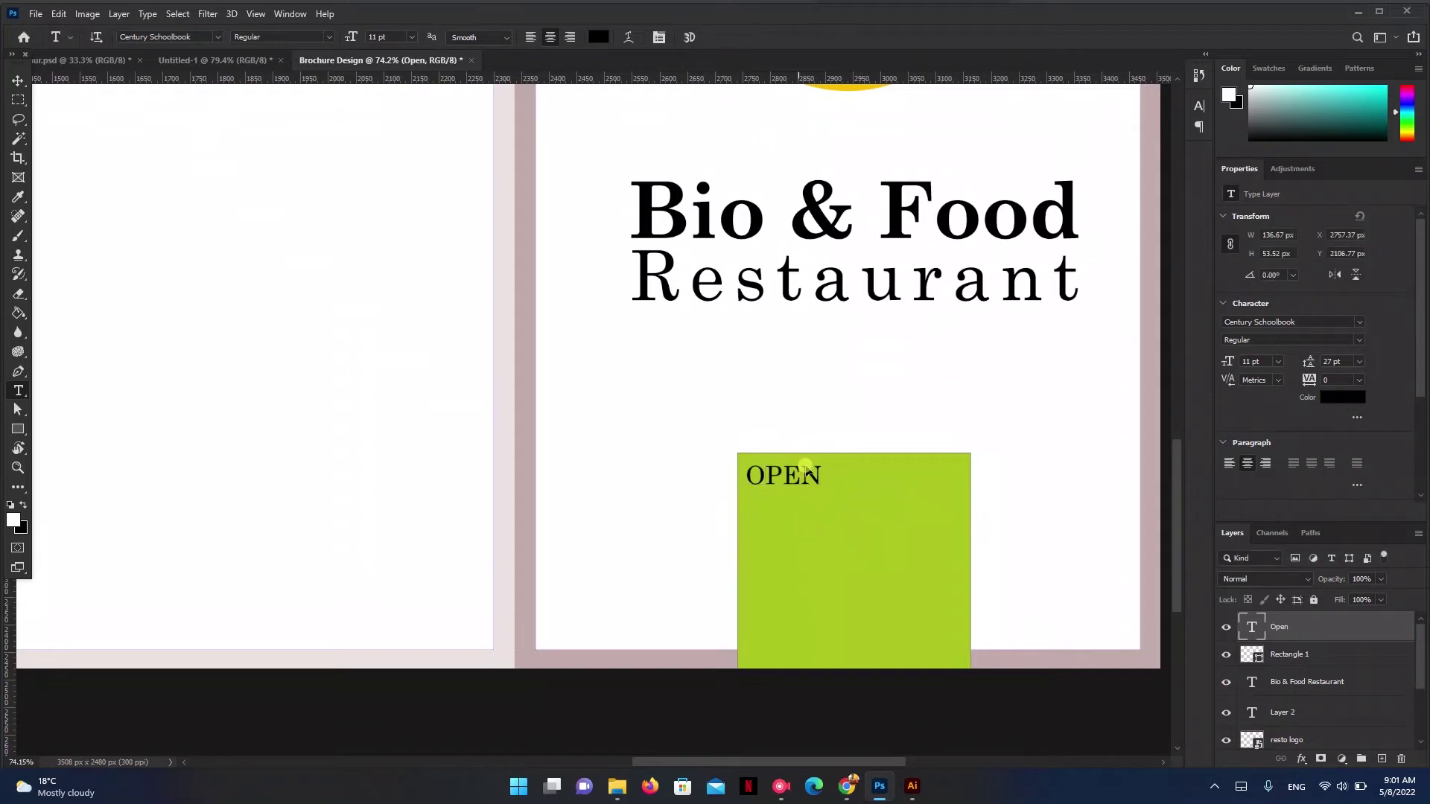
- Centre OPEN near the top of the green rectangle
{"action": "key", "text": "v"}
{"action": "left_click_drag", "start_coordinate": [810, 476], "coordinate": [874, 482]}
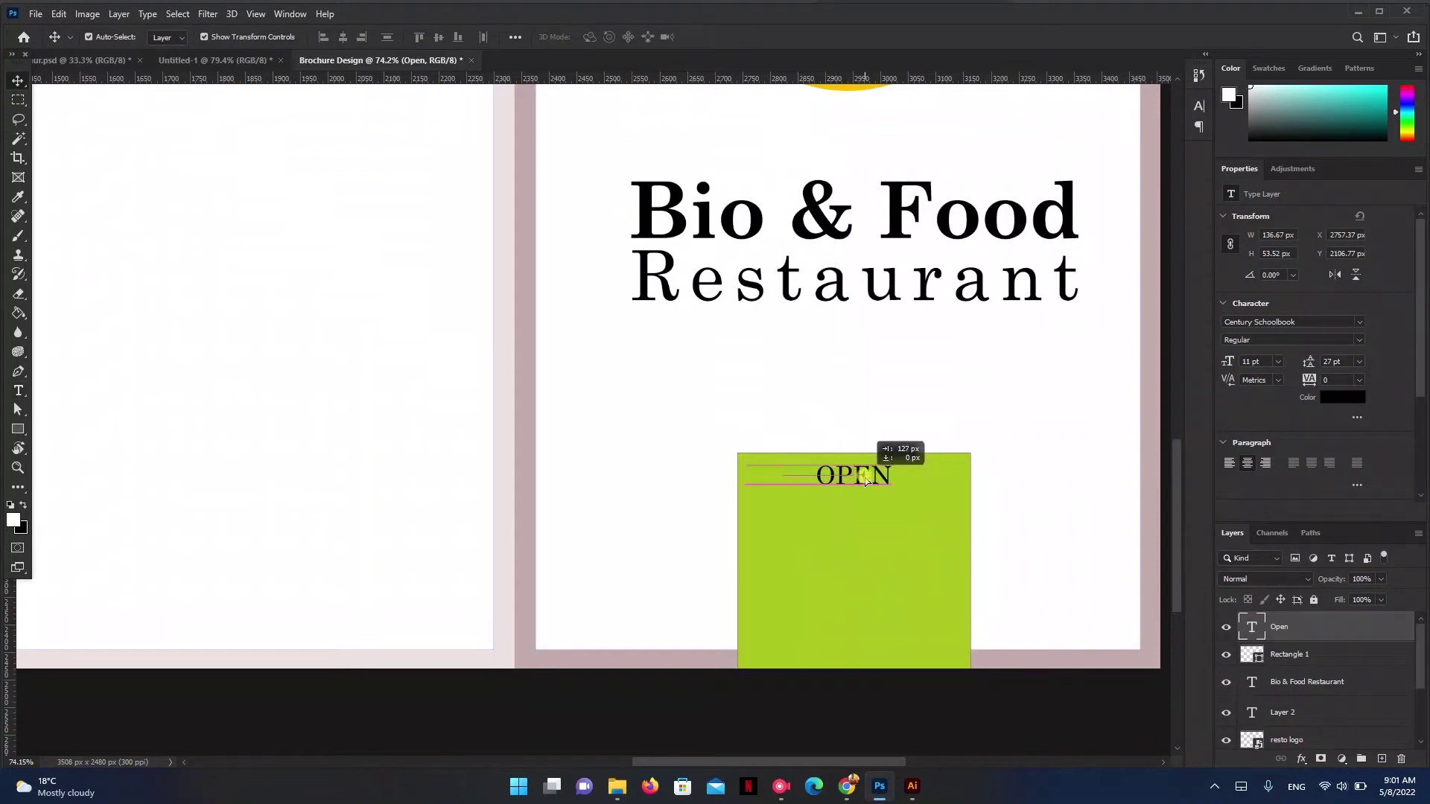
{"action": "left_click_drag", "start_coordinate": [873, 483], "coordinate": [868, 486]}
{"action": "left_click", "coordinate": [1101, 514]}
- Alt-drag the OPEN text to make a copy just below it
{"action": "scroll", "coordinate": [923, 529], "scroll_direction": "down", "scroll_amount": 2}
{"action": "scroll", "coordinate": [873, 503], "scroll_direction": "up", "scroll_amount": 1}
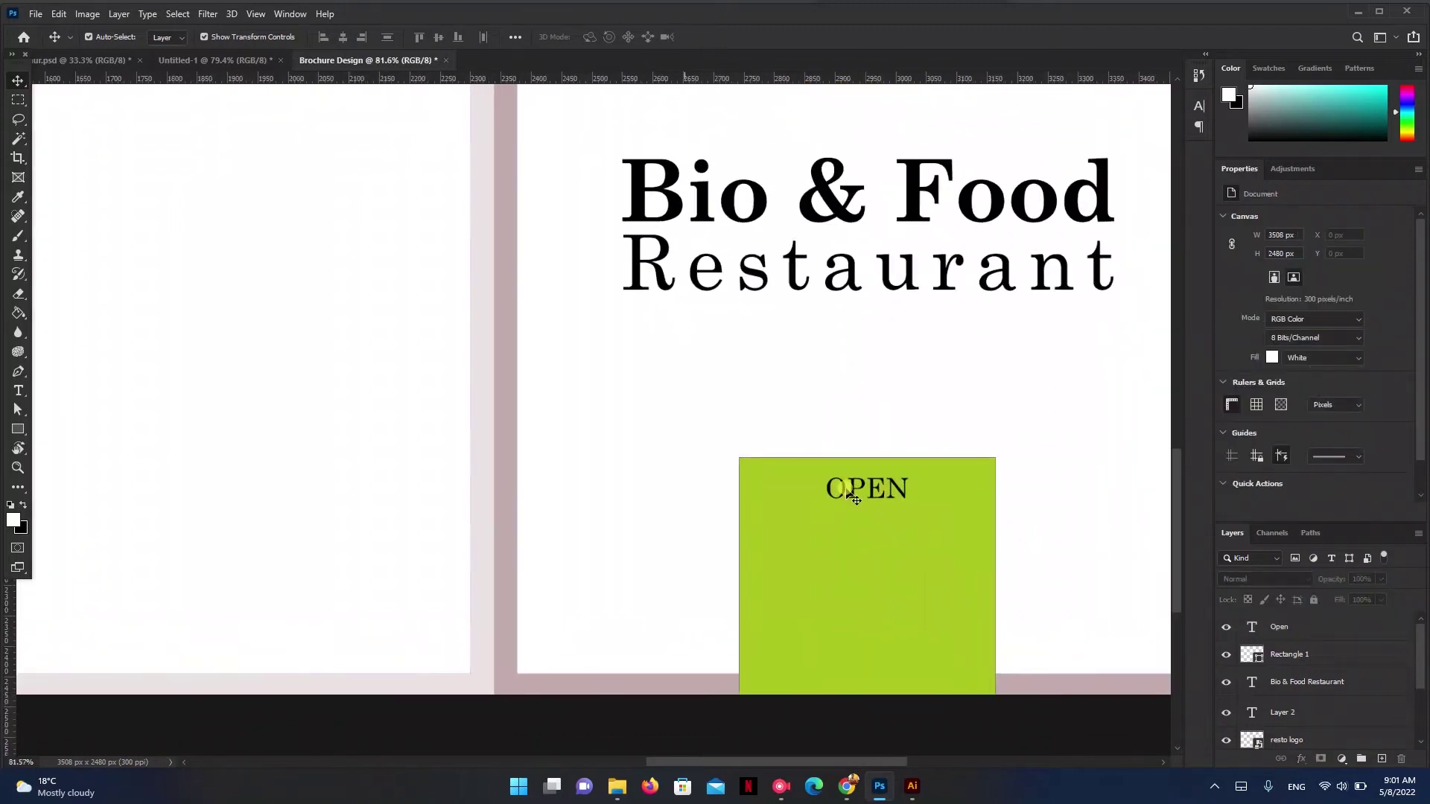
{"action": "scroll", "coordinate": [856, 496], "scroll_direction": "up", "scroll_amount": 1}
{"action": "left_click", "coordinate": [853, 493]}
{"action": "left_click_drag", "start_coordinate": [853, 495], "coordinate": [796, 547]}
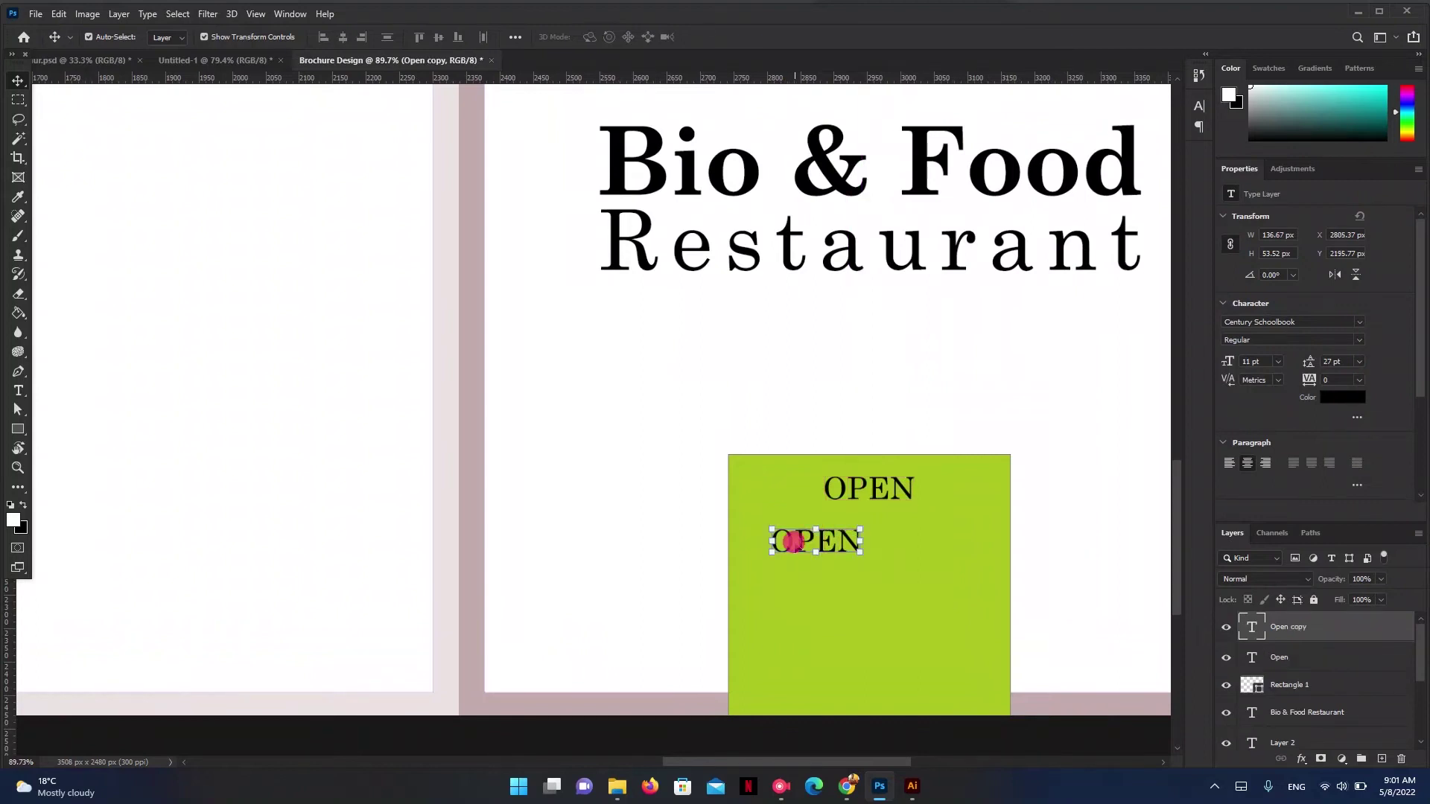
- Retype the copy as the hours line '2:00 AM -2:00 PM' and centre it under OPEN
{"action": "double_click", "coordinate": [795, 544]}
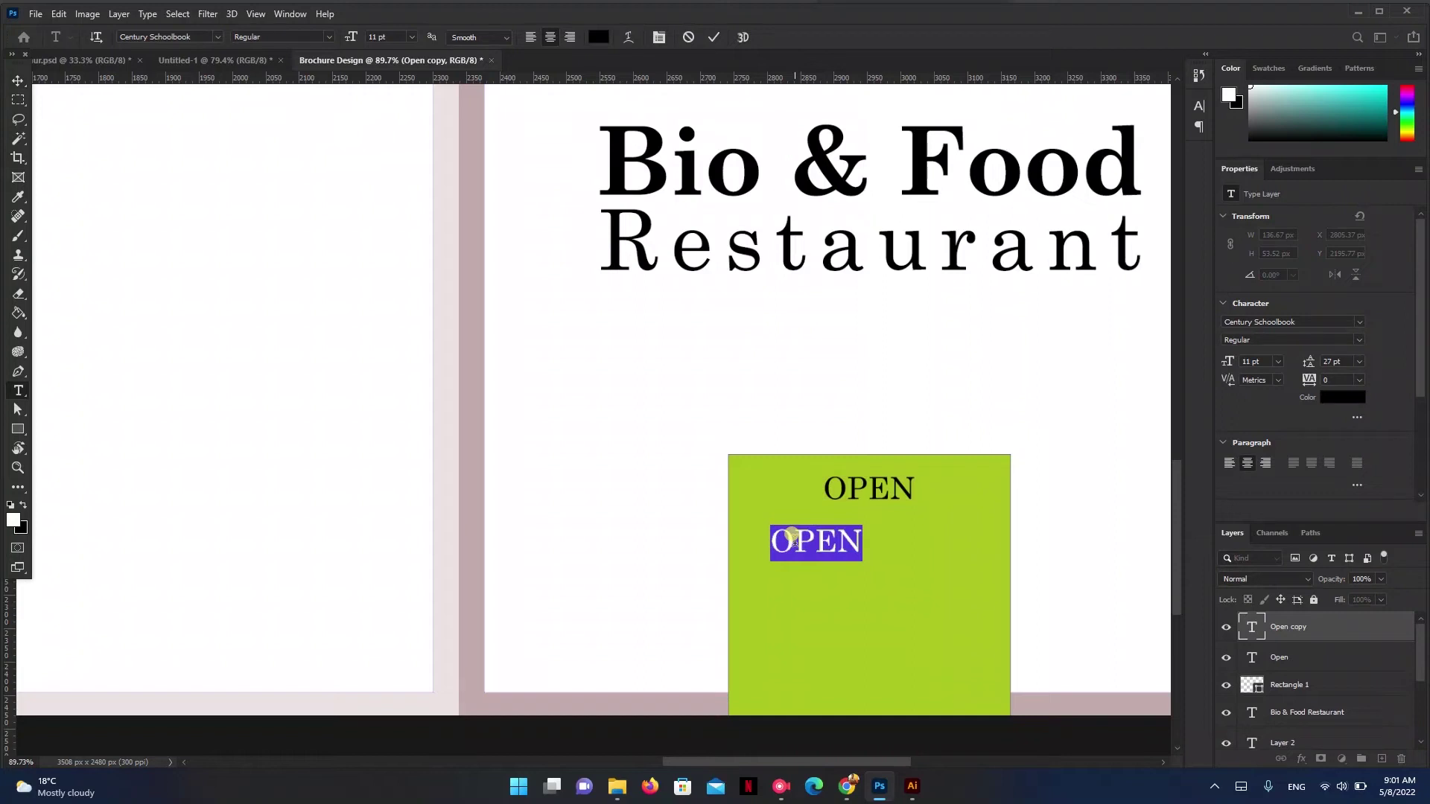
{"action": "type", "text": "2"}
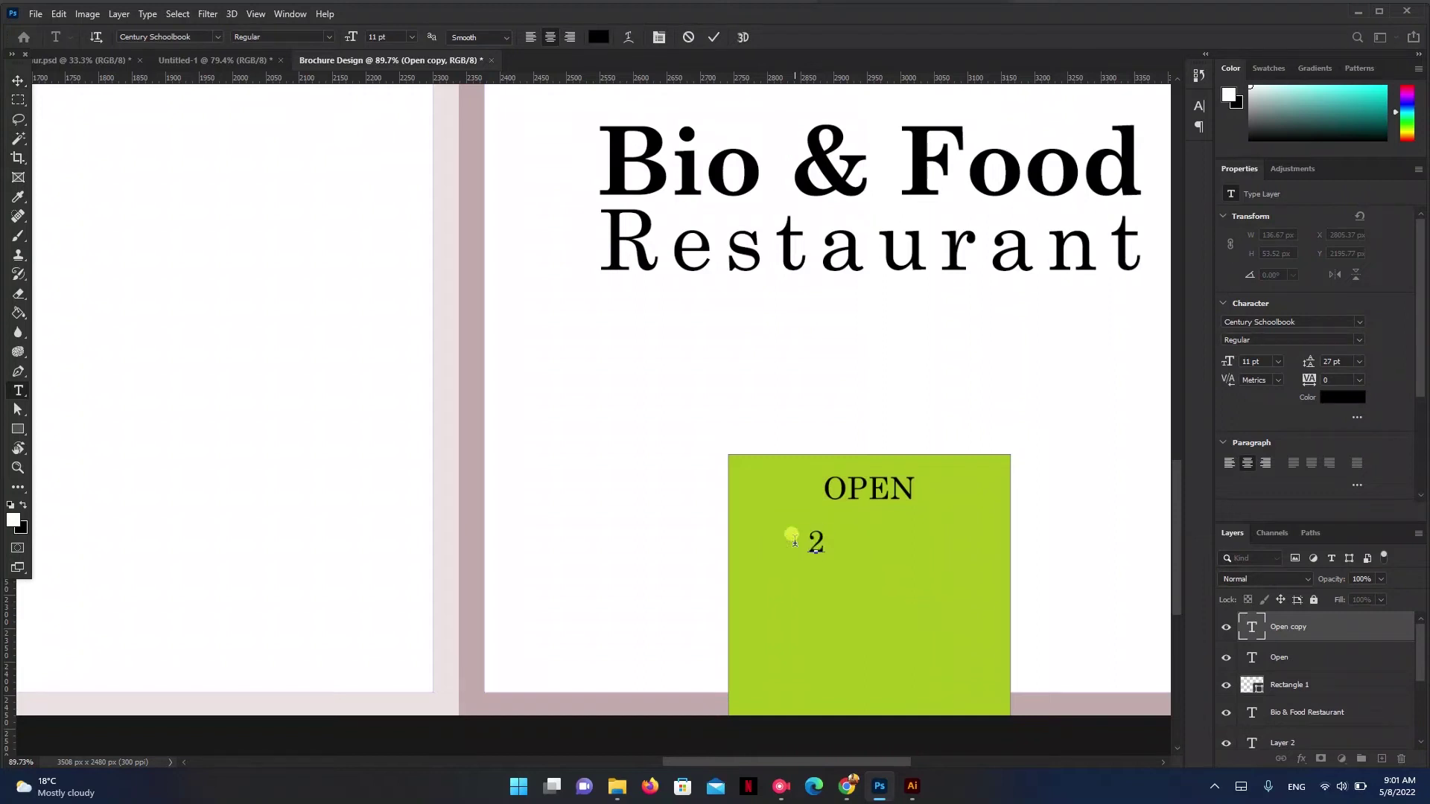
{"action": "type", "text": ":00"}
{"action": "type", "text": " A"}
{"action": "type", "text": "M -"}
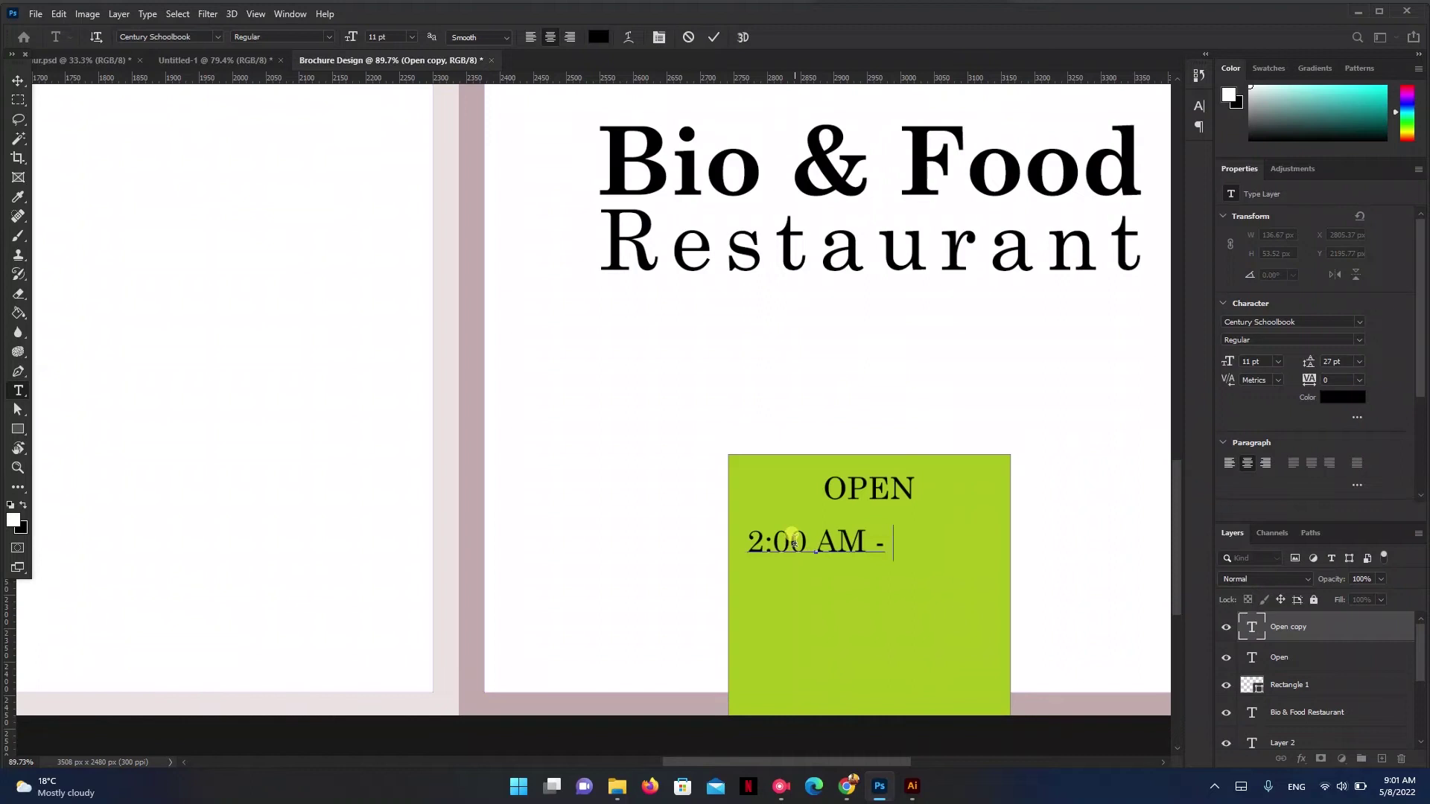
{"action": "type", "text": "2:00PM"}
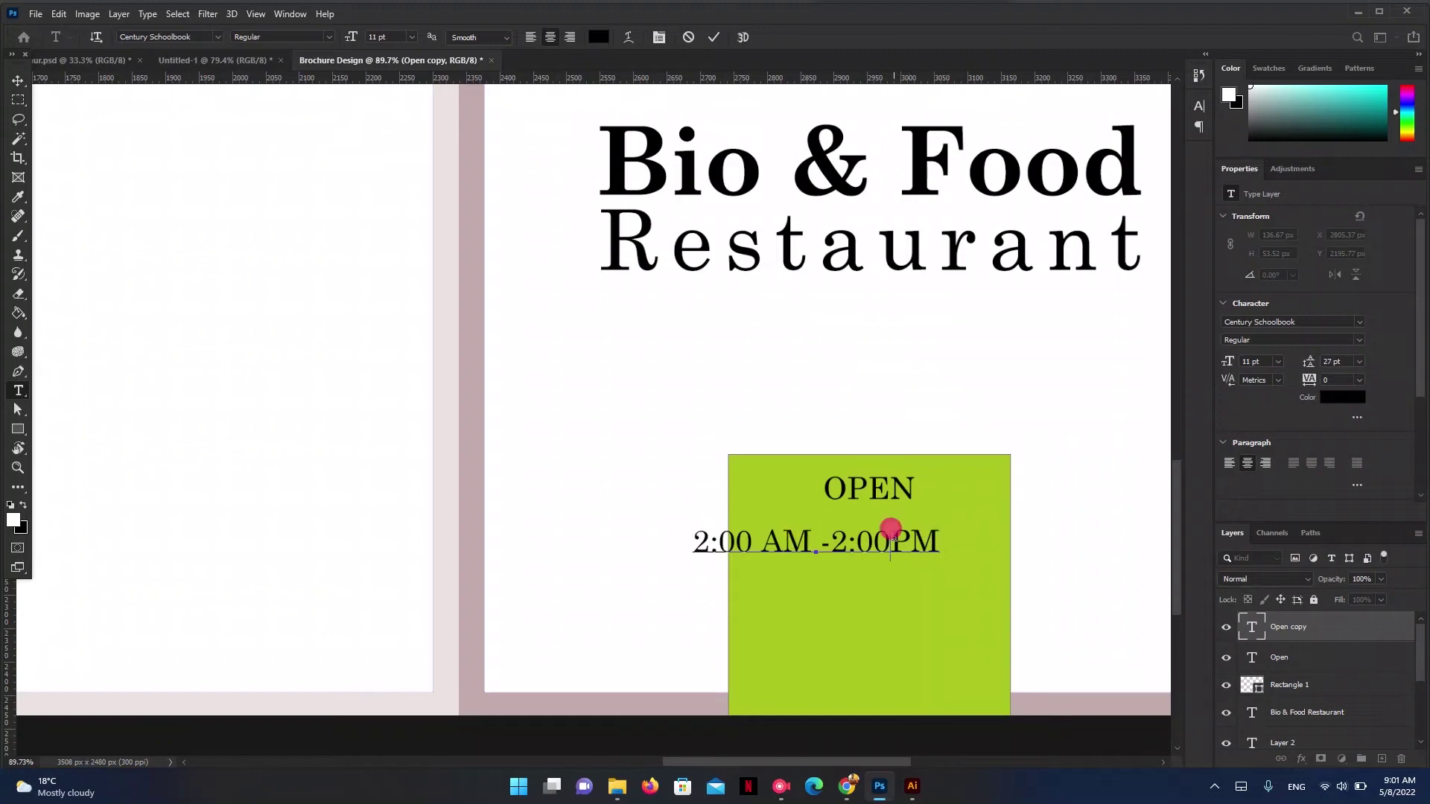
{"action": "left_click", "coordinate": [714, 37]}
{"action": "key", "text": "v"}
{"action": "mouse_move", "coordinate": [912, 548]}
{"action": "left_mouse_down"}
{"action": "mouse_move", "coordinate": [963, 548]}
{"action": "mouse_move", "coordinate": [952, 589]}
{"action": "left_mouse_up"}
- Duplicate the hours line below and move the green box group to the panel bottom
{"action": "left_click_drag", "start_coordinate": [879, 489], "coordinate": [895, 575]}
{"action": "mouse_move", "coordinate": [870, 521]}
{"action": "left_mouse_down"}
{"action": "mouse_move", "coordinate": [870, 573]}
{"action": "mouse_move", "coordinate": [895, 626]}
{"action": "left_mouse_up"}
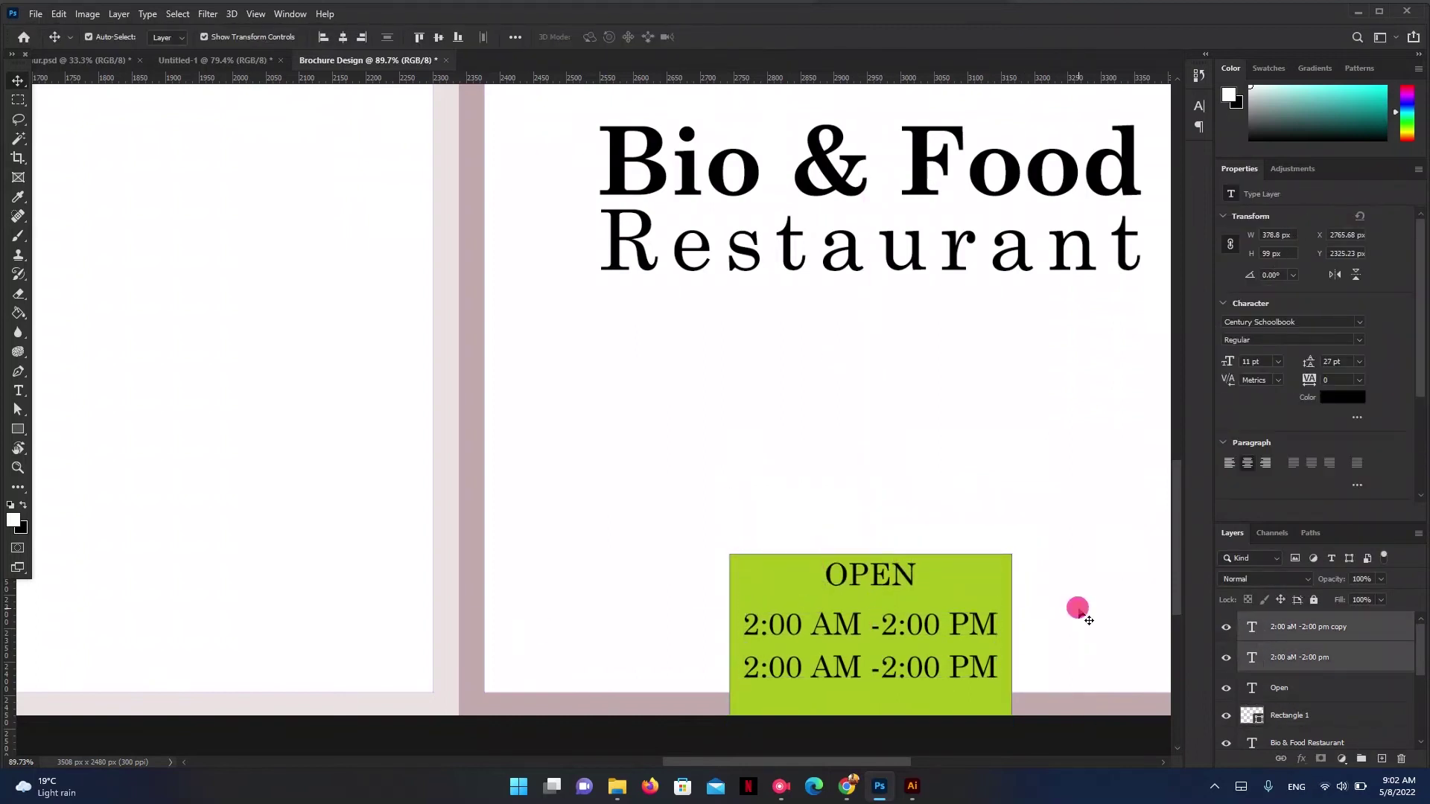
{"action": "left_click", "coordinate": [1077, 609]}
- Move the Bio & Food Restaurant title slightly down toward the green box
{"action": "scroll", "coordinate": [1078, 603], "scroll_direction": "down", "scroll_amount": 5}
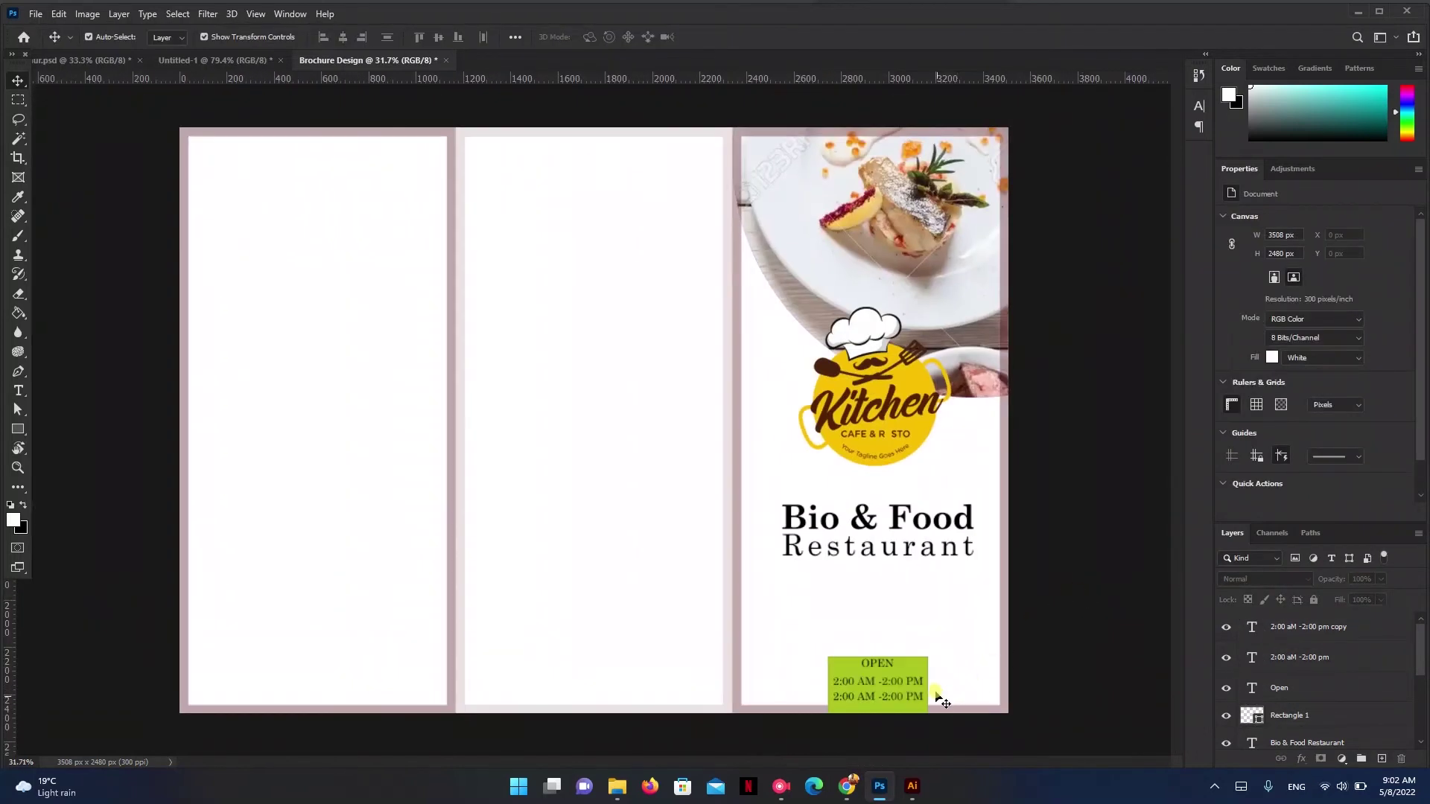
{"action": "scroll", "coordinate": [939, 715], "scroll_direction": "up", "scroll_amount": 1}
{"action": "scroll", "coordinate": [946, 722], "scroll_direction": "up", "scroll_amount": 1}
{"action": "scroll", "coordinate": [955, 730], "scroll_direction": "down", "scroll_amount": 2}
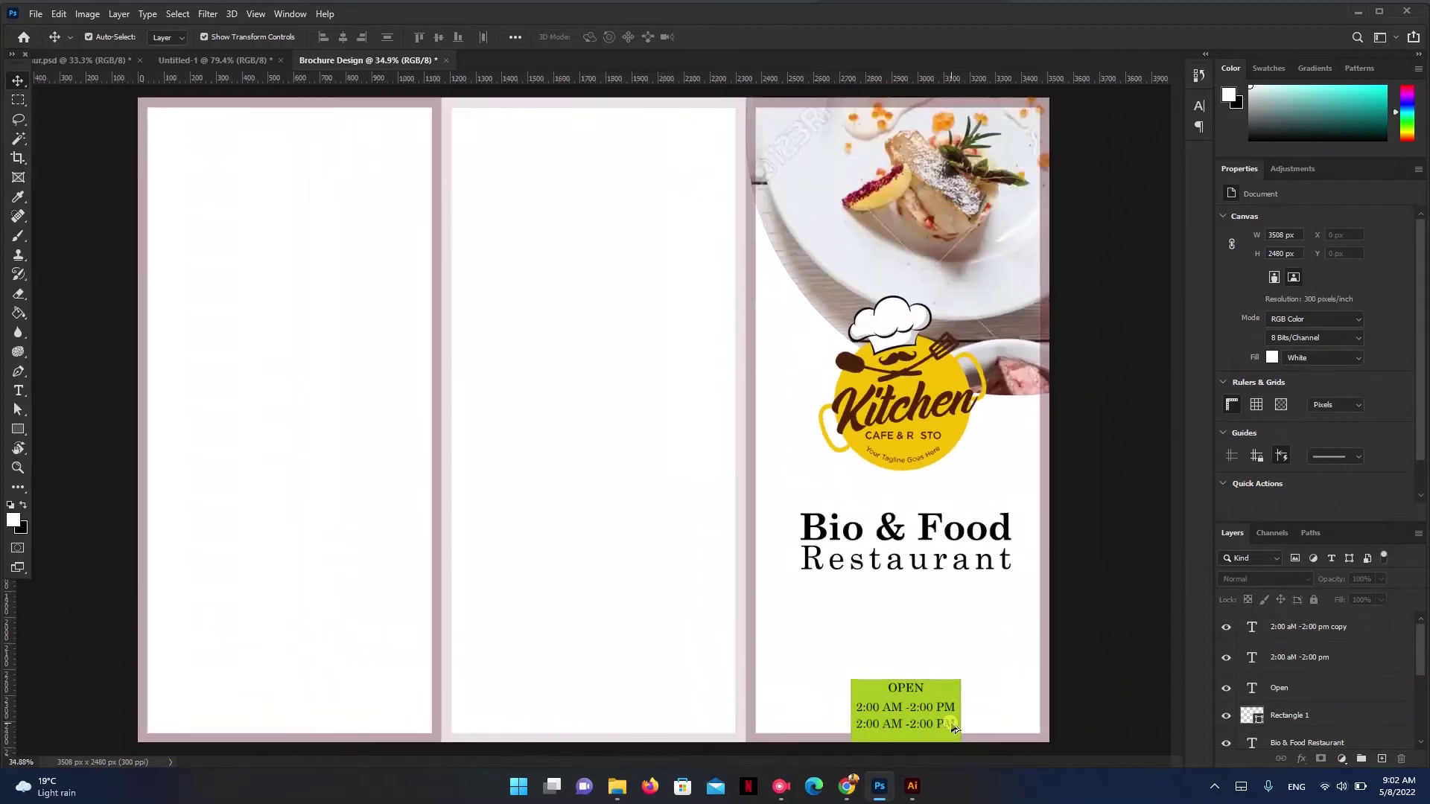
{"action": "scroll", "coordinate": [916, 700], "scroll_direction": "up", "scroll_amount": 1}
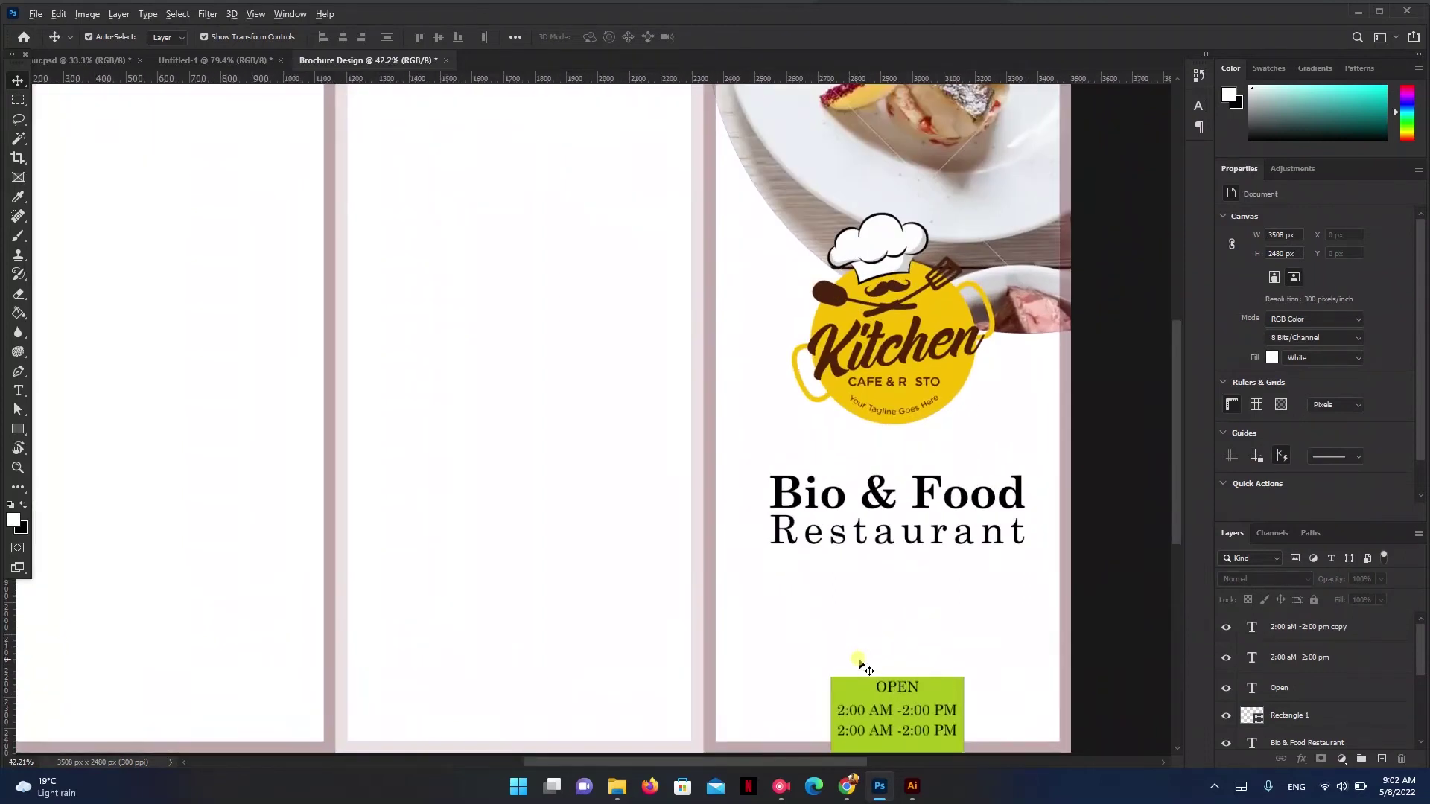
{"action": "scroll", "coordinate": [861, 655], "scroll_direction": "down", "scroll_amount": 1}
{"action": "left_click_drag", "start_coordinate": [893, 538], "coordinate": [898, 573]}
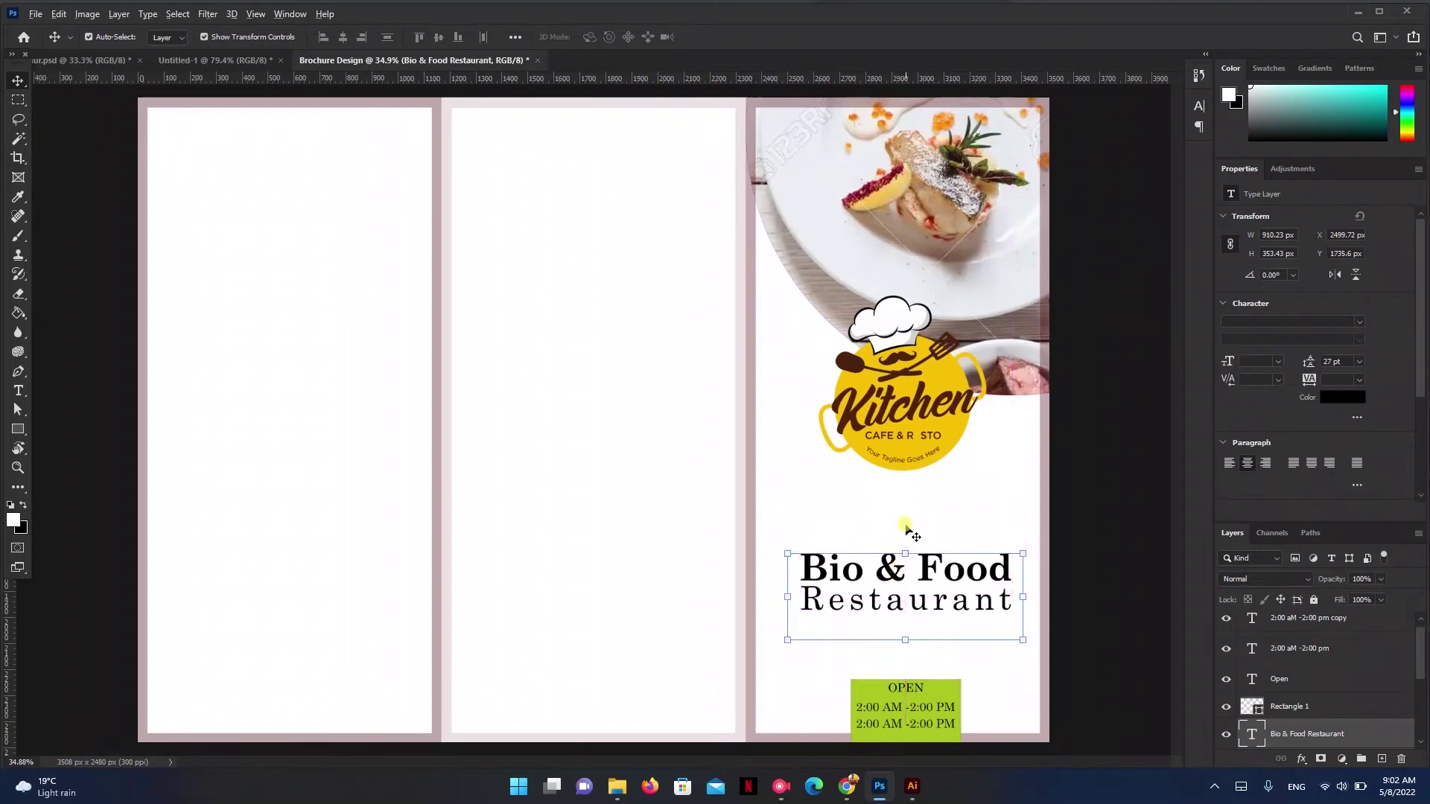
- Add the tagline in All Caps and place it just above the Bio & Food title
{"action": "scroll", "coordinate": [903, 527], "scroll_direction": "up", "scroll_amount": 1}
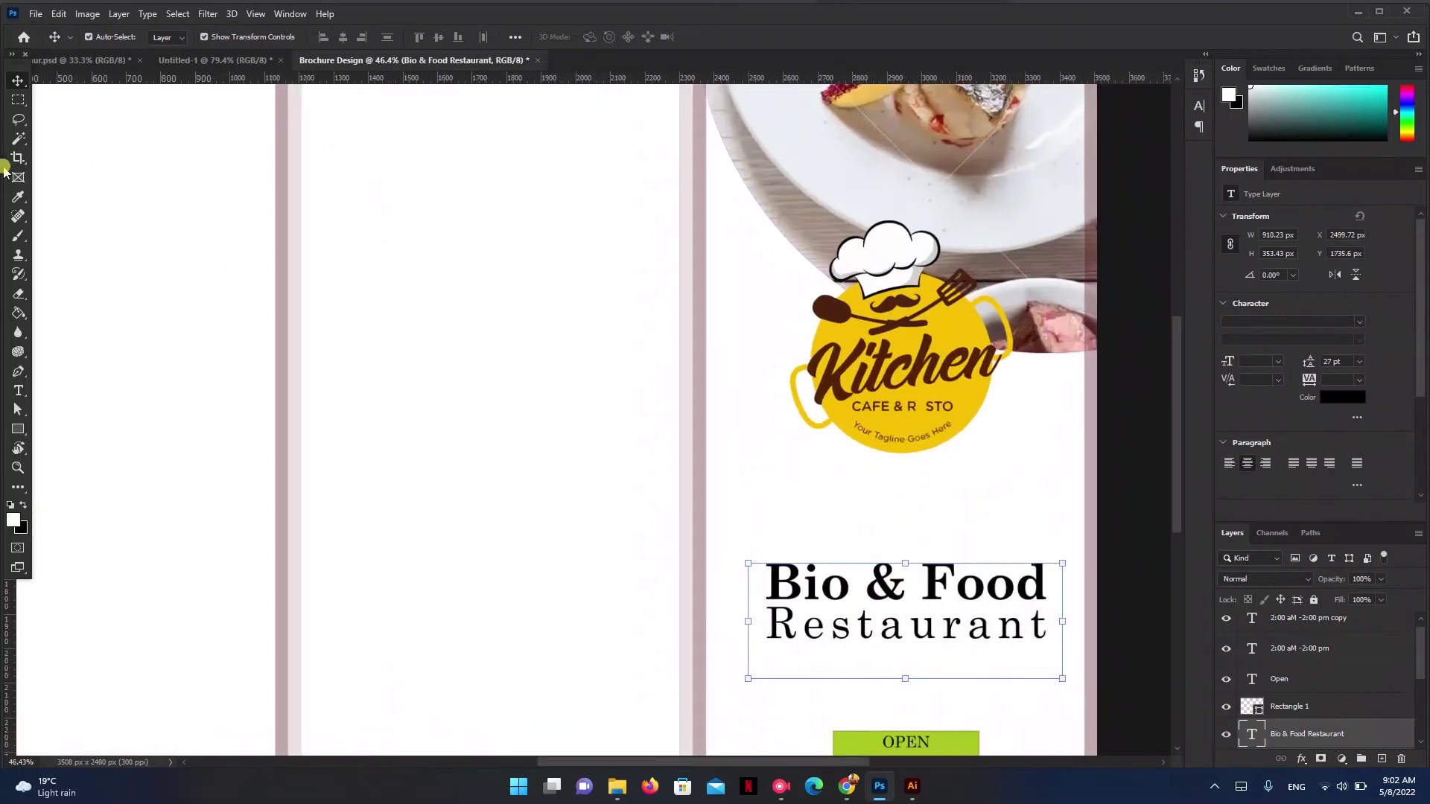
{"action": "left_click", "coordinate": [18, 392]}
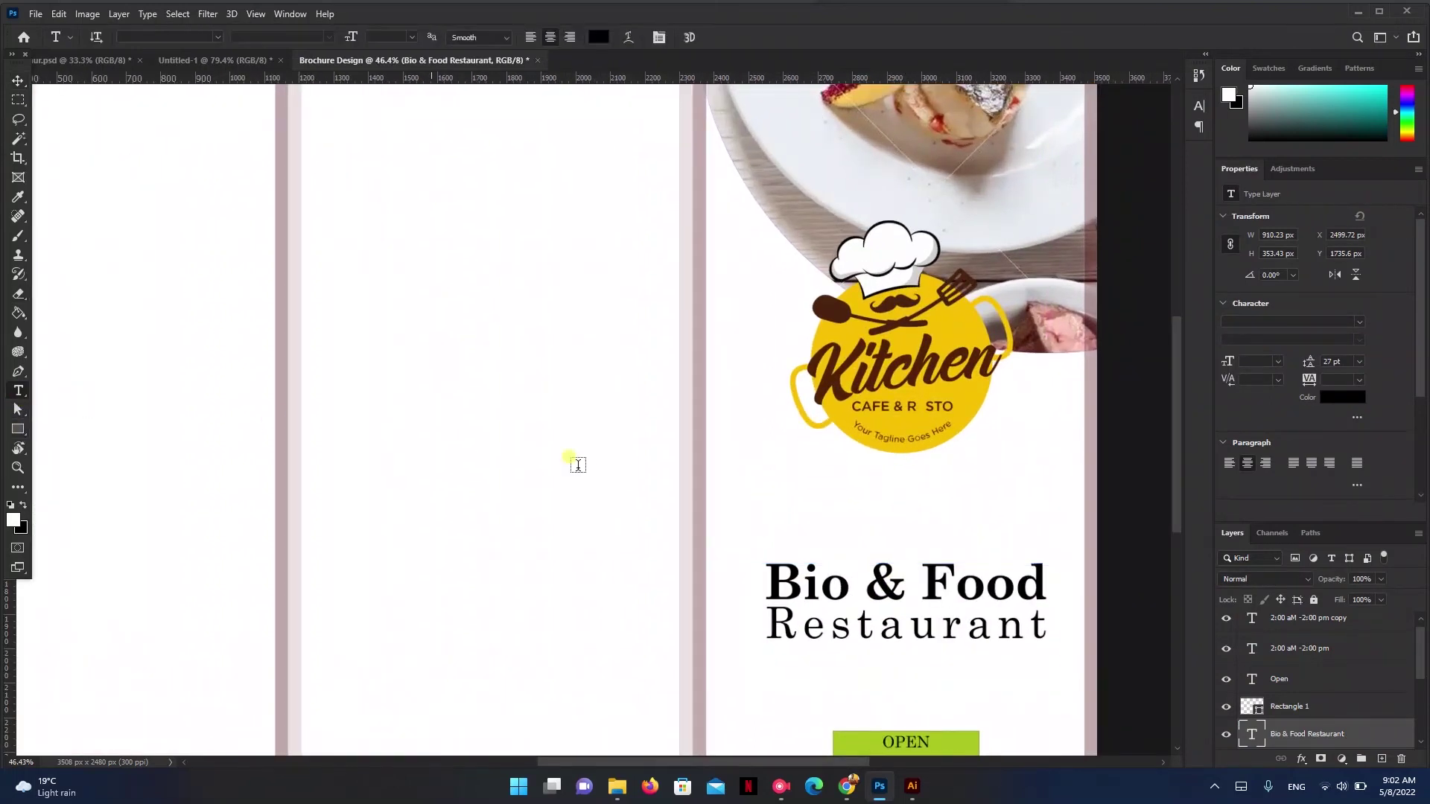
{"action": "left_click", "coordinate": [783, 513]}
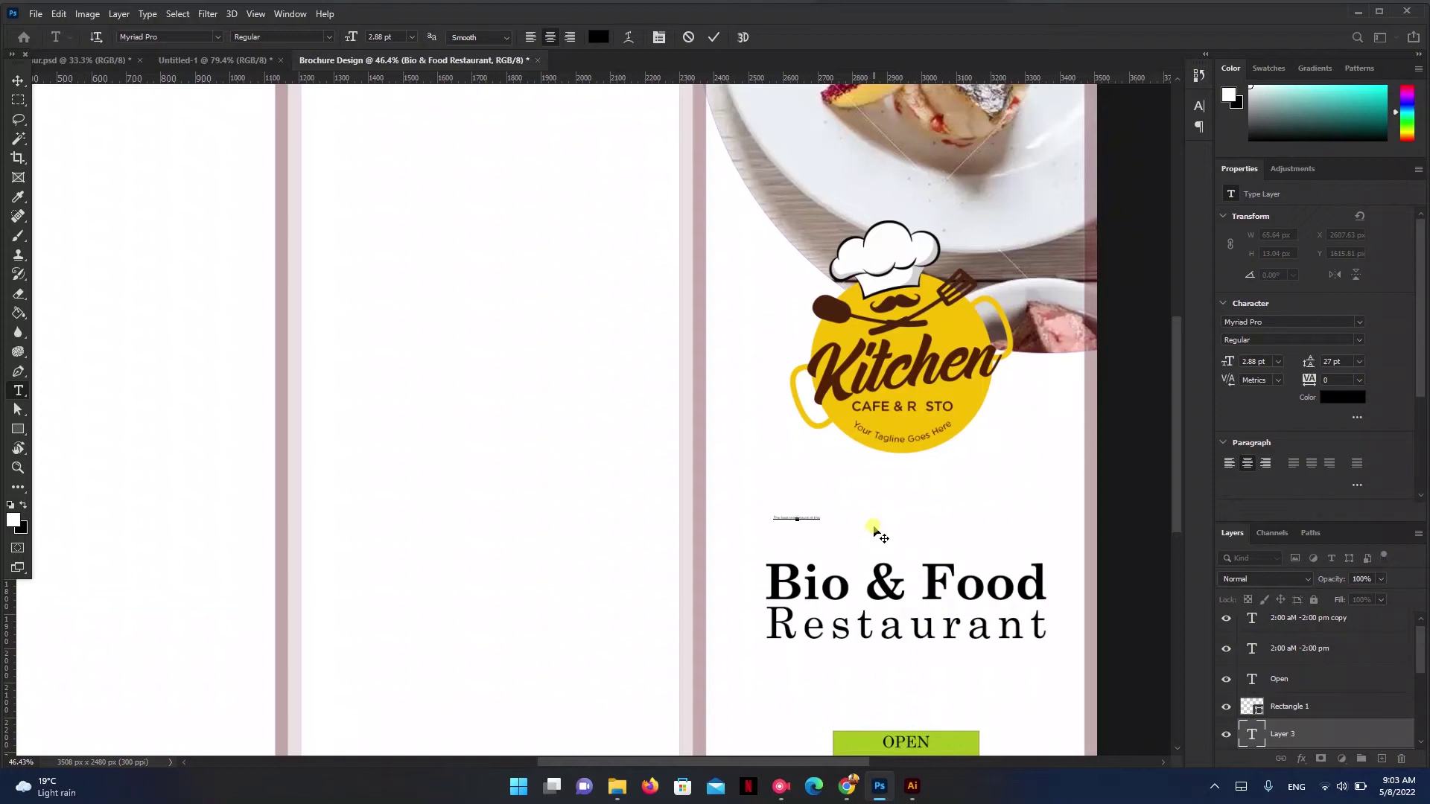
{"action": "key", "text": "ctrl+a"}
{"action": "left_click_drag", "start_coordinate": [348, 37], "coordinate": [366, 37]}
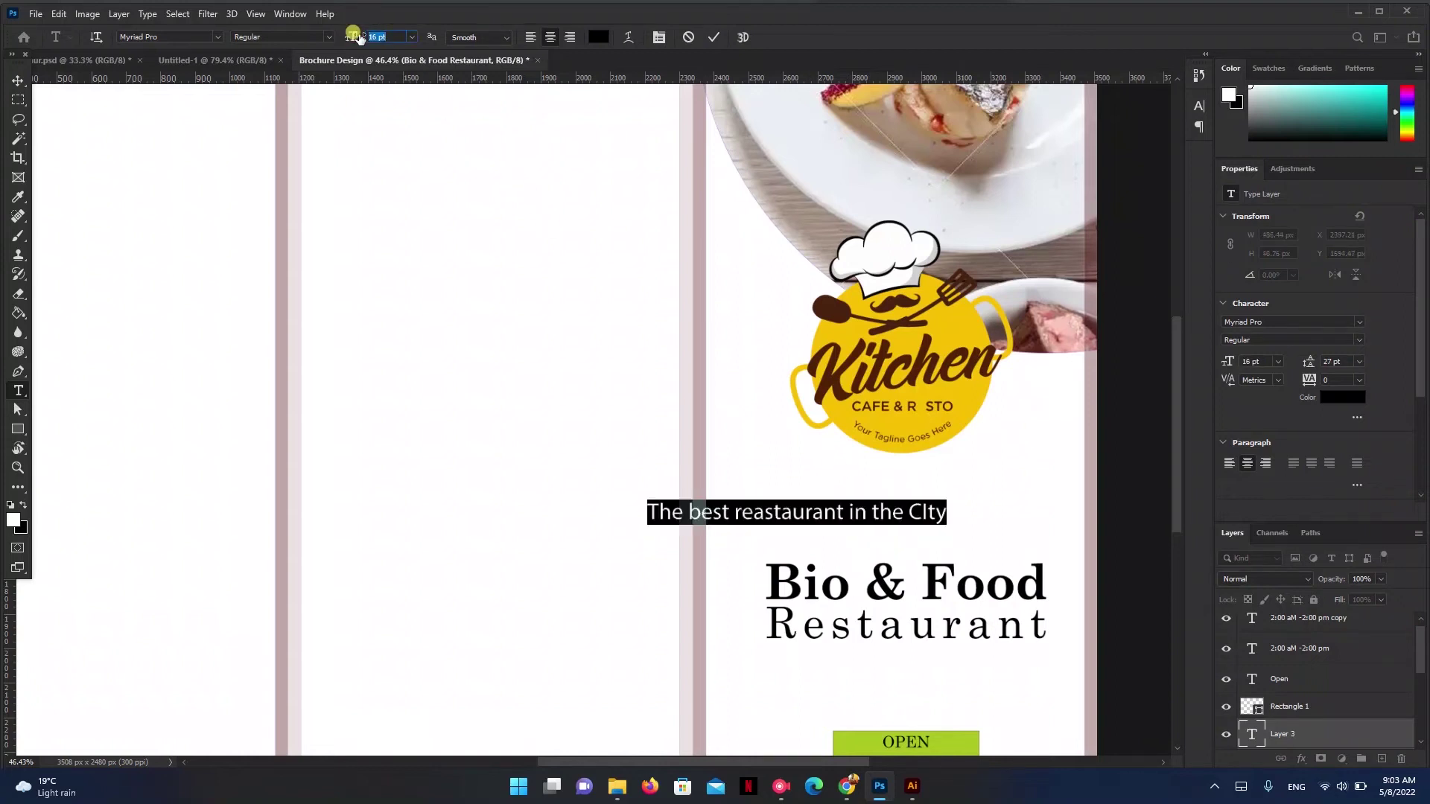
{"action": "left_click", "coordinate": [1201, 106]}
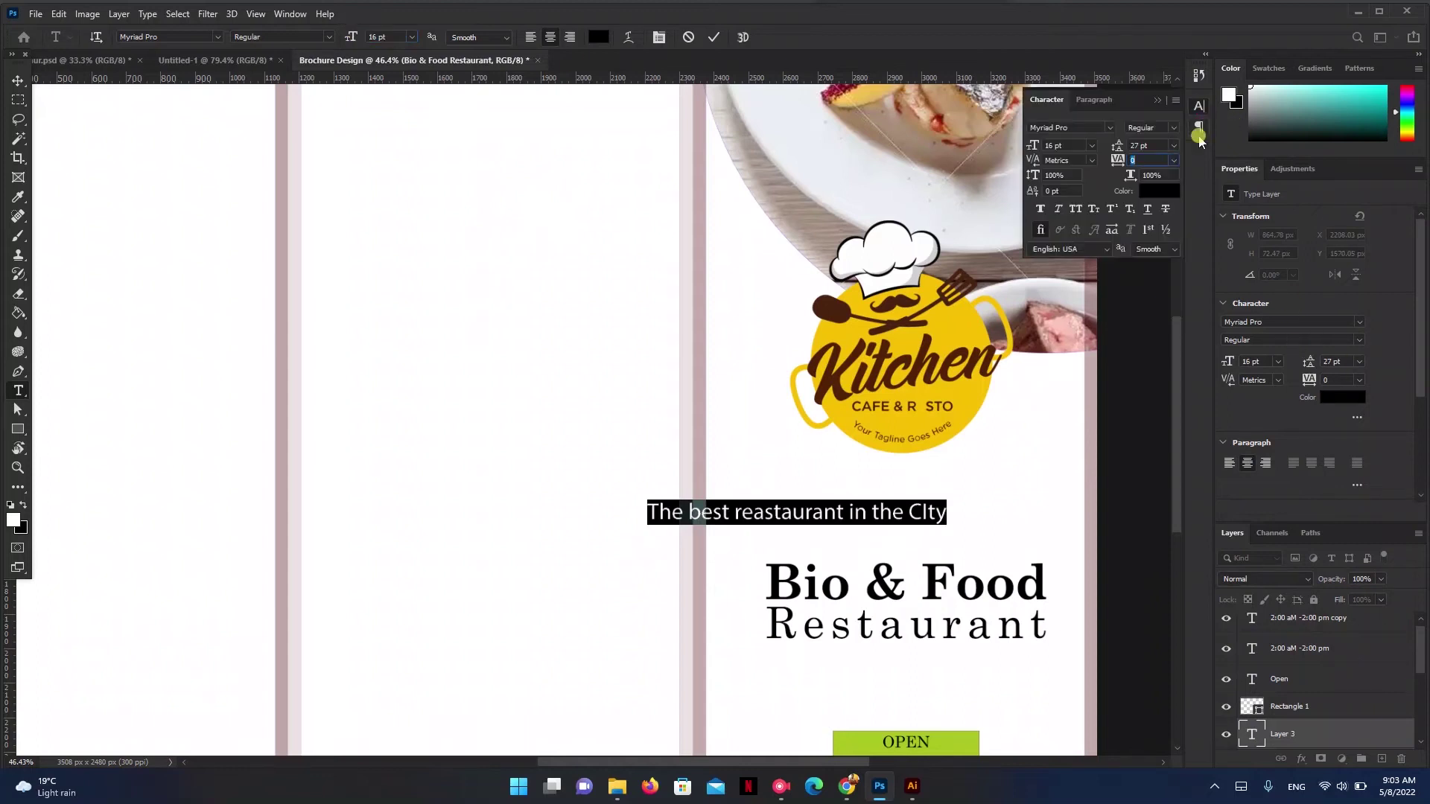
{"action": "left_click", "coordinate": [1076, 209]}
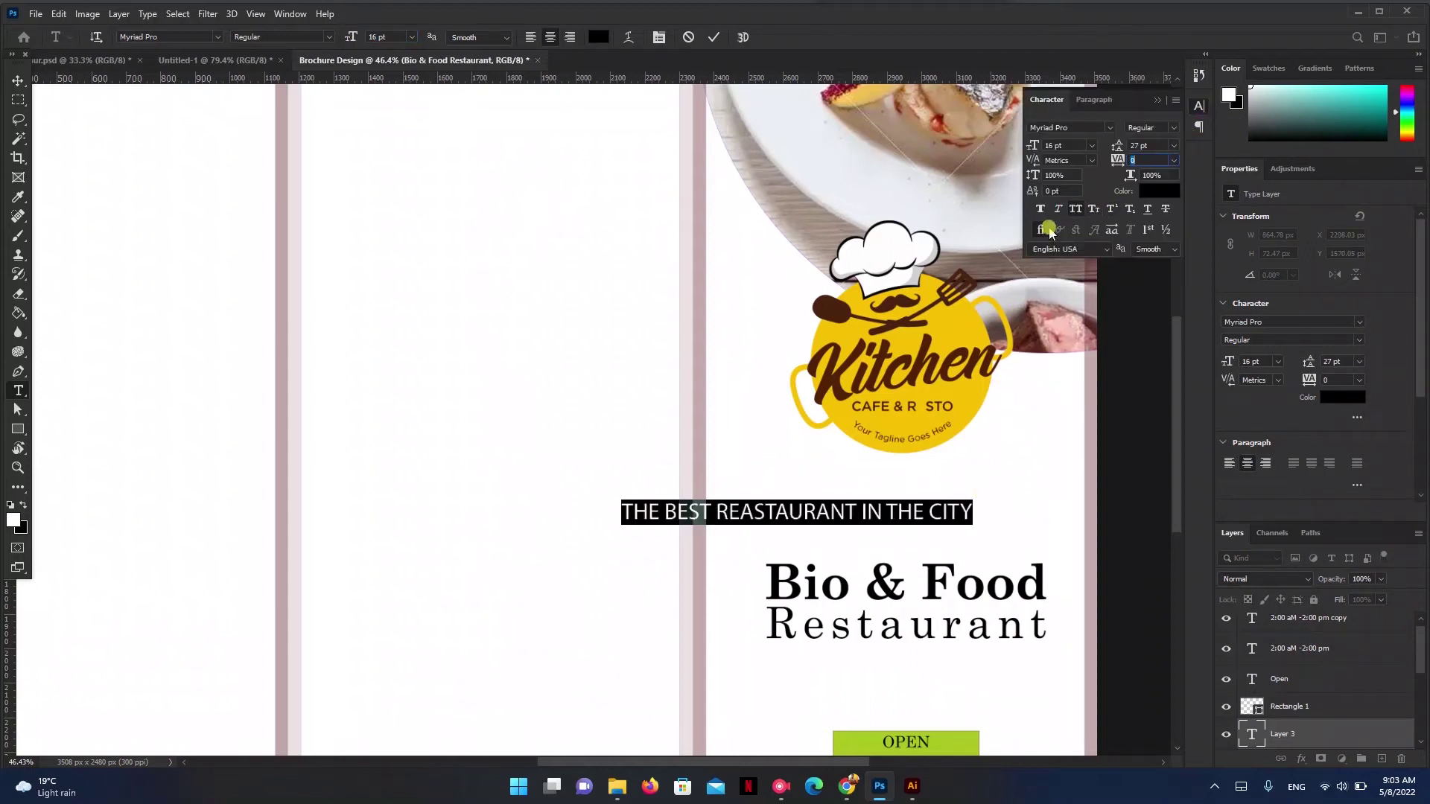
{"action": "left_click", "coordinate": [1158, 100]}
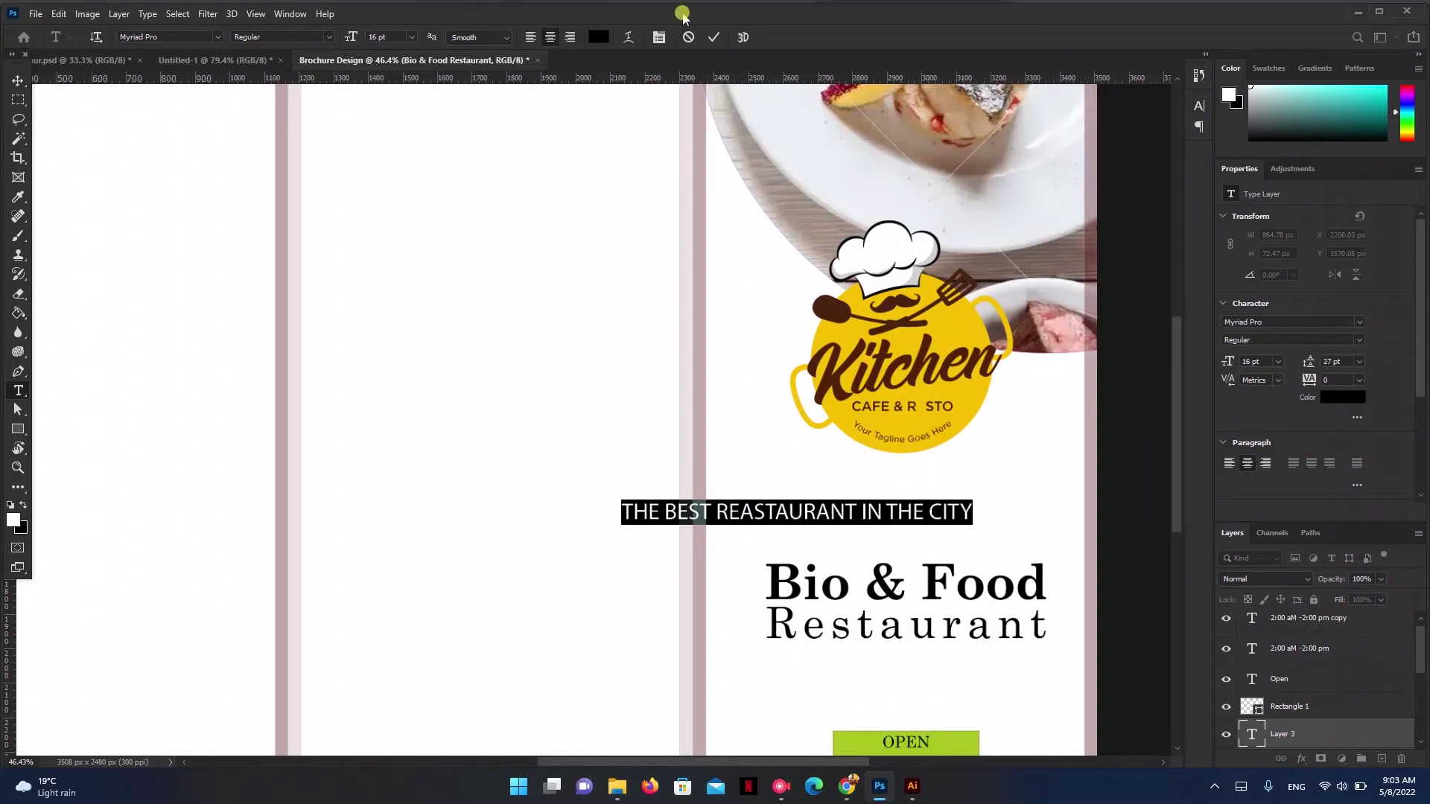
{"action": "left_click", "coordinate": [714, 37]}
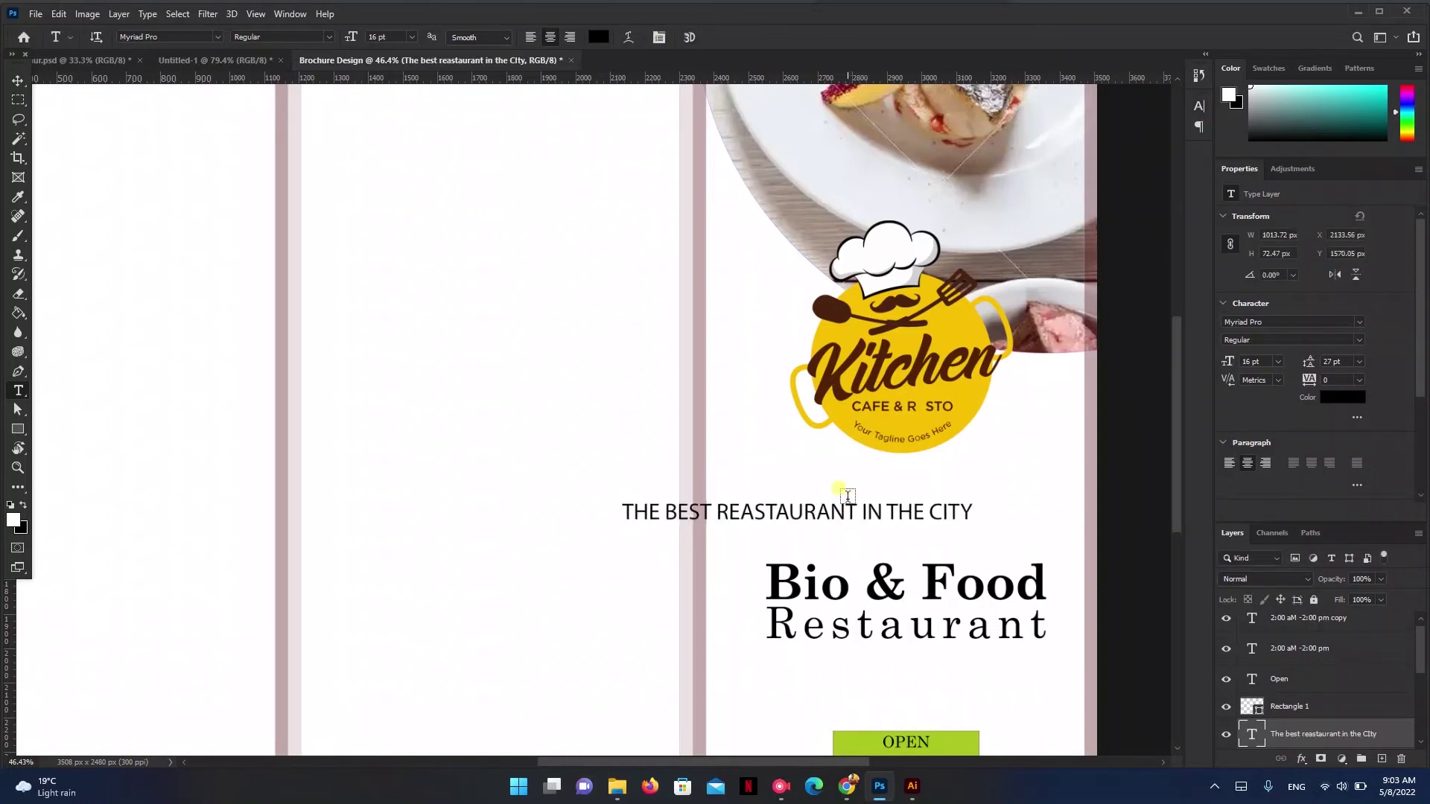
{"action": "key", "text": "v"}
{"action": "left_click_drag", "start_coordinate": [844, 510], "coordinate": [949, 530]}
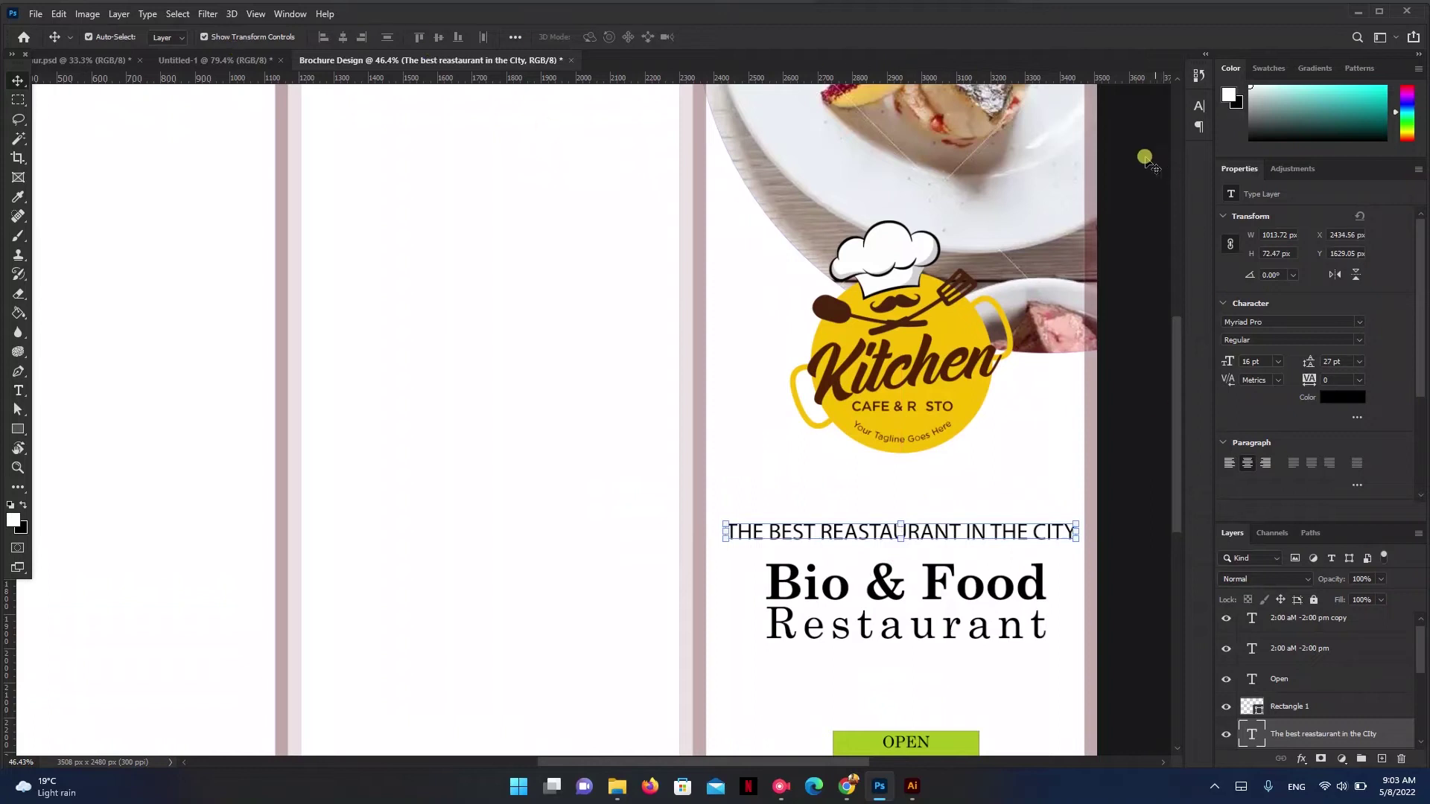
- Set the tagline to 7 pt with wide 280 tracking
{"action": "left_click", "coordinate": [884, 535]}
{"action": "double_click", "coordinate": [884, 535]}
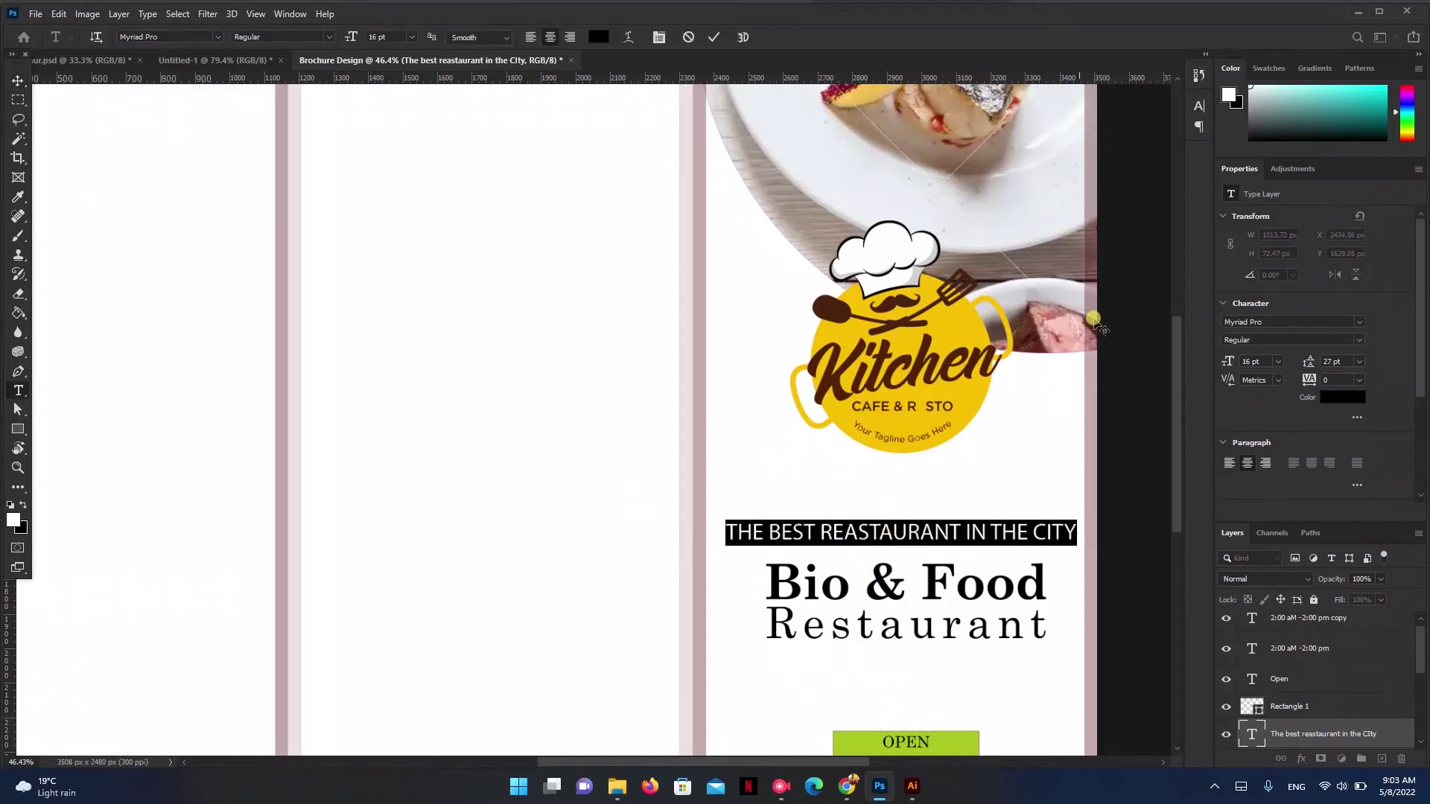
{"action": "left_click", "coordinate": [1202, 105]}
{"action": "left_click_drag", "start_coordinate": [1037, 145], "coordinate": [1026, 143]}
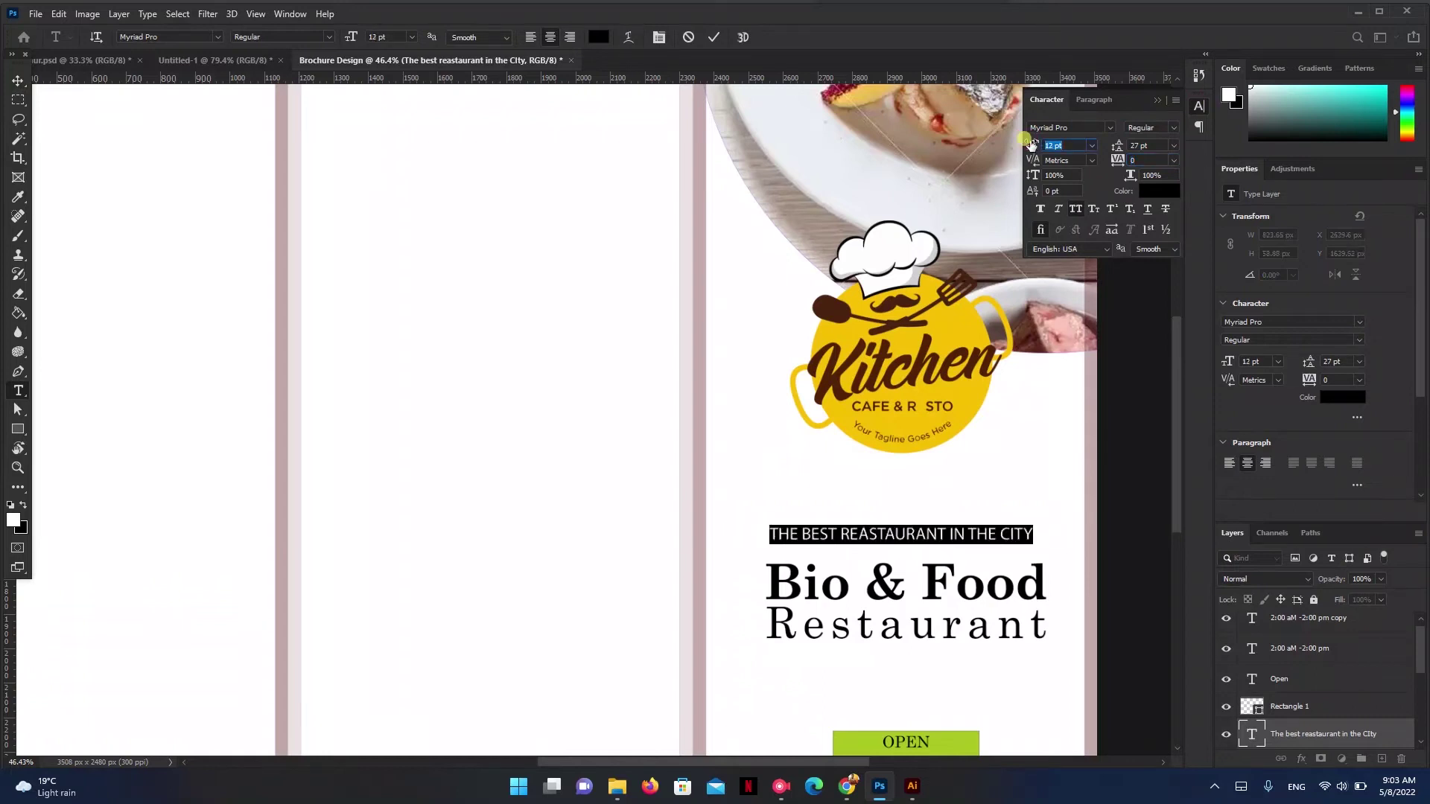
{"action": "type", "text": "8"}
{"action": "left_click", "coordinate": [1115, 154]}
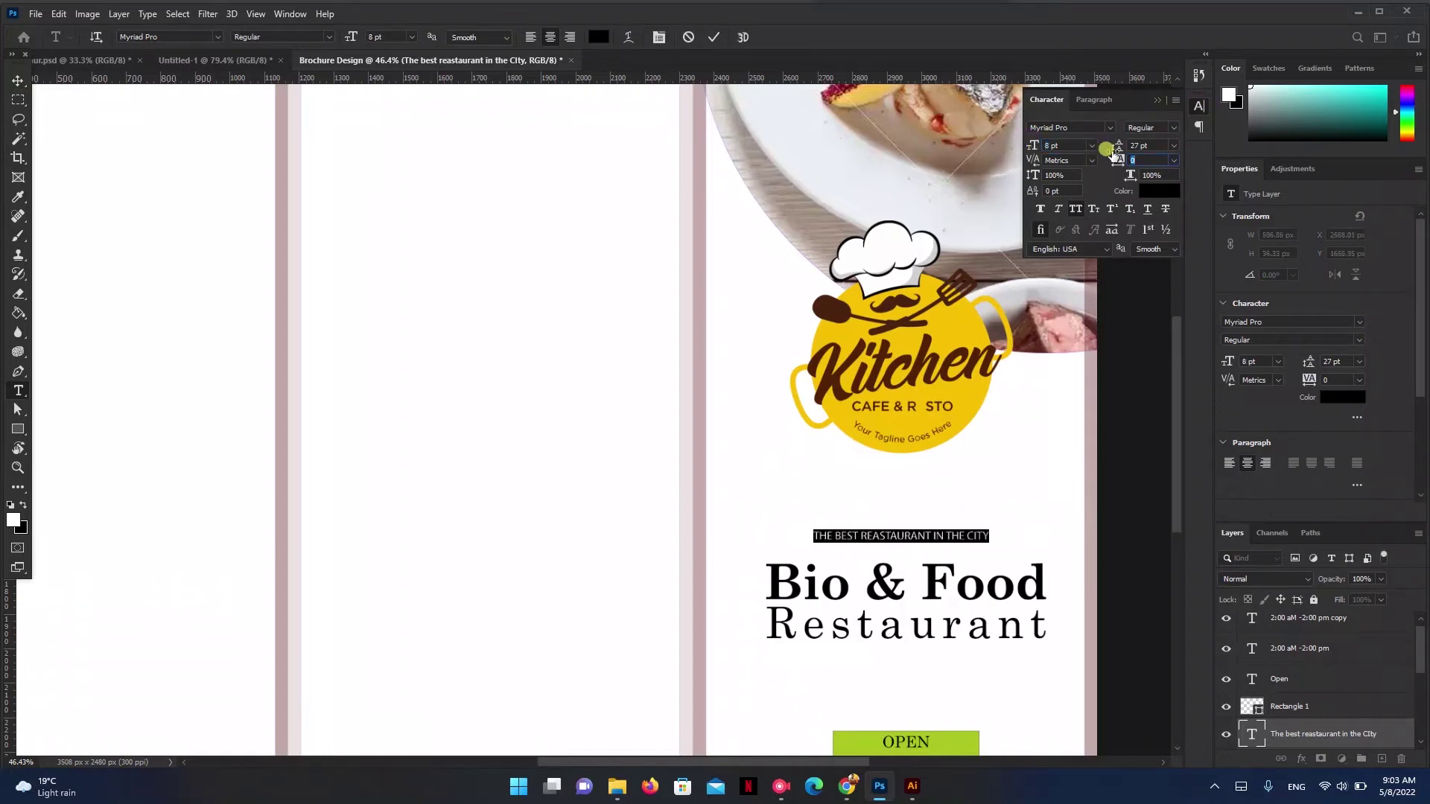
{"action": "left_click_drag", "start_coordinate": [1115, 156], "coordinate": [1126, 158]}
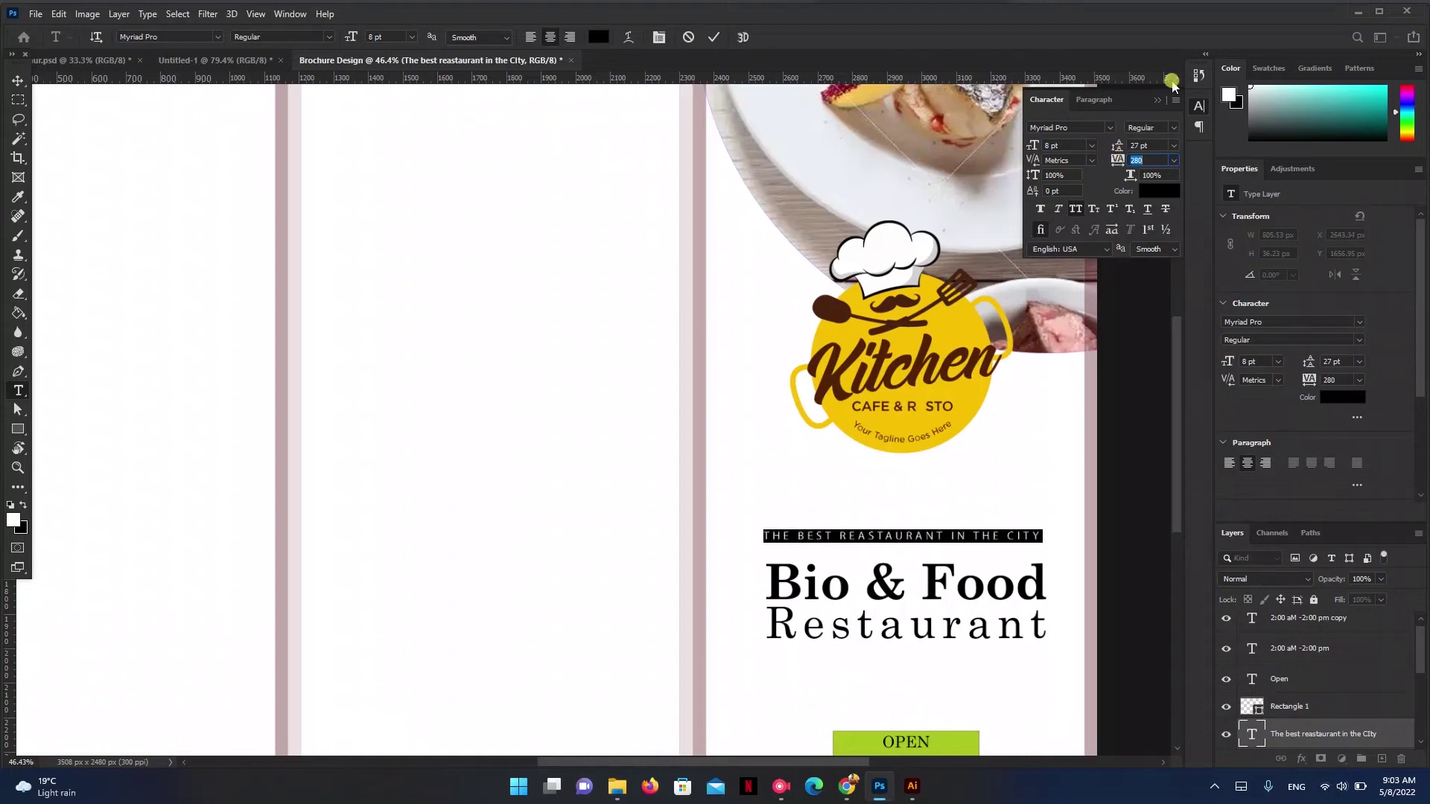
{"action": "left_click_drag", "start_coordinate": [1032, 145], "coordinate": [1024, 145]}
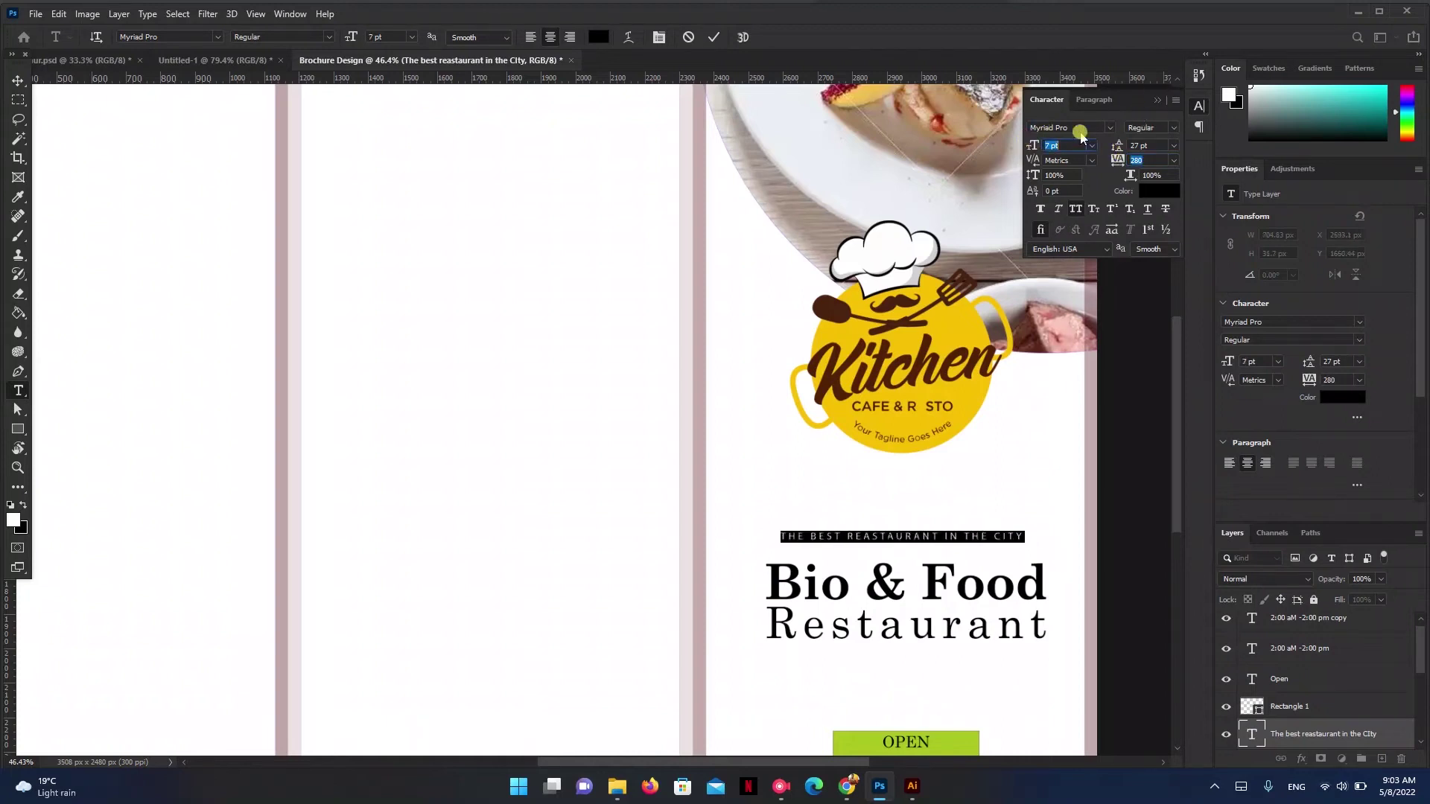
{"action": "left_click", "coordinate": [1153, 100]}
{"action": "left_click", "coordinate": [714, 37]}
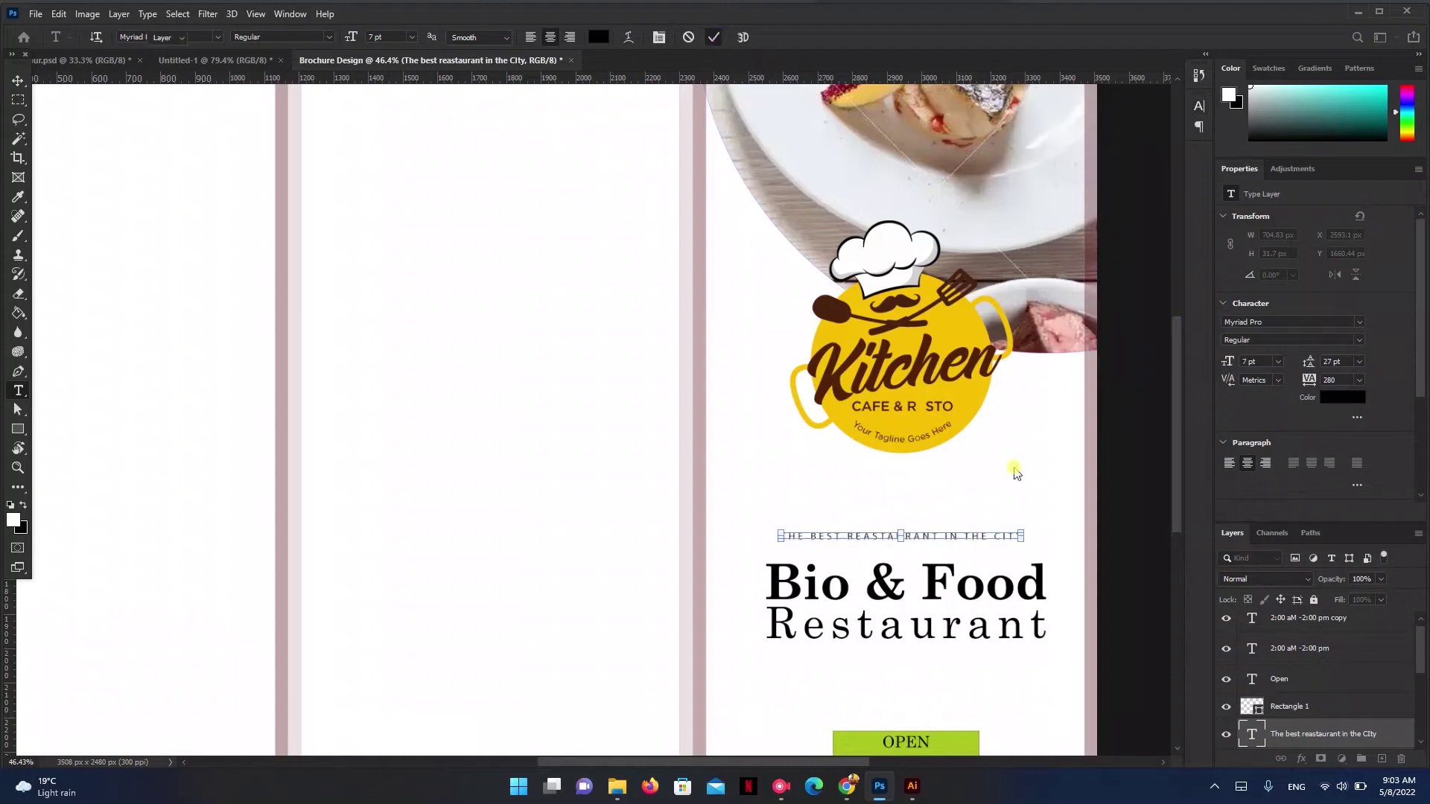
{"action": "key", "text": "v"}
{"action": "left_click", "coordinate": [1108, 576]}
- Zoom out and check the Untitled-1 reference mockup
{"action": "scroll", "coordinate": [926, 539], "scroll_direction": "down", "scroll_amount": 3}
{"action": "scroll", "coordinate": [885, 533], "scroll_direction": "down", "scroll_amount": 3}
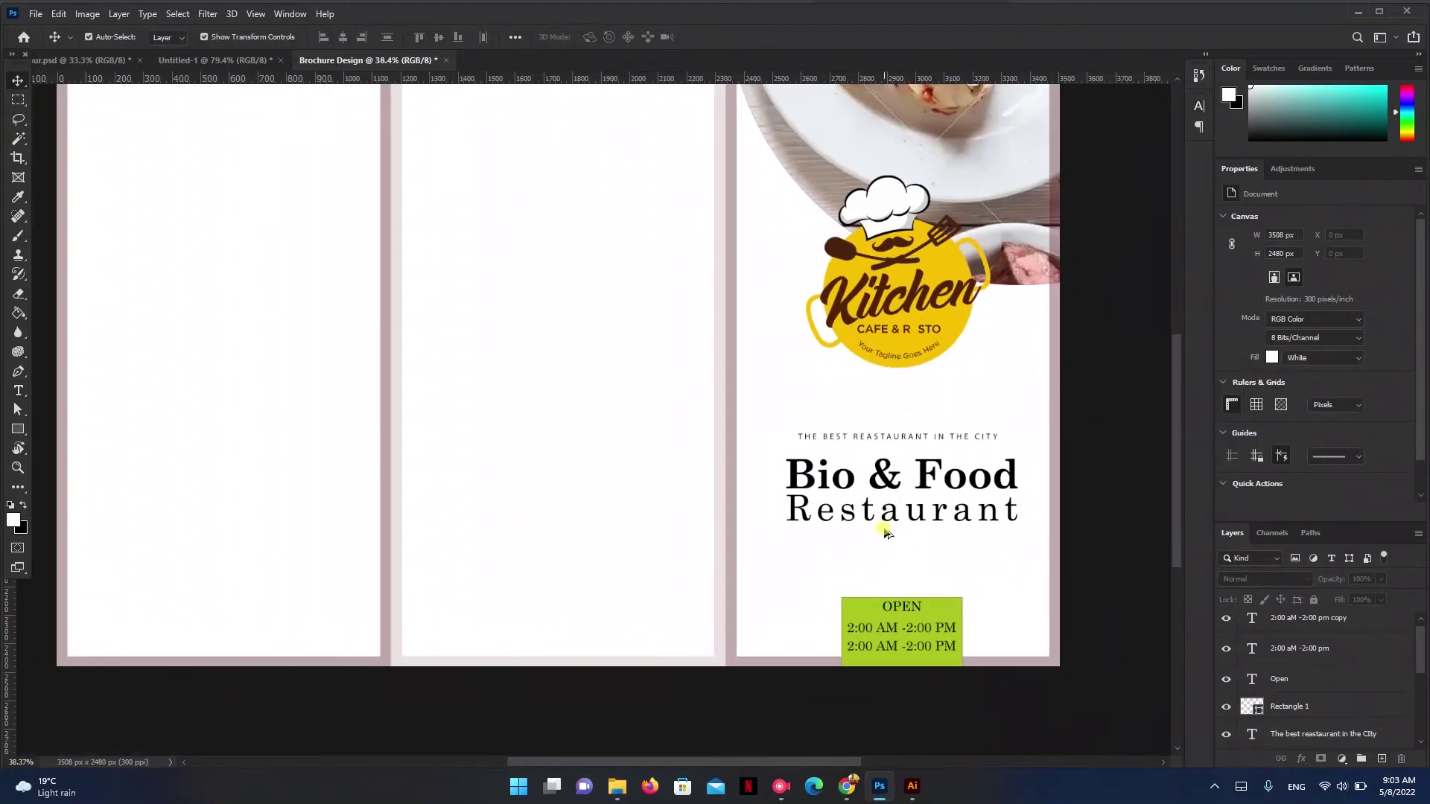
{"action": "scroll", "coordinate": [806, 546], "scroll_direction": "up", "scroll_amount": 3}
{"action": "scroll", "coordinate": [954, 591], "scroll_direction": "down", "scroll_amount": 1}
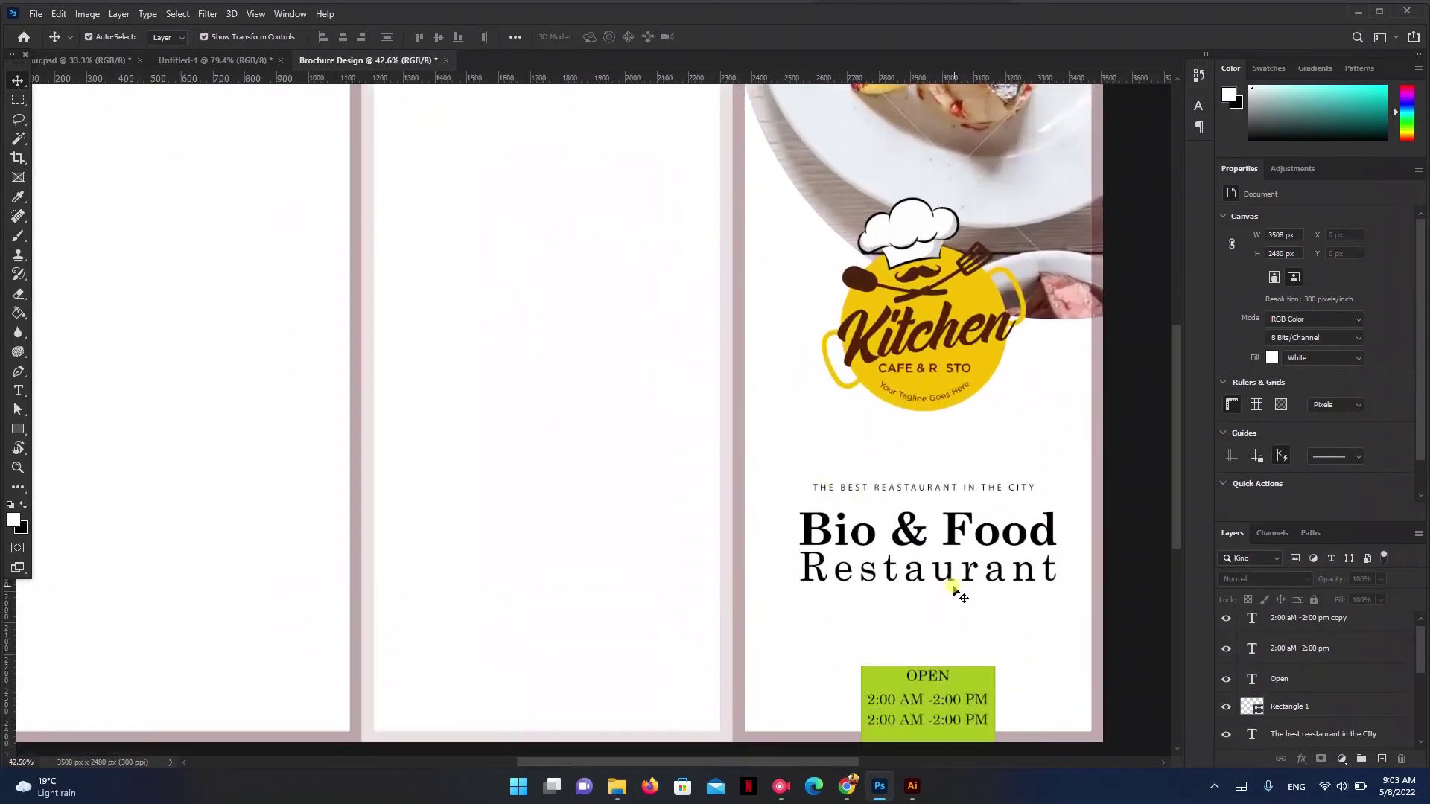
{"action": "scroll", "coordinate": [953, 591], "scroll_direction": "down", "scroll_amount": 1}
{"action": "scroll", "coordinate": [920, 538], "scroll_direction": "down", "scroll_amount": 2}
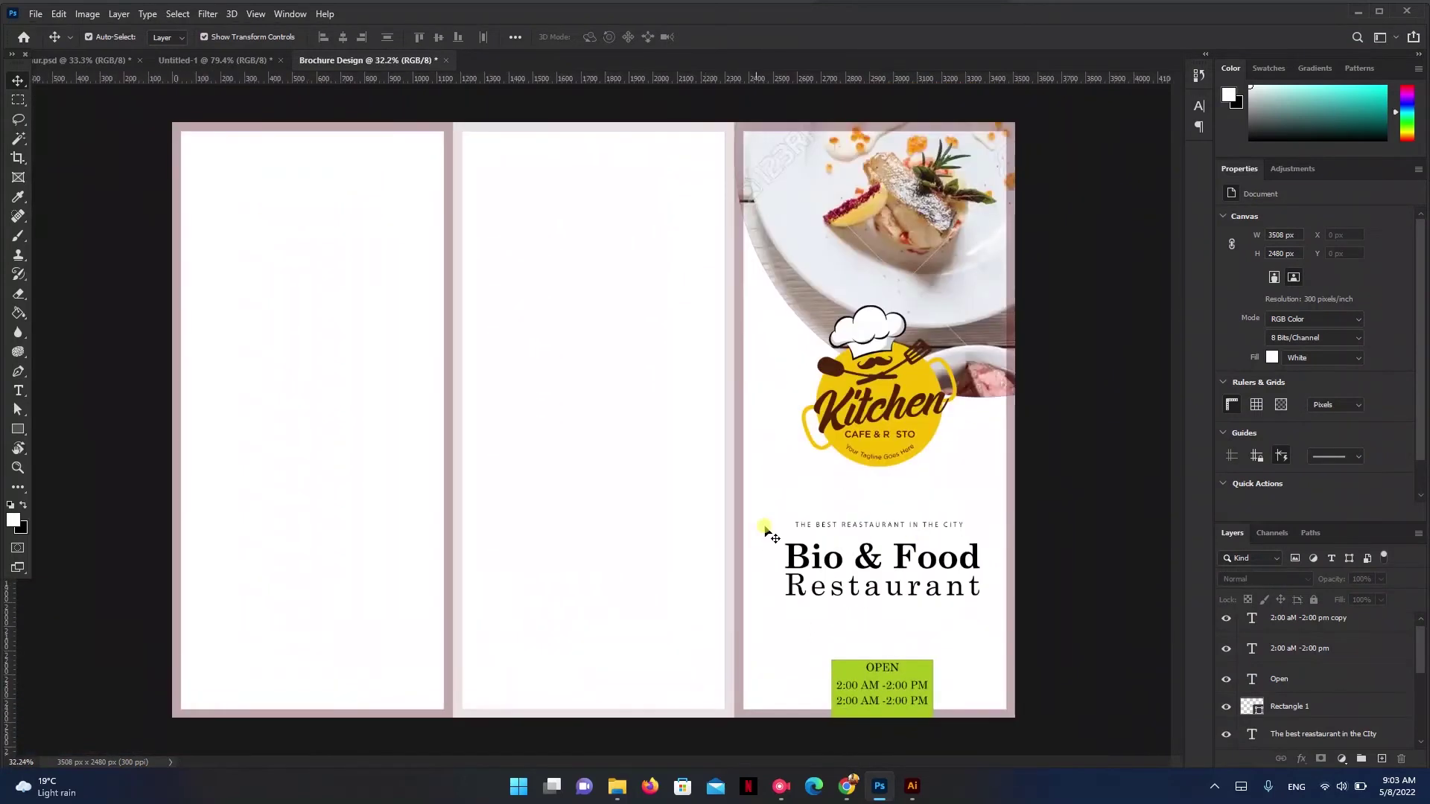
{"action": "left_click", "coordinate": [216, 60]}
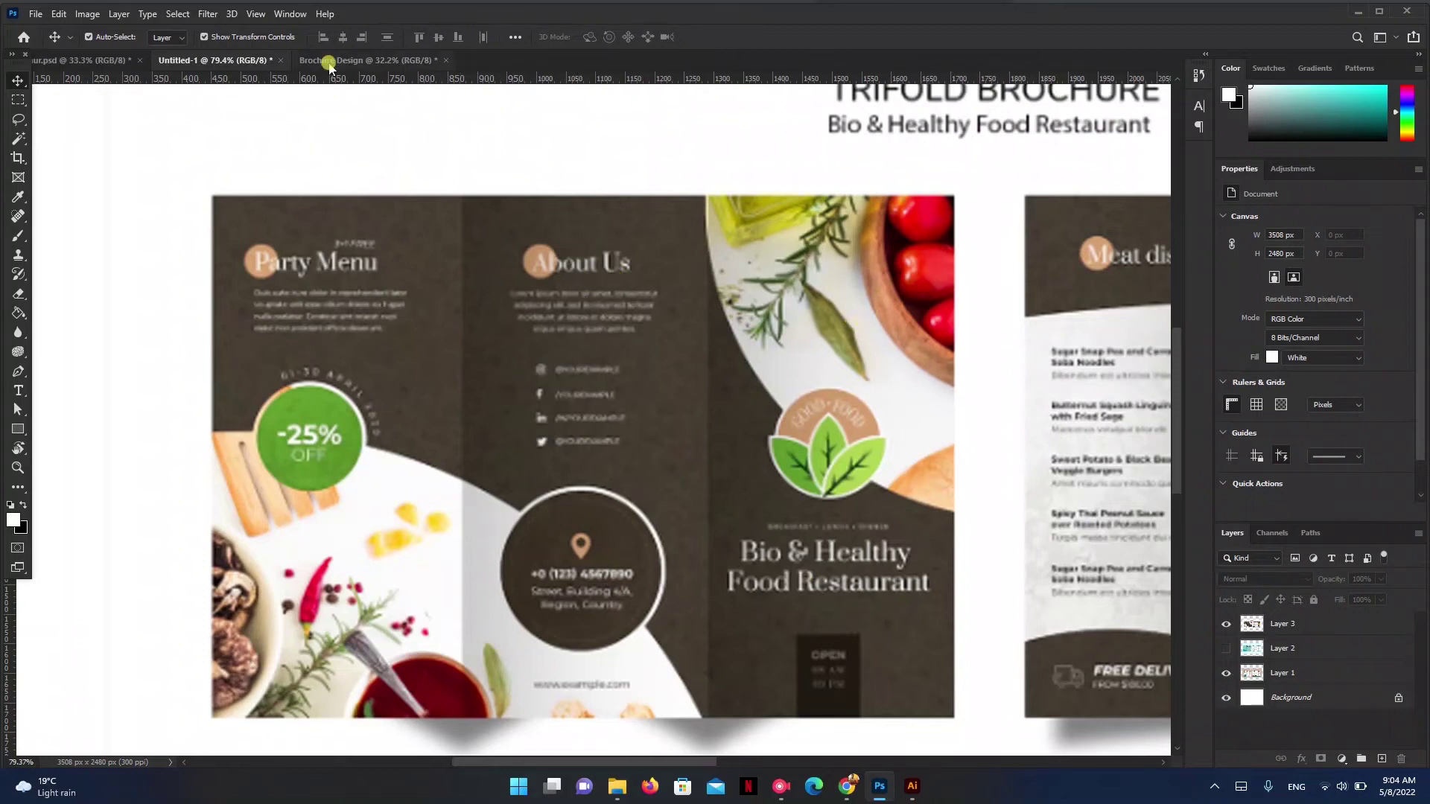
- Back in Brochure Design, Alt-drag the Bio & Food Restaurant title to the middle panel's top
{"action": "left_click", "coordinate": [365, 60]}
{"action": "left_click", "coordinate": [868, 555]}
{"action": "mouse_move", "coordinate": [868, 555]}
{"action": "left_mouse_down"}
{"action": "mouse_move", "coordinate": [547, 216]}
{"action": "mouse_move", "coordinate": [582, 175]}
{"action": "left_mouse_up"}
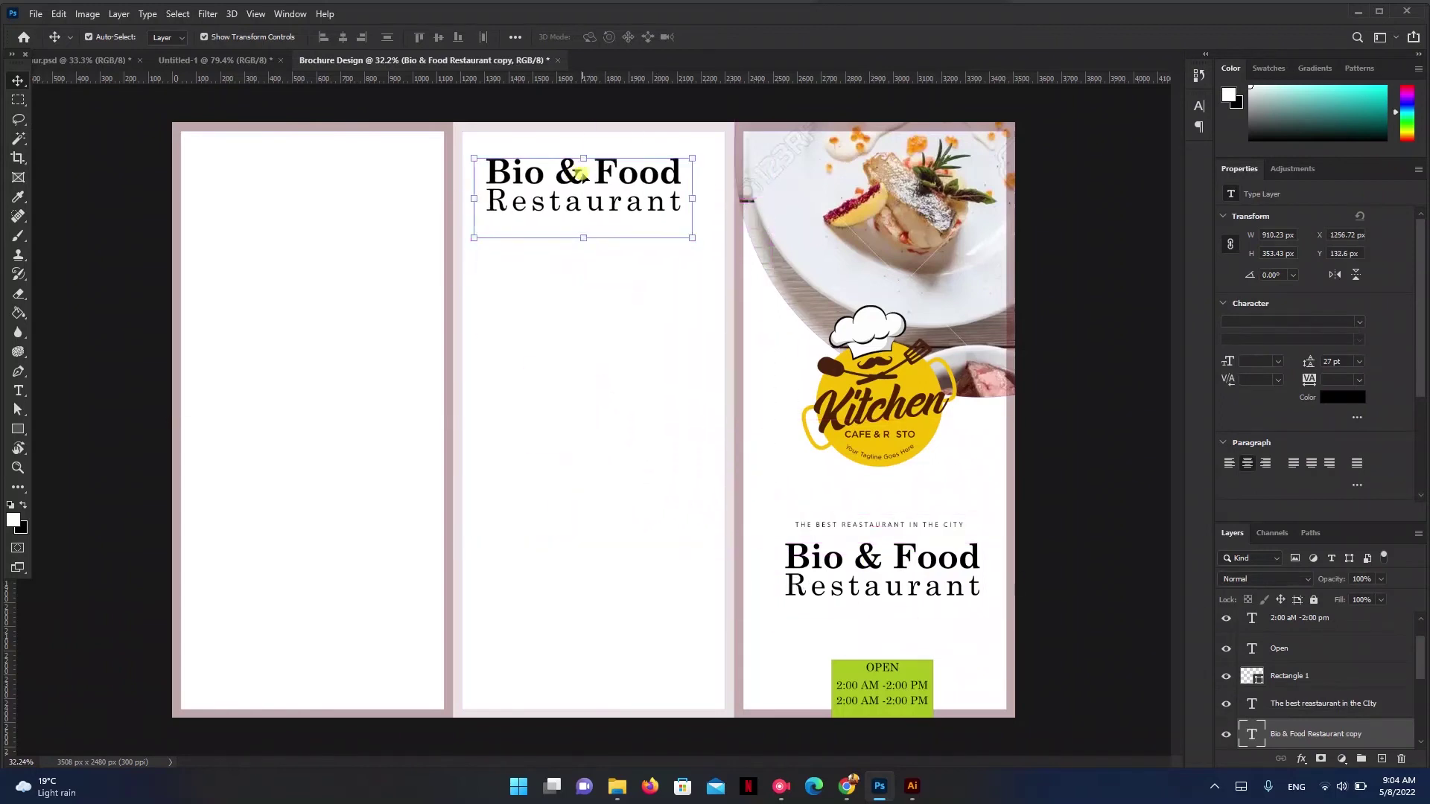
- Replace the copied title's text with 'About US'
{"action": "double_click", "coordinate": [536, 198]}
{"action": "mouse_move", "coordinate": [485, 199]}
{"action": "left_mouse_down"}
{"action": "mouse_move", "coordinate": [710, 207]}
{"action": "mouse_move", "coordinate": [476, 171]}
{"action": "left_mouse_up"}
{"action": "key", "text": "BackSpace"}
{"action": "left_click", "coordinate": [216, 60]}
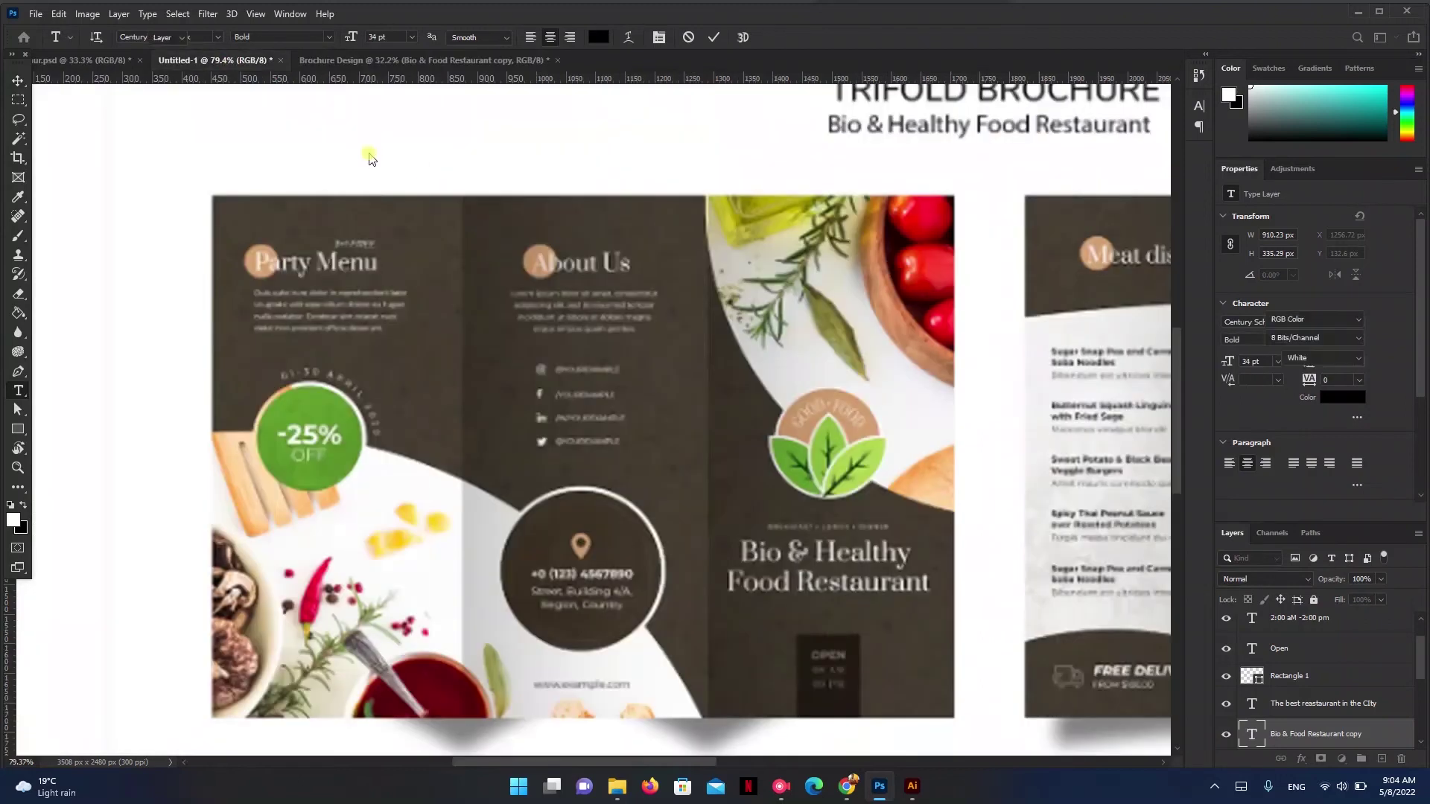
{"action": "left_click", "coordinate": [396, 61]}
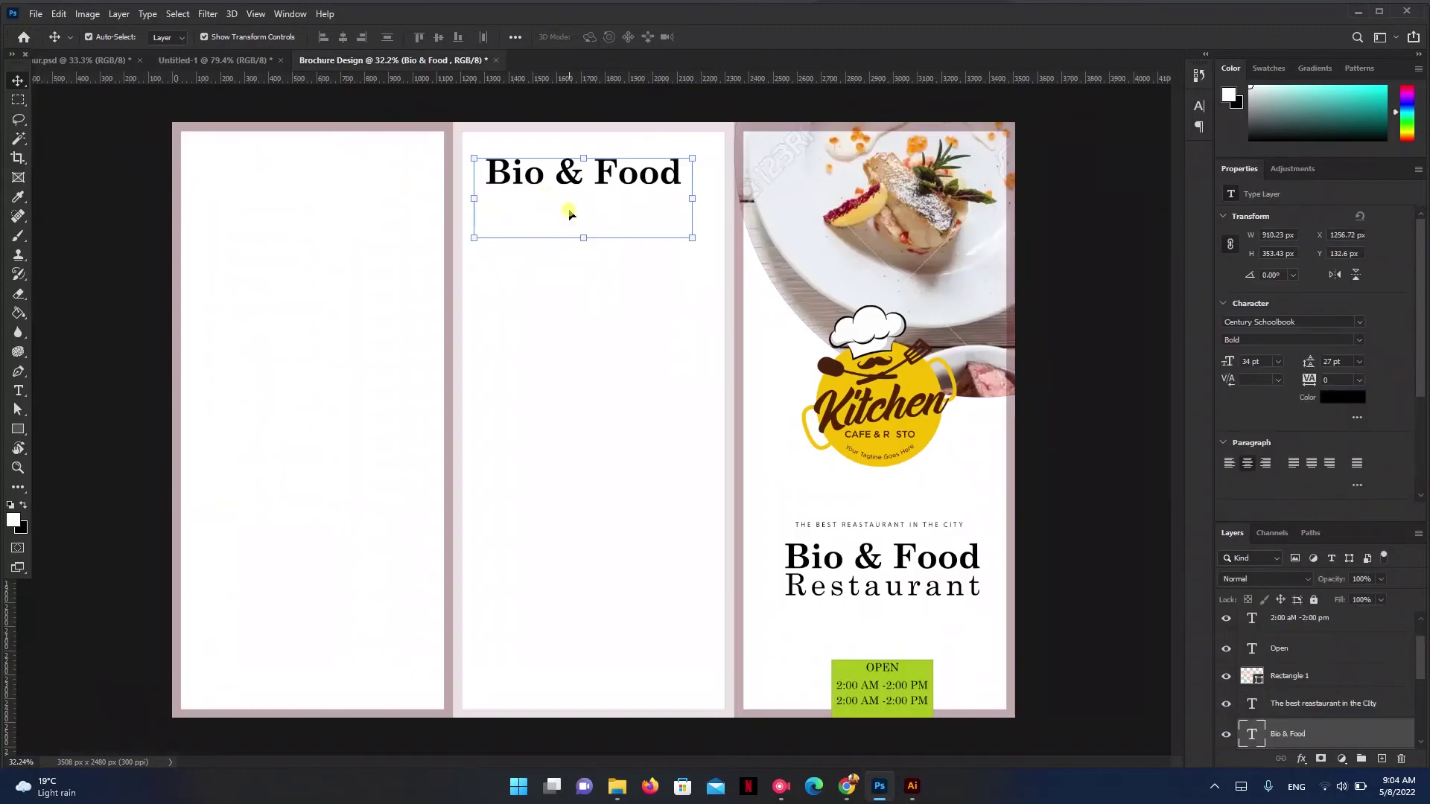
{"action": "key", "text": "ctrl+a"}
{"action": "key", "text": "ctrl+d"}
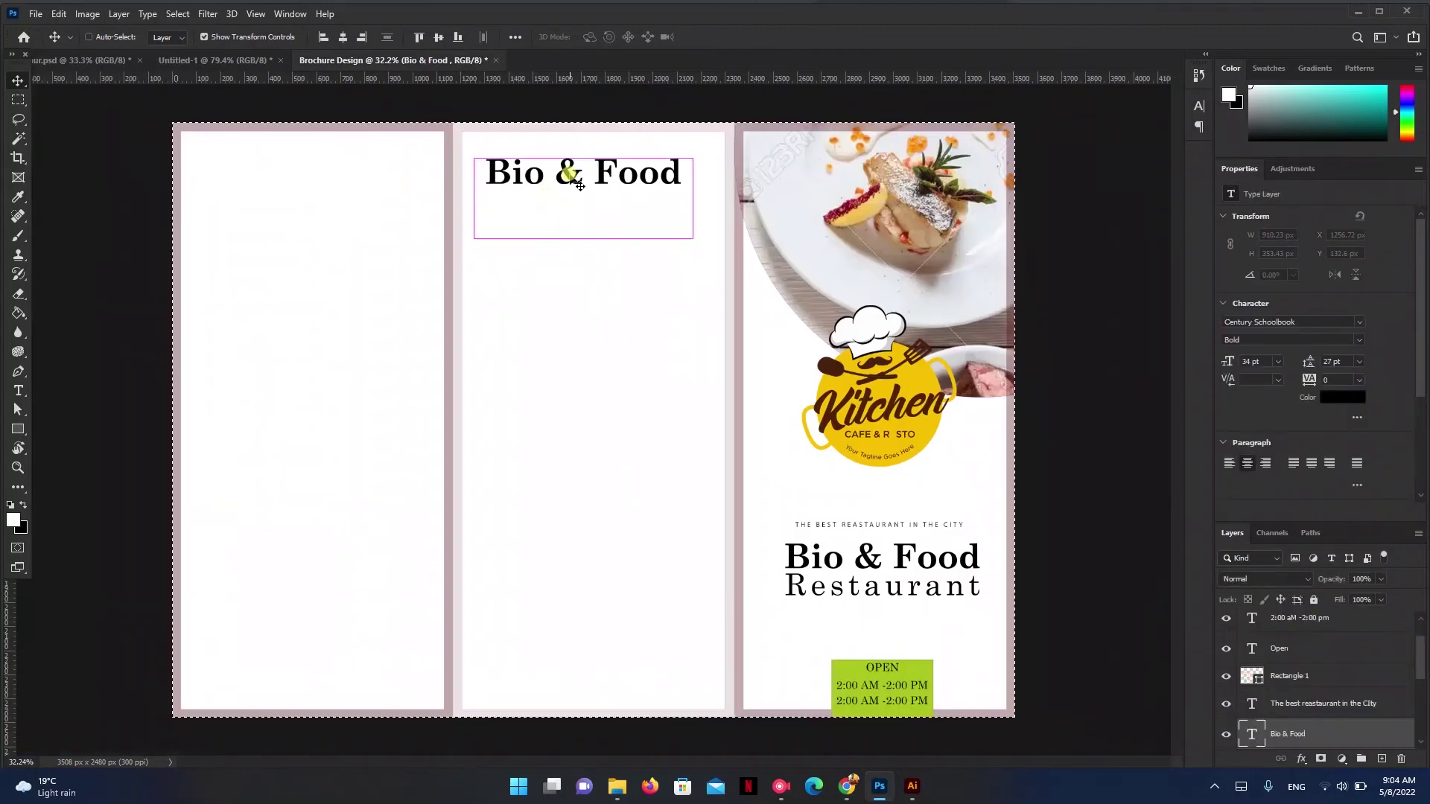
{"action": "double_click", "coordinate": [568, 162]}
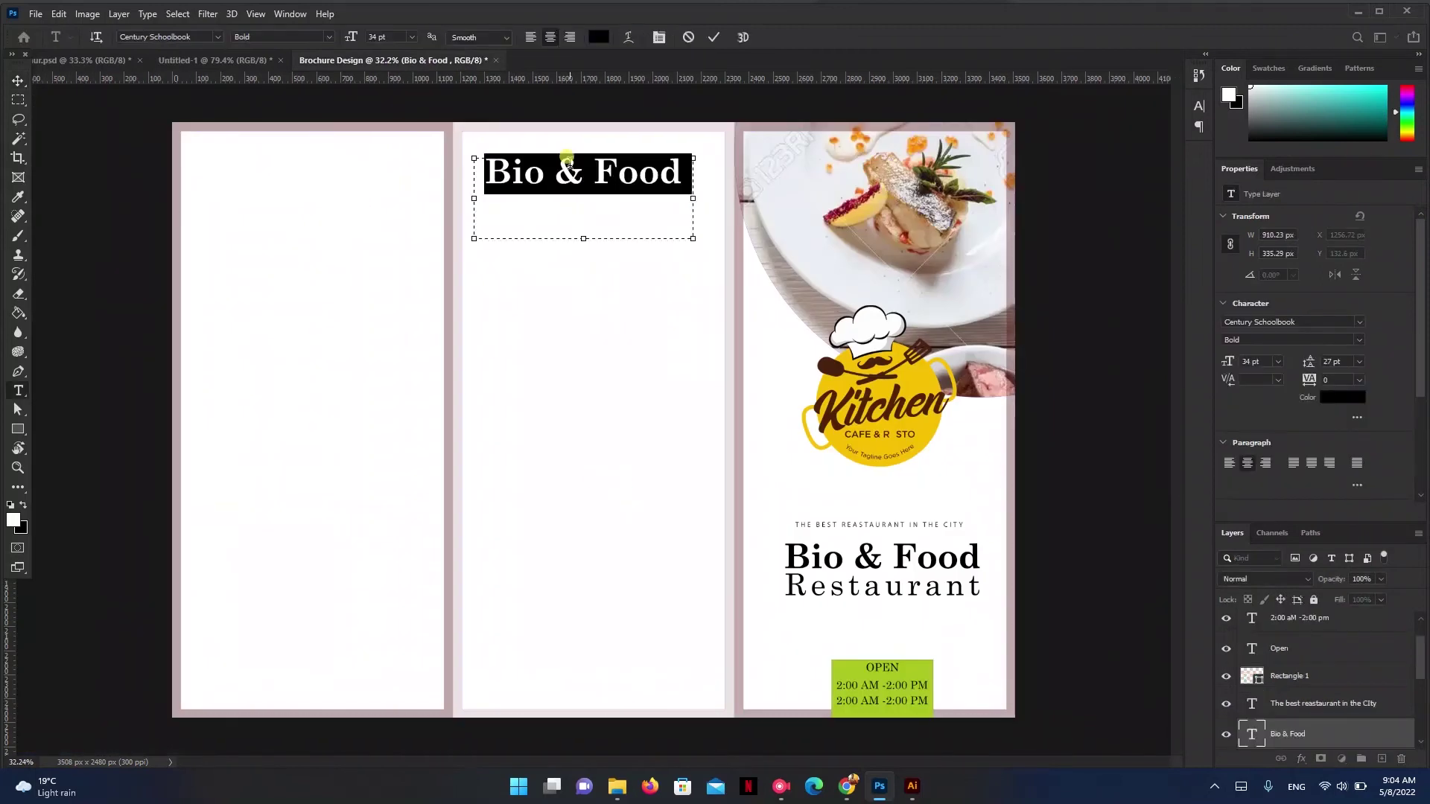
{"action": "type", "text": "About"}
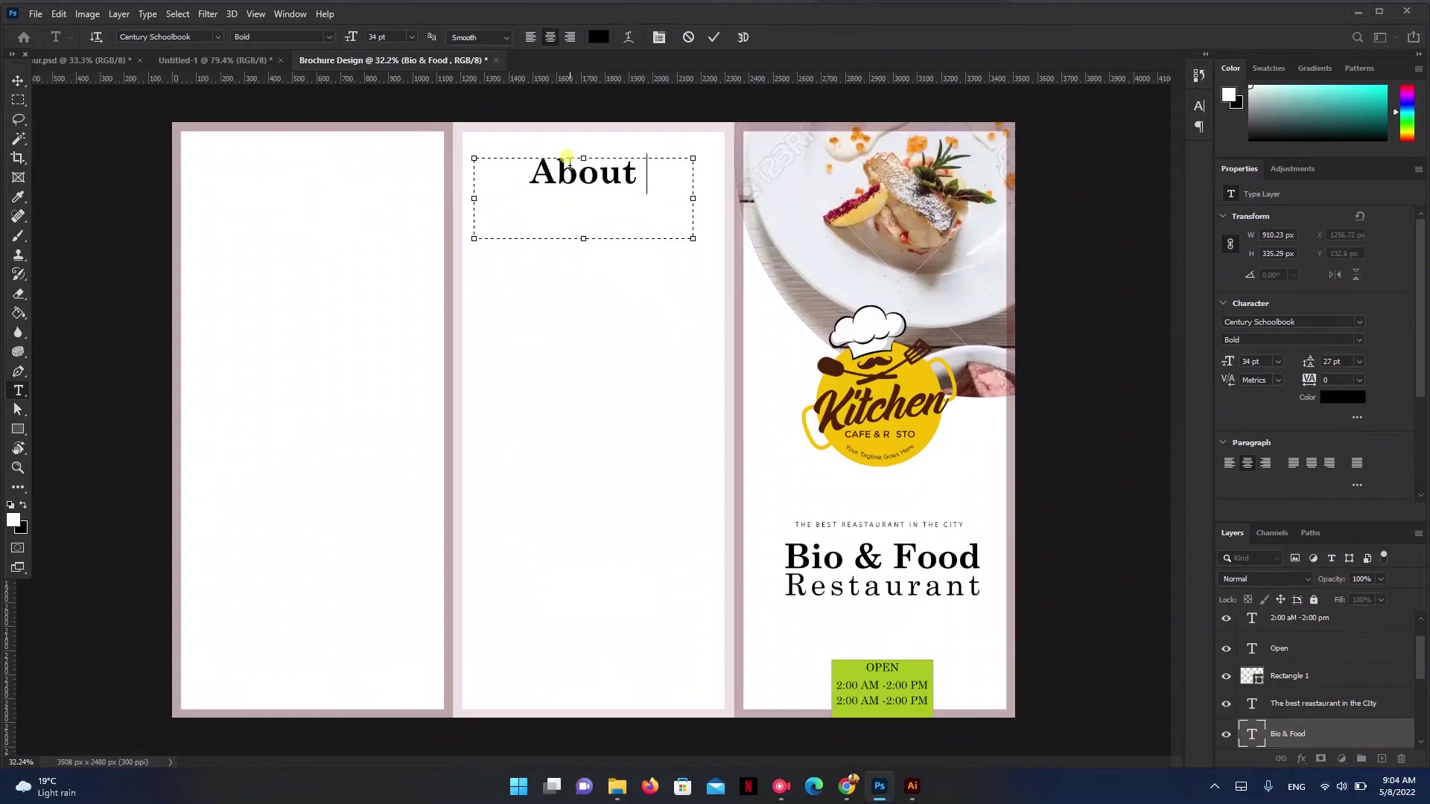
{"action": "type", "text": " US"}
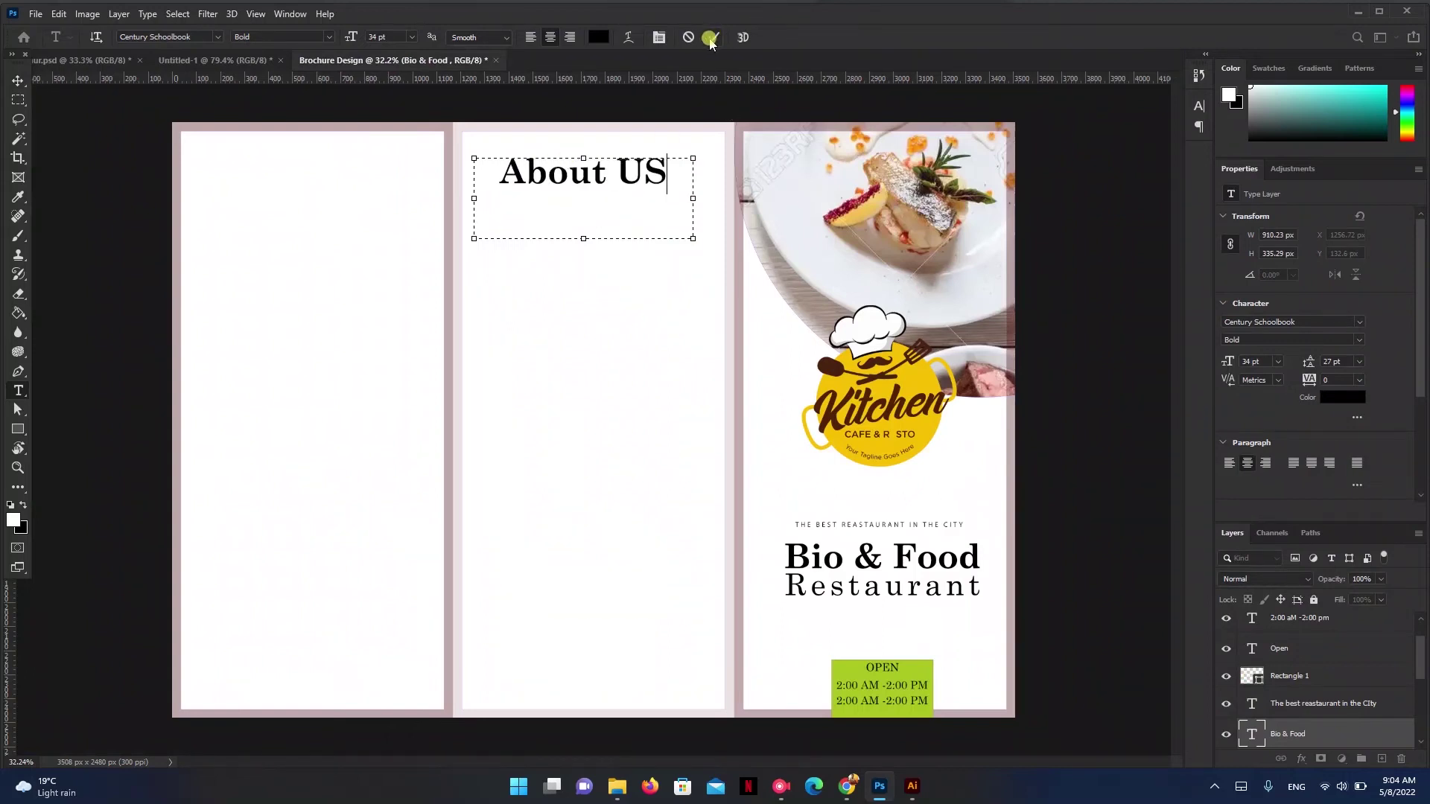
- Set the About US heading to 25 pt and commit it
{"action": "key", "text": "ctrl+a"}
{"action": "left_click_drag", "start_coordinate": [355, 43], "coordinate": [342, 40]}
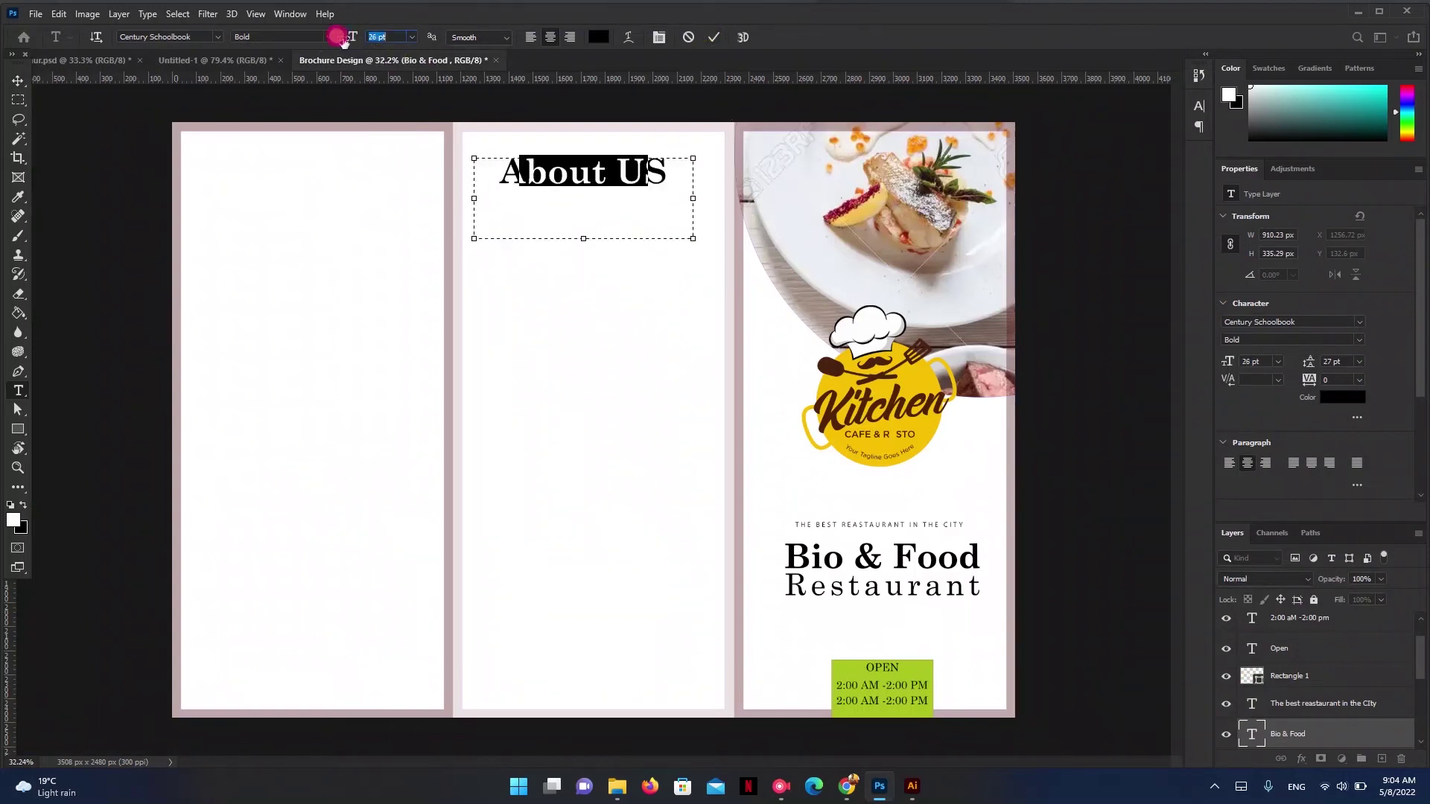
{"action": "left_click", "coordinate": [404, 42]}
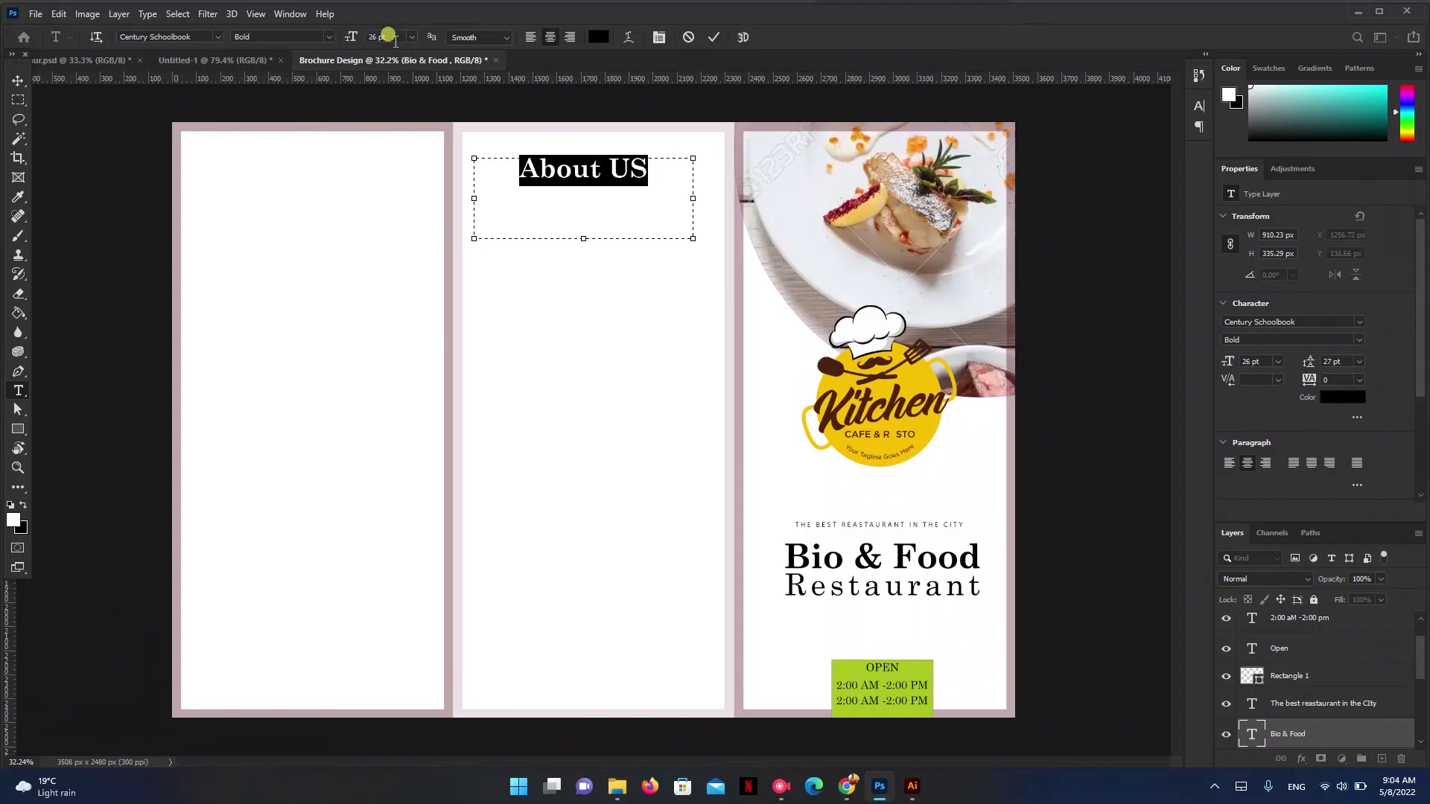
{"action": "left_click", "coordinate": [368, 38]}
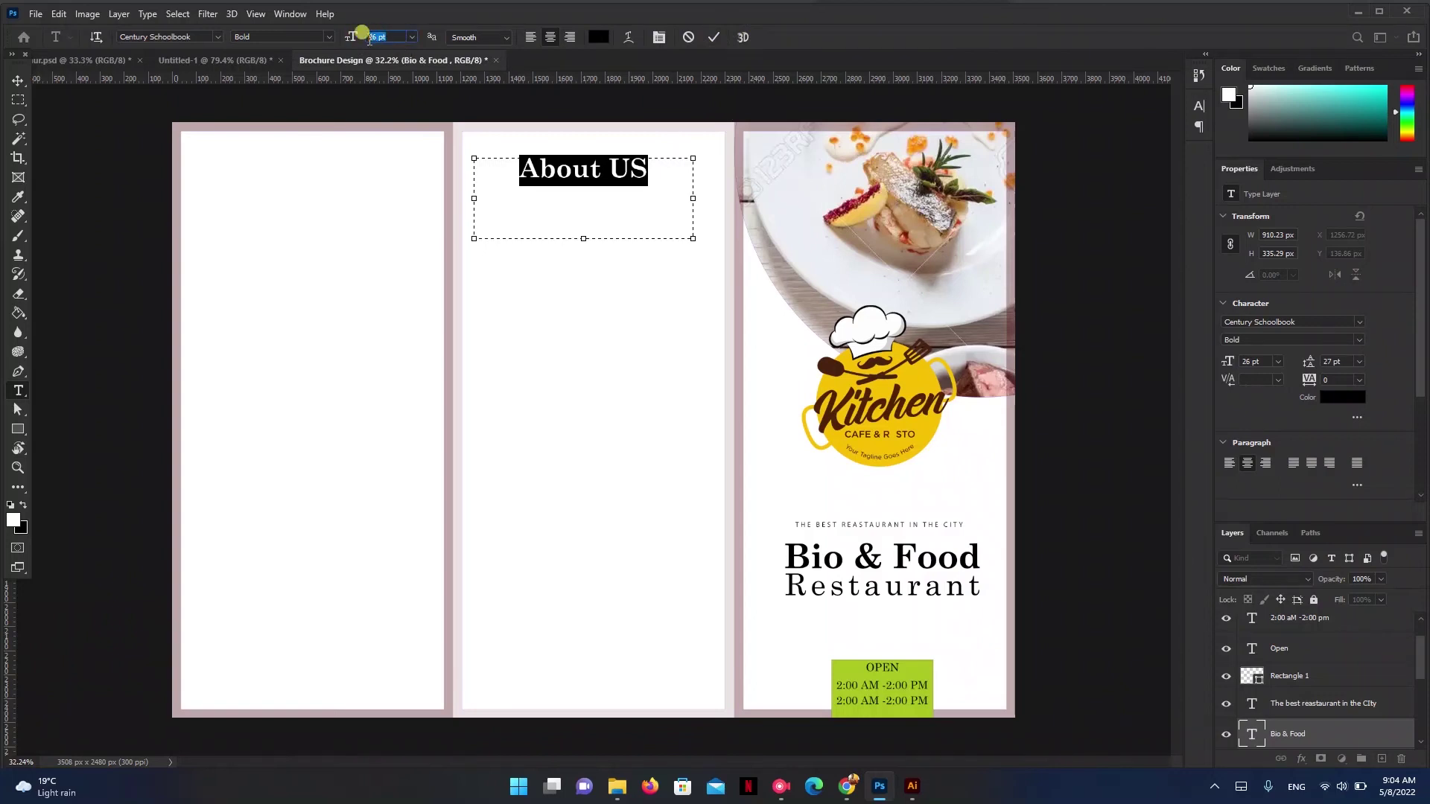
{"action": "type", "text": "3"}
{"action": "type", "text": "25"}
{"action": "key", "text": "Return"}
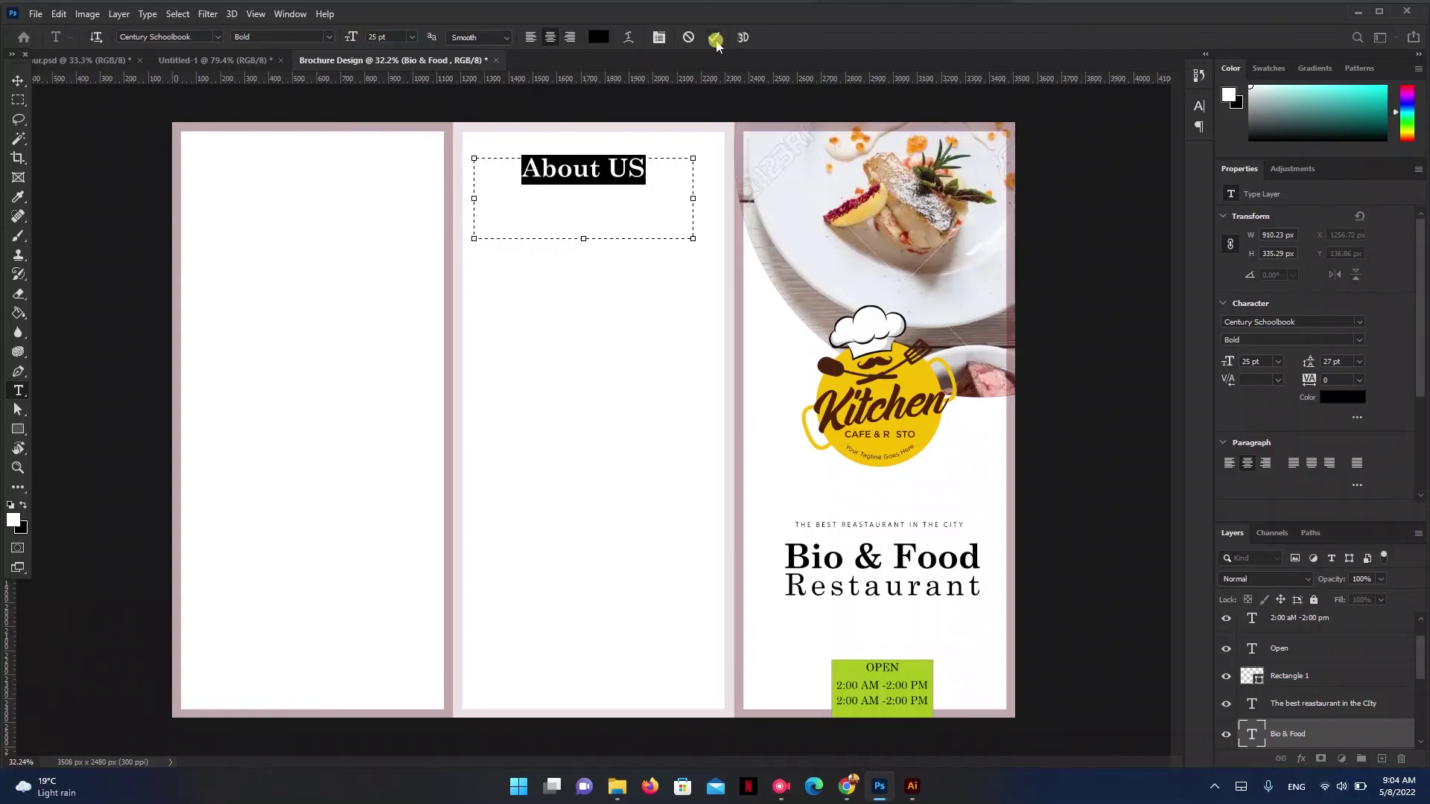
{"action": "left_click", "coordinate": [715, 38]}
{"action": "key", "text": "v"}
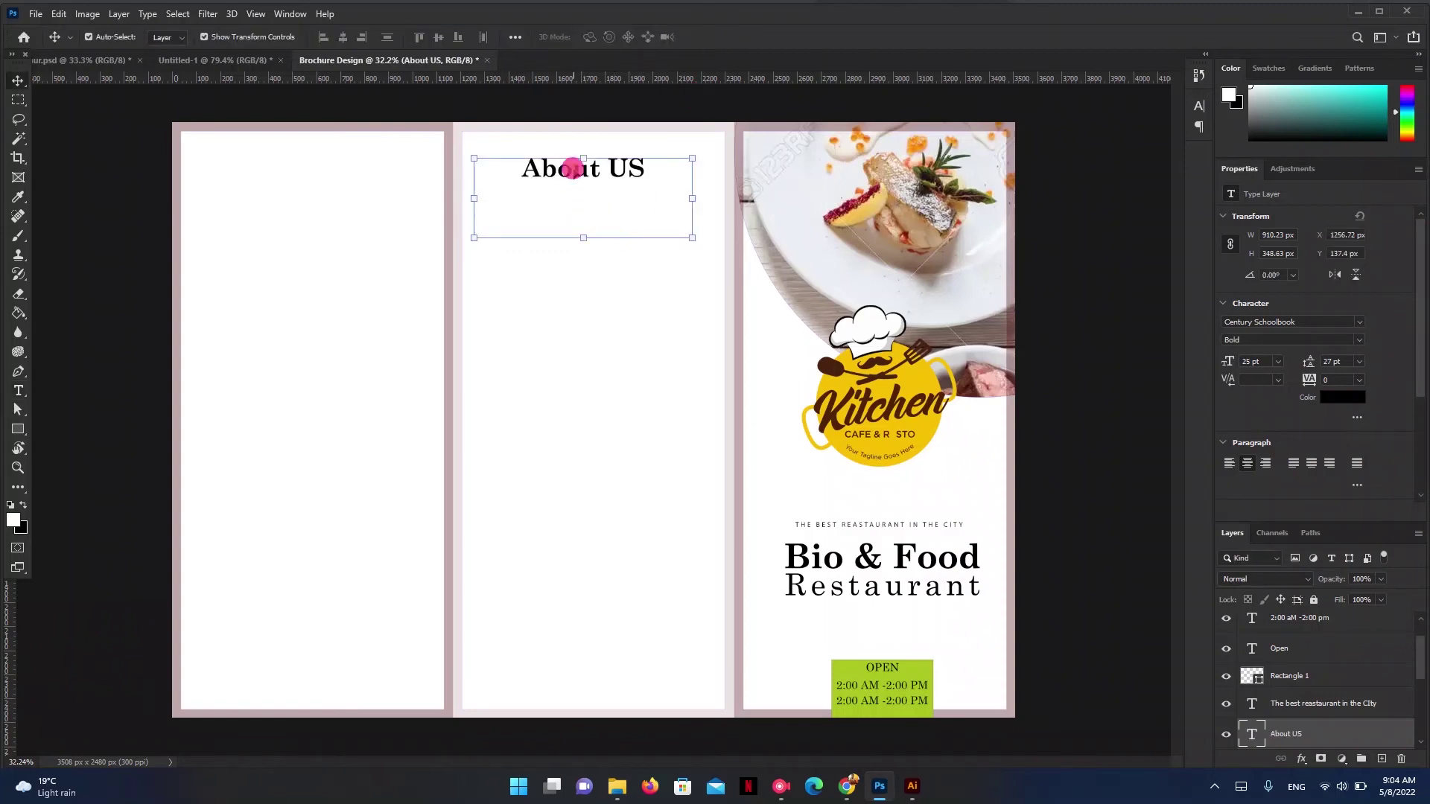
- Tighten the About US text box around the heading
{"action": "double_click", "coordinate": [573, 169]}
{"action": "left_click_drag", "start_coordinate": [583, 238], "coordinate": [586, 187]}
{"action": "left_click_drag", "start_coordinate": [474, 176], "coordinate": [556, 184]}
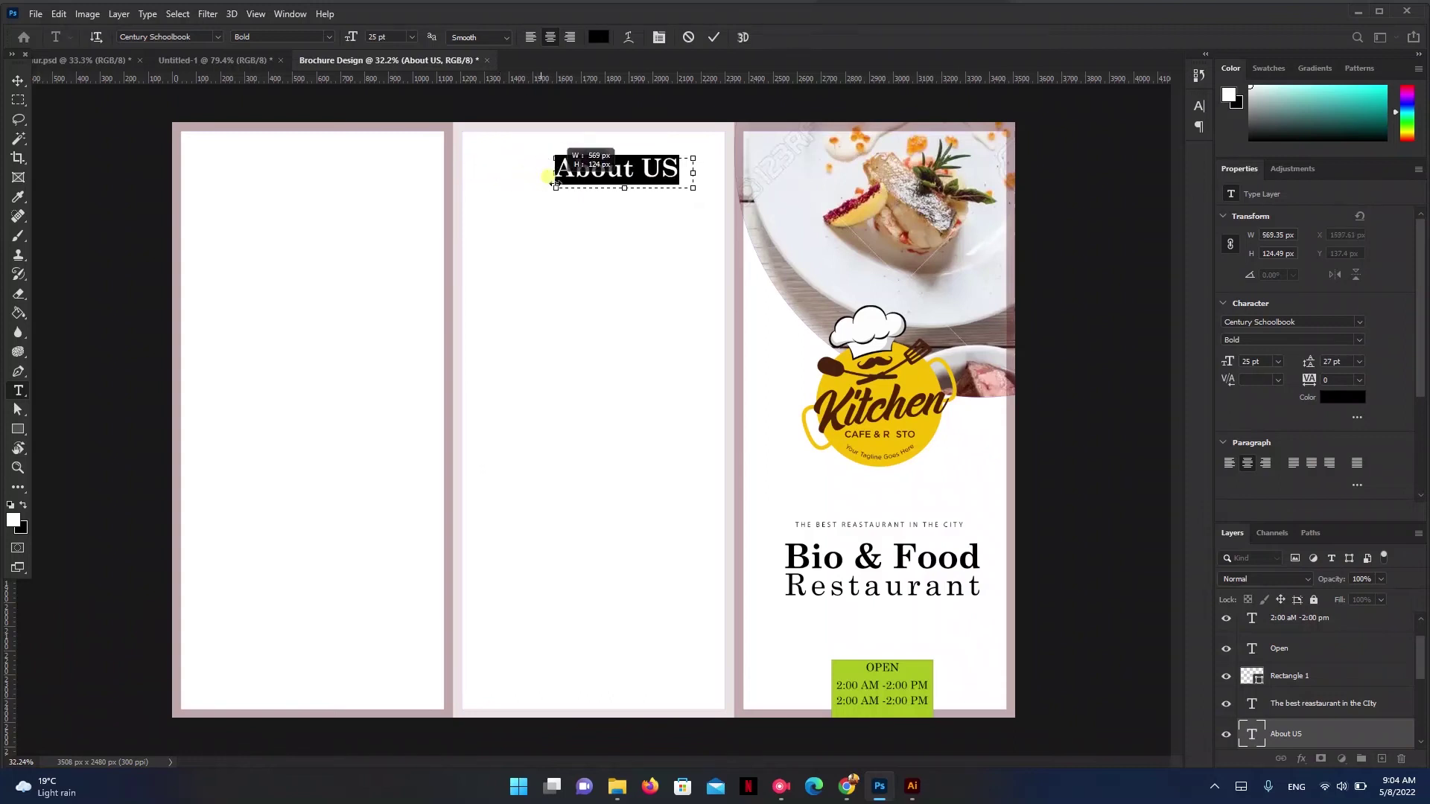
{"action": "left_click", "coordinate": [708, 38]}
- Drag About US until it snaps to the middle panel's centre guide
{"action": "key", "text": "v"}
{"action": "left_click", "coordinate": [648, 258]}
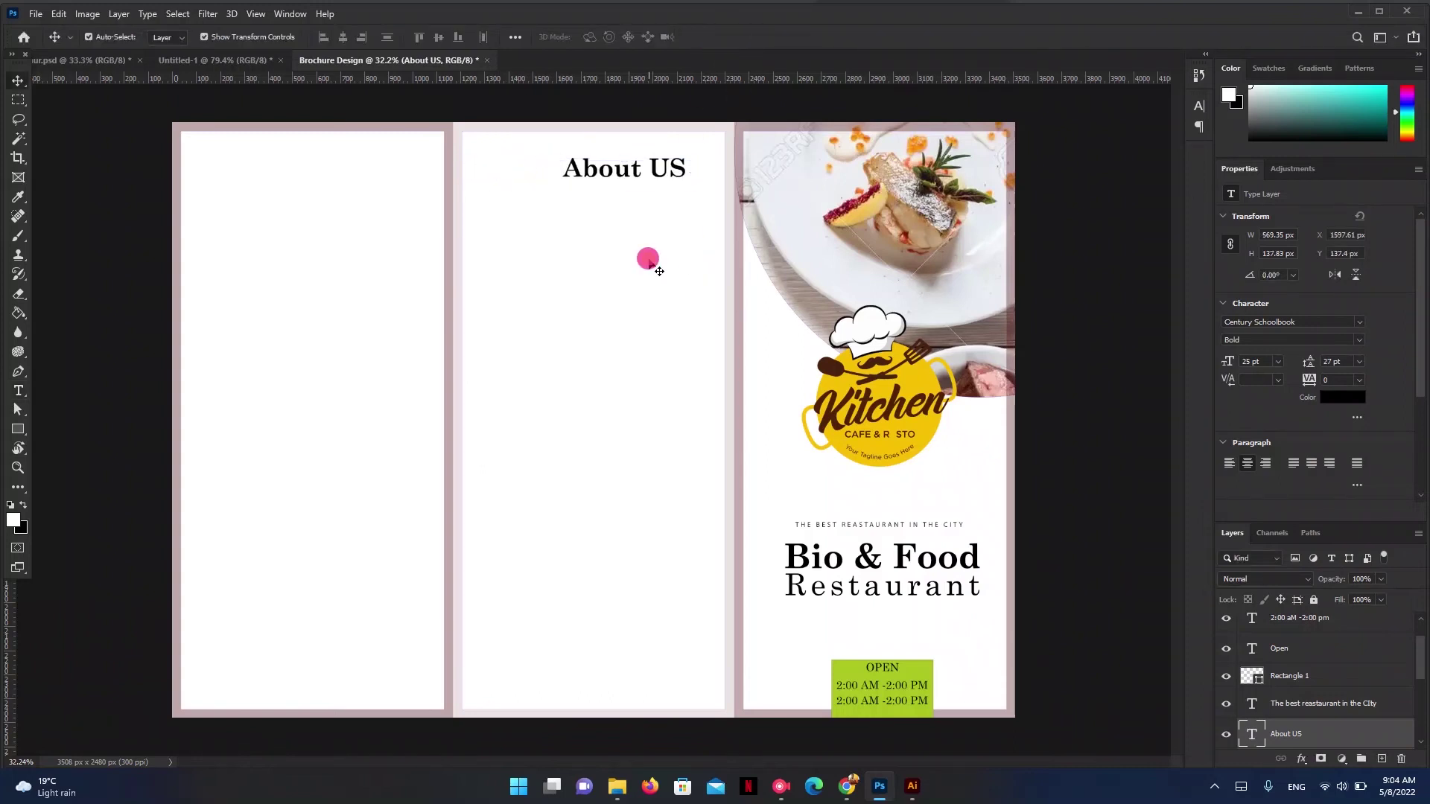
{"action": "left_click_drag", "start_coordinate": [633, 177], "coordinate": [603, 181]}
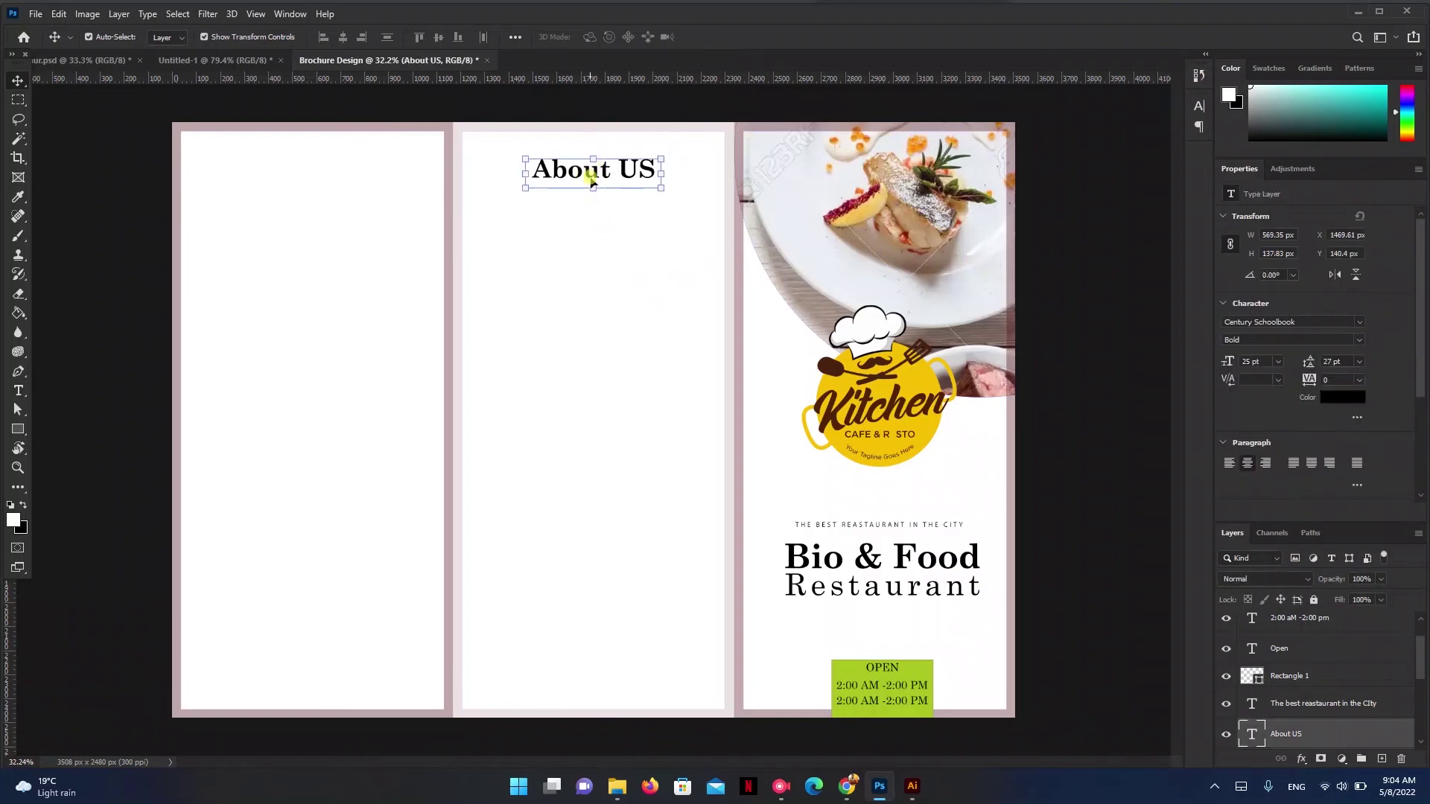
{"action": "left_click_drag", "start_coordinate": [591, 170], "coordinate": [586, 172]}
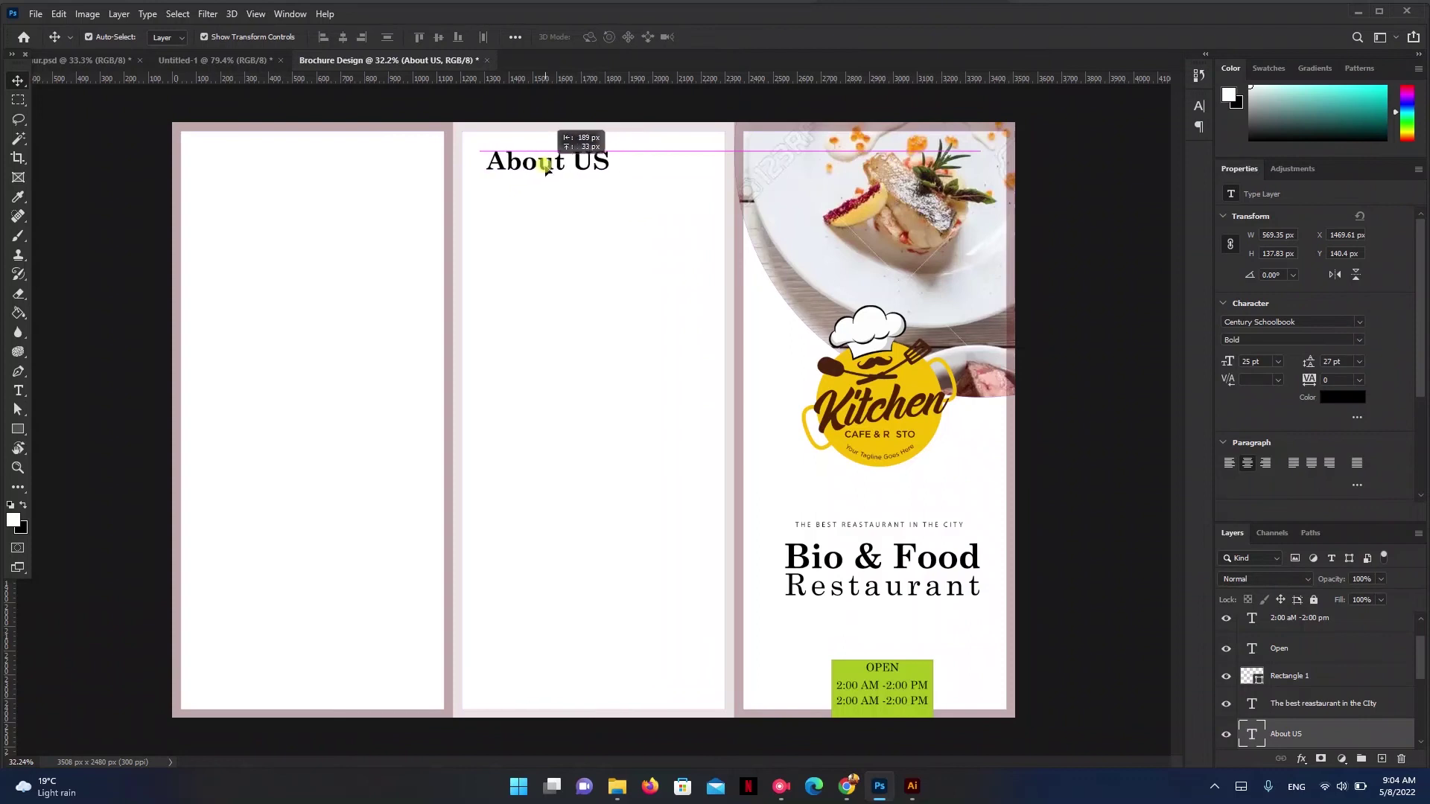
{"action": "left_click_drag", "start_coordinate": [586, 172], "coordinate": [592, 175]}
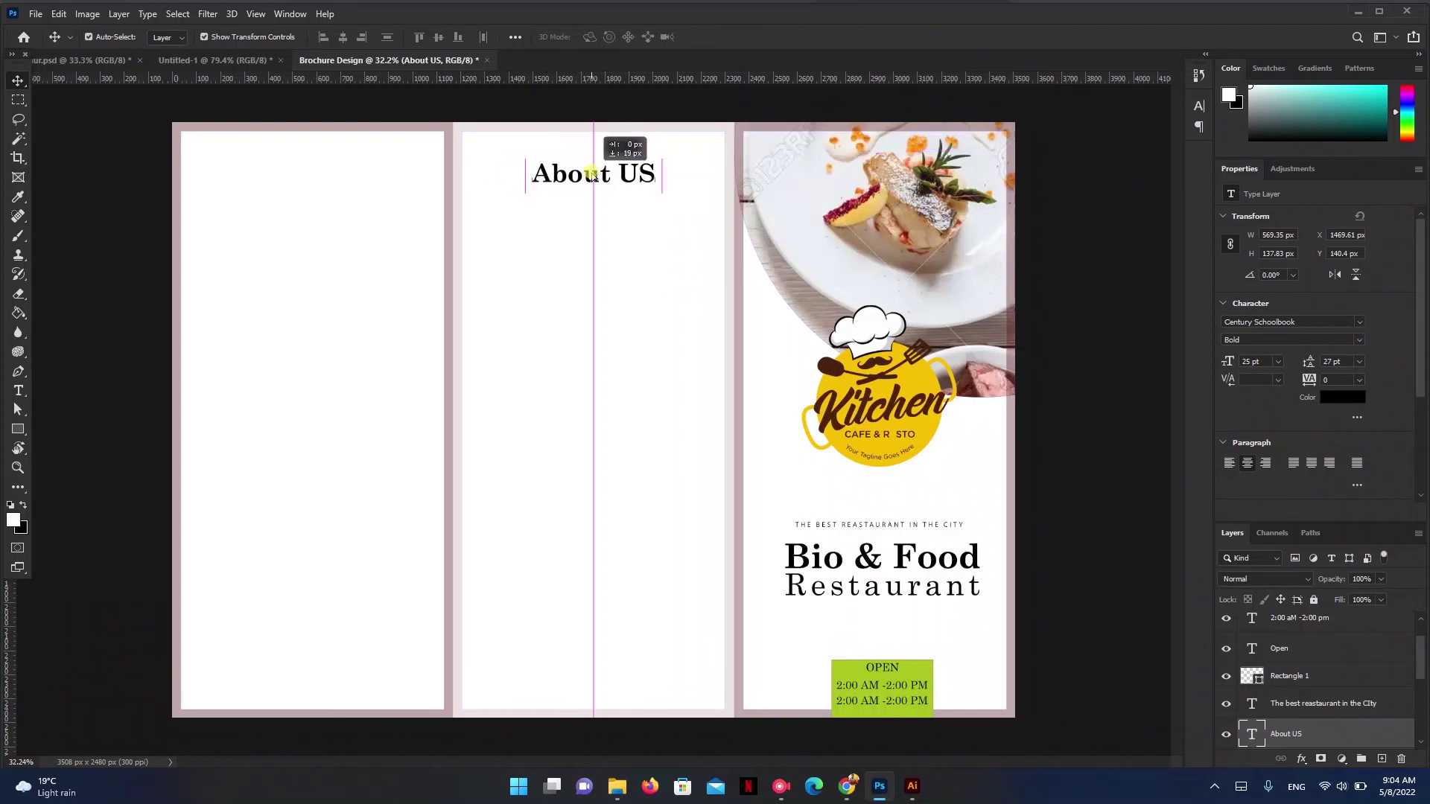
- Compare with the Untitled-1 mockup, then open the tagline text for editing
{"action": "left_click", "coordinate": [216, 60]}
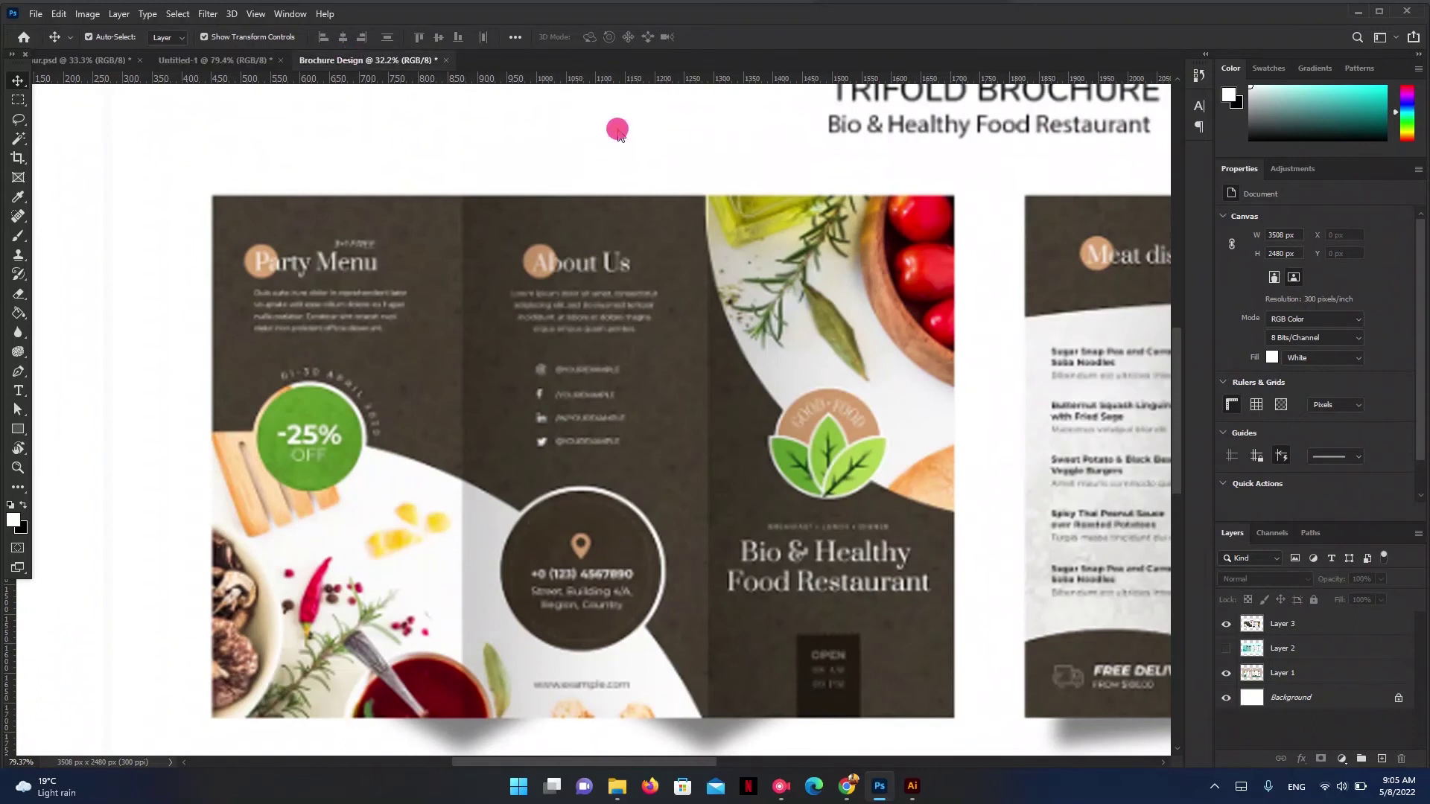
{"action": "left_click", "coordinate": [365, 59]}
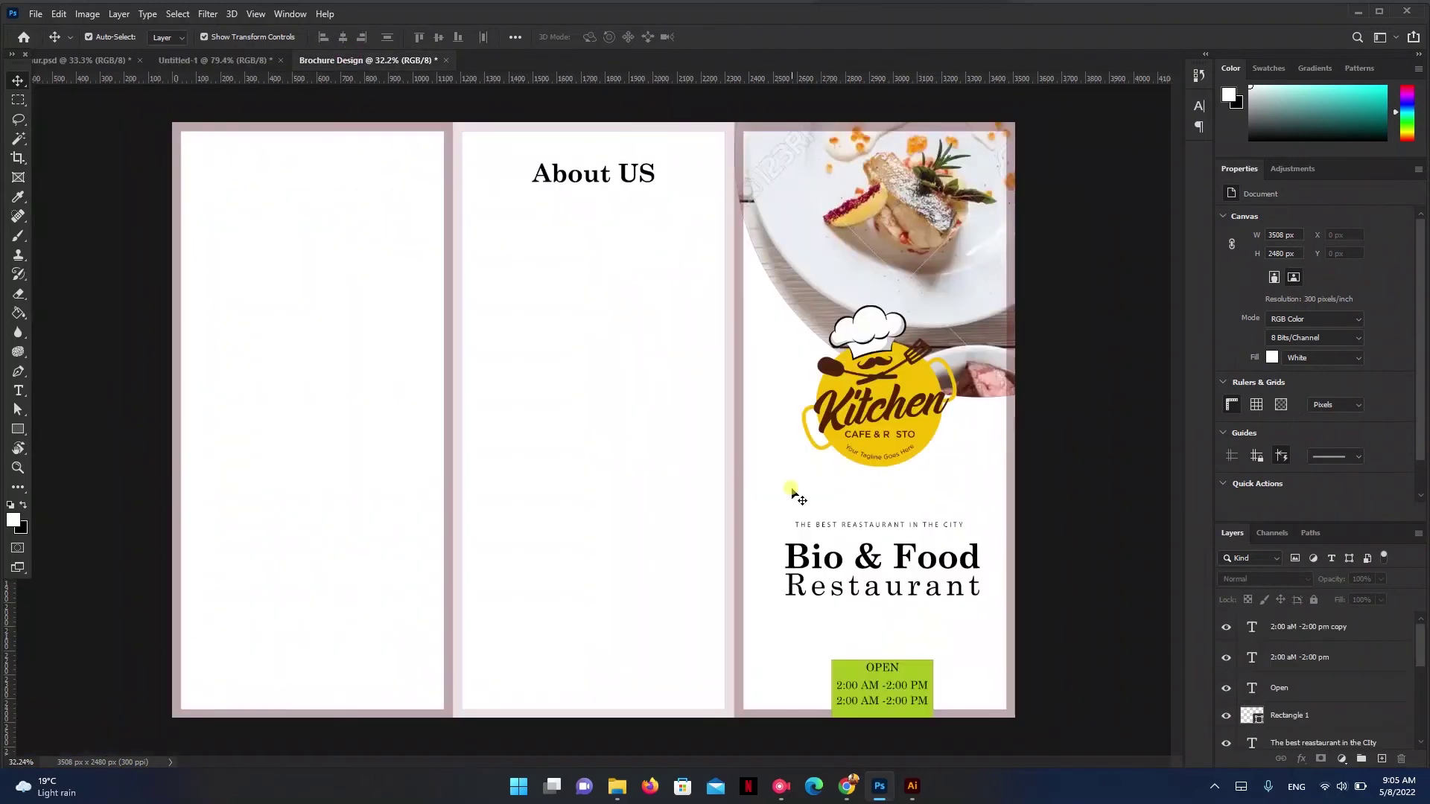
{"action": "double_click", "coordinate": [866, 522]}
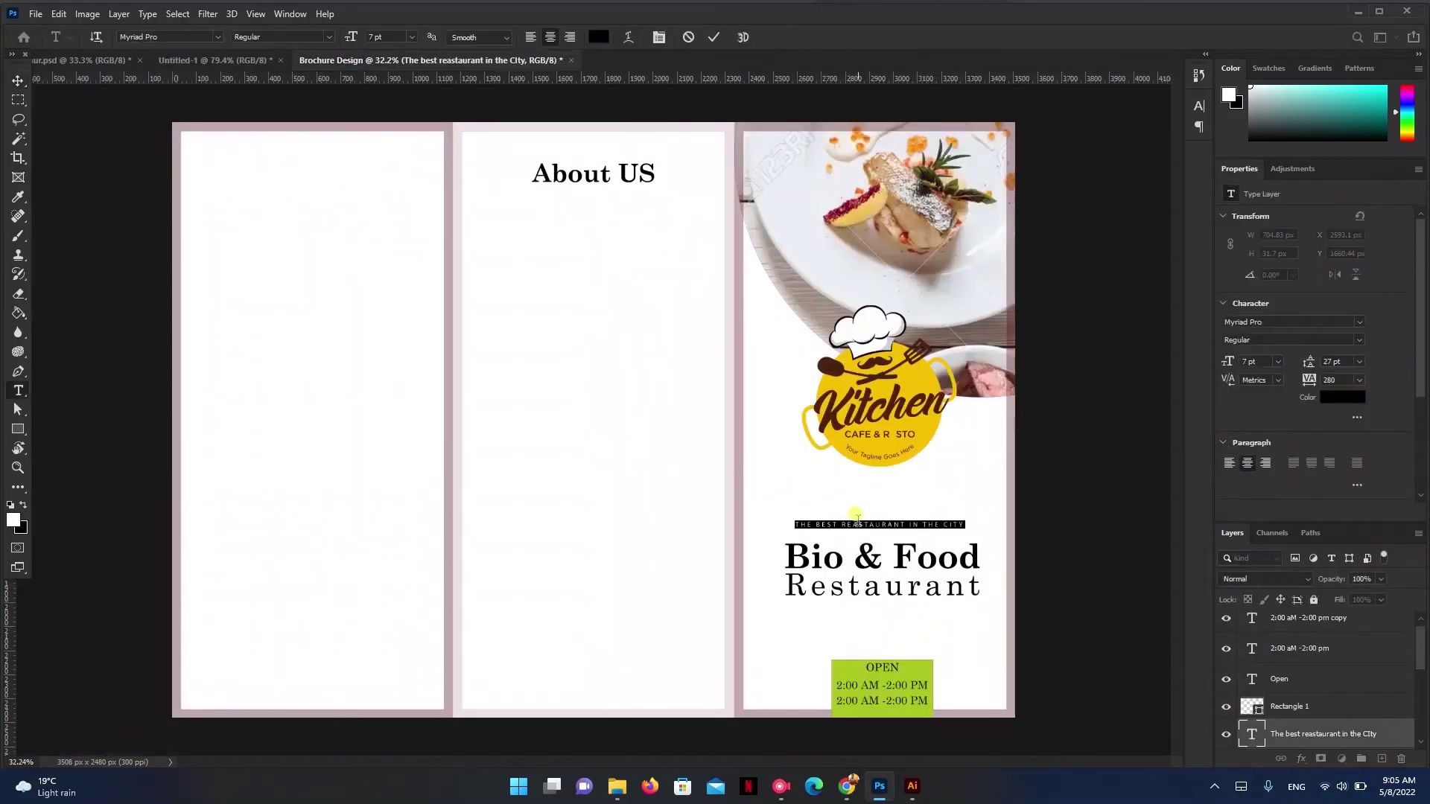
- Commit the tagline and draw a Lorem Ipsum paragraph box below About US
{"action": "left_click", "coordinate": [714, 37]}
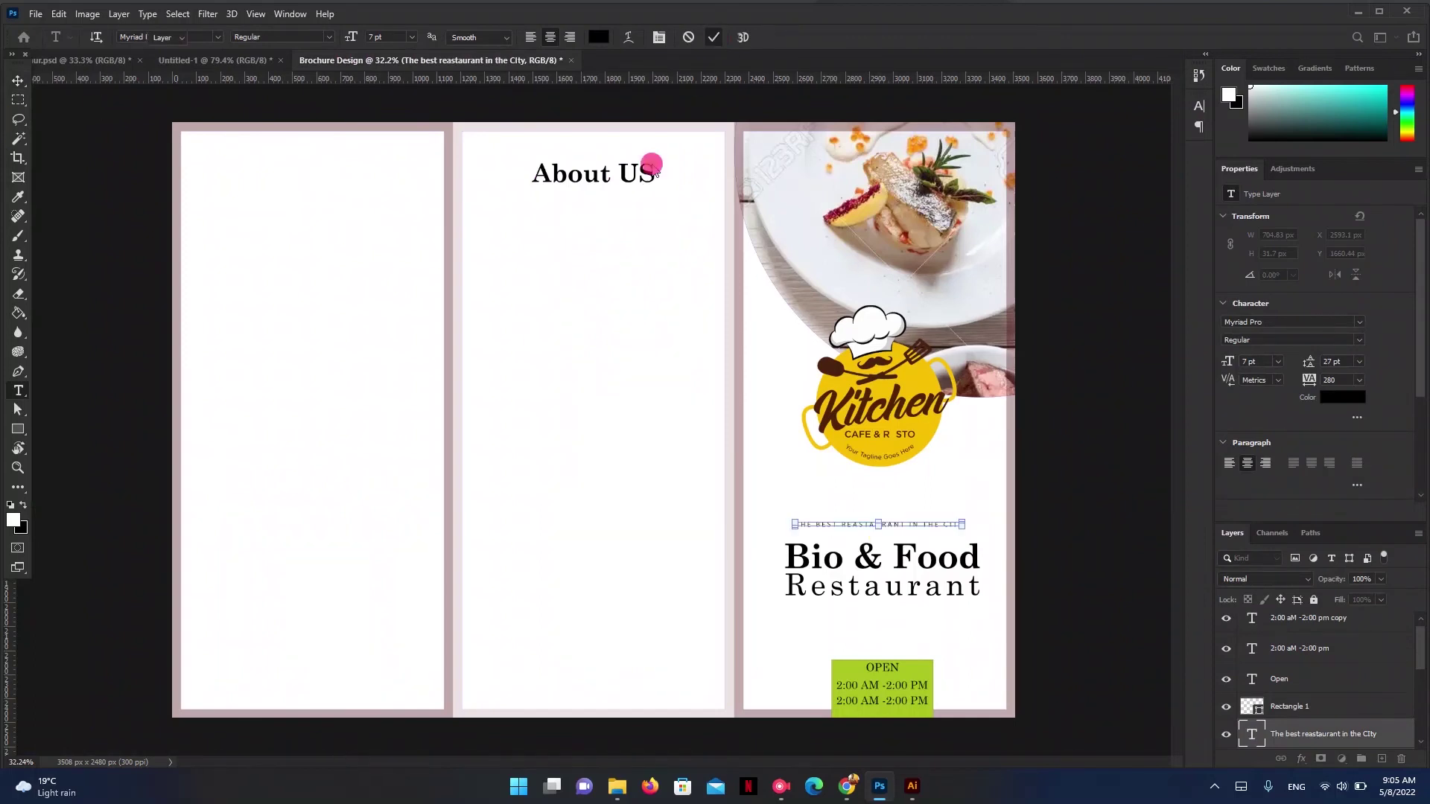
{"action": "key", "text": "v"}
{"action": "left_click", "coordinate": [19, 391]}
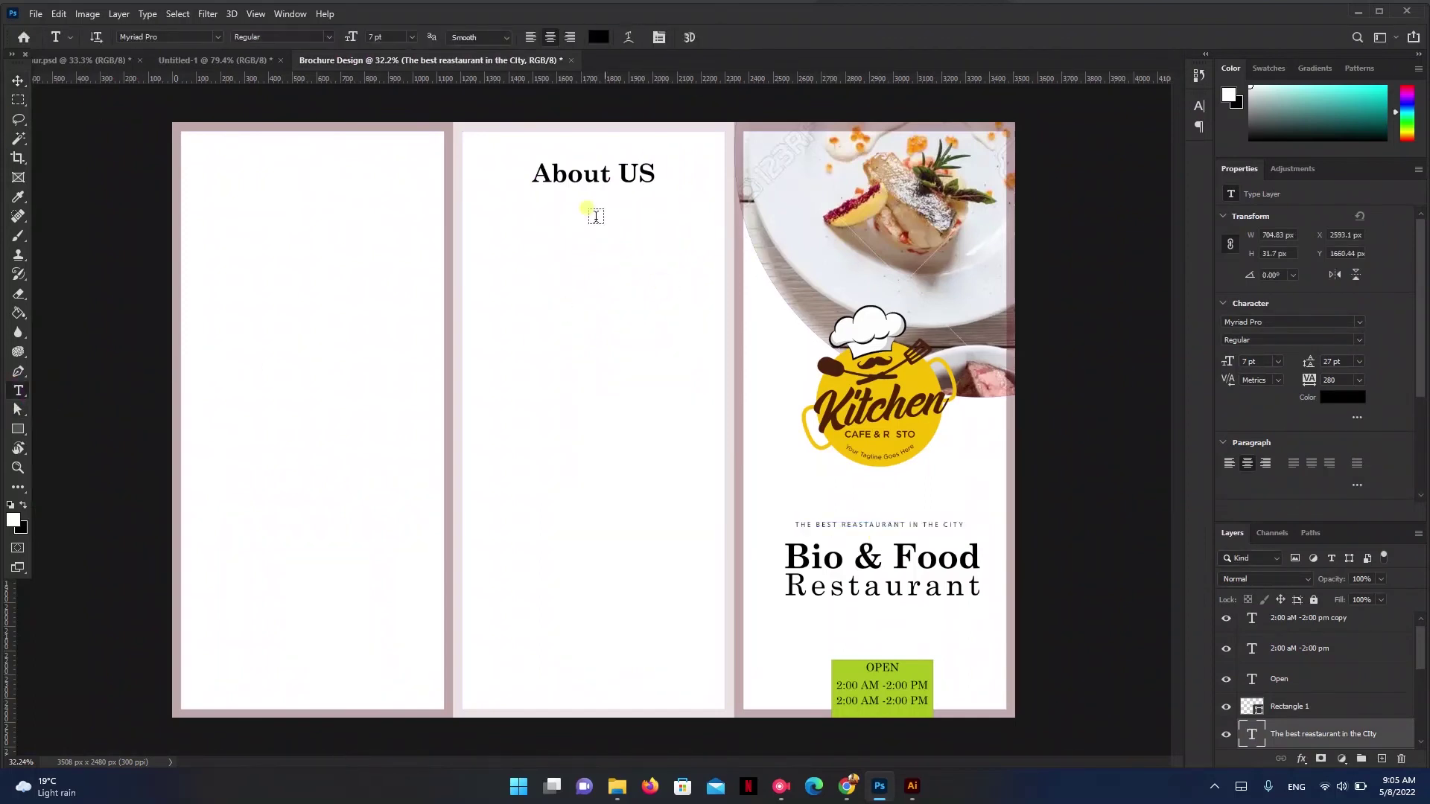
{"action": "left_click_drag", "start_coordinate": [494, 200], "coordinate": [691, 262]}
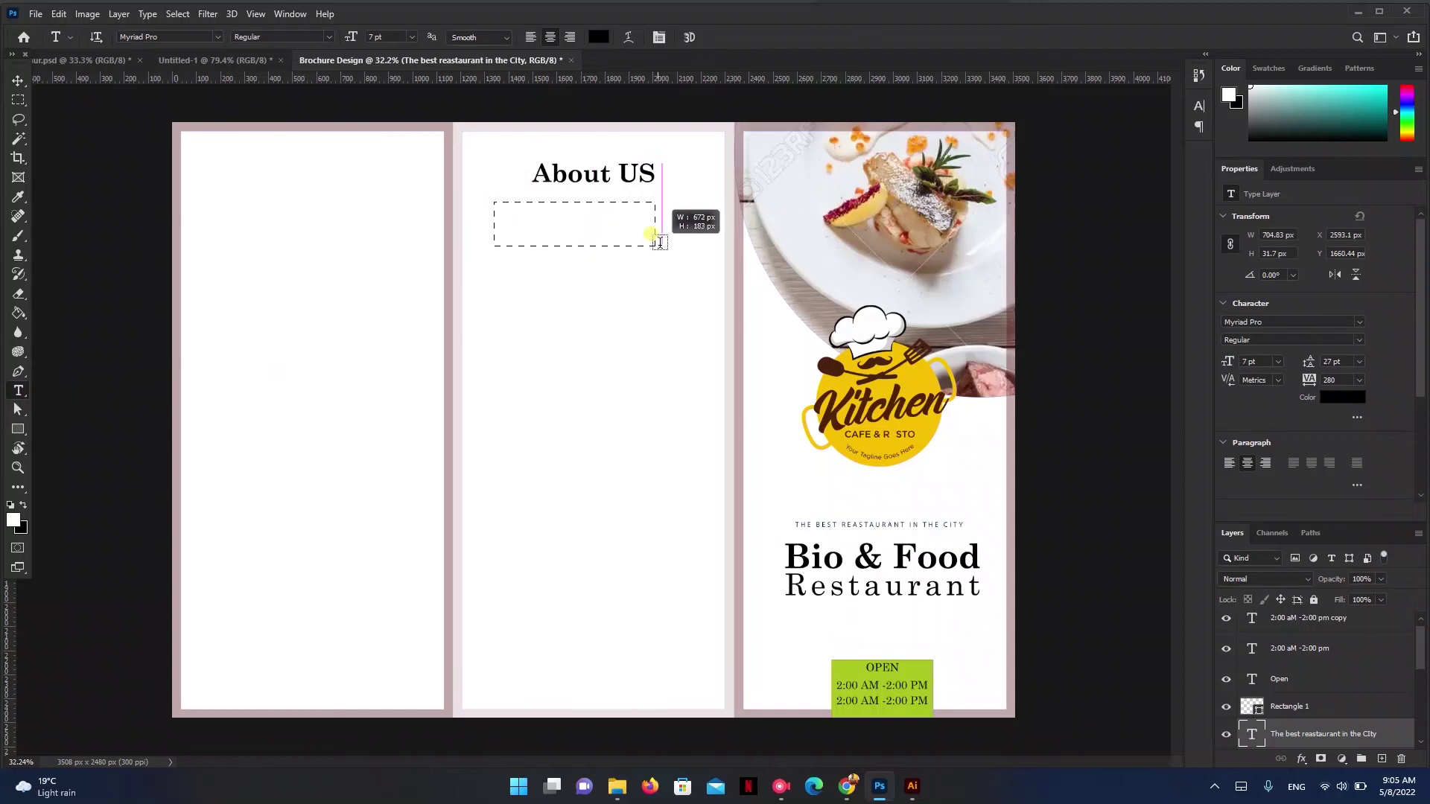
{"action": "left_click_drag", "start_coordinate": [691, 262], "coordinate": [702, 269]}
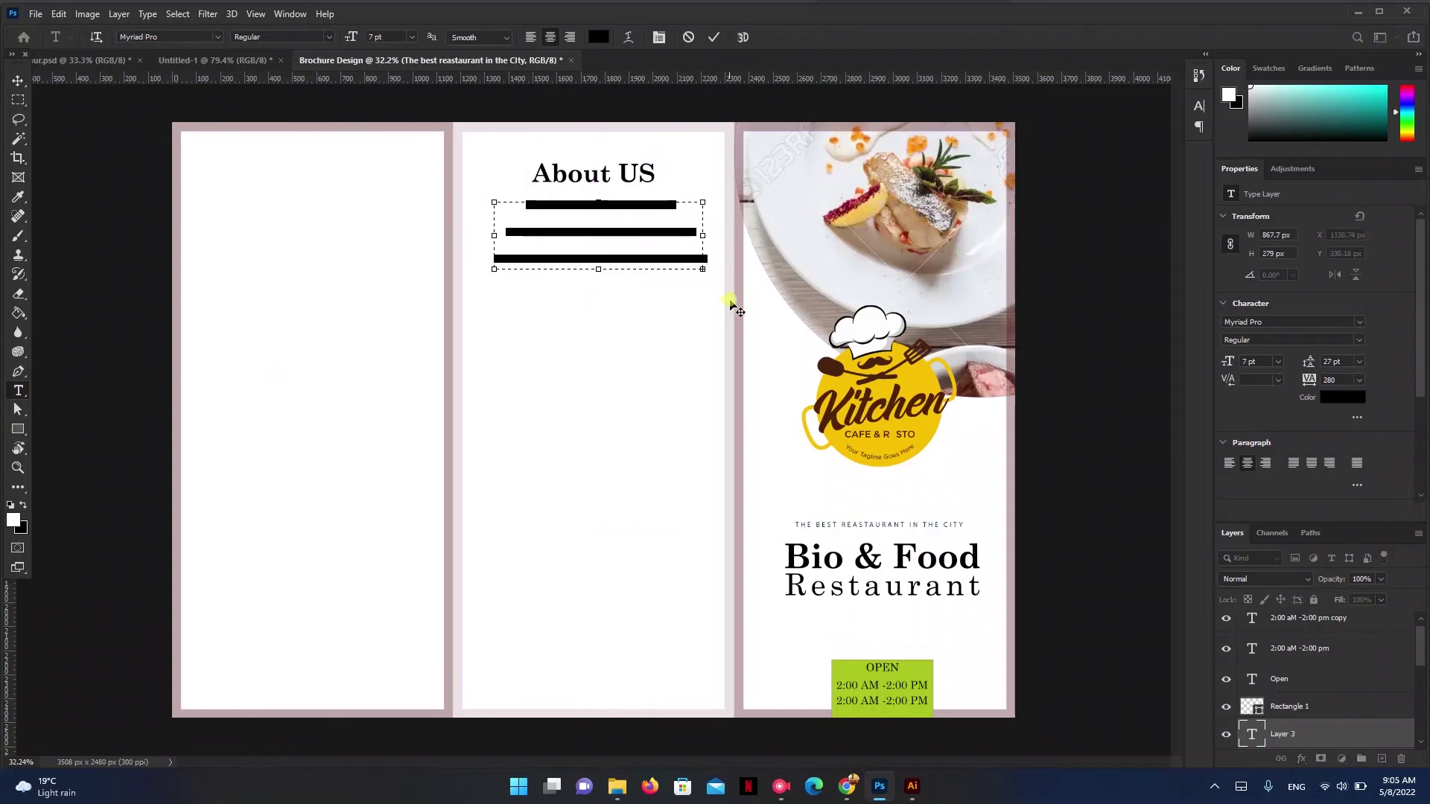
- Set the paragraph's tracking to 0 and leading to Auto
{"action": "left_click", "coordinate": [1204, 105]}
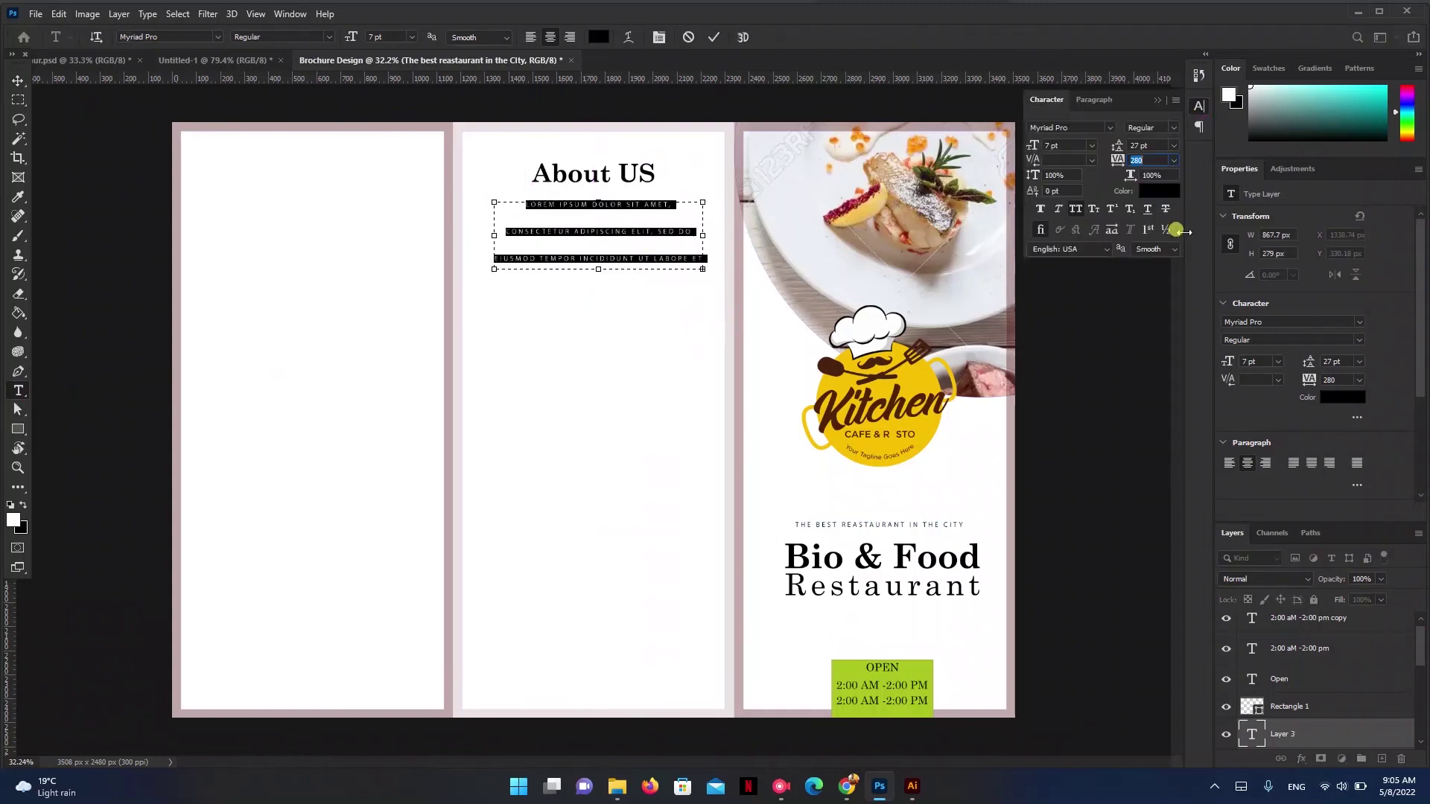
{"action": "left_click", "coordinate": [1173, 160]}
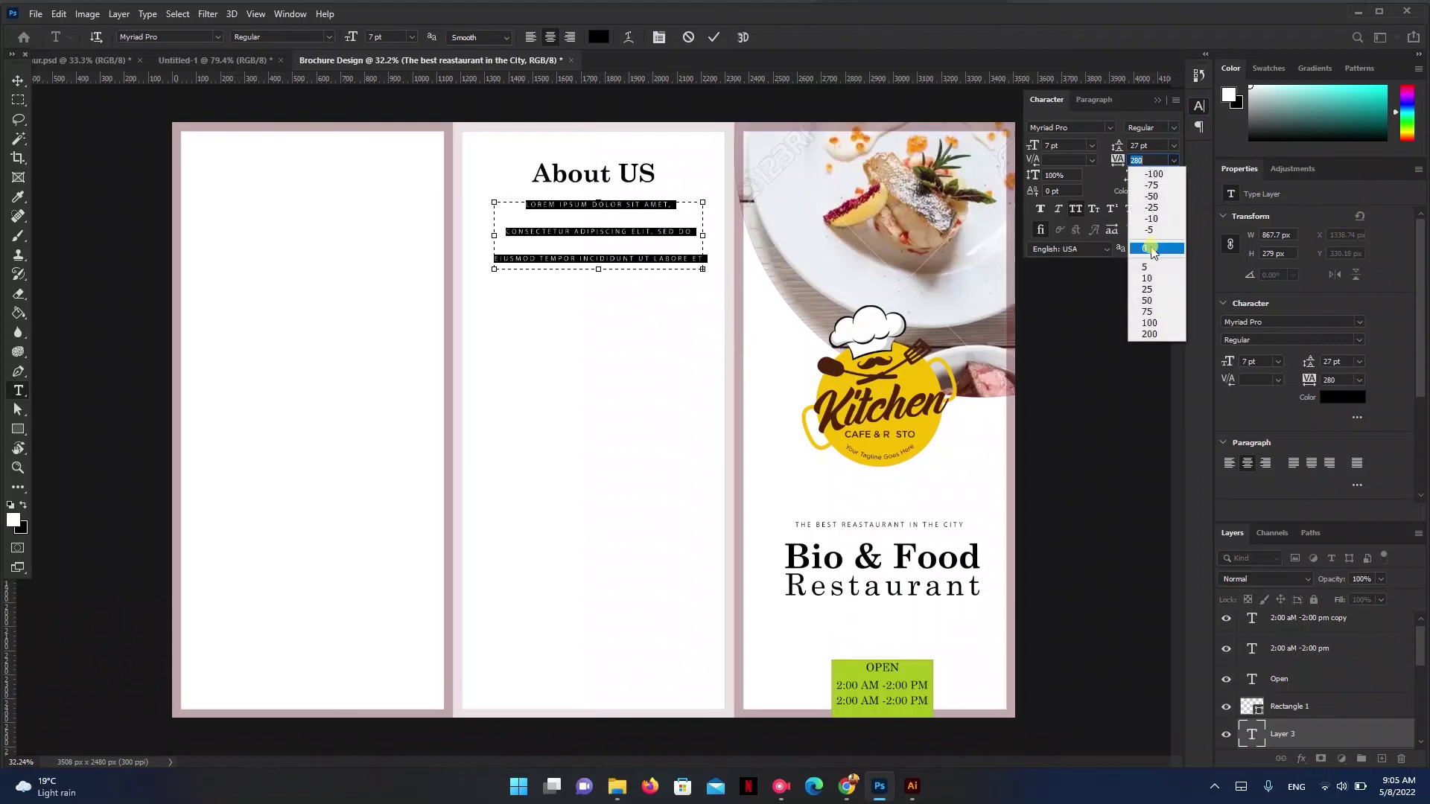
{"action": "left_click", "coordinate": [1148, 240]}
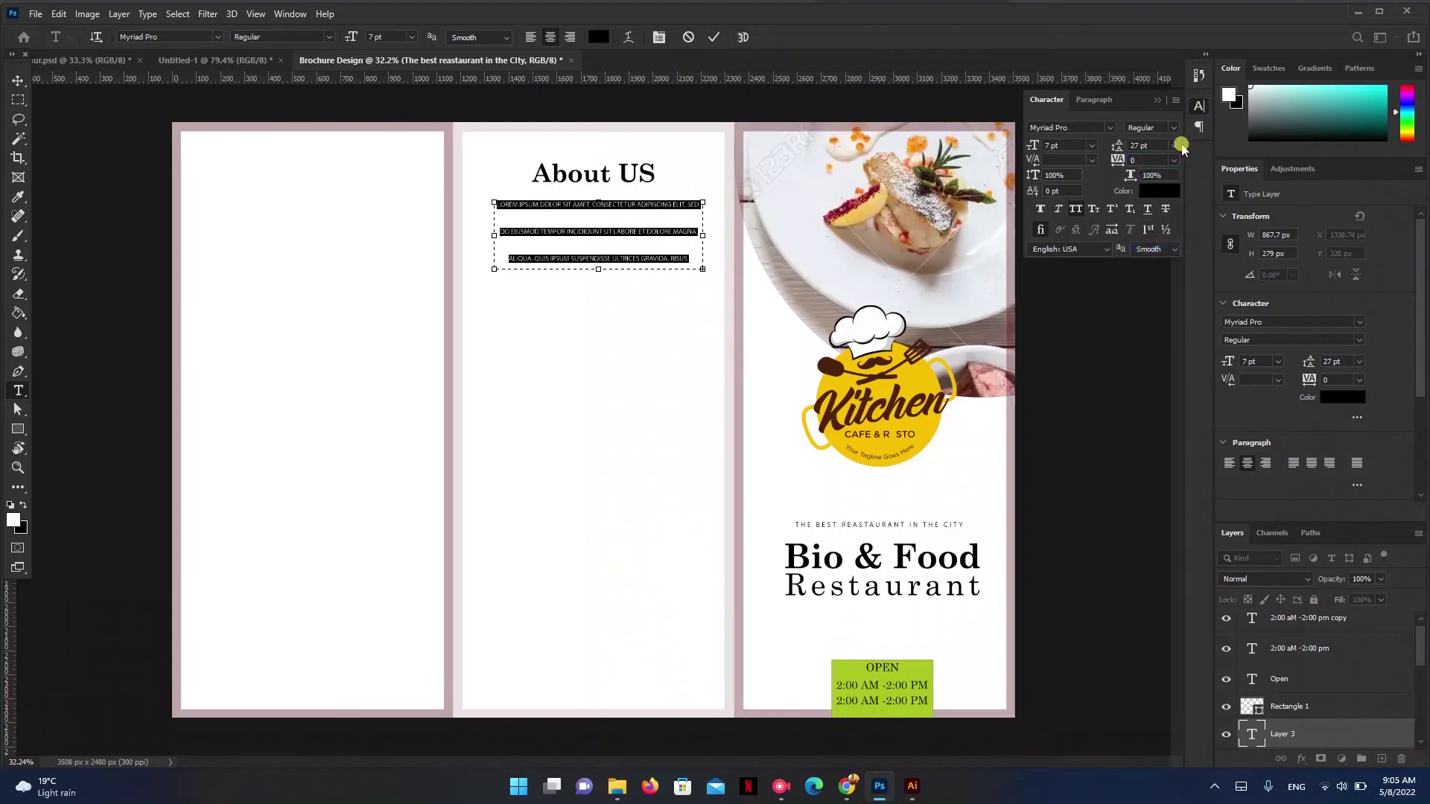
{"action": "left_click", "coordinate": [1175, 146]}
{"action": "left_click", "coordinate": [1147, 155]}
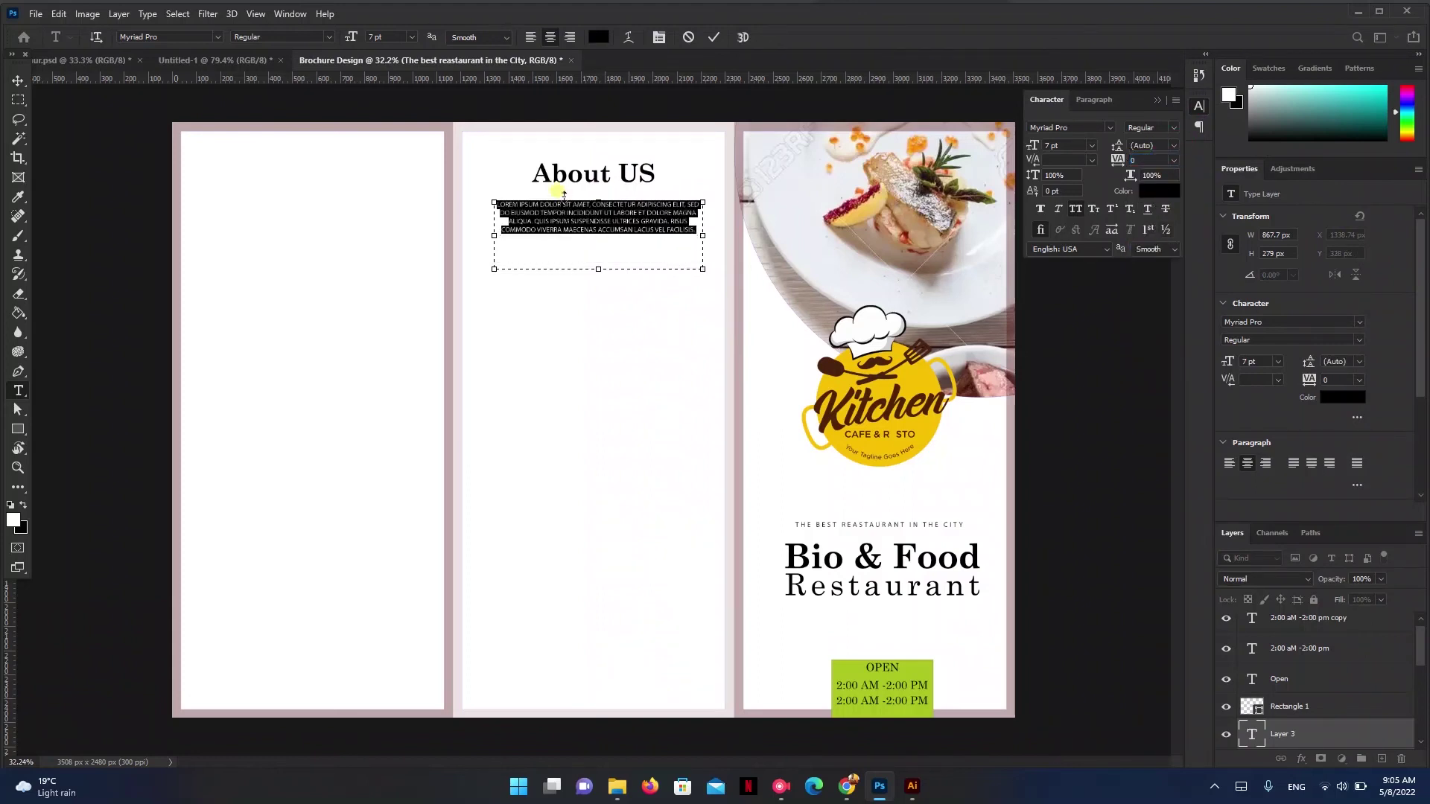
{"action": "left_click", "coordinate": [593, 225]}
{"action": "key", "text": "ctrl+a"}
- Make the paragraph 12 pt with All Caps off, commit it, and nudge it centred
{"action": "left_click_drag", "start_coordinate": [347, 40], "coordinate": [346, 40]}
{"action": "left_click", "coordinate": [1075, 213]}
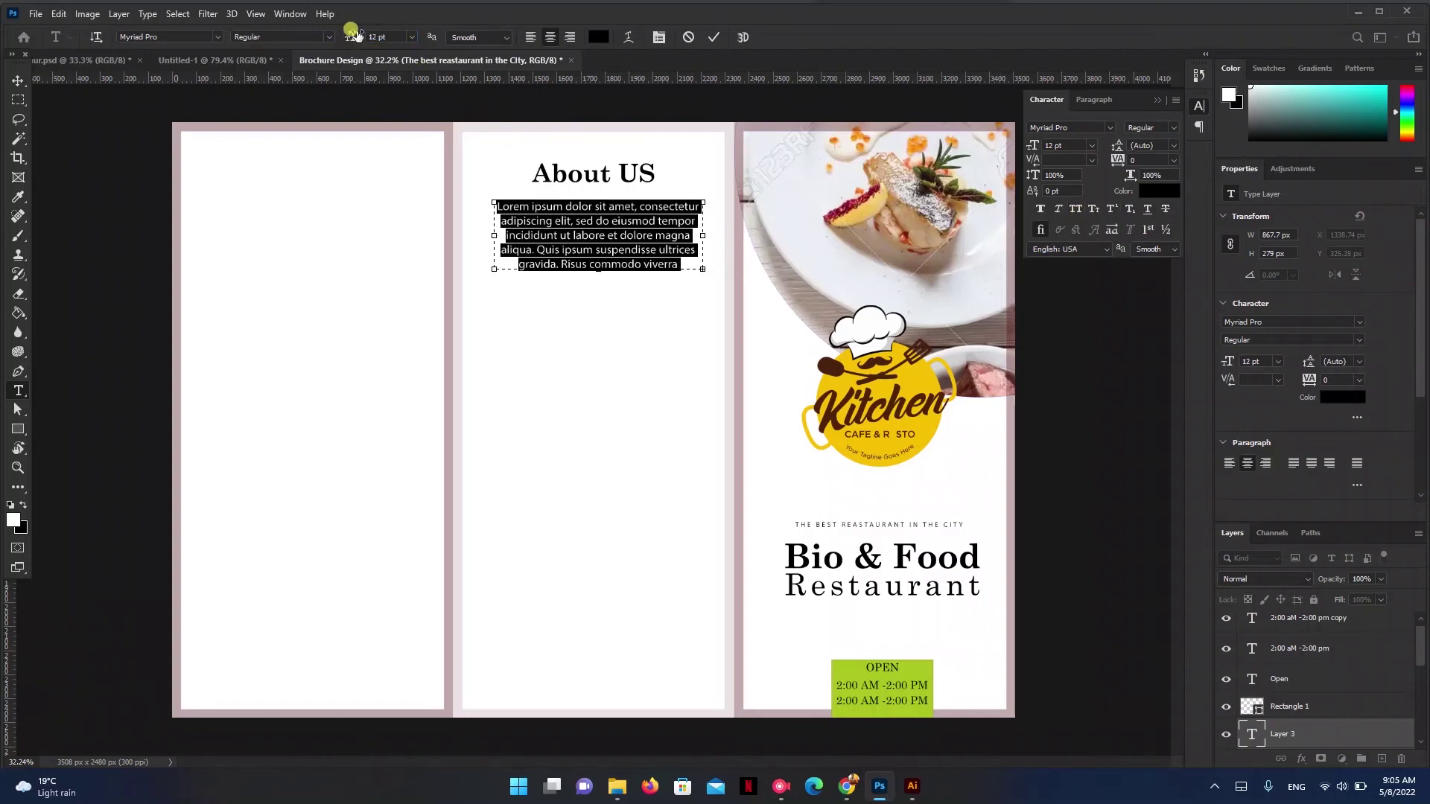
{"action": "left_click", "coordinate": [530, 246]}
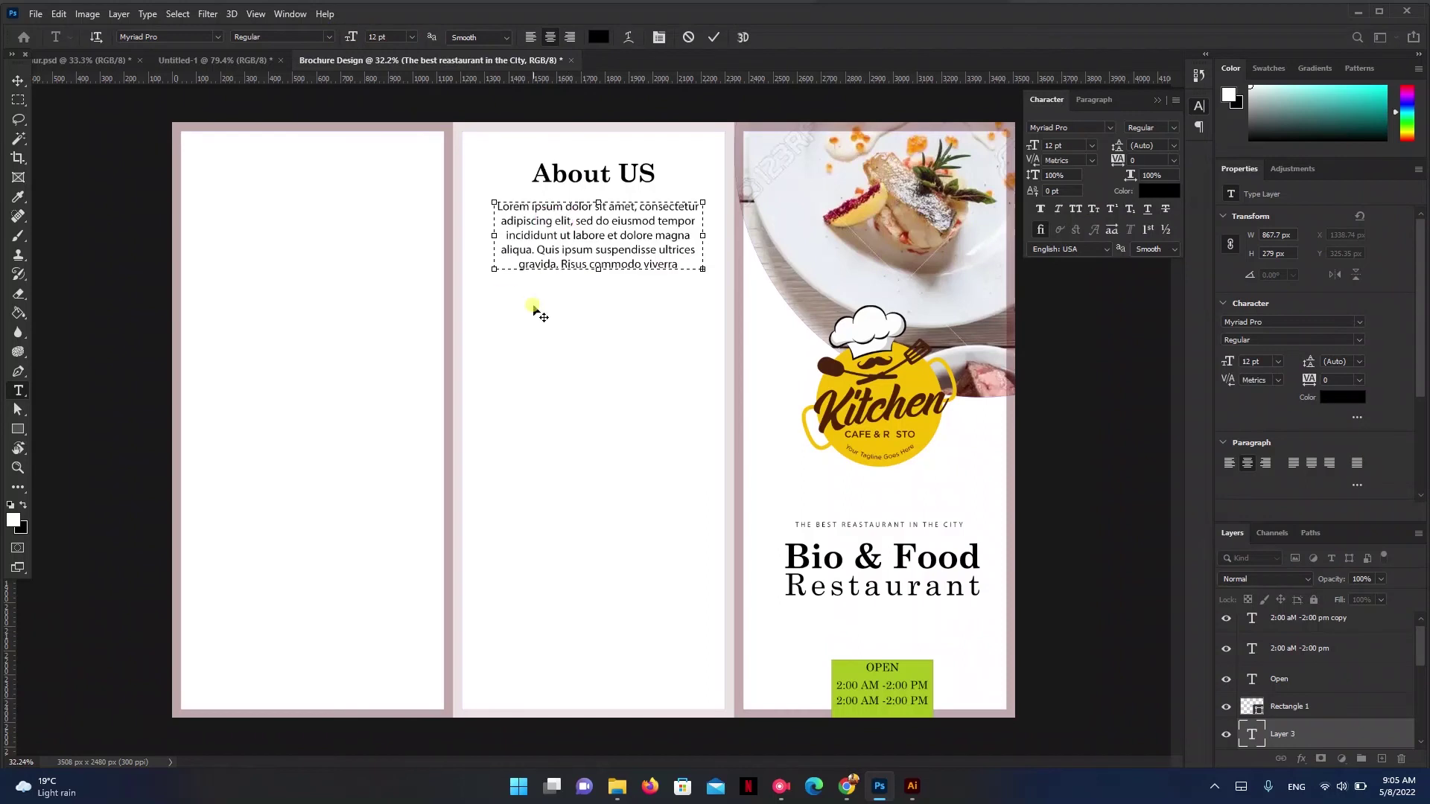
{"action": "left_click", "coordinate": [714, 37]}
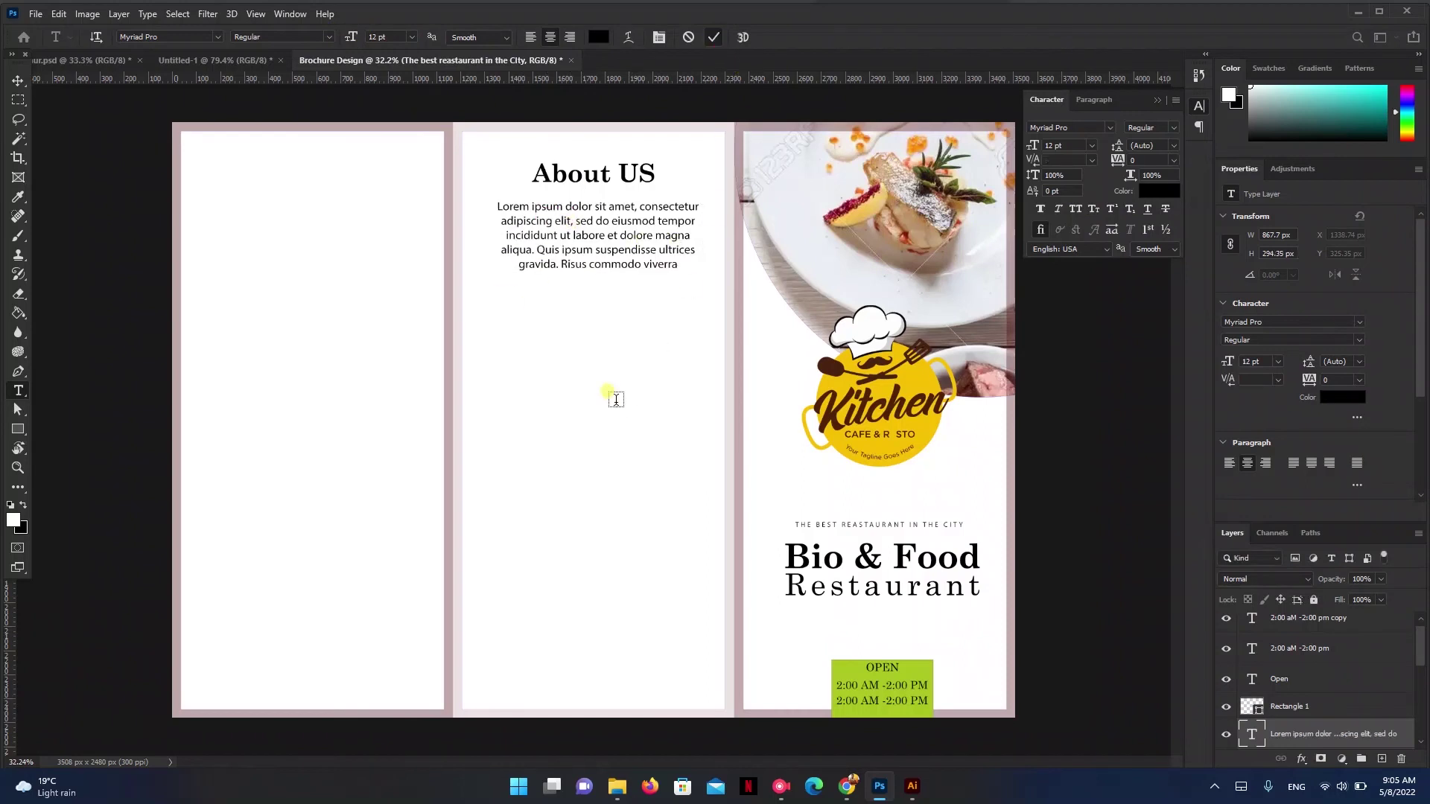
{"action": "key", "text": "v"}
{"action": "left_click_drag", "start_coordinate": [597, 216], "coordinate": [593, 216]}
{"action": "left_click", "coordinate": [655, 368]}
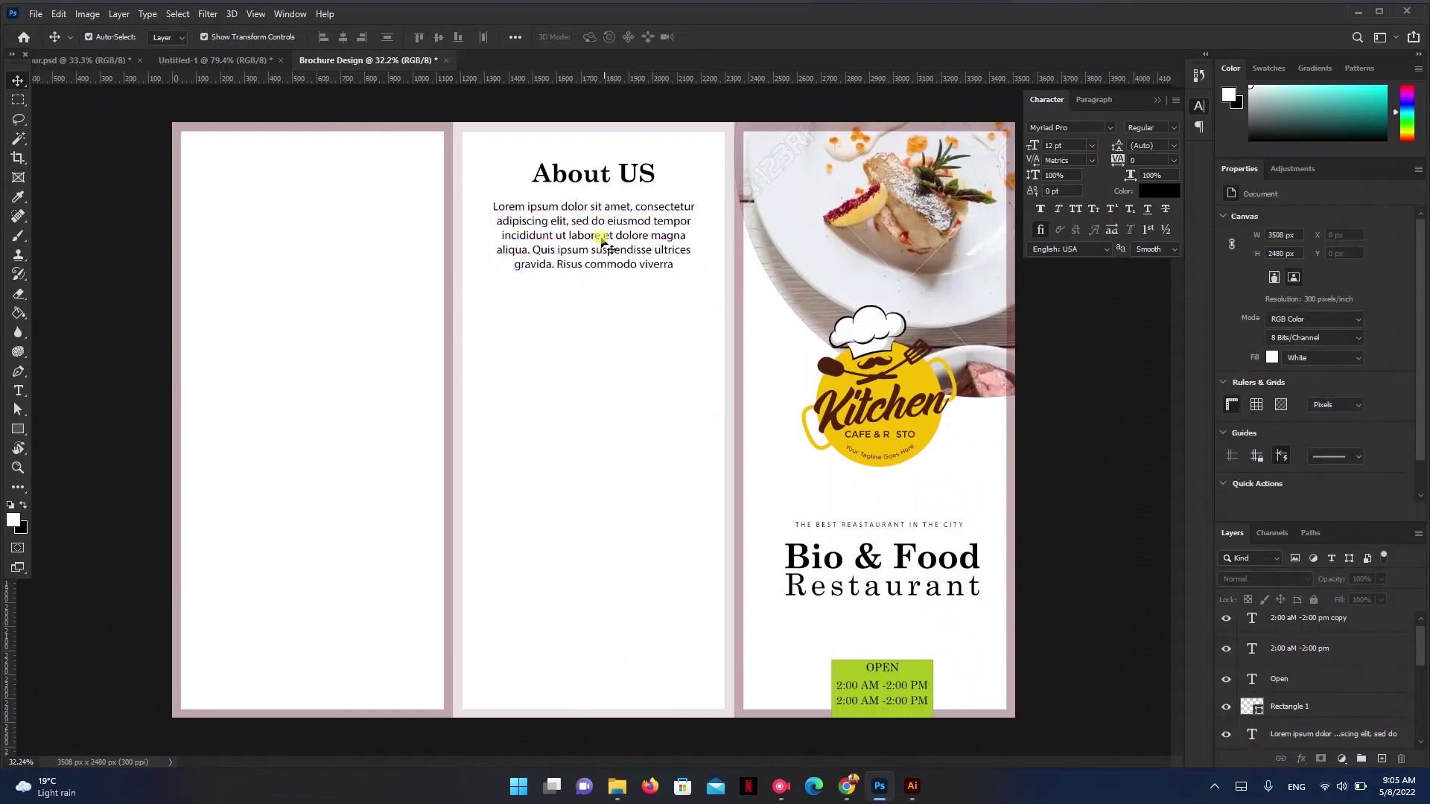
- Compare the brochure against the Untitled-1 reference mockup twice
{"action": "left_click", "coordinate": [245, 62]}
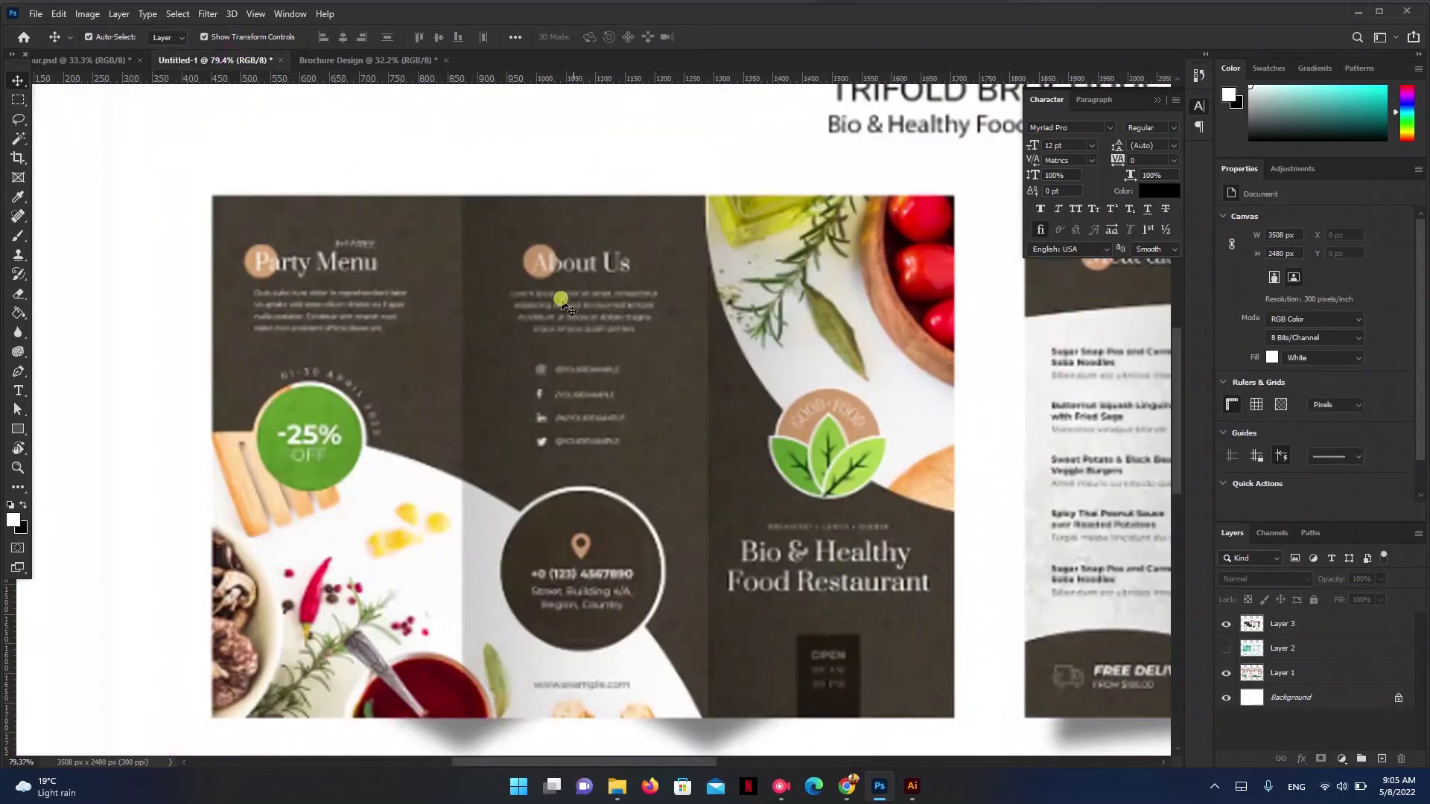
{"action": "left_click", "coordinate": [368, 60]}
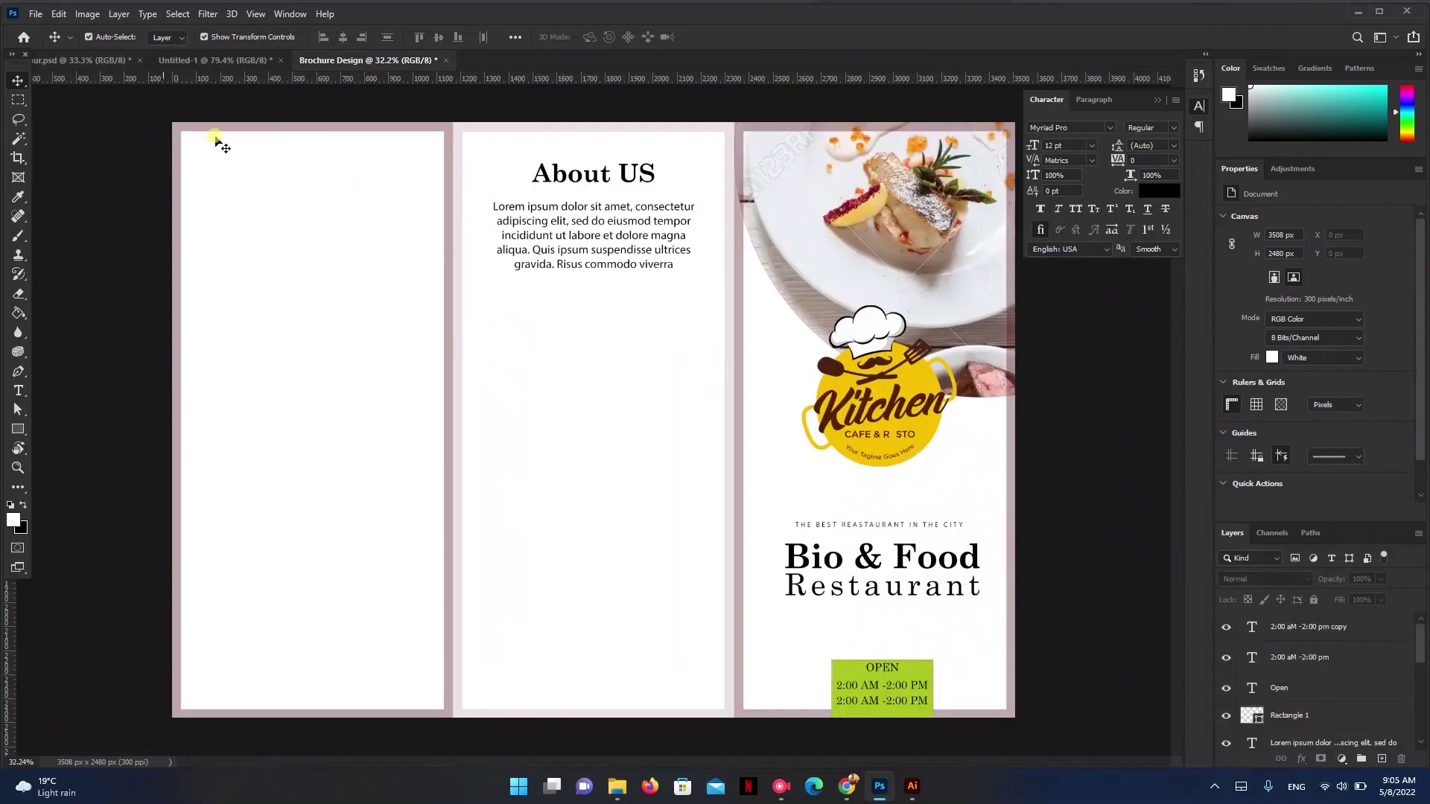
{"action": "left_click", "coordinate": [234, 62]}
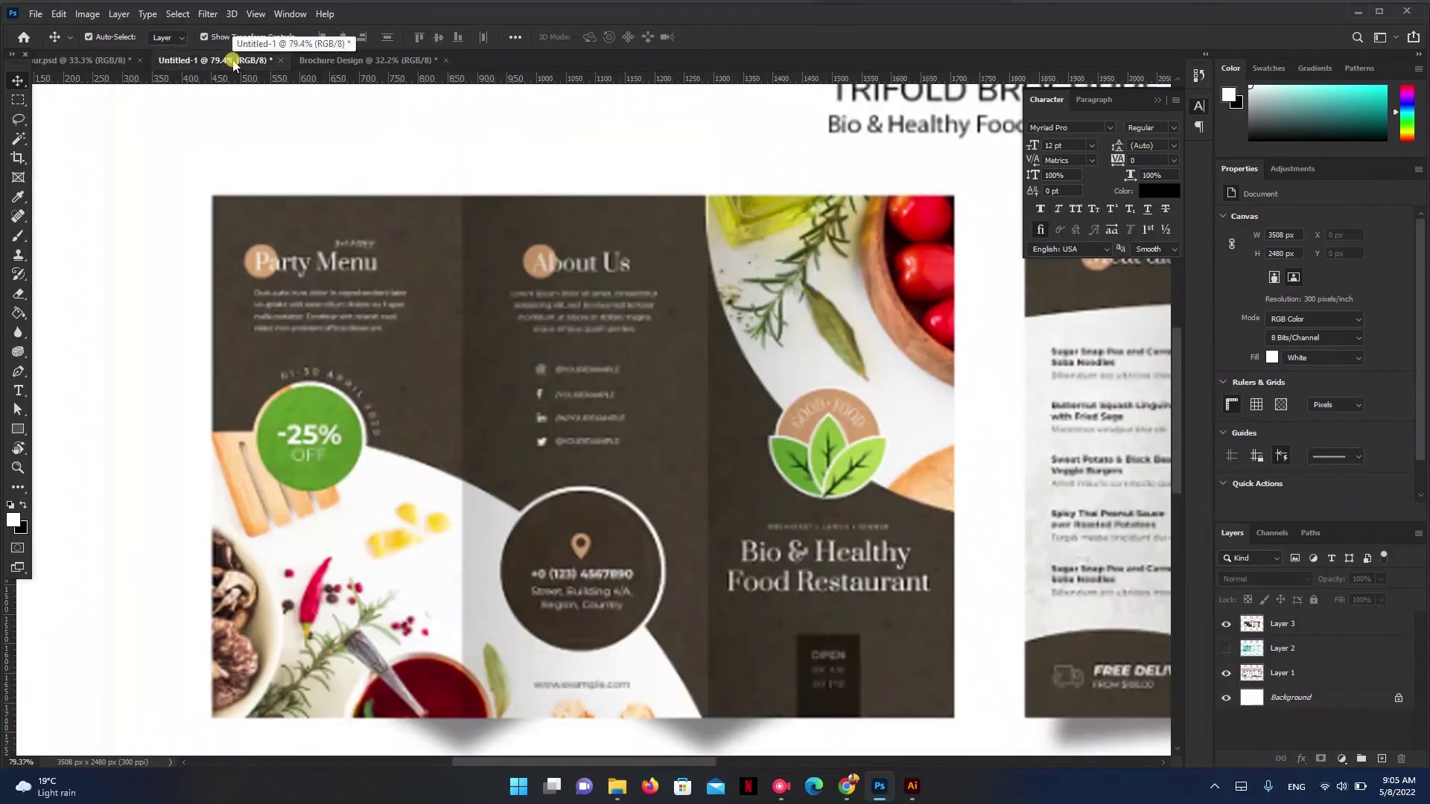
{"action": "left_click", "coordinate": [370, 61]}
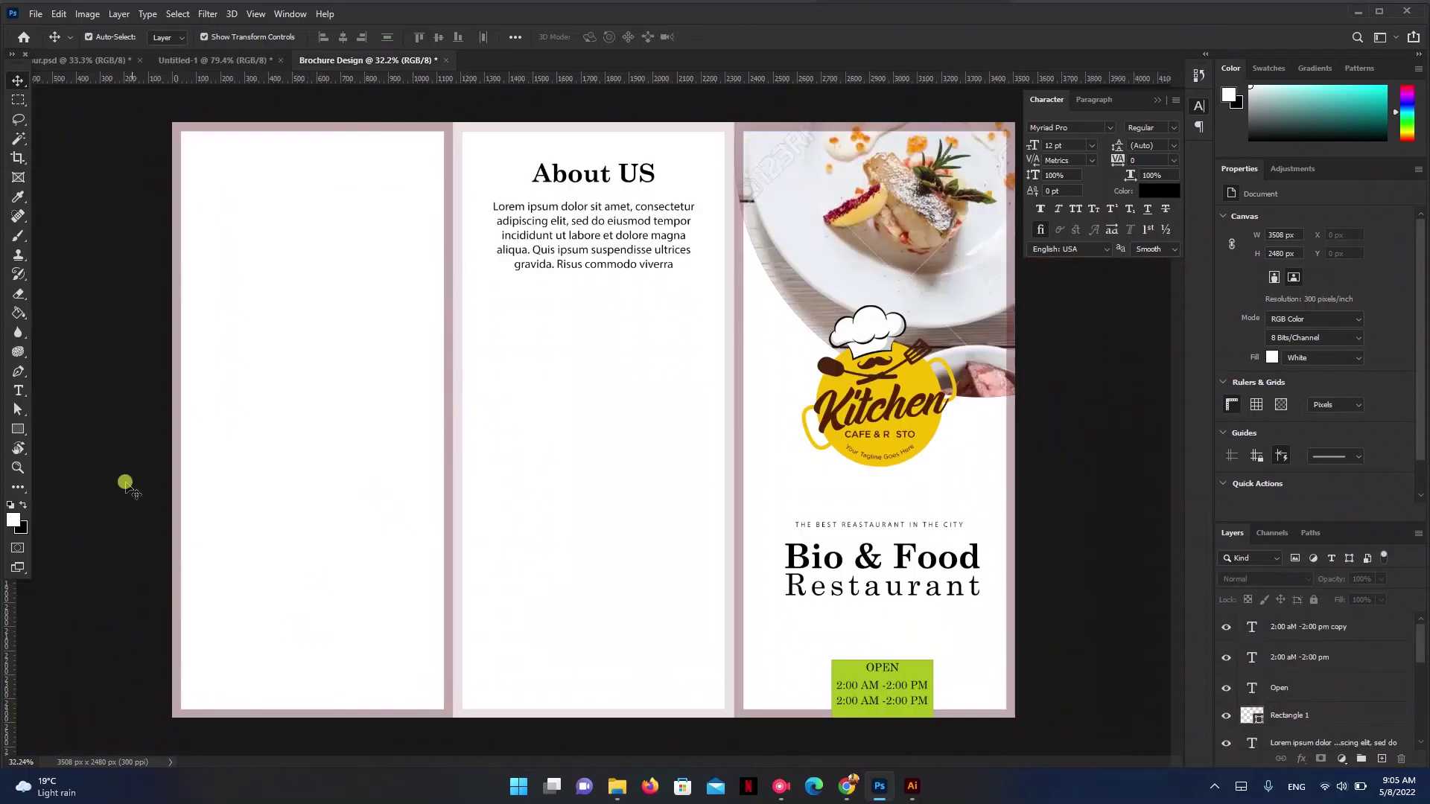
- Draw a large circle over the left panels and fill it with green
{"action": "scroll", "coordinate": [485, 564], "scroll_direction": "down", "scroll_amount": 3}
{"action": "scroll", "coordinate": [485, 564], "scroll_direction": "down", "scroll_amount": 2}
{"action": "scroll", "coordinate": [488, 537], "scroll_direction": "up", "scroll_amount": 1}
{"action": "left_click", "coordinate": [17, 429]}
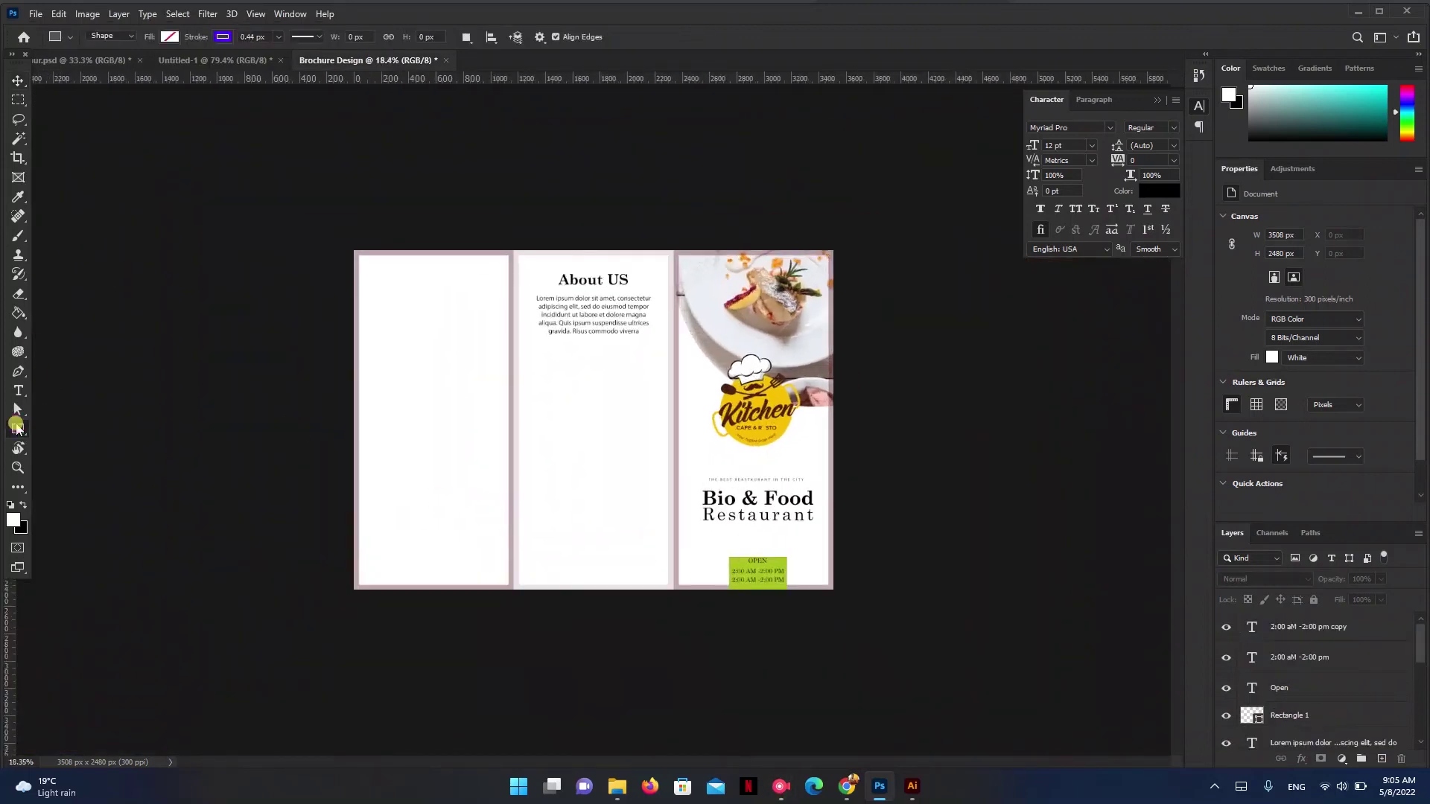
{"action": "left_click", "coordinate": [60, 442]}
{"action": "left_click_drag", "start_coordinate": [432, 451], "coordinate": [779, 620]}
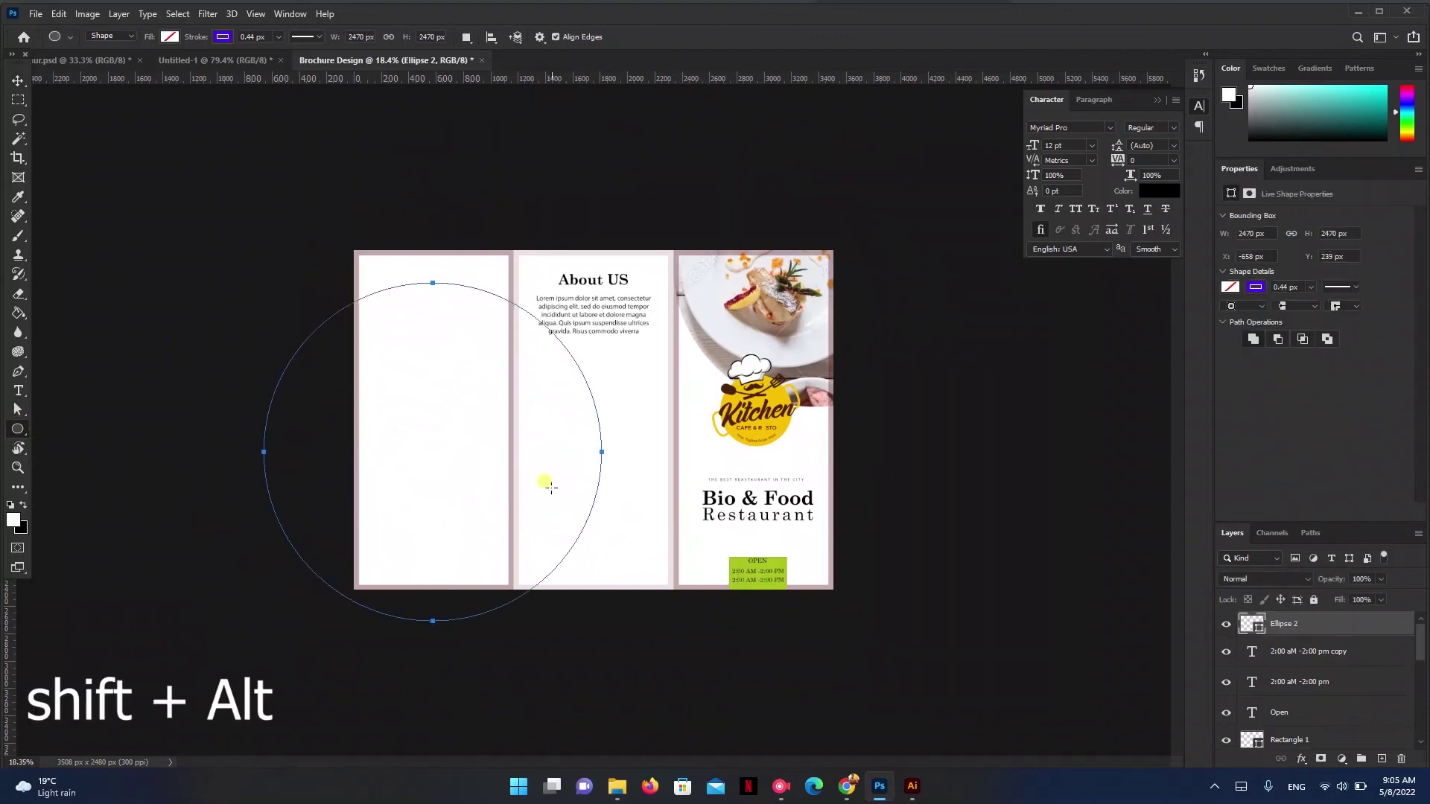
{"action": "left_click", "coordinate": [1229, 288]}
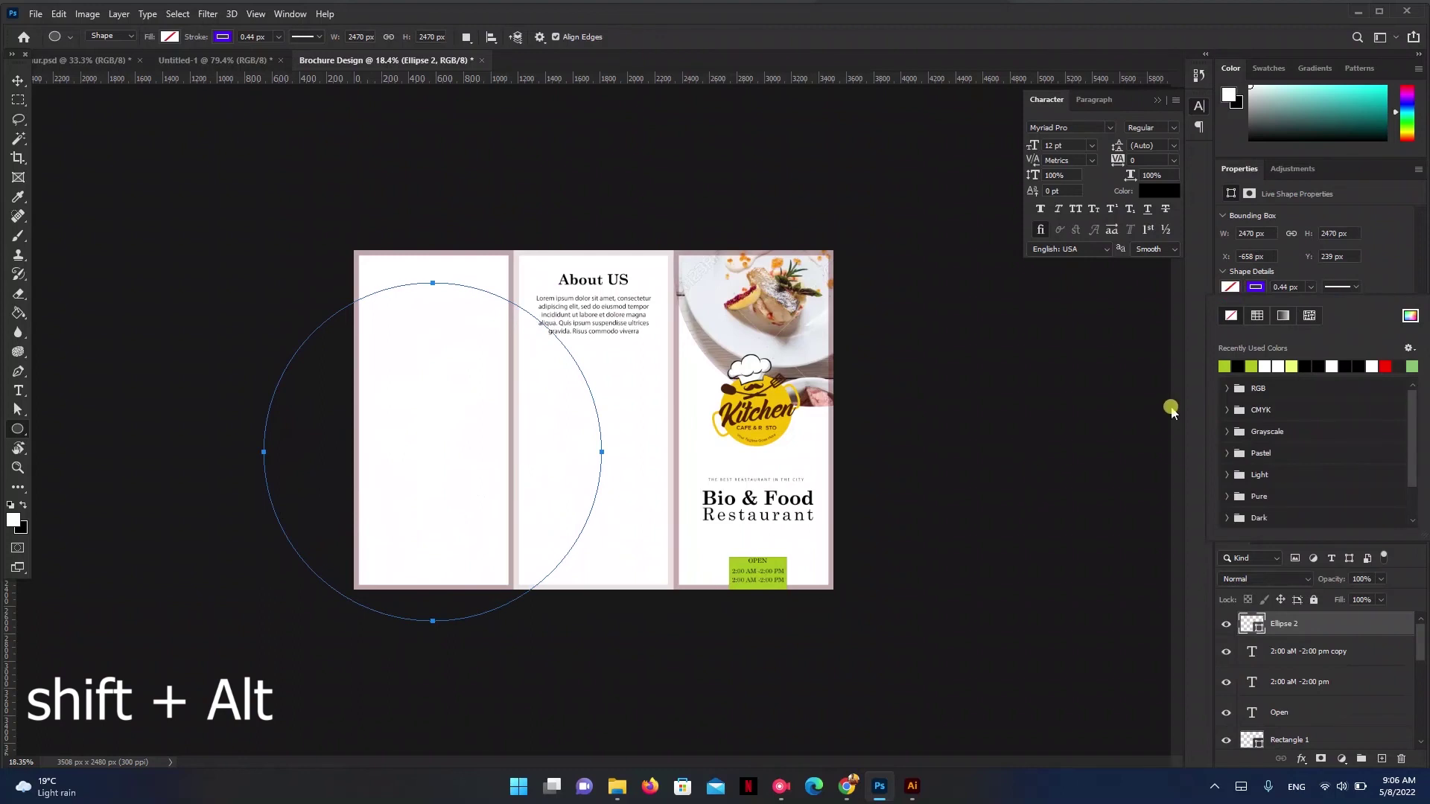
{"action": "left_click", "coordinate": [1251, 365]}
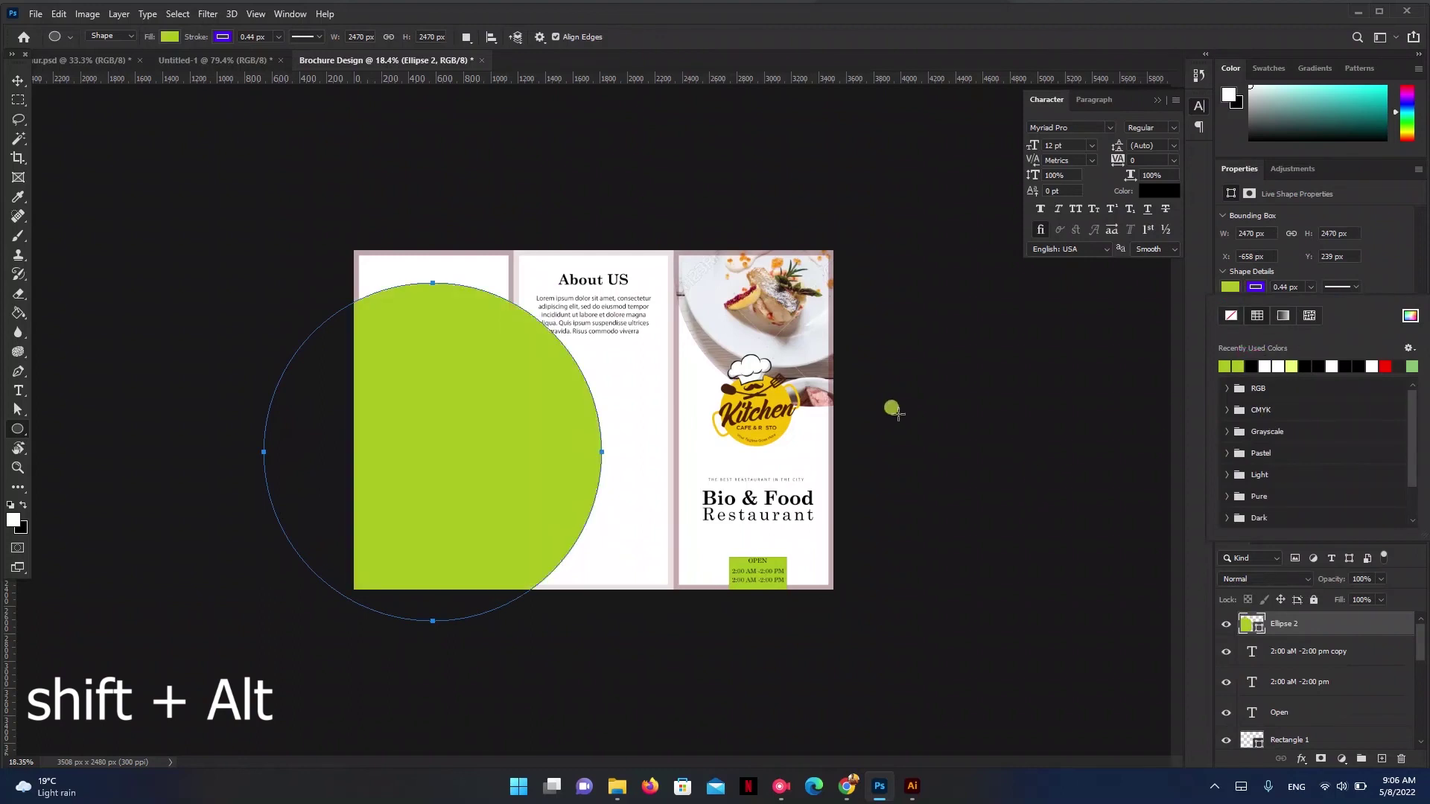
{"action": "left_click", "coordinate": [894, 409]}
- Move the green circle down-left and enlarge it slightly, checking the reference mockup
{"action": "key", "text": "v"}
{"action": "left_click_drag", "start_coordinate": [501, 440], "coordinate": [525, 556]}
{"action": "left_click", "coordinate": [216, 60]}
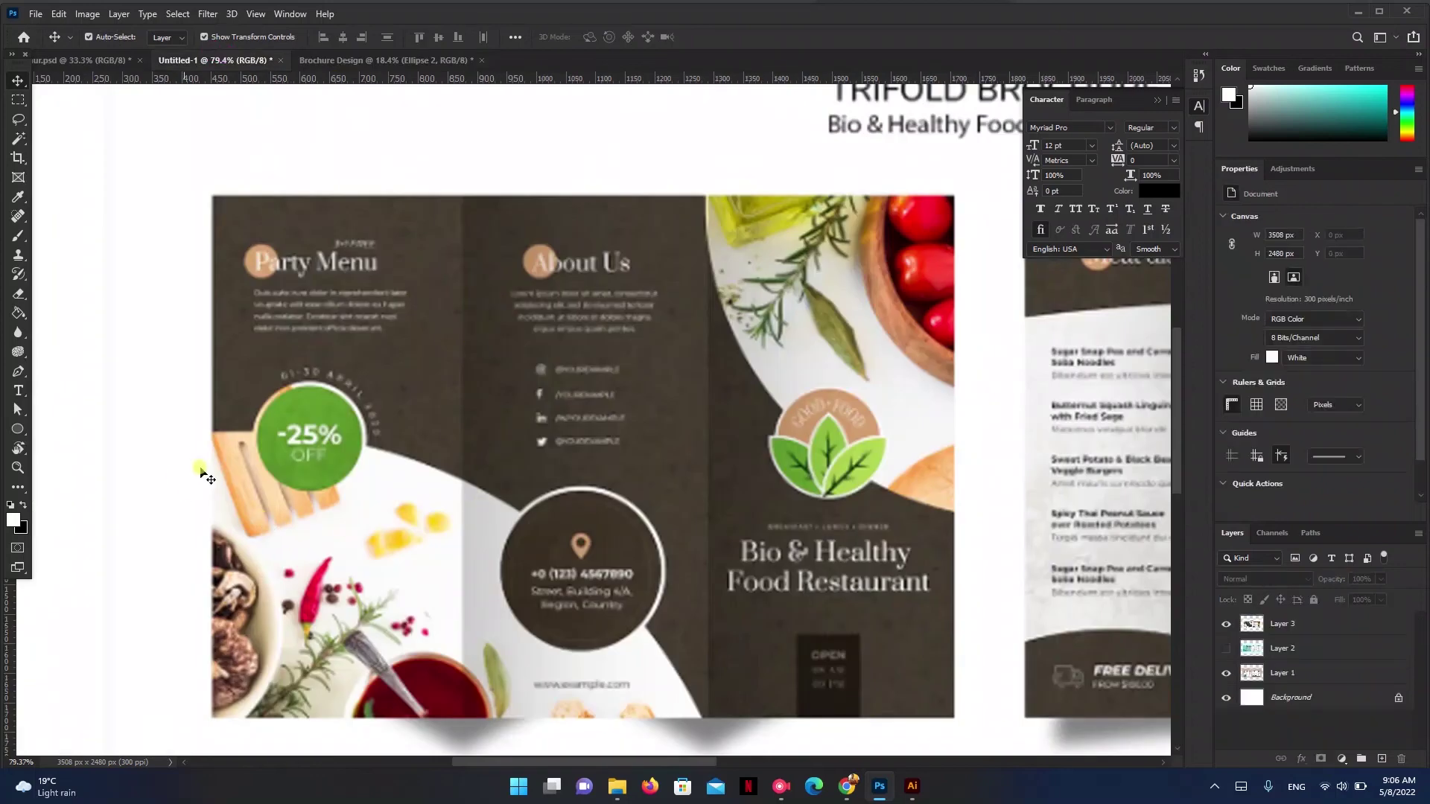
{"action": "left_click", "coordinate": [380, 63]}
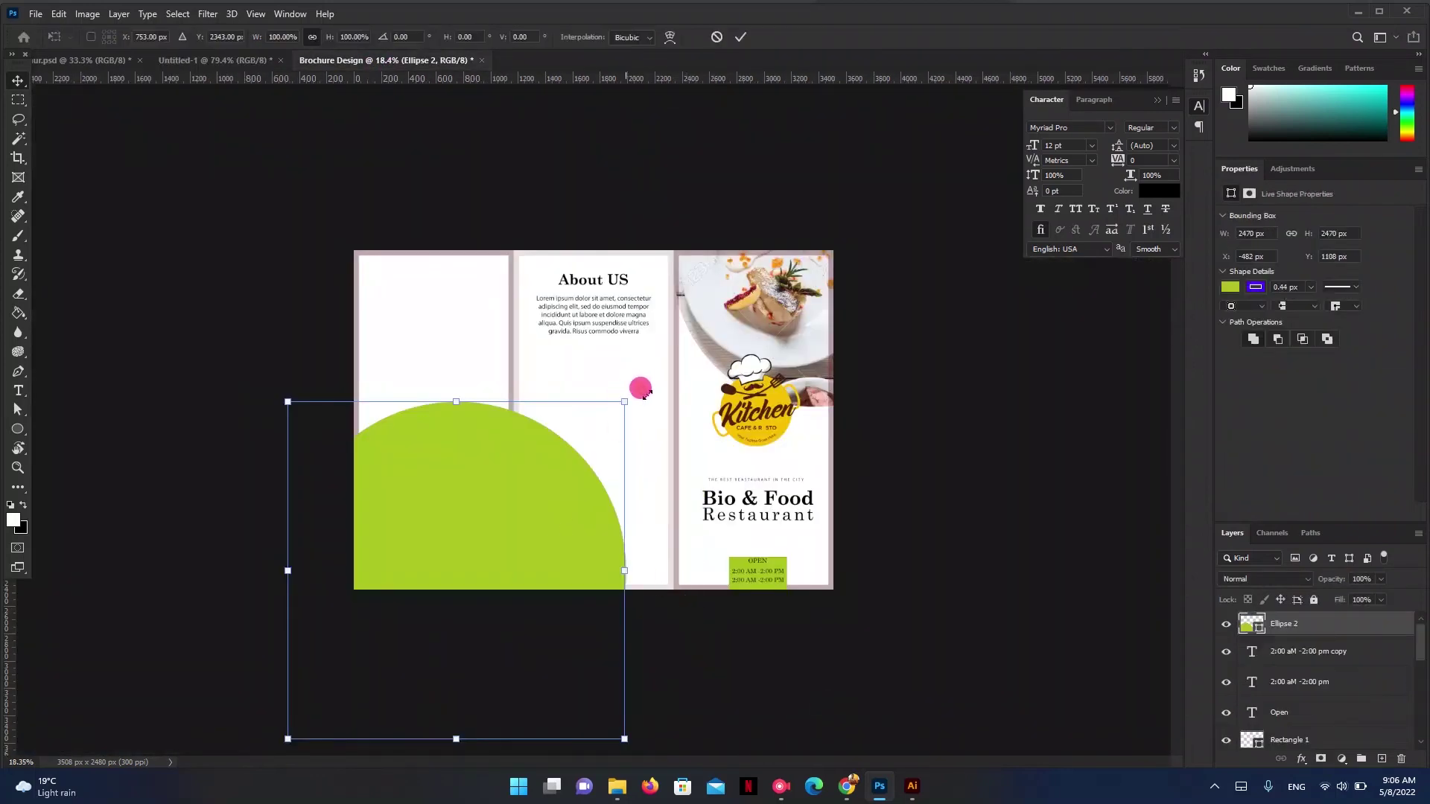
{"action": "left_click_drag", "start_coordinate": [624, 401], "coordinate": [638, 390]}
{"action": "left_click_drag", "start_coordinate": [584, 456], "coordinate": [518, 553]}
{"action": "left_click", "coordinate": [233, 57]}
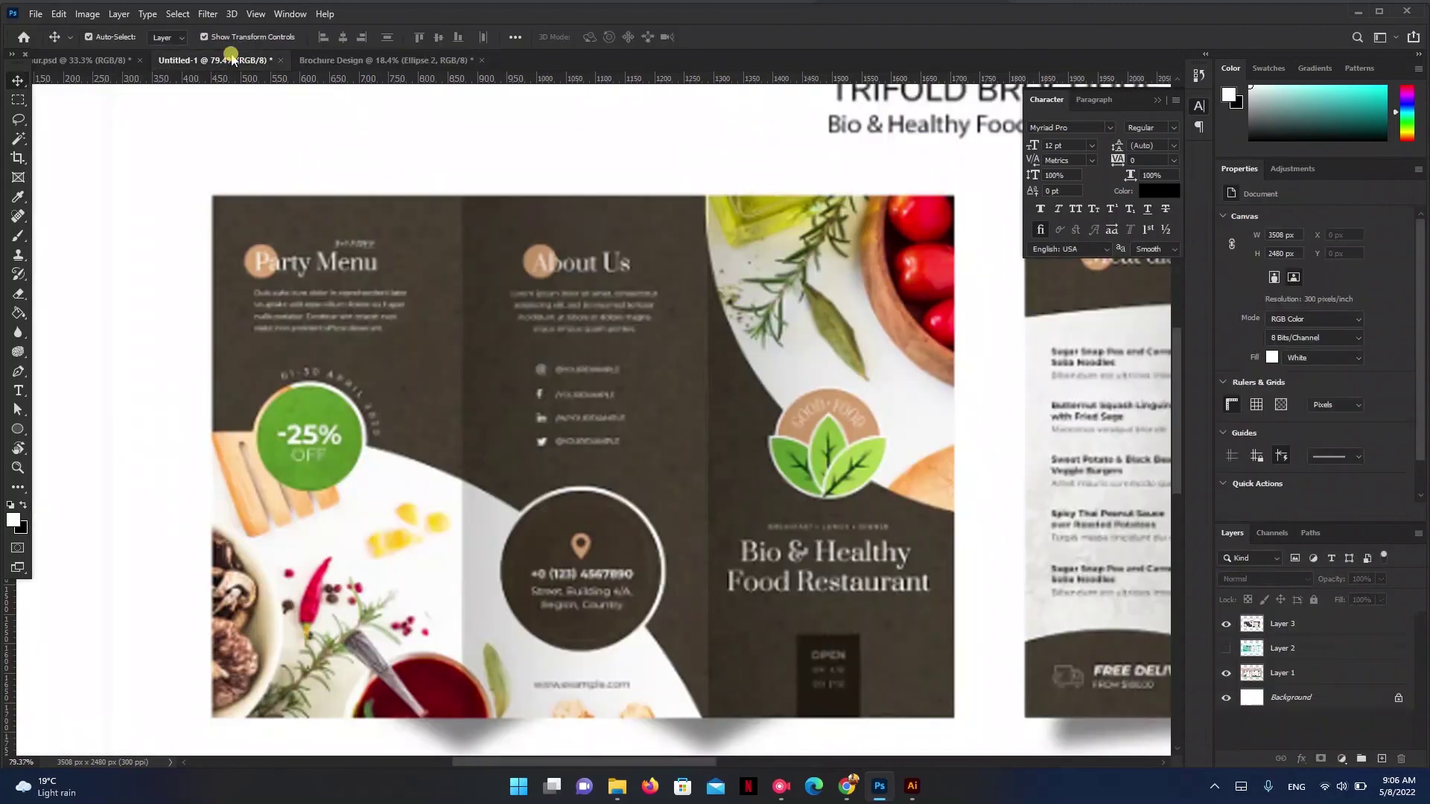
{"action": "left_click", "coordinate": [386, 60]}
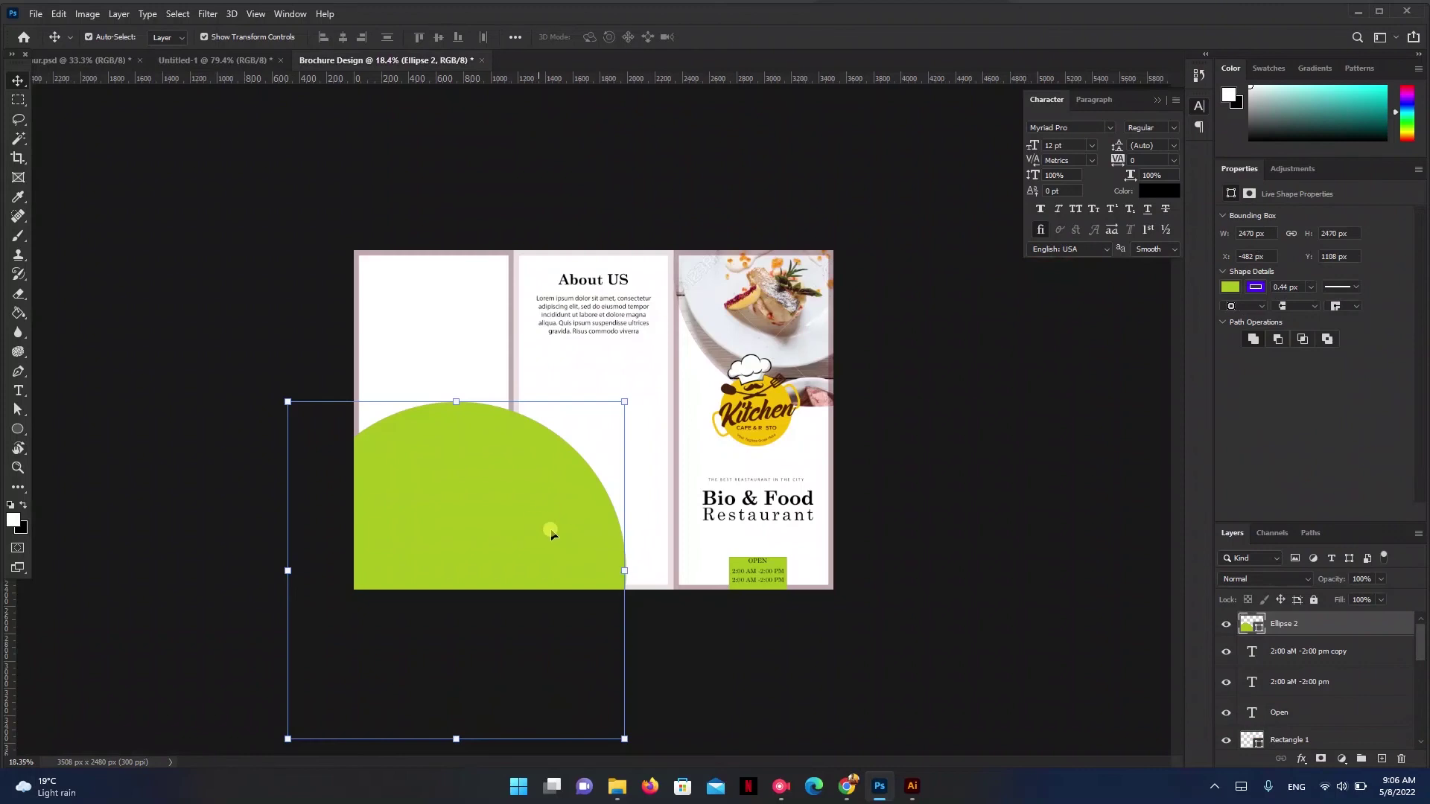
- Position Ellipse 2 at the bottom-left panels and scale it to about 115%
{"action": "left_click_drag", "start_coordinate": [541, 532], "coordinate": [588, 566]}
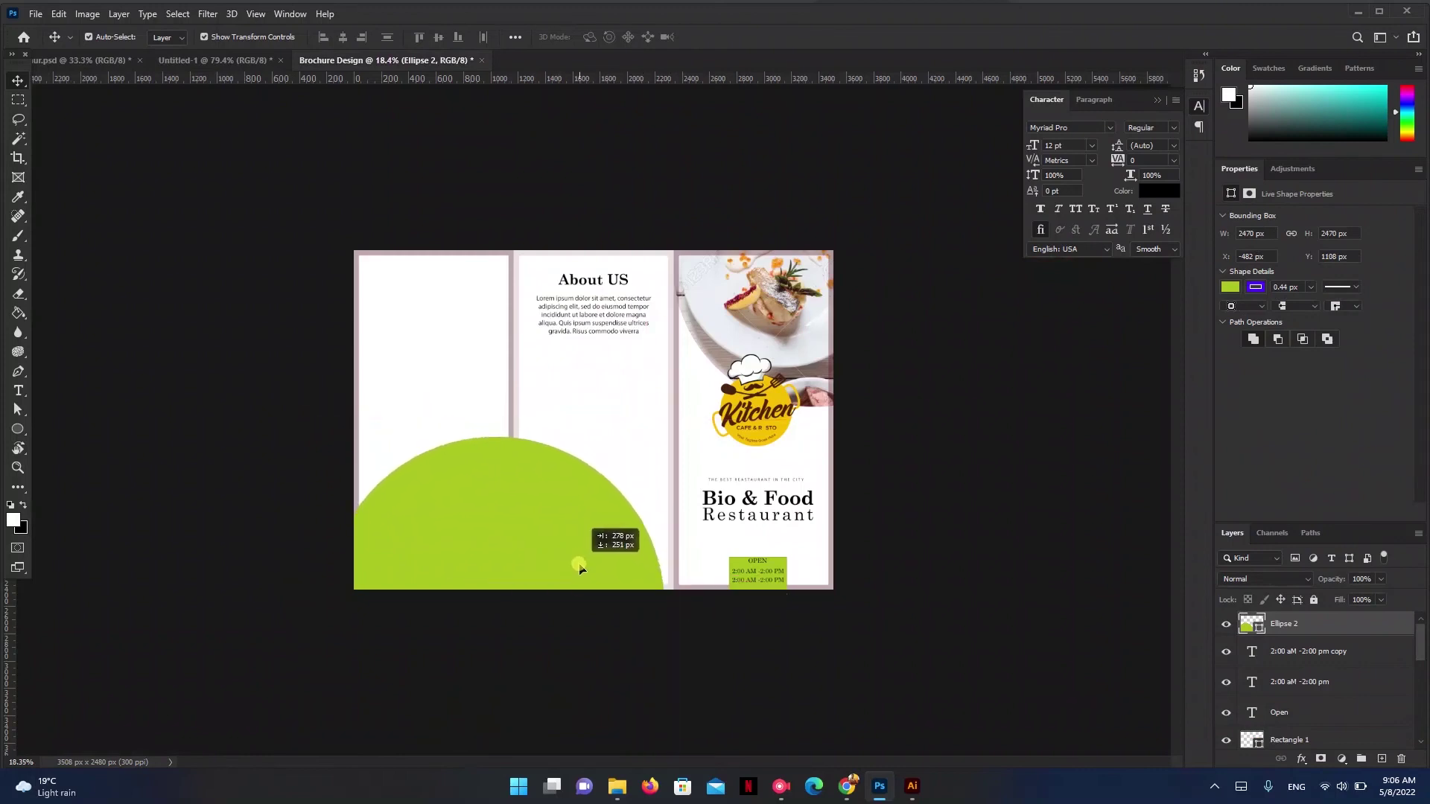
{"action": "left_click_drag", "start_coordinate": [588, 566], "coordinate": [586, 558]}
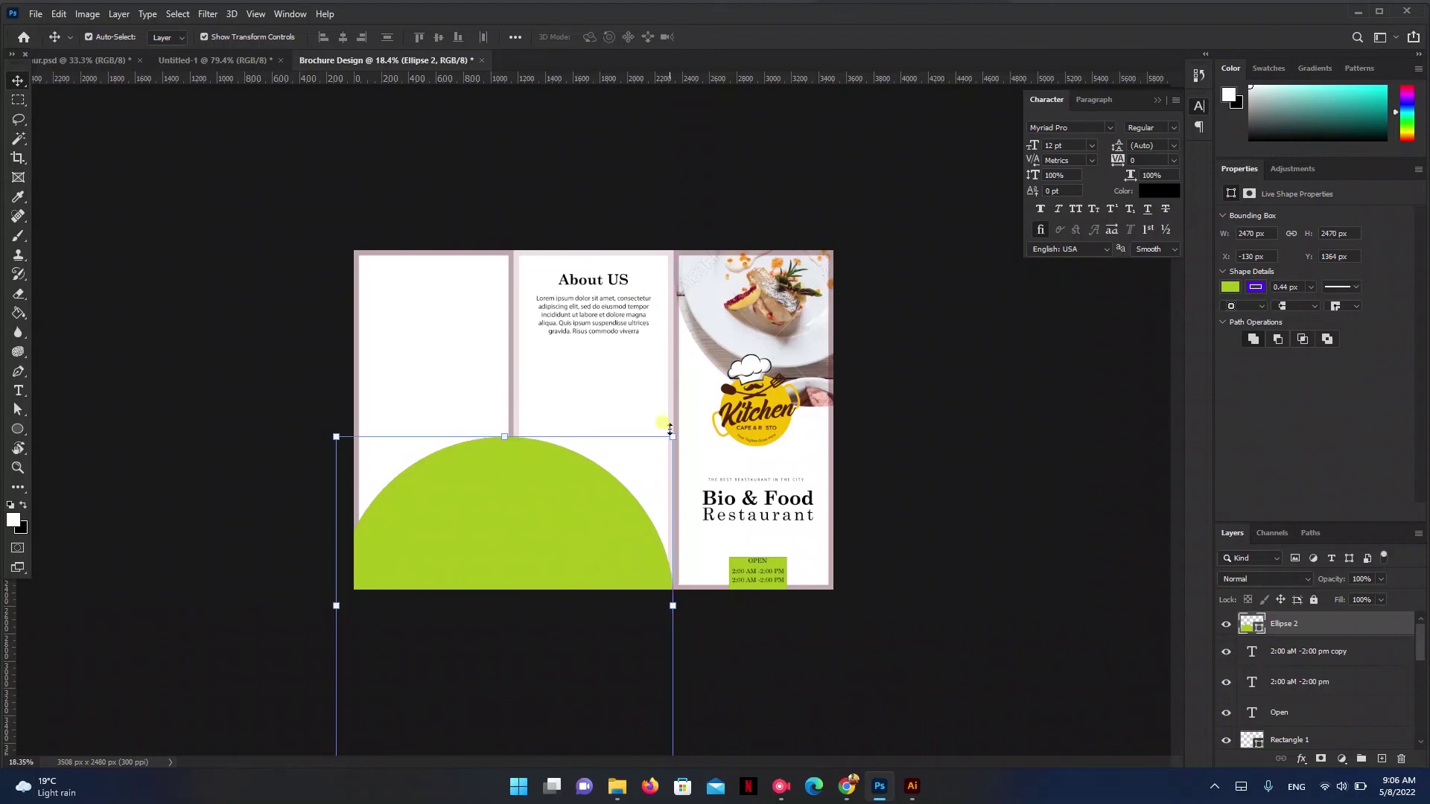
{"action": "key", "text": "ctrl+t"}
{"action": "left_click_drag", "start_coordinate": [673, 435], "coordinate": [607, 536]}
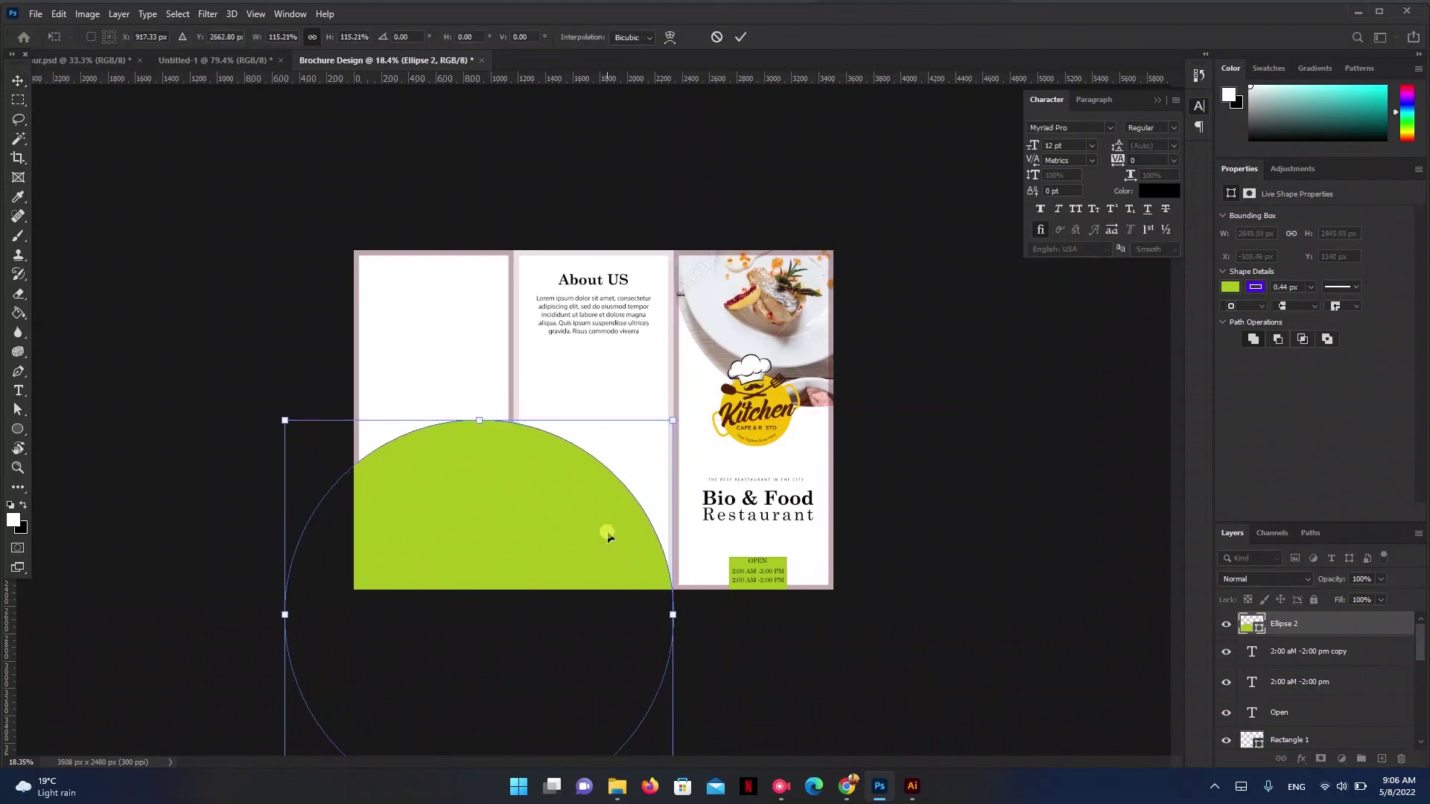
{"action": "left_click", "coordinate": [738, 36]}
{"action": "left_click", "coordinate": [926, 400]}
{"action": "scroll", "coordinate": [542, 494], "scroll_direction": "up", "scroll_amount": 2}
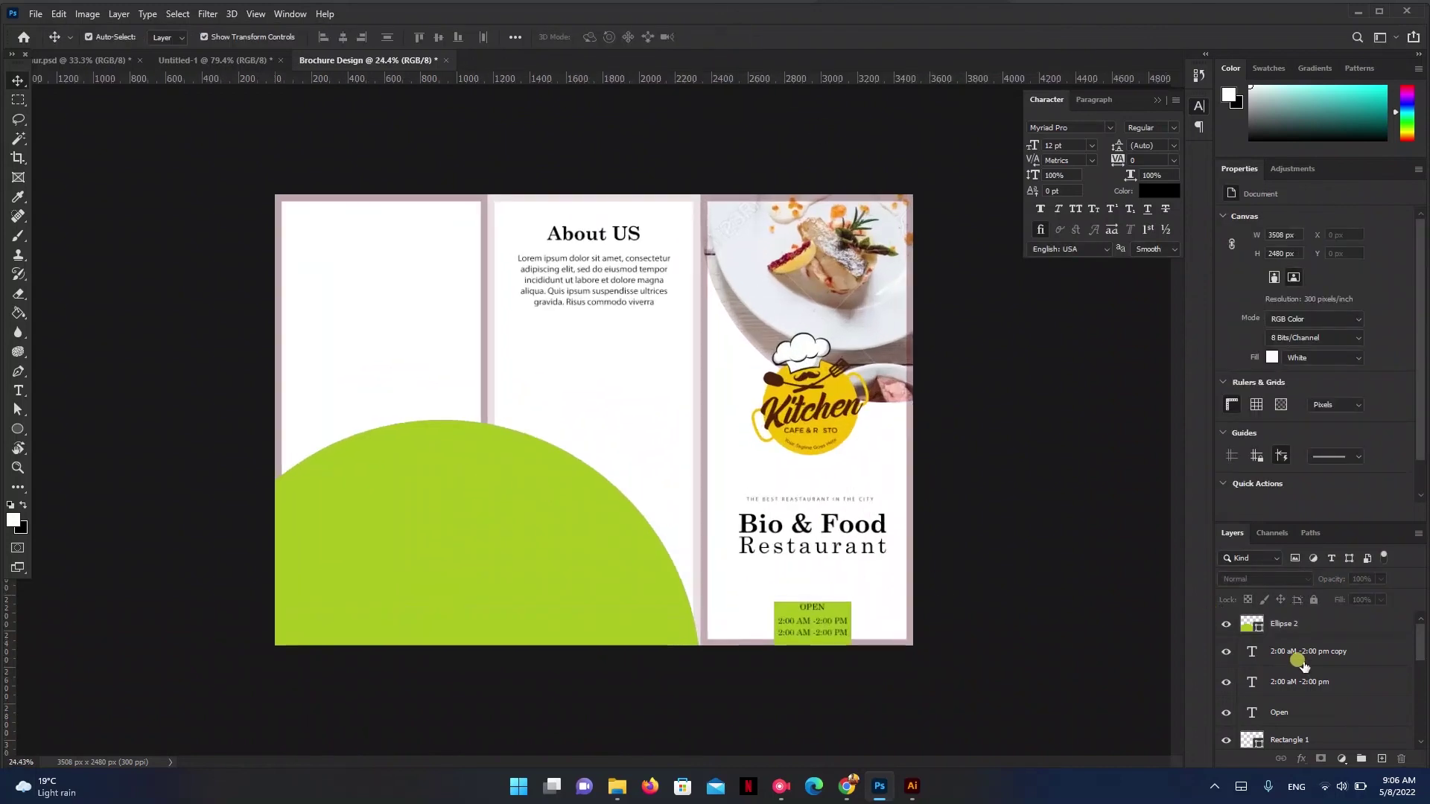
- Bring the Brochure Design template layer to the top with Ctrl+Shift+]
{"action": "scroll", "coordinate": [1305, 668], "scroll_direction": "down", "scroll_amount": 2}
{"action": "scroll", "coordinate": [1307, 700], "scroll_direction": "down", "scroll_amount": 2}
{"action": "scroll", "coordinate": [1313, 685], "scroll_direction": "down", "scroll_amount": 2}
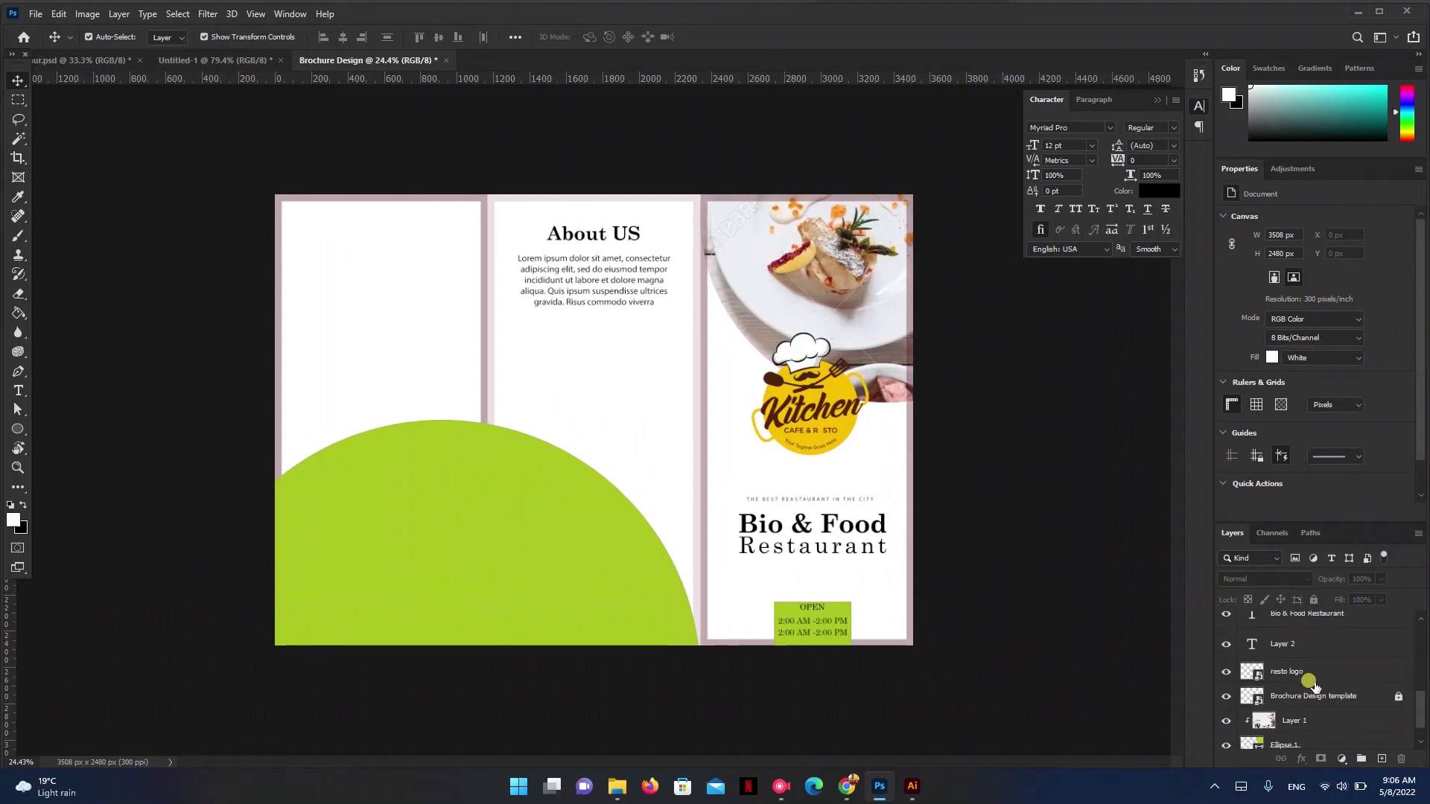
{"action": "left_click", "coordinate": [1317, 701]}
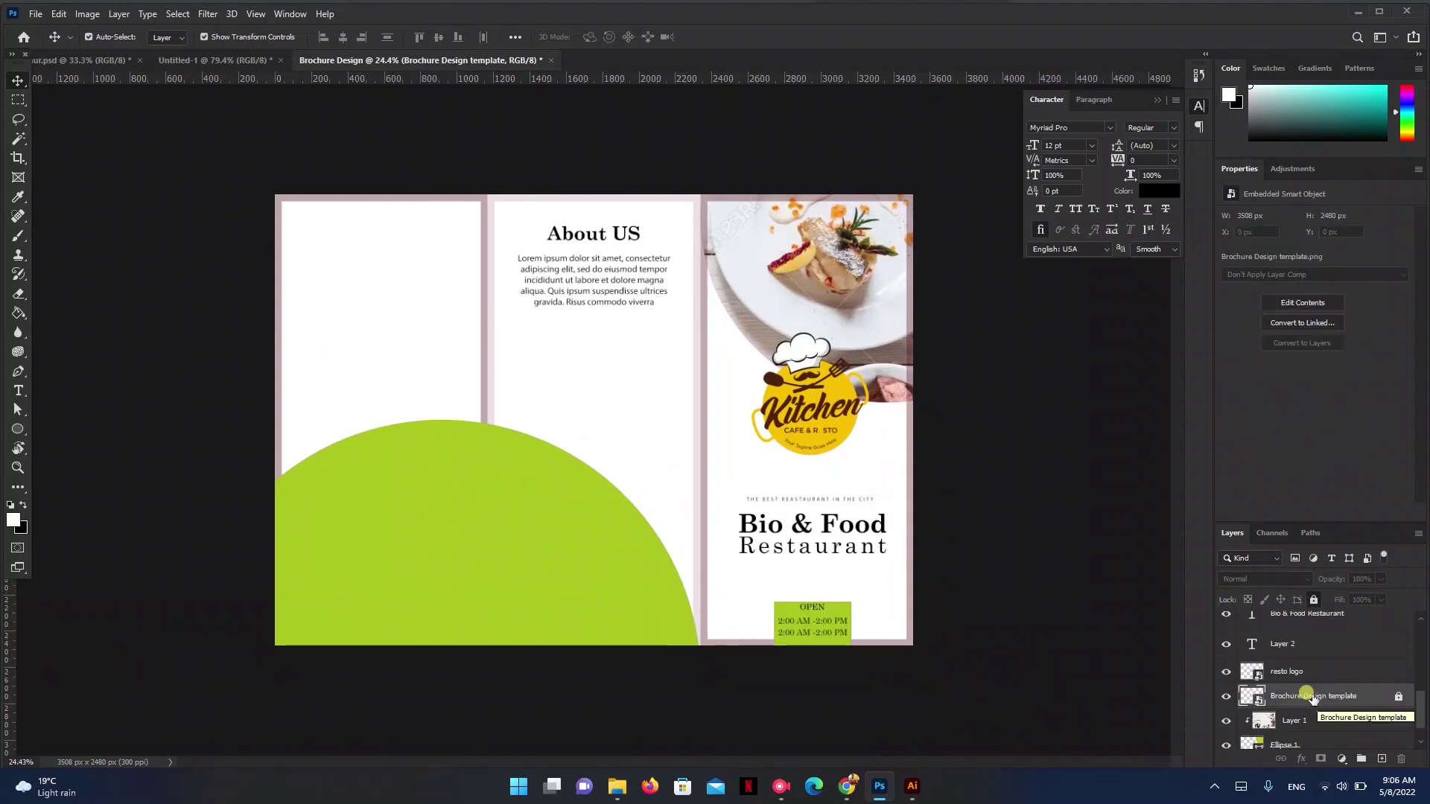
{"action": "key", "text": "ctrl"}
{"action": "key", "text": "ctrl+shift+bracketright"}
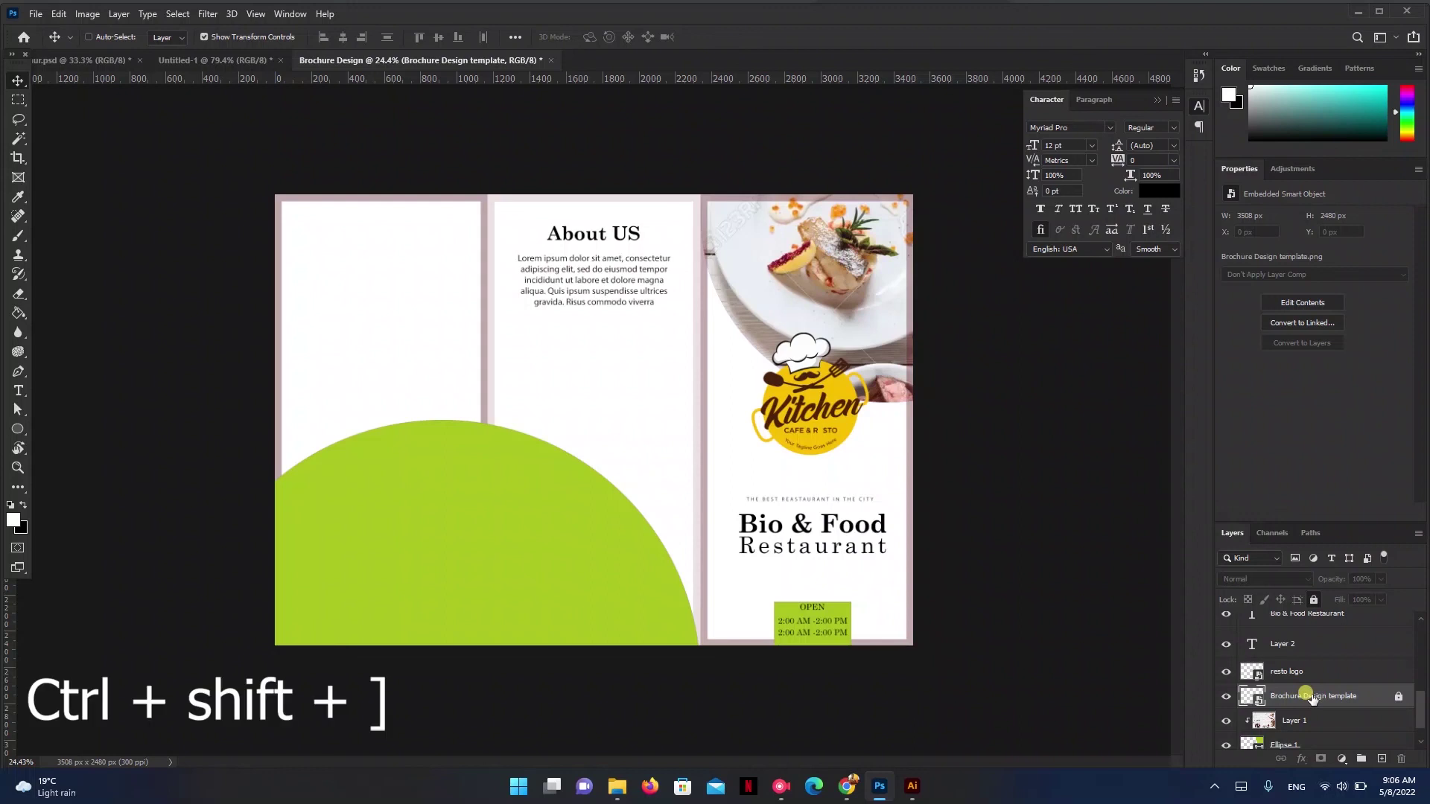
{"action": "key", "text": "ctrl+shift+bracketright"}
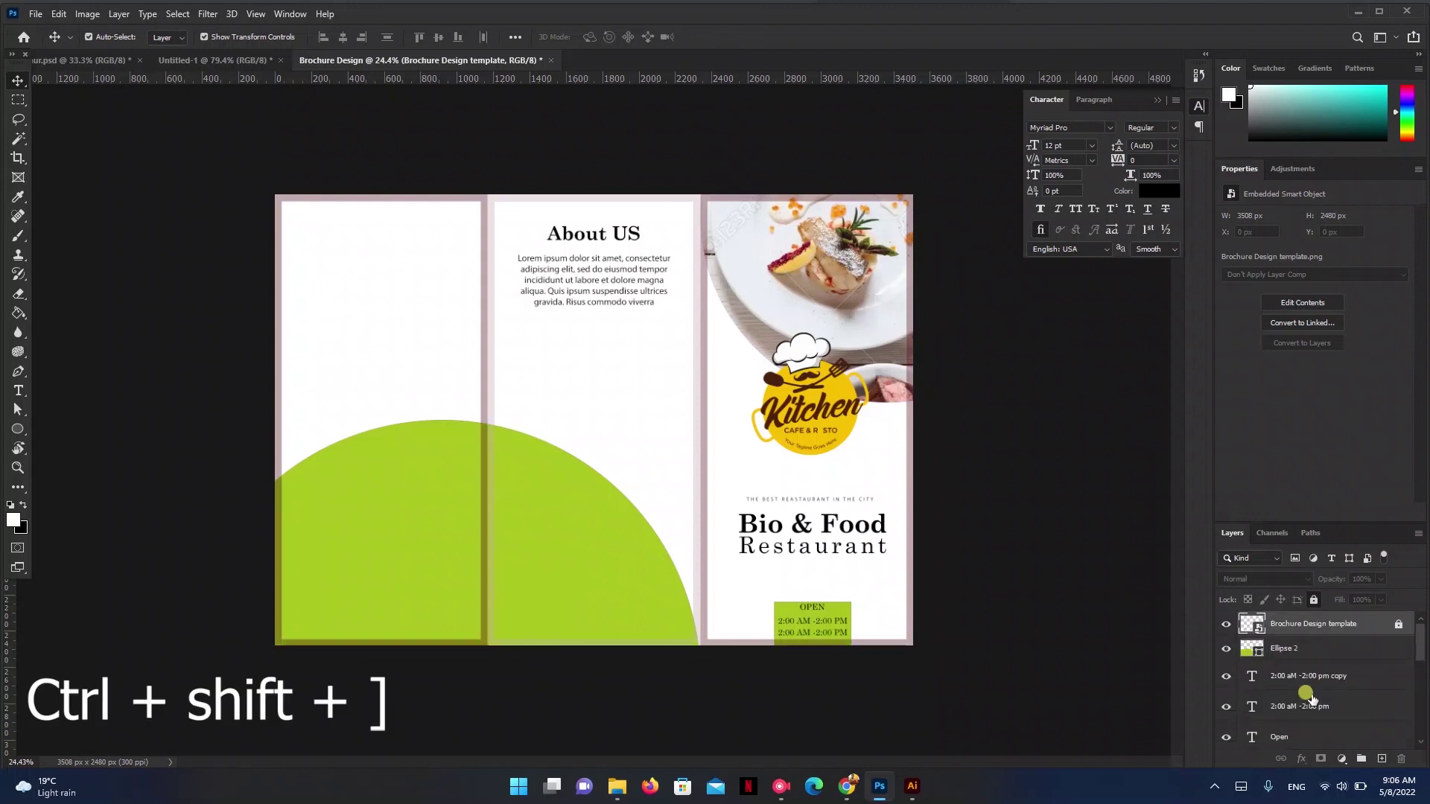
{"action": "left_click", "coordinate": [1010, 618]}
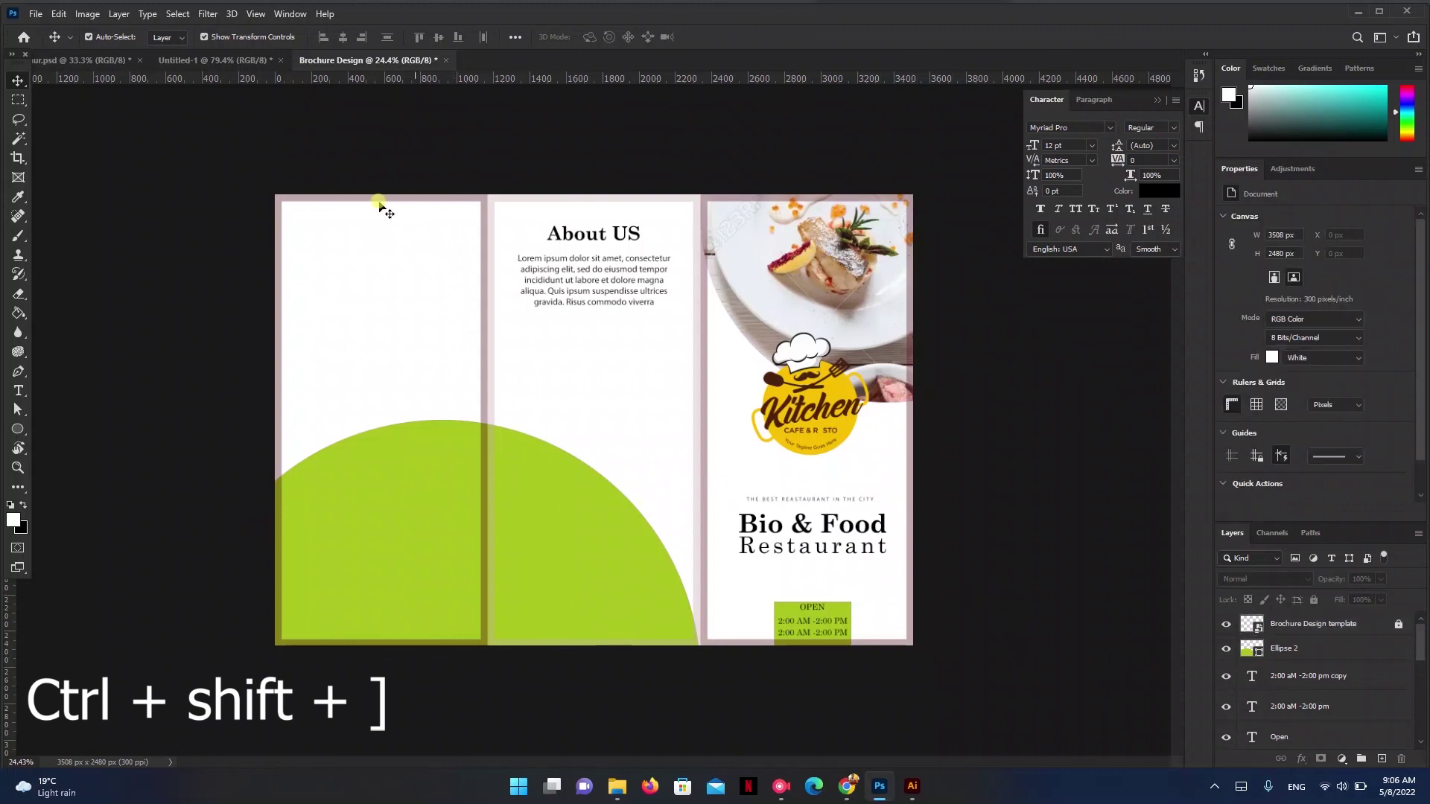
- Compare against the Untitled-1 reference, then reselect the Ellipse 2 layer
{"action": "left_click", "coordinate": [201, 60]}
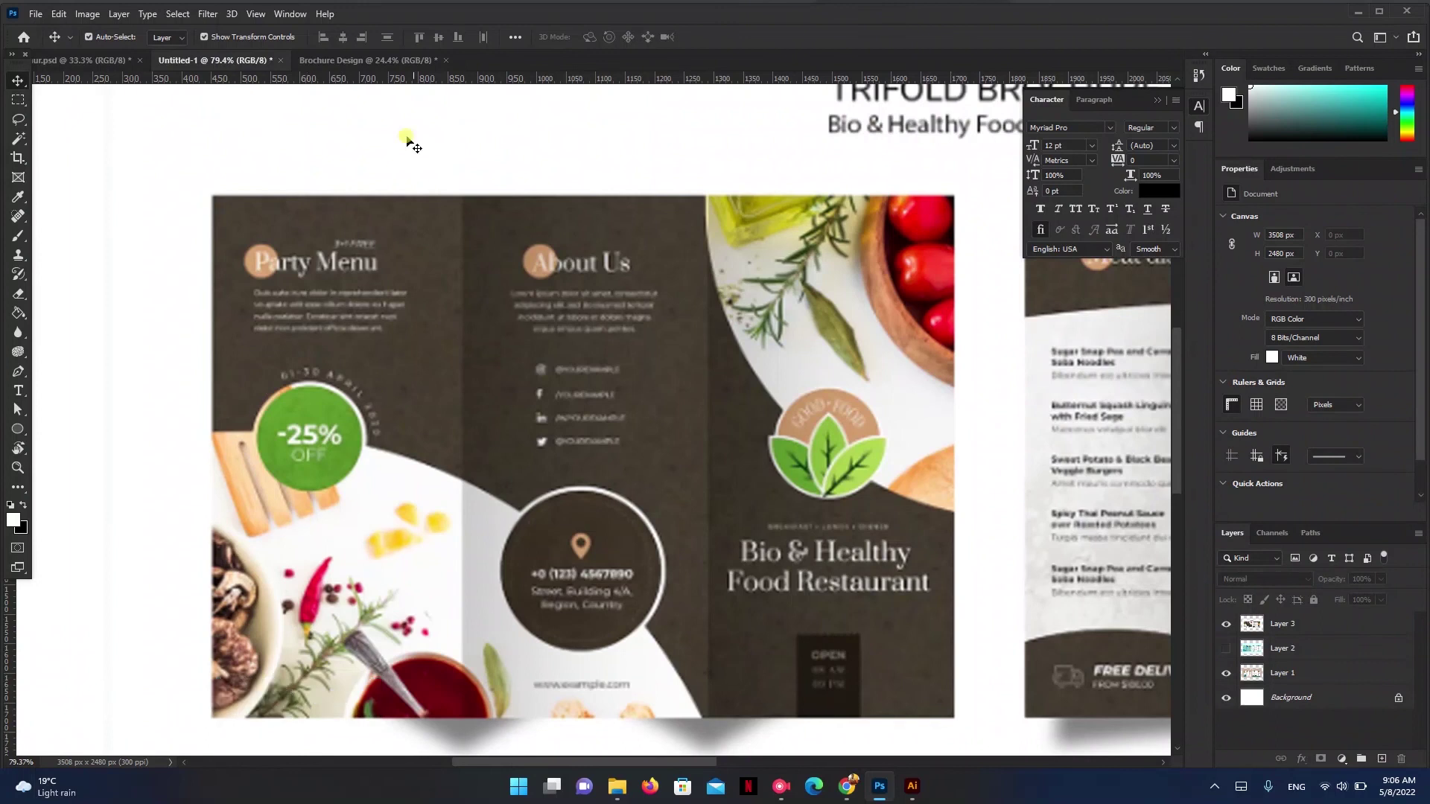
{"action": "left_click", "coordinate": [369, 60]}
{"action": "left_click", "coordinate": [488, 571]}
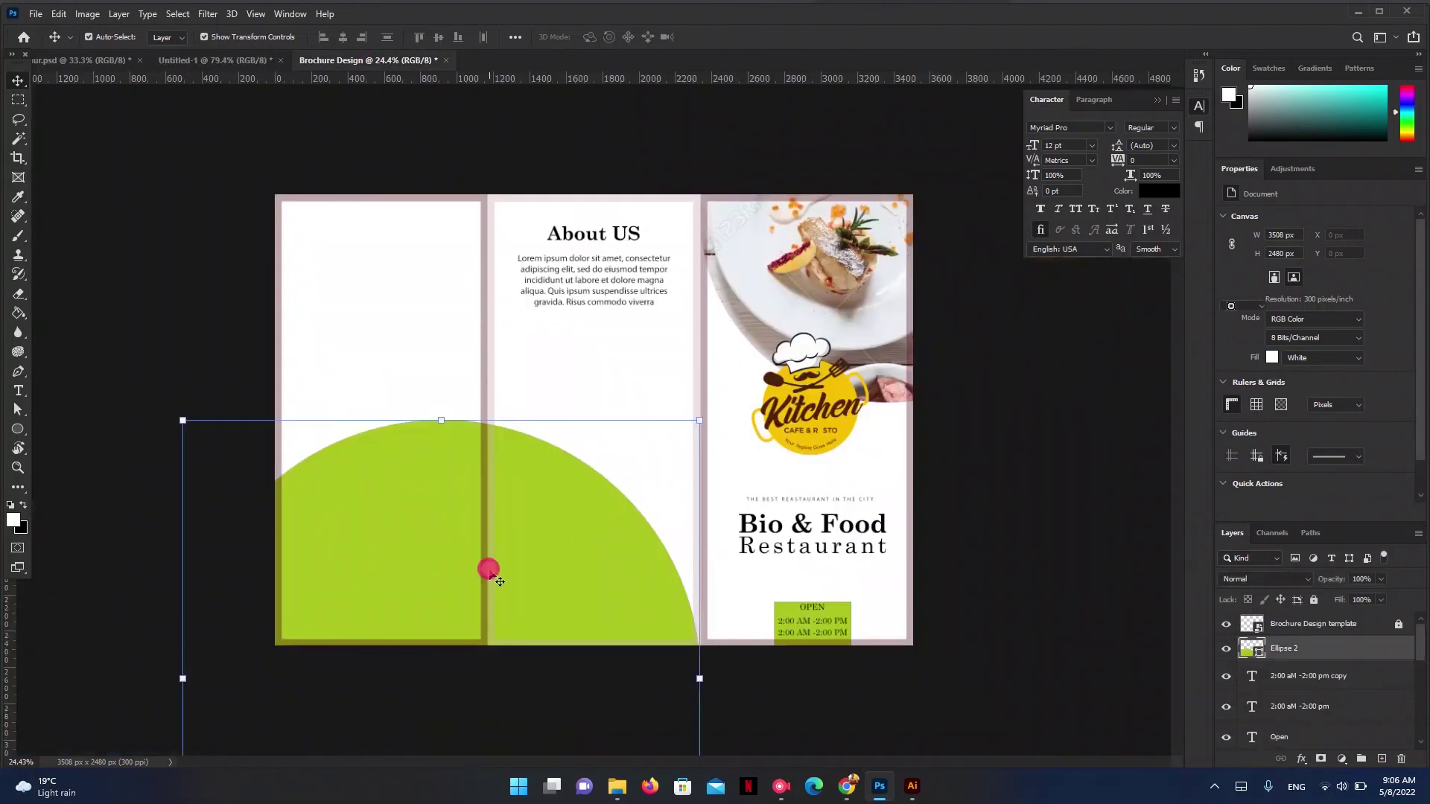
- Save the festive banquet photo from the Restaurant Design result to Downloads as a JPEG
{"action": "left_click", "coordinate": [864, 794]}
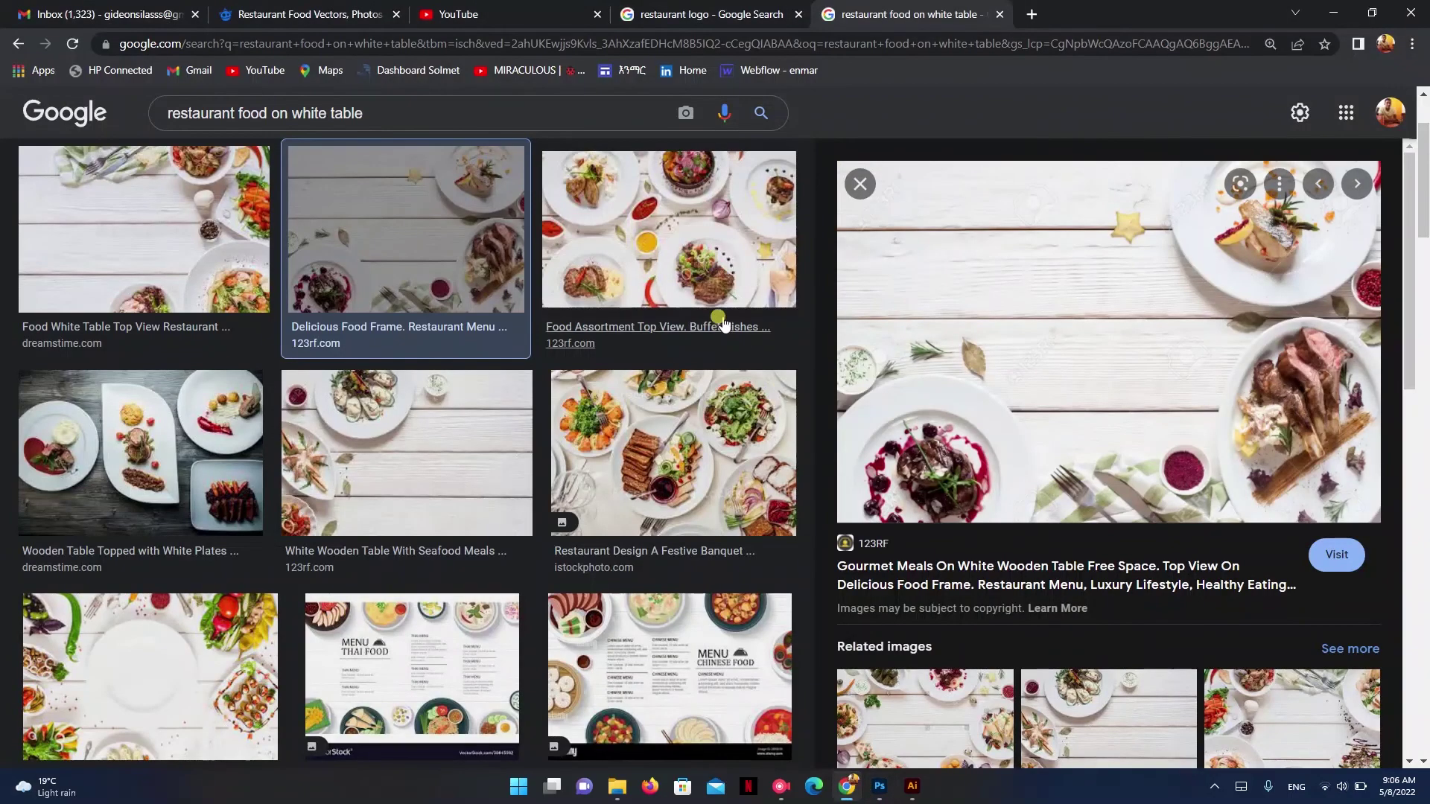
{"action": "left_click", "coordinate": [730, 444]}
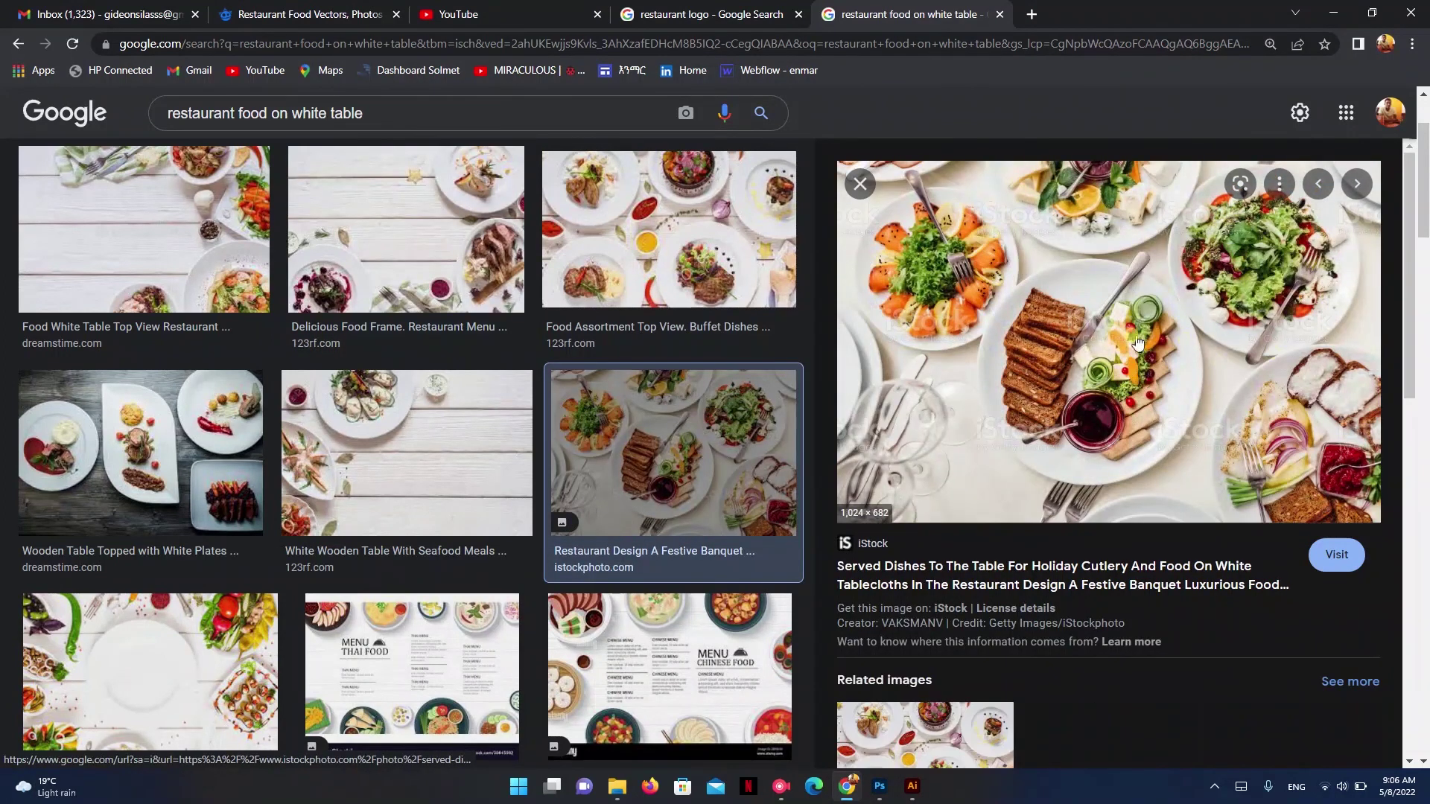
{"action": "right_click", "coordinate": [1123, 337]}
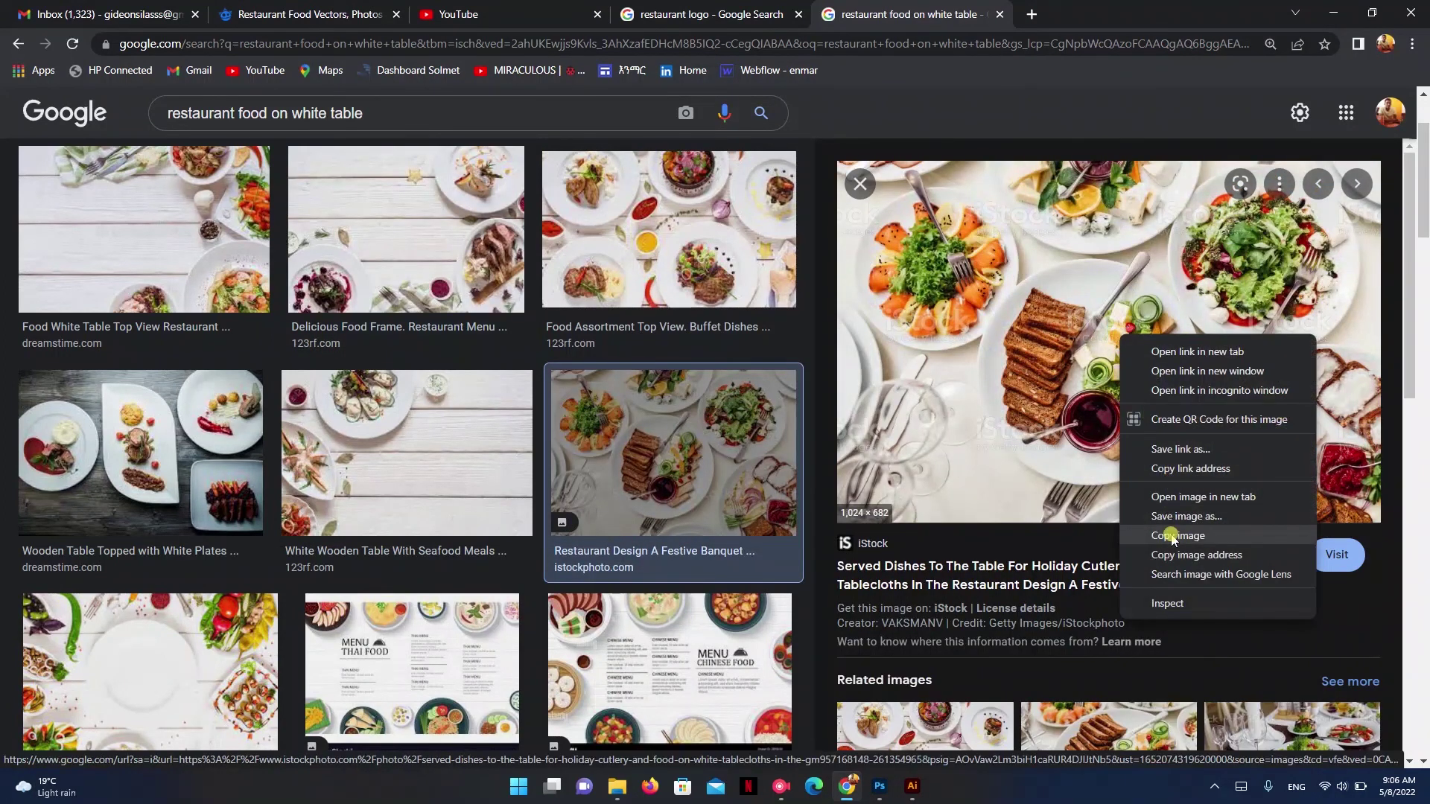
{"action": "left_click", "coordinate": [1186, 516]}
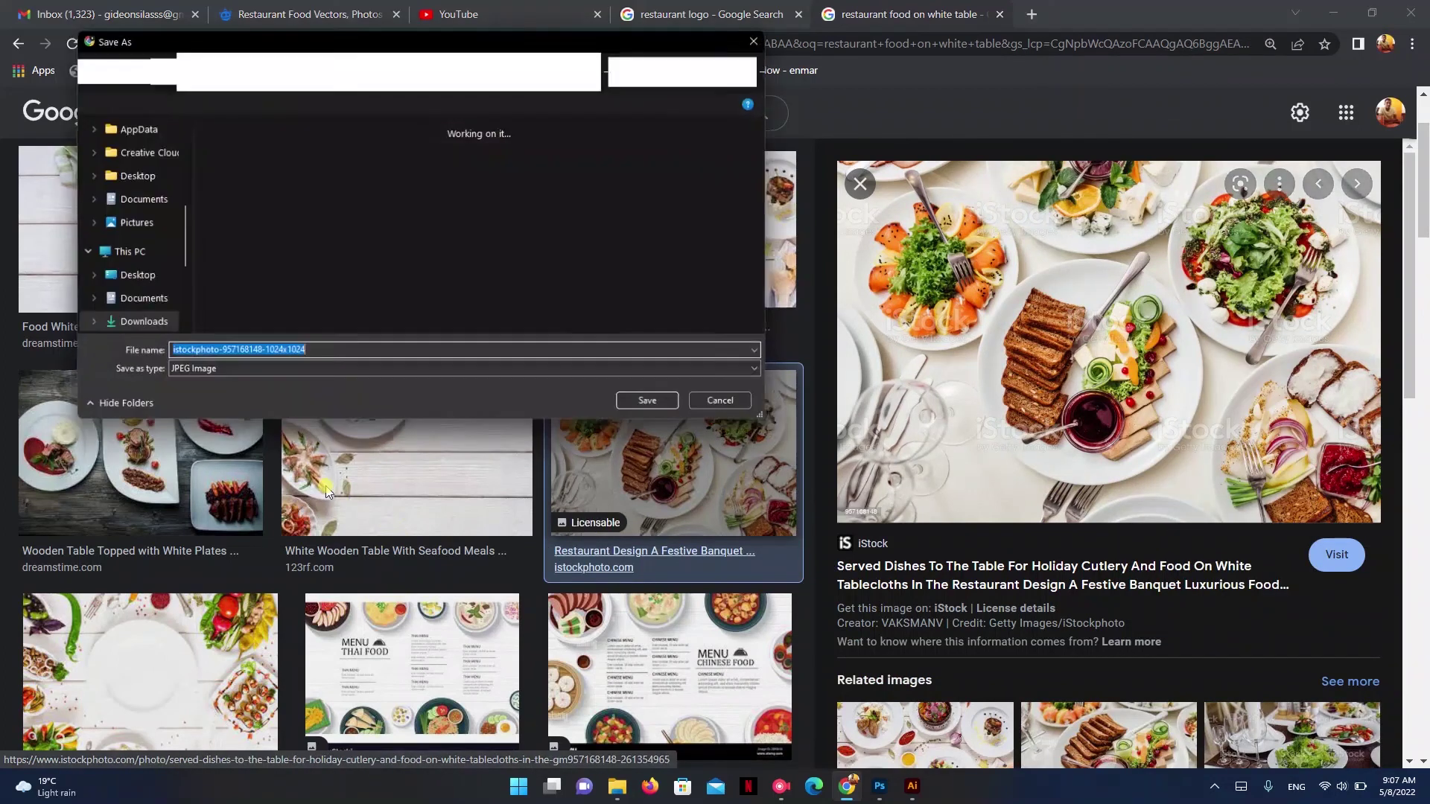
{"action": "left_click", "coordinate": [654, 404]}
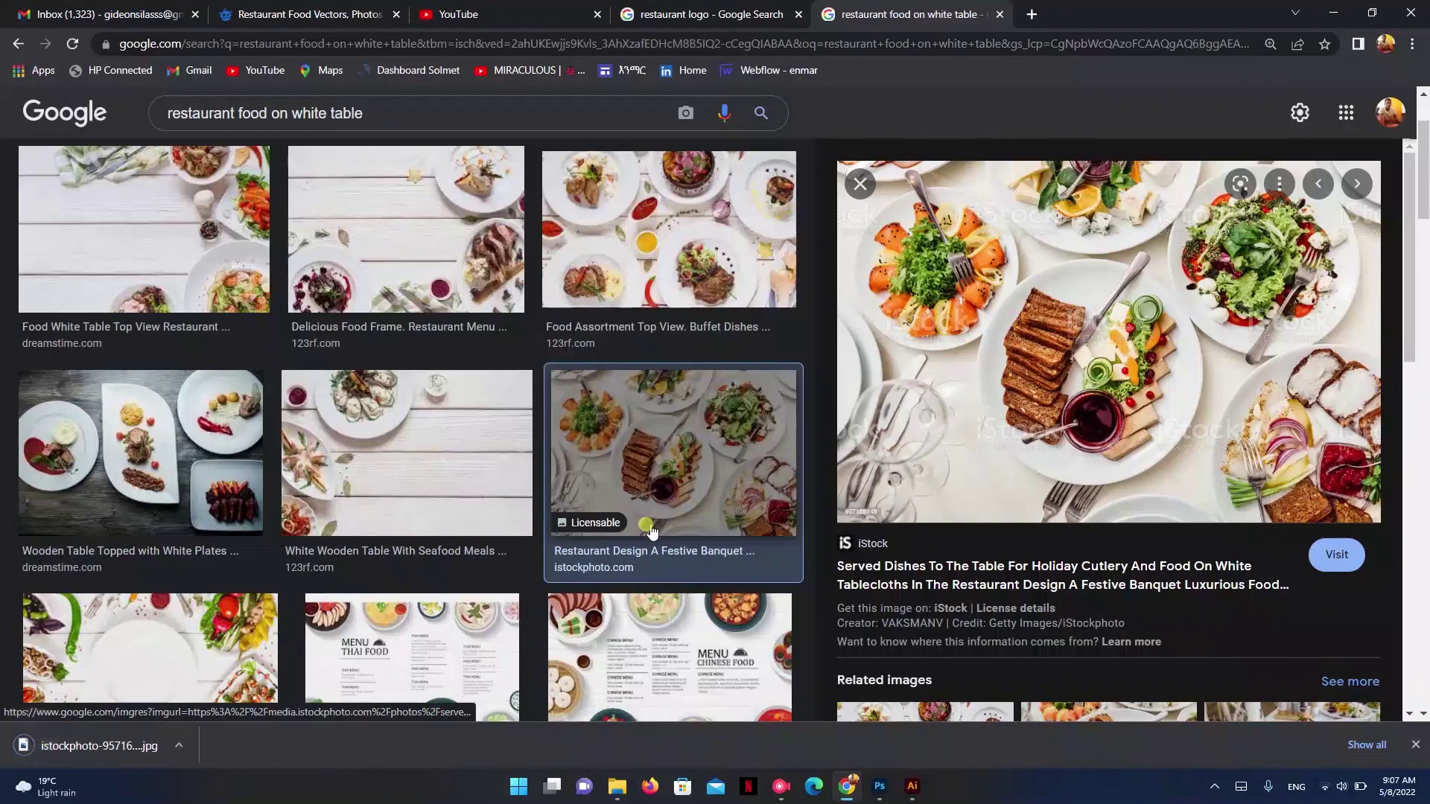
{"action": "left_click", "coordinate": [880, 790]}
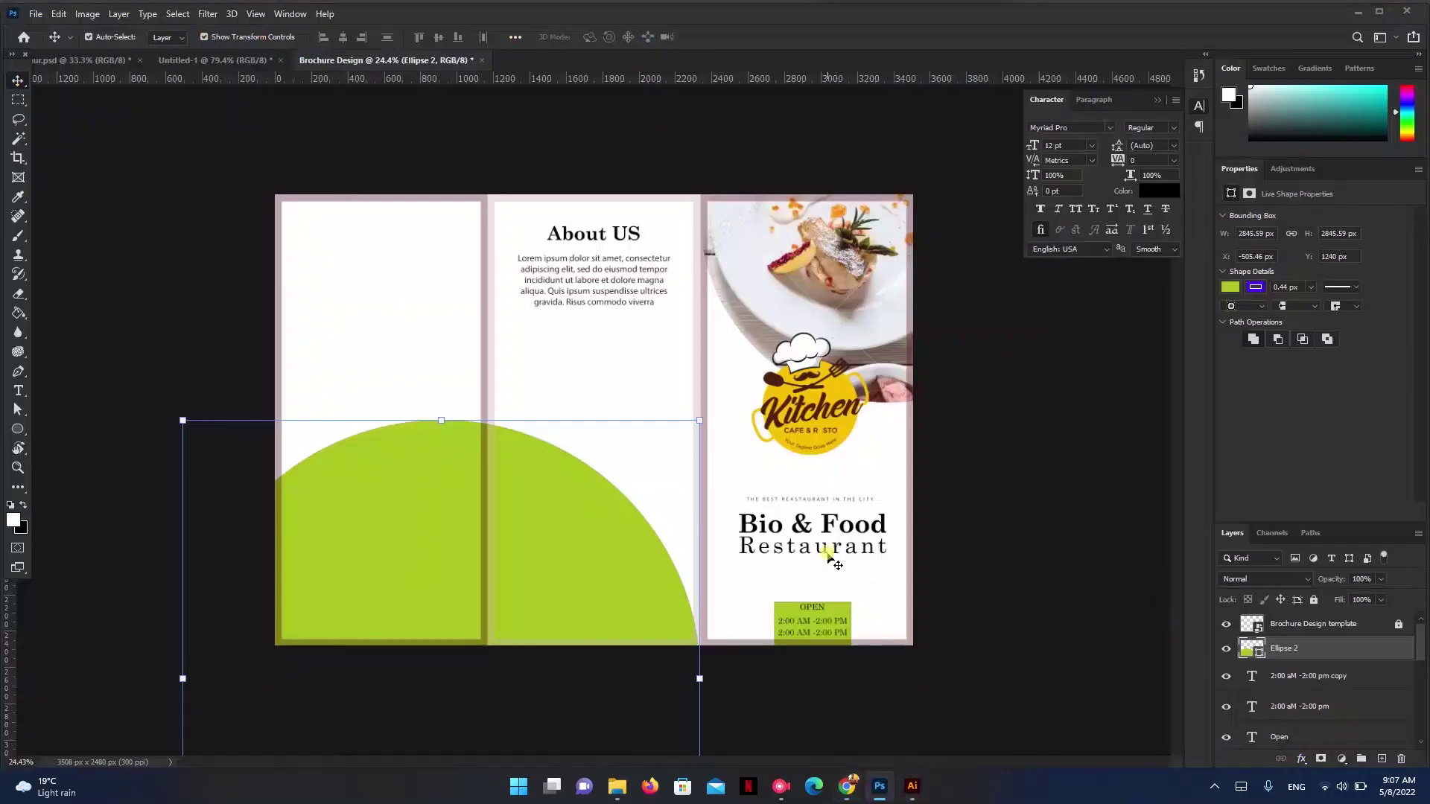
- Place the istockphoto food JPG from Downloads as embedded and enlarge it over the brochure
{"action": "left_click", "coordinate": [35, 14]}
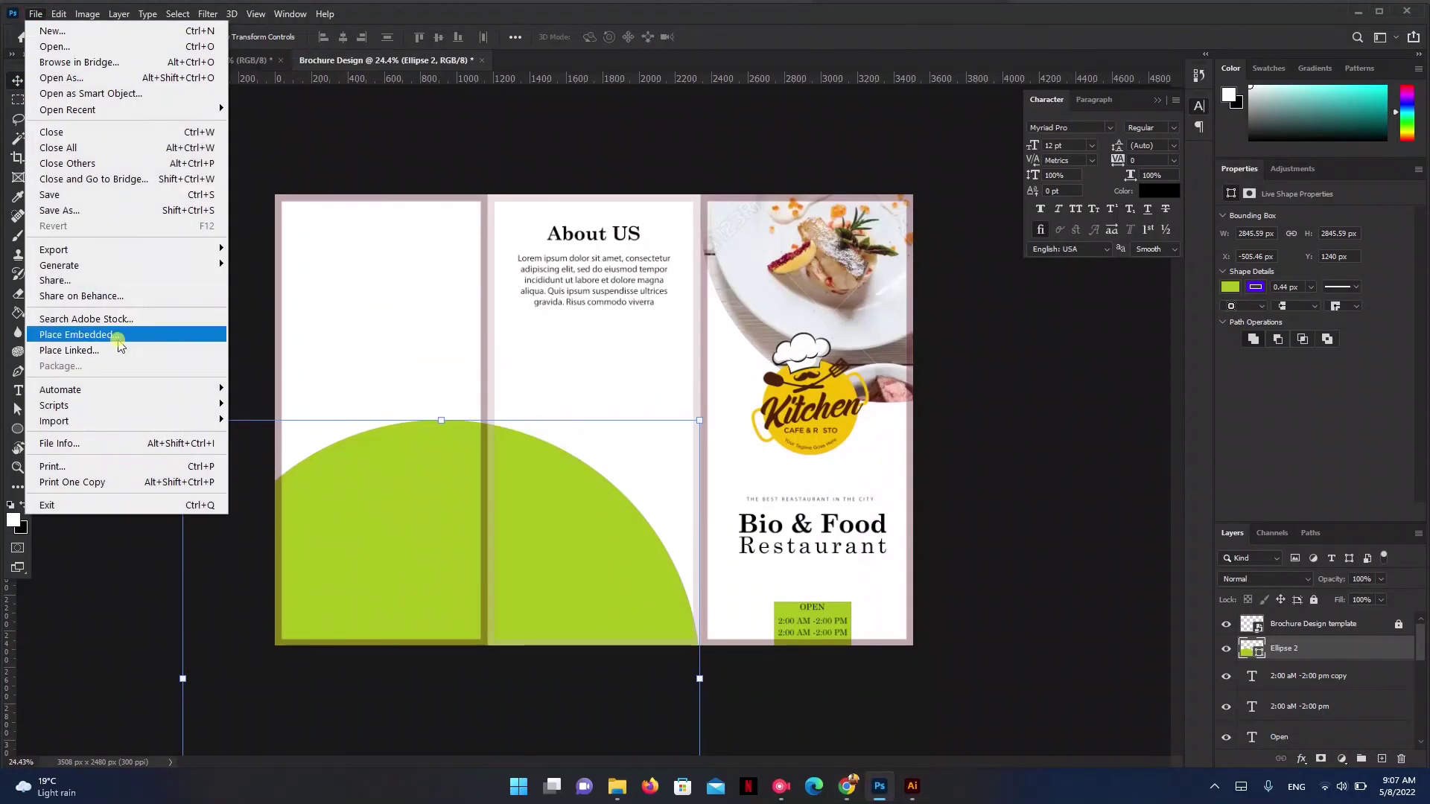
{"action": "left_click", "coordinate": [117, 334]}
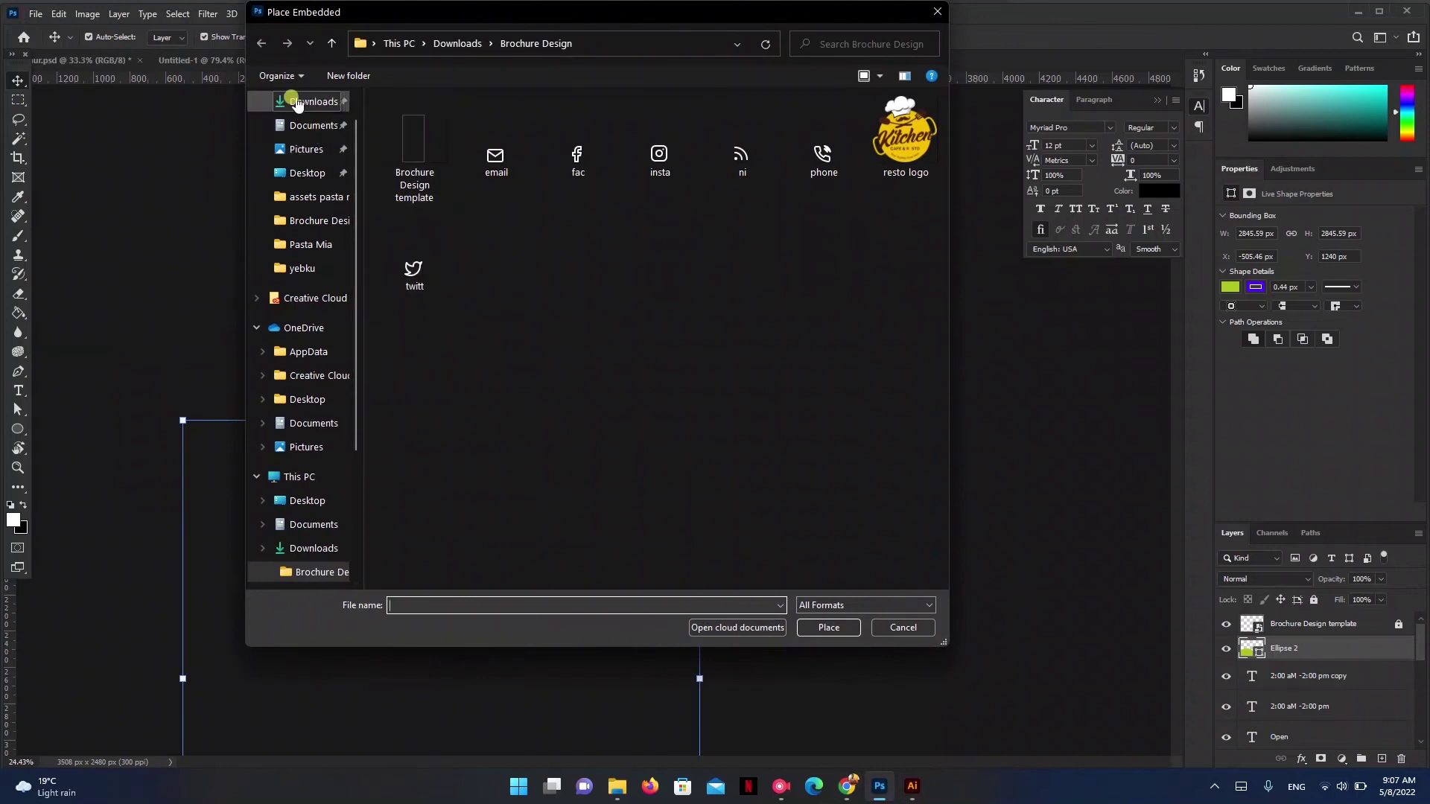
{"action": "left_click", "coordinate": [313, 102]}
{"action": "key", "text": "Escape"}
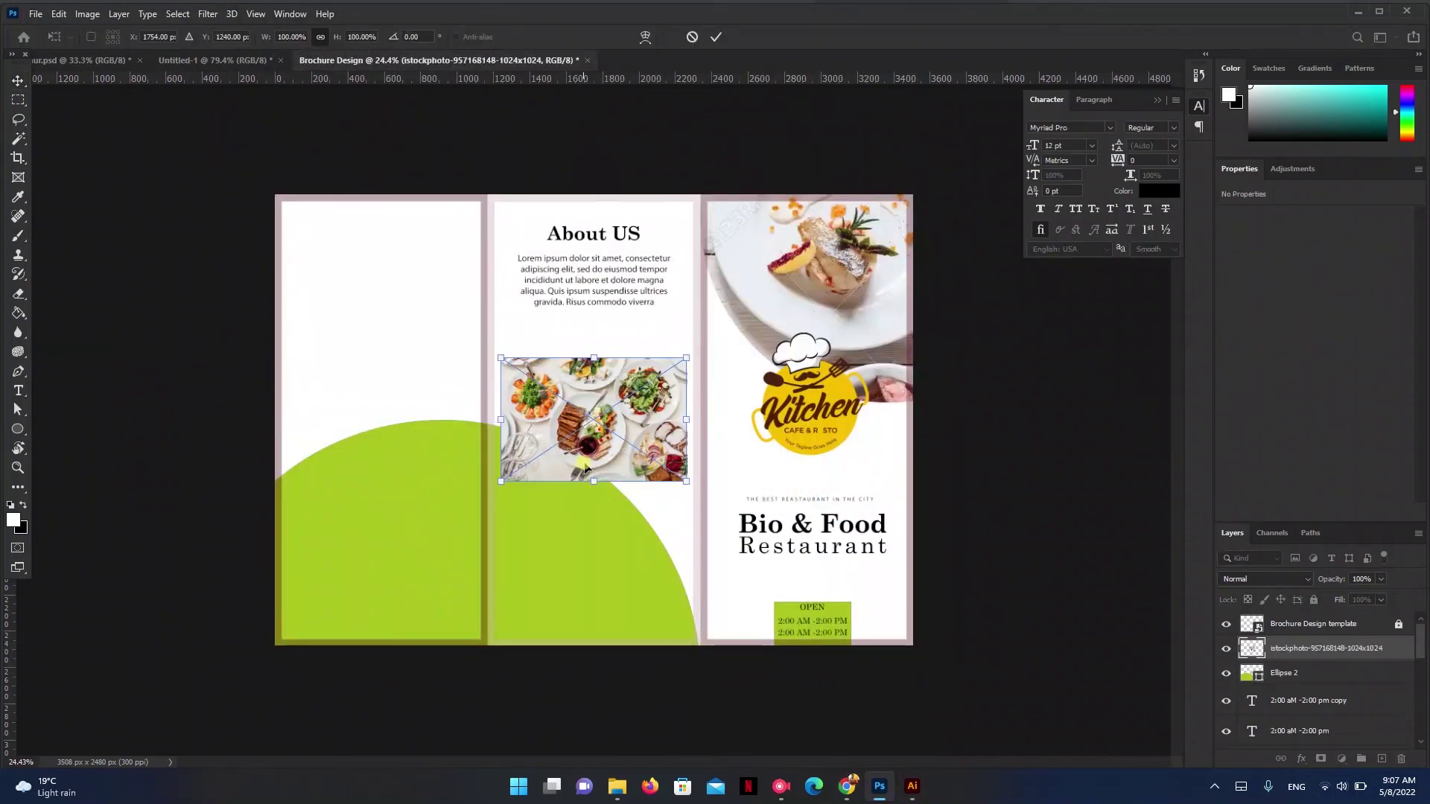
{"action": "left_click_drag", "start_coordinate": [686, 358], "coordinate": [975, 165]}
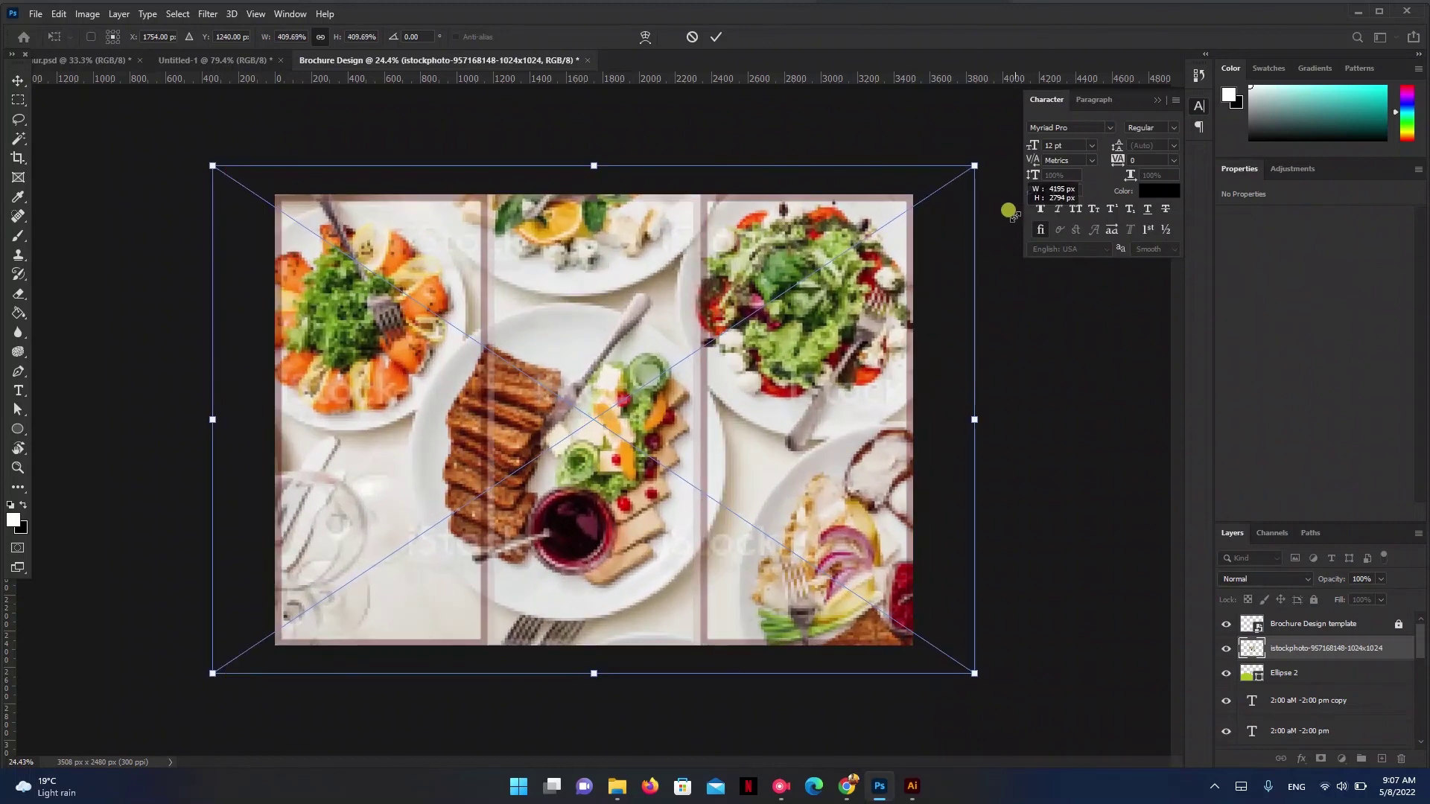
{"action": "left_click", "coordinate": [711, 37]}
- Move the photo layer above Ellipse 2 and clip it into the semicircle
{"action": "left_click_drag", "start_coordinate": [587, 495], "coordinate": [460, 603]}
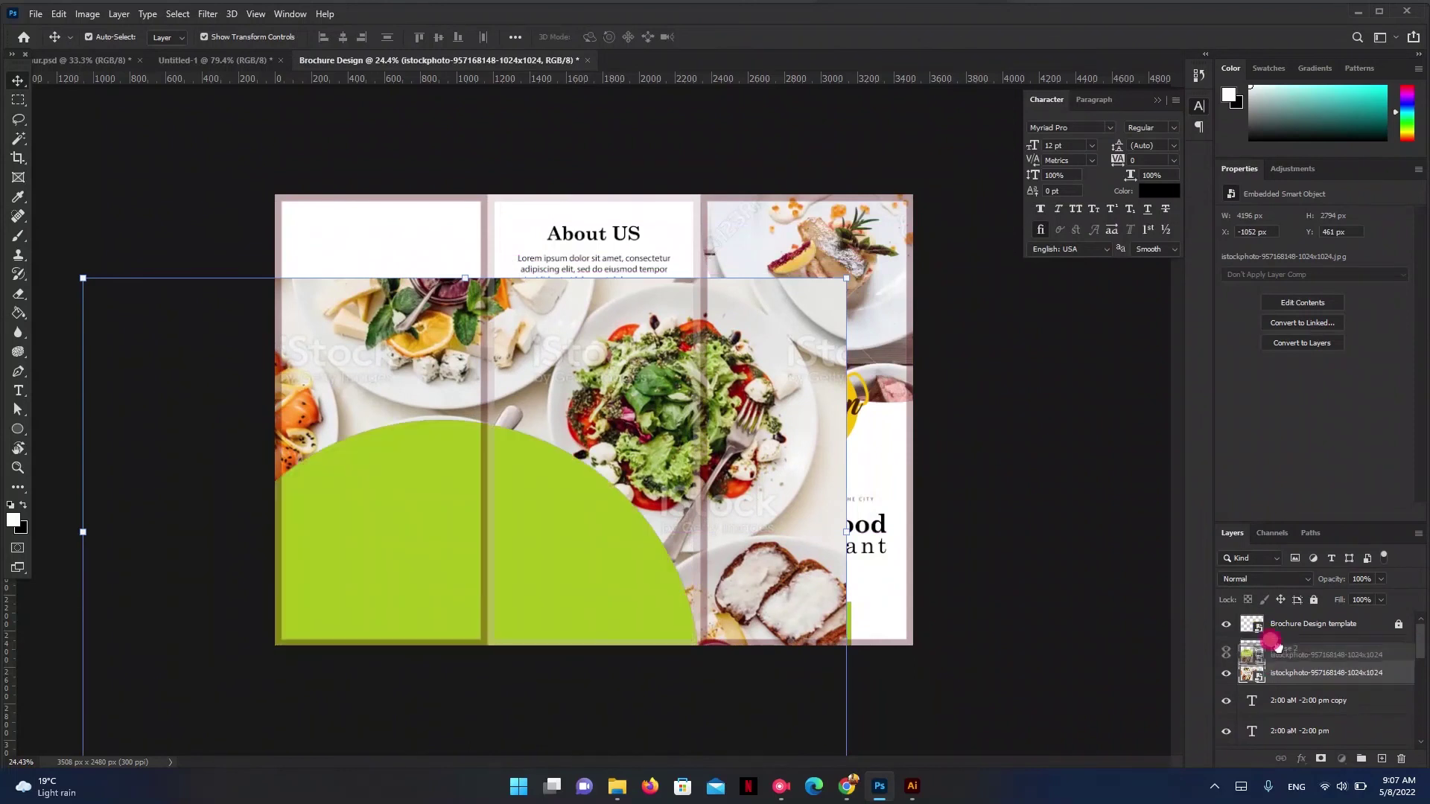
{"action": "mouse_move", "coordinate": [1259, 648]}
{"action": "left_mouse_down"}
{"action": "mouse_move", "coordinate": [1276, 689]}
{"action": "mouse_move", "coordinate": [1278, 649]}
{"action": "mouse_move", "coordinate": [1274, 665]}
{"action": "left_mouse_up"}
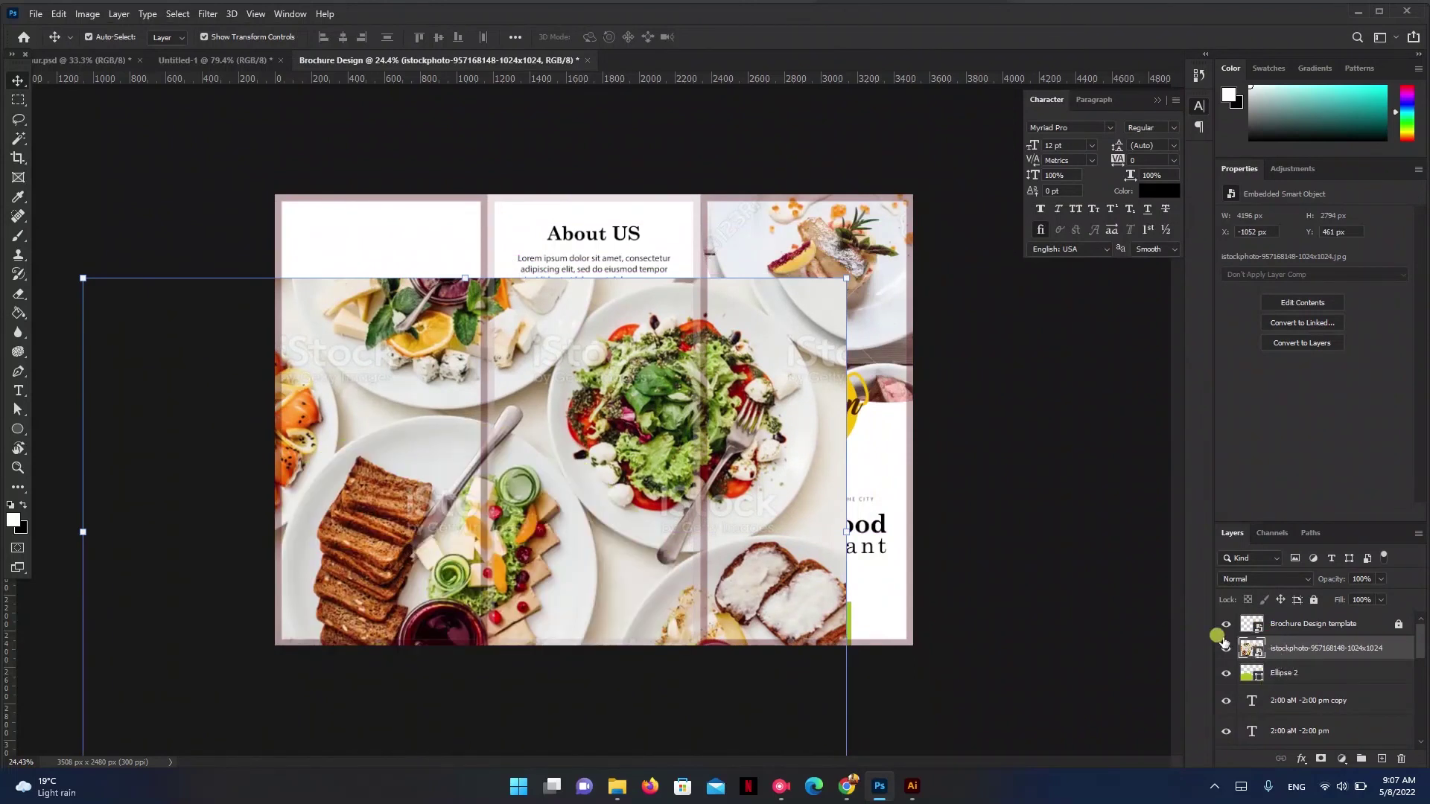
{"action": "left_click", "coordinate": [1276, 660], "text": "alt"}
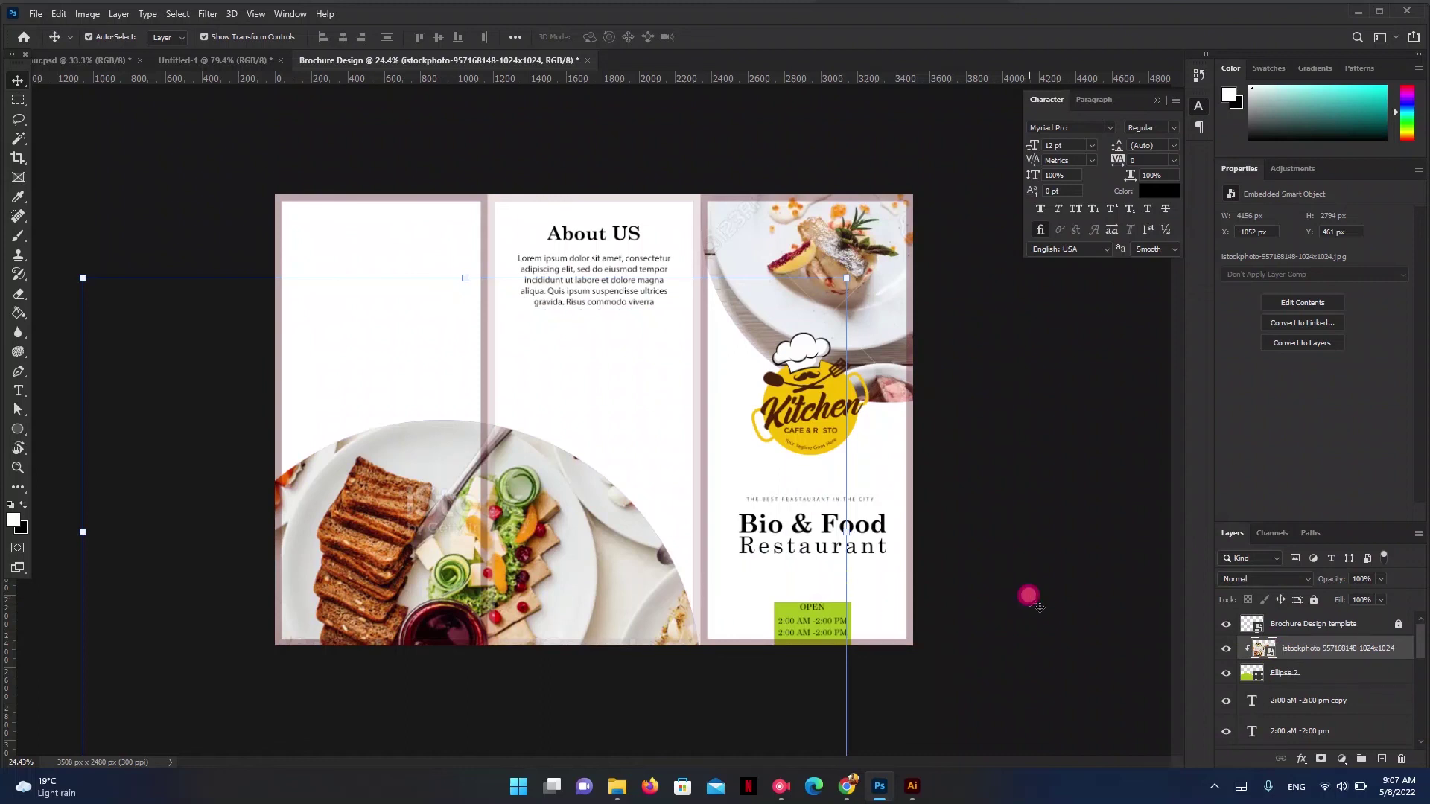
{"action": "left_click", "coordinate": [1028, 594]}
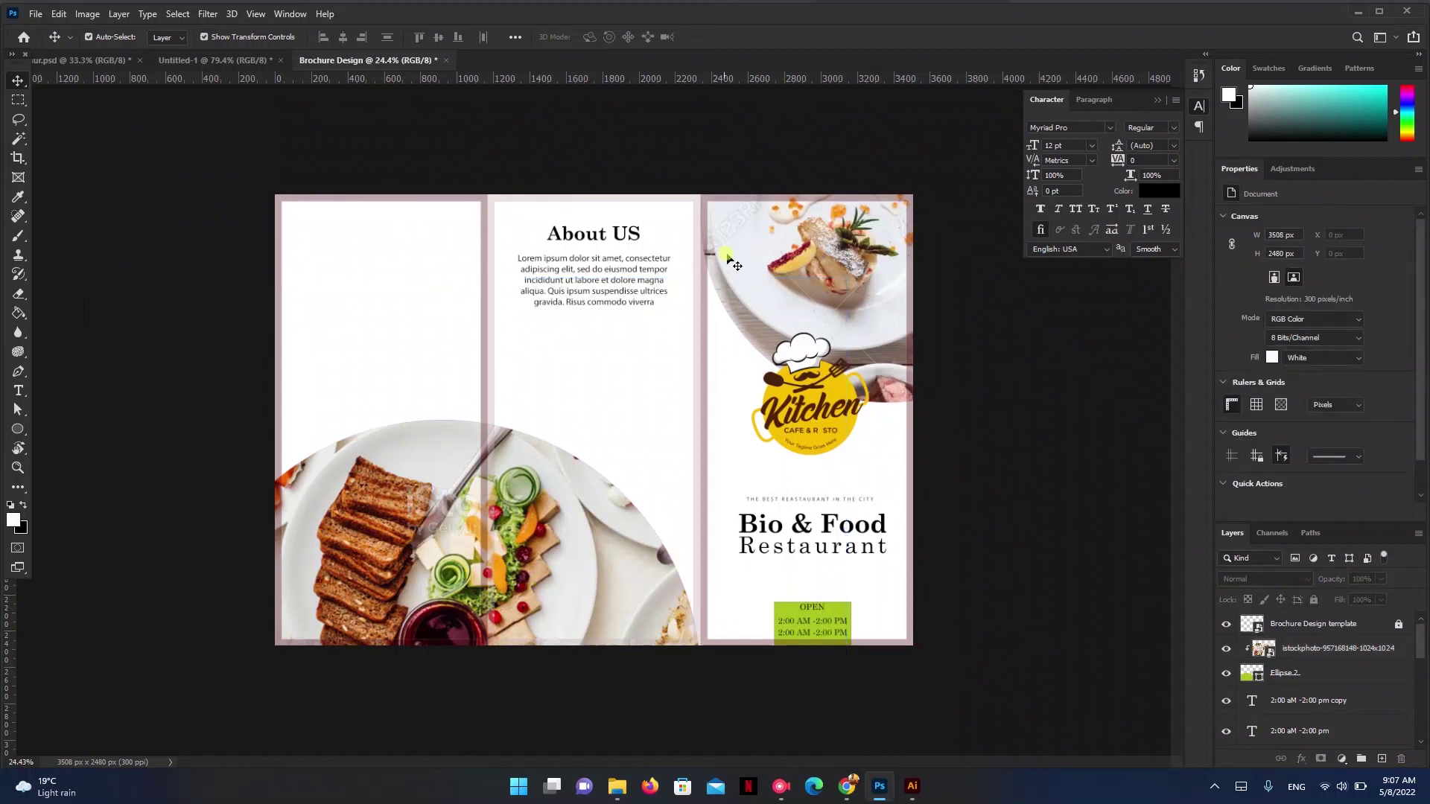
{"action": "left_click", "coordinate": [439, 501]}
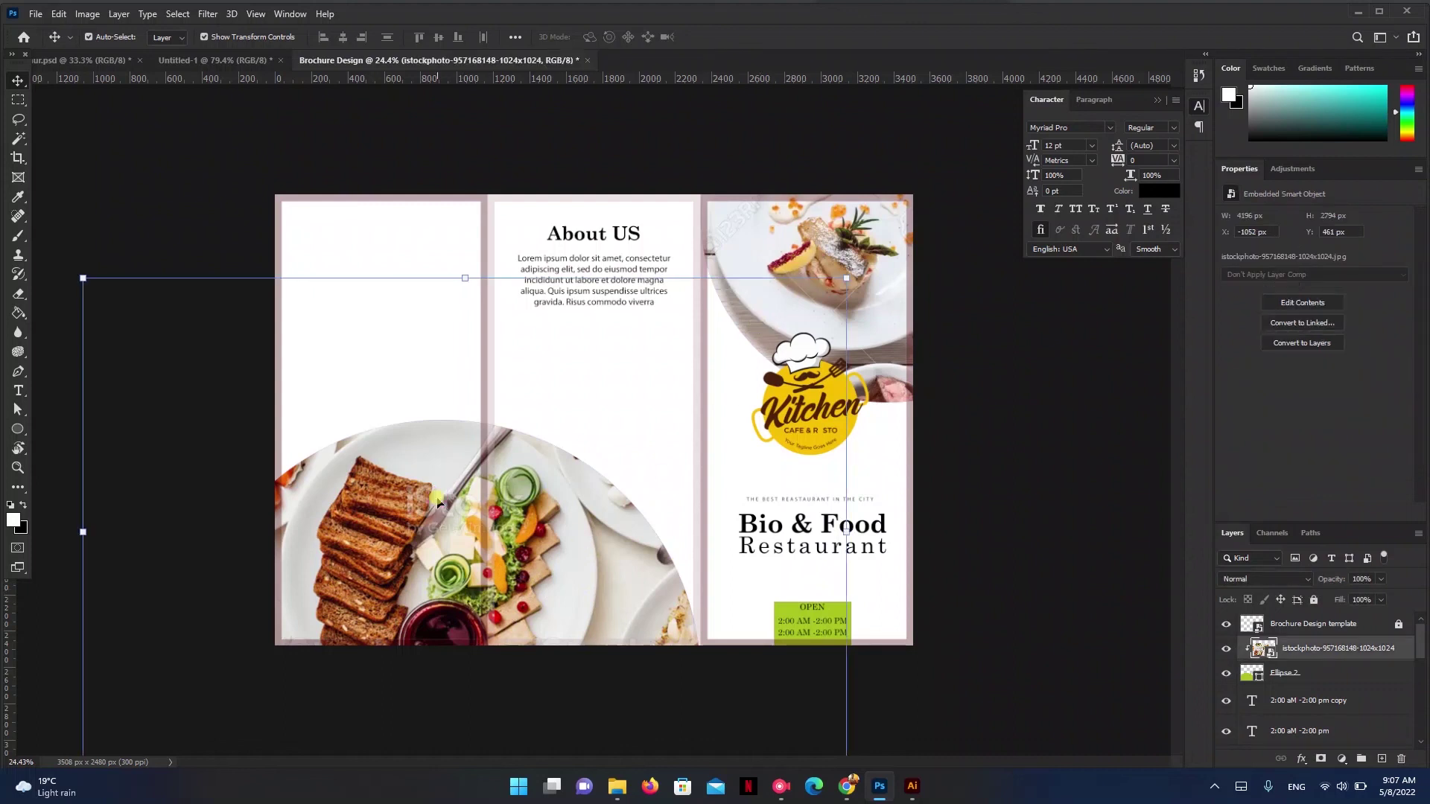
- Rescale the clipped photo to about 252% and reposition it, checking the Untitled-1 reference
{"action": "mouse_move", "coordinate": [848, 278]}
{"action": "left_mouse_down"}
{"action": "mouse_move", "coordinate": [688, 408]}
{"action": "mouse_move", "coordinate": [714, 395]}
{"action": "left_mouse_up"}
{"action": "left_click_drag", "start_coordinate": [510, 559], "coordinate": [529, 565]}
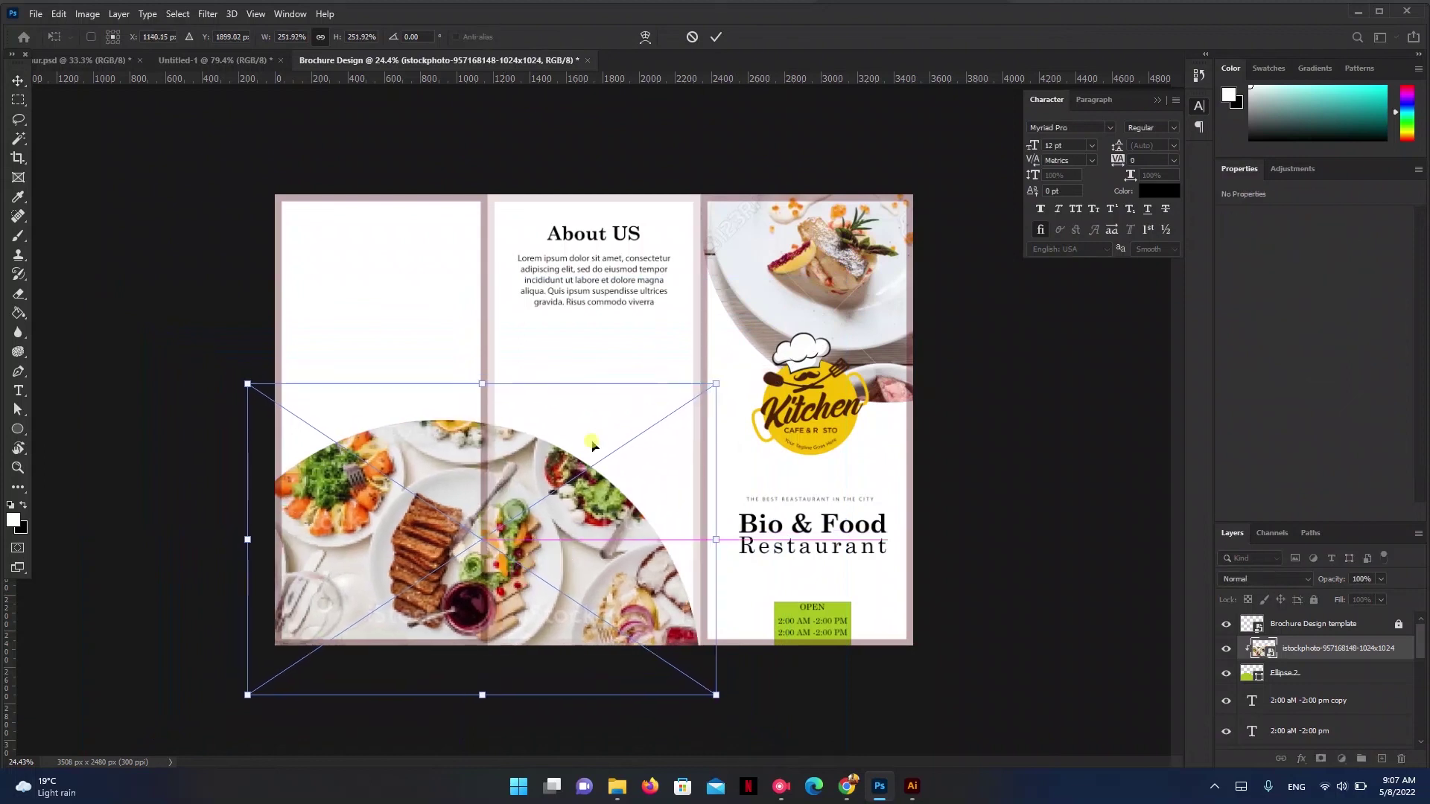
{"action": "left_click", "coordinate": [716, 36]}
{"action": "left_click", "coordinate": [958, 447]}
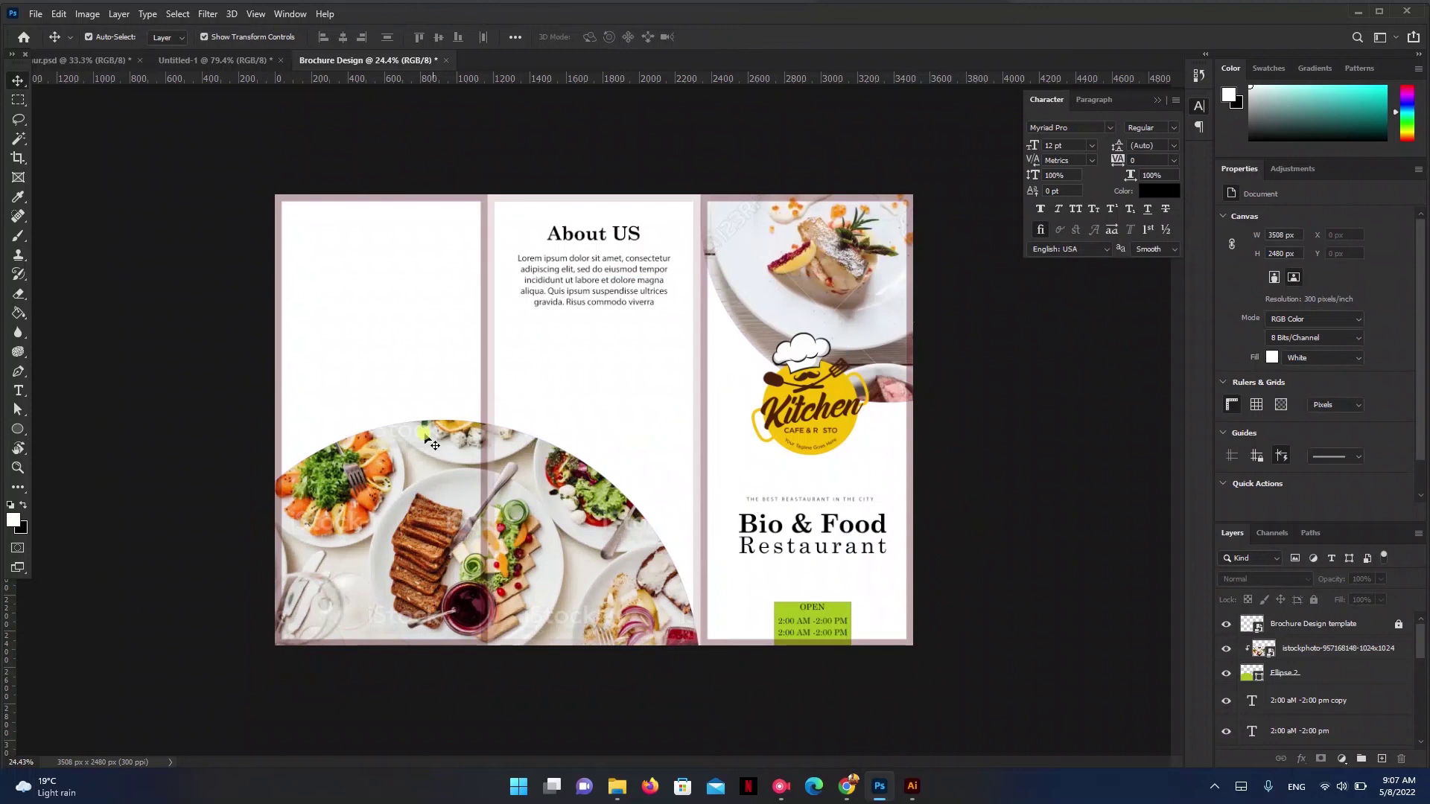
{"action": "left_click", "coordinate": [176, 59]}
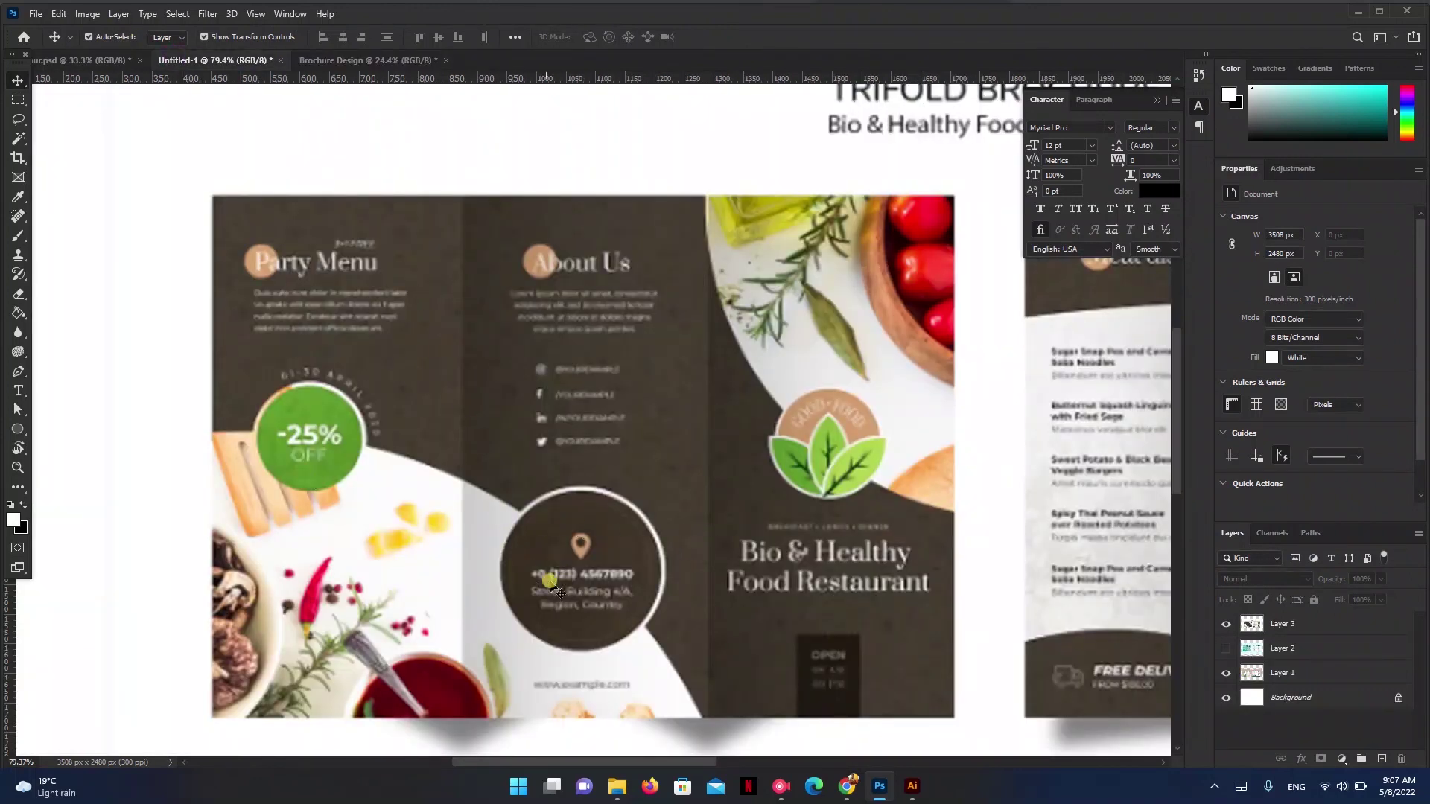
{"action": "left_click", "coordinate": [300, 62]}
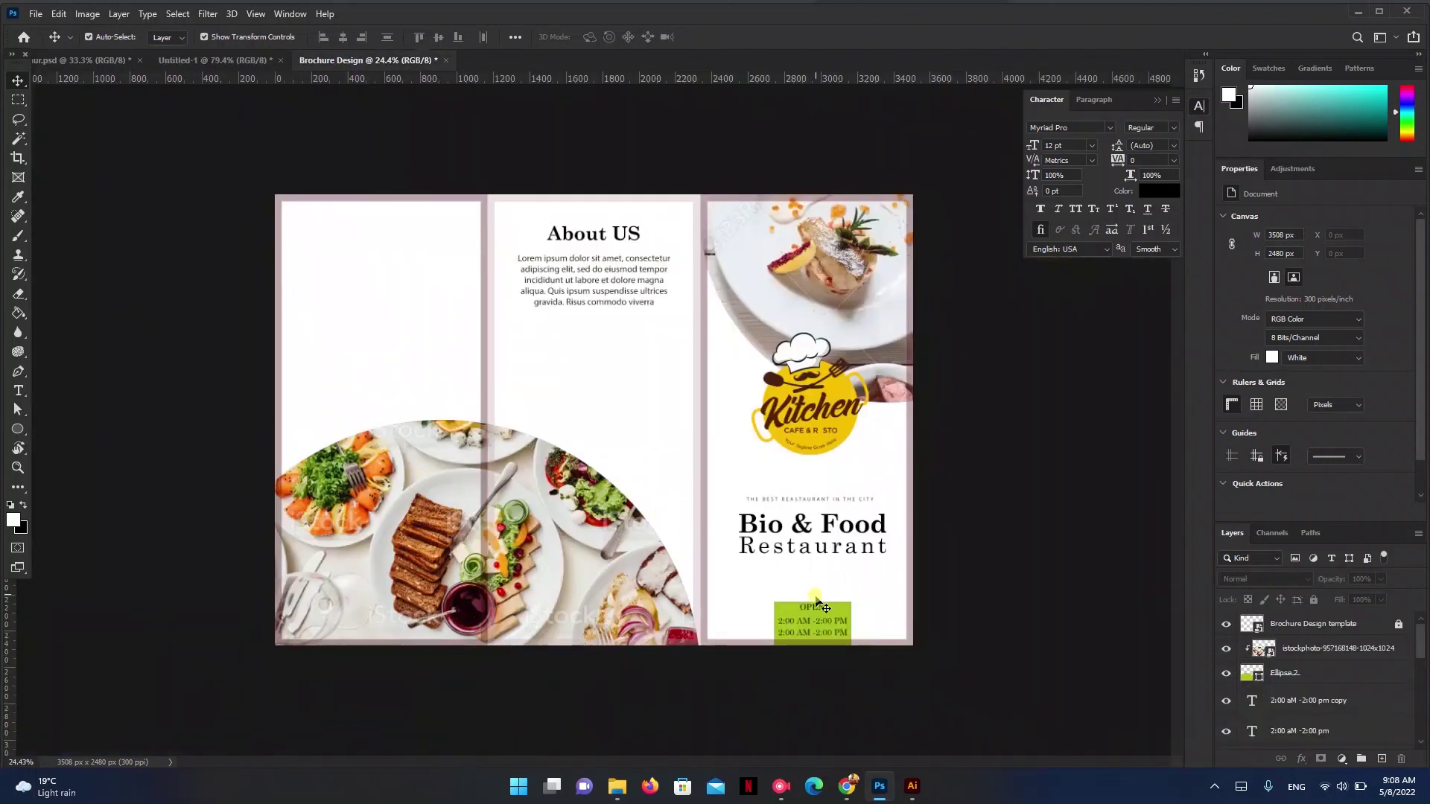
{"action": "left_click", "coordinate": [25, 425]}
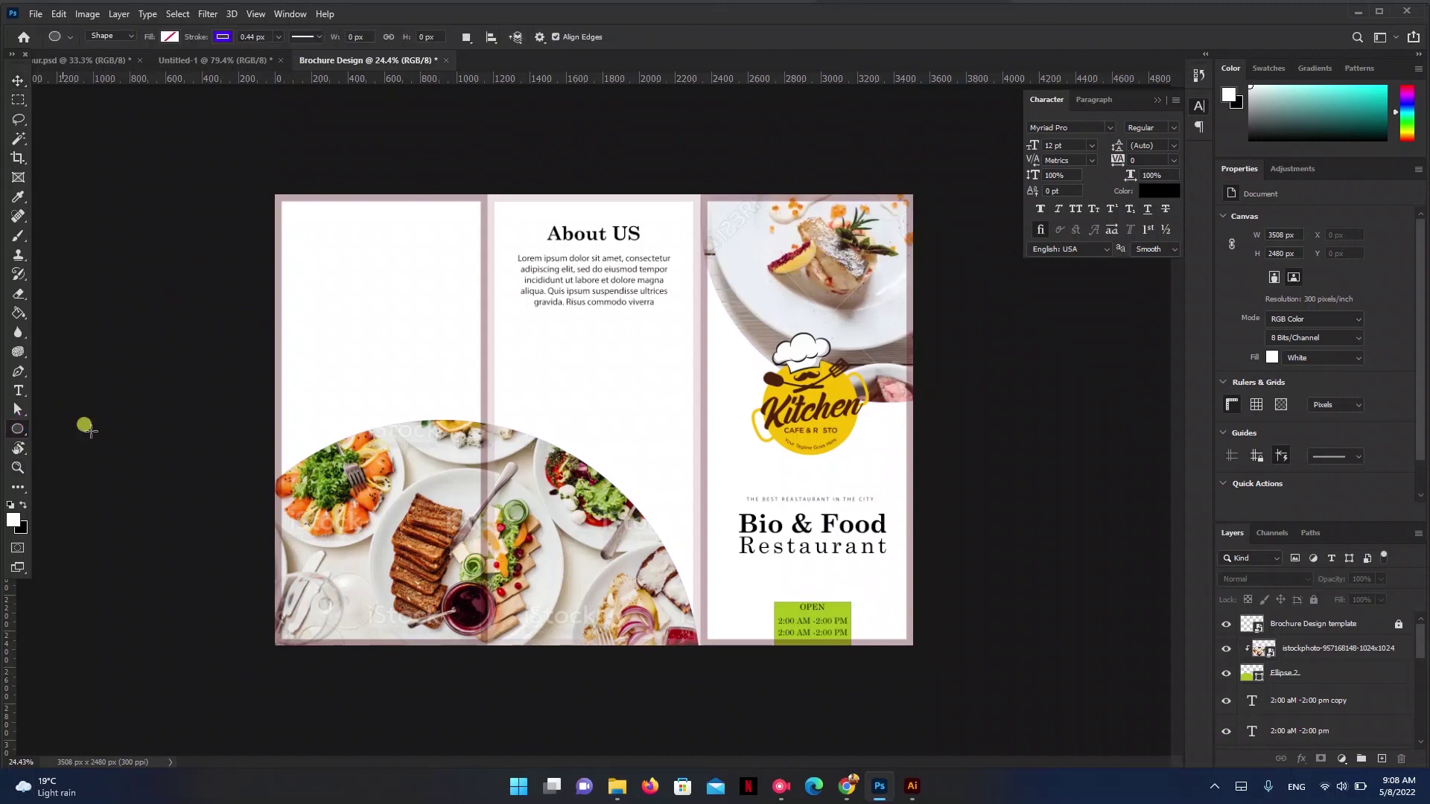